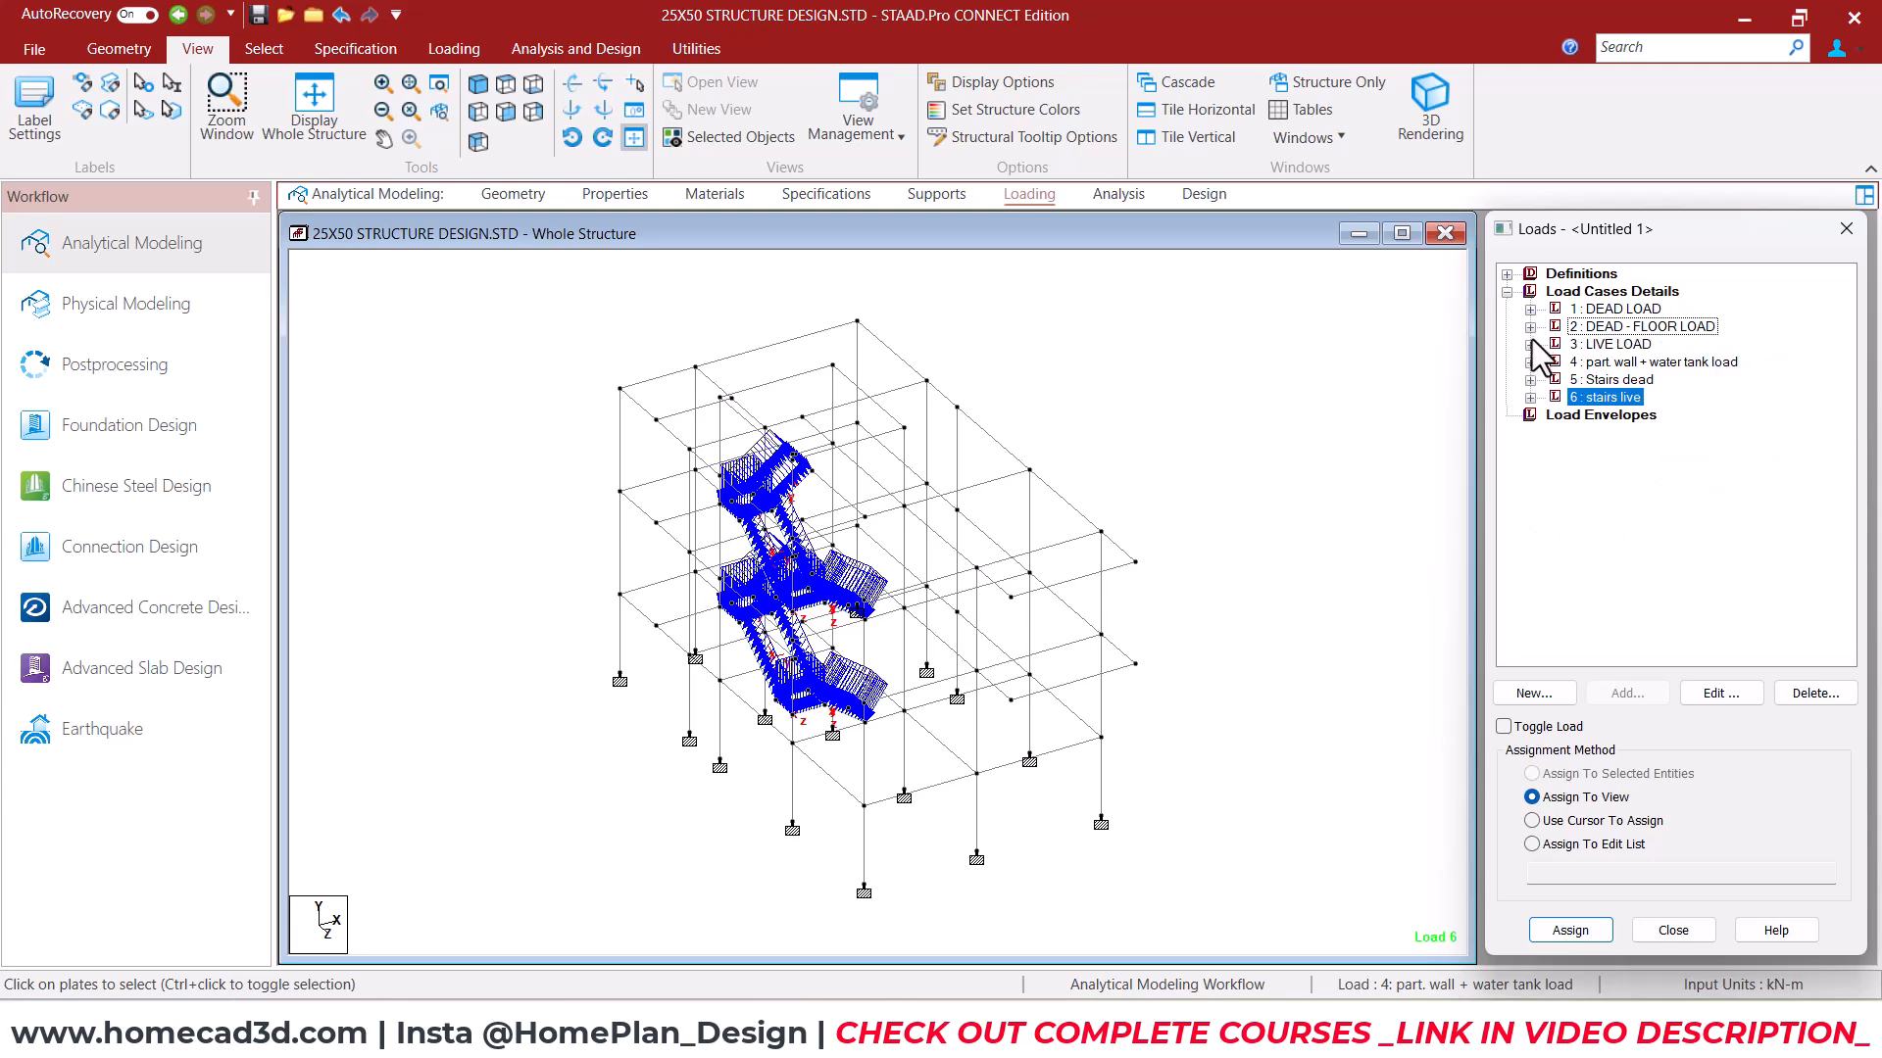
Inspect the load items under the live load, partition wall and water tank, and stairs dead load cases
left_click(1531, 343)
left_click(1529, 362)
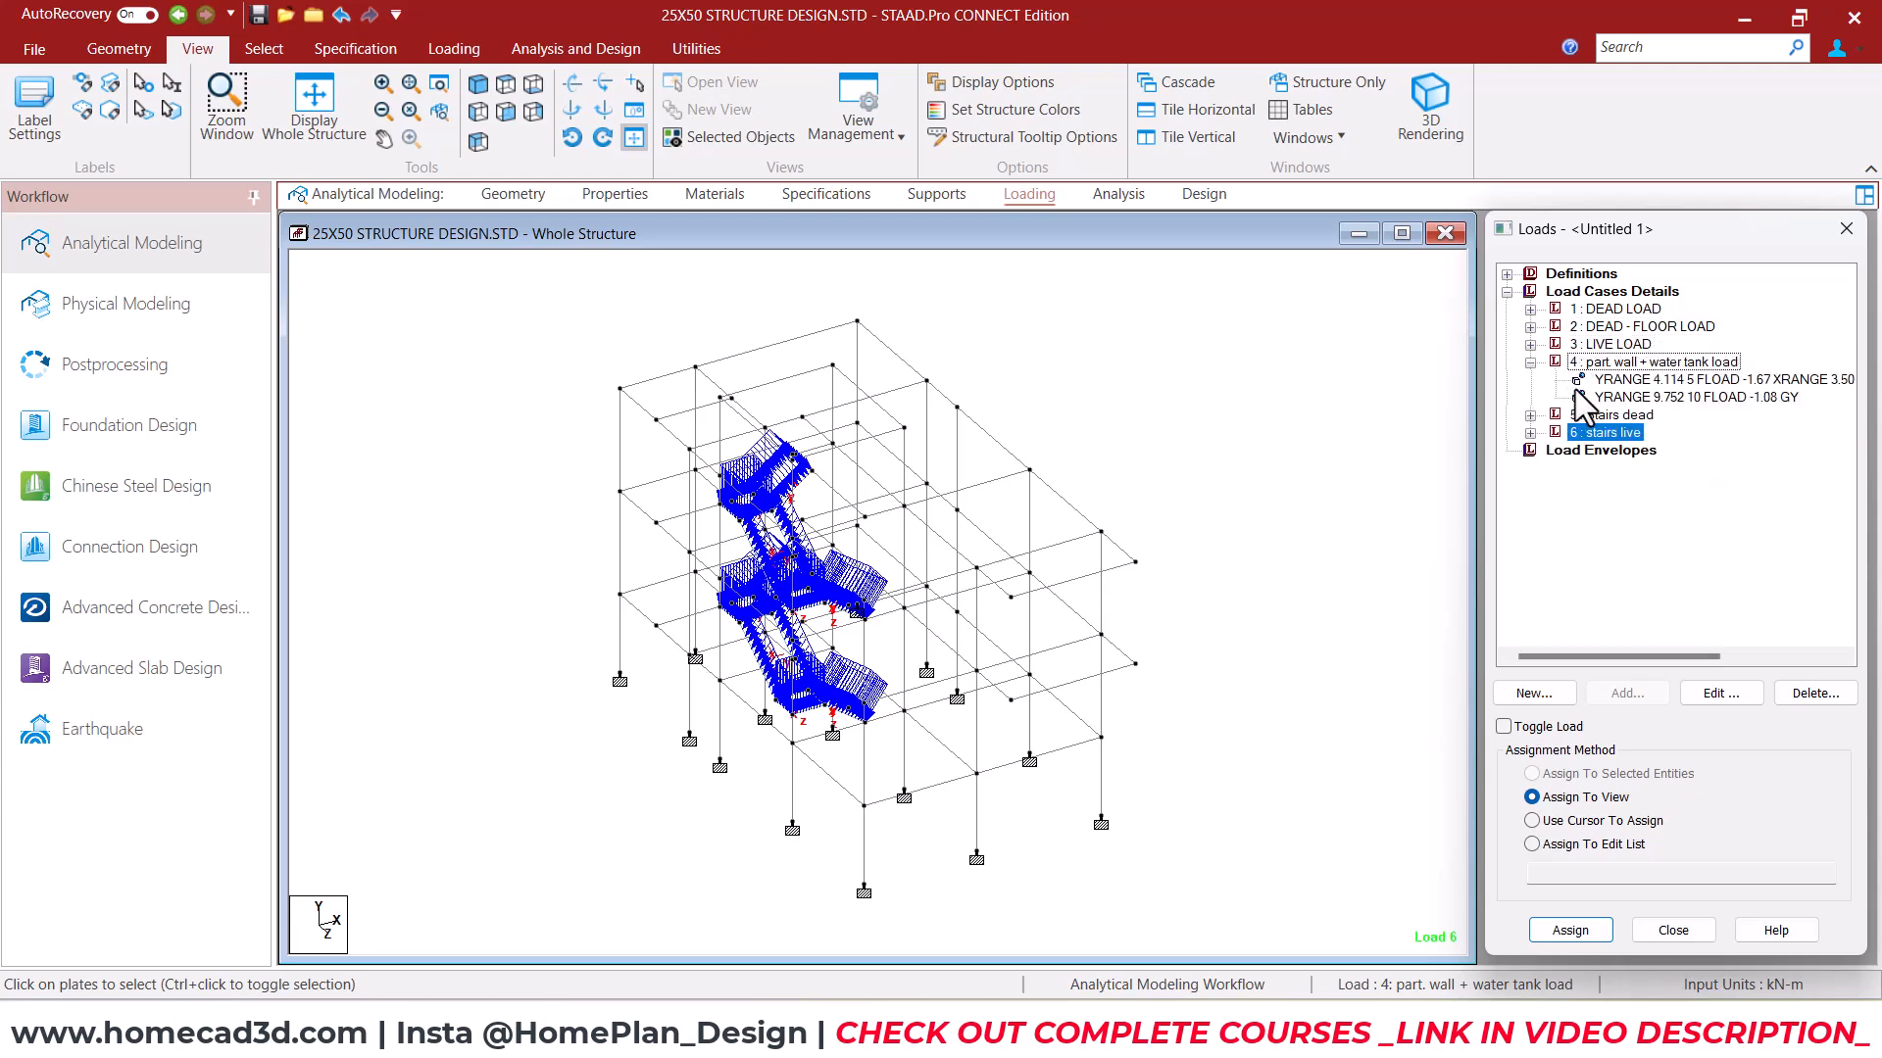
left_click(1530, 362)
left_click(1529, 379)
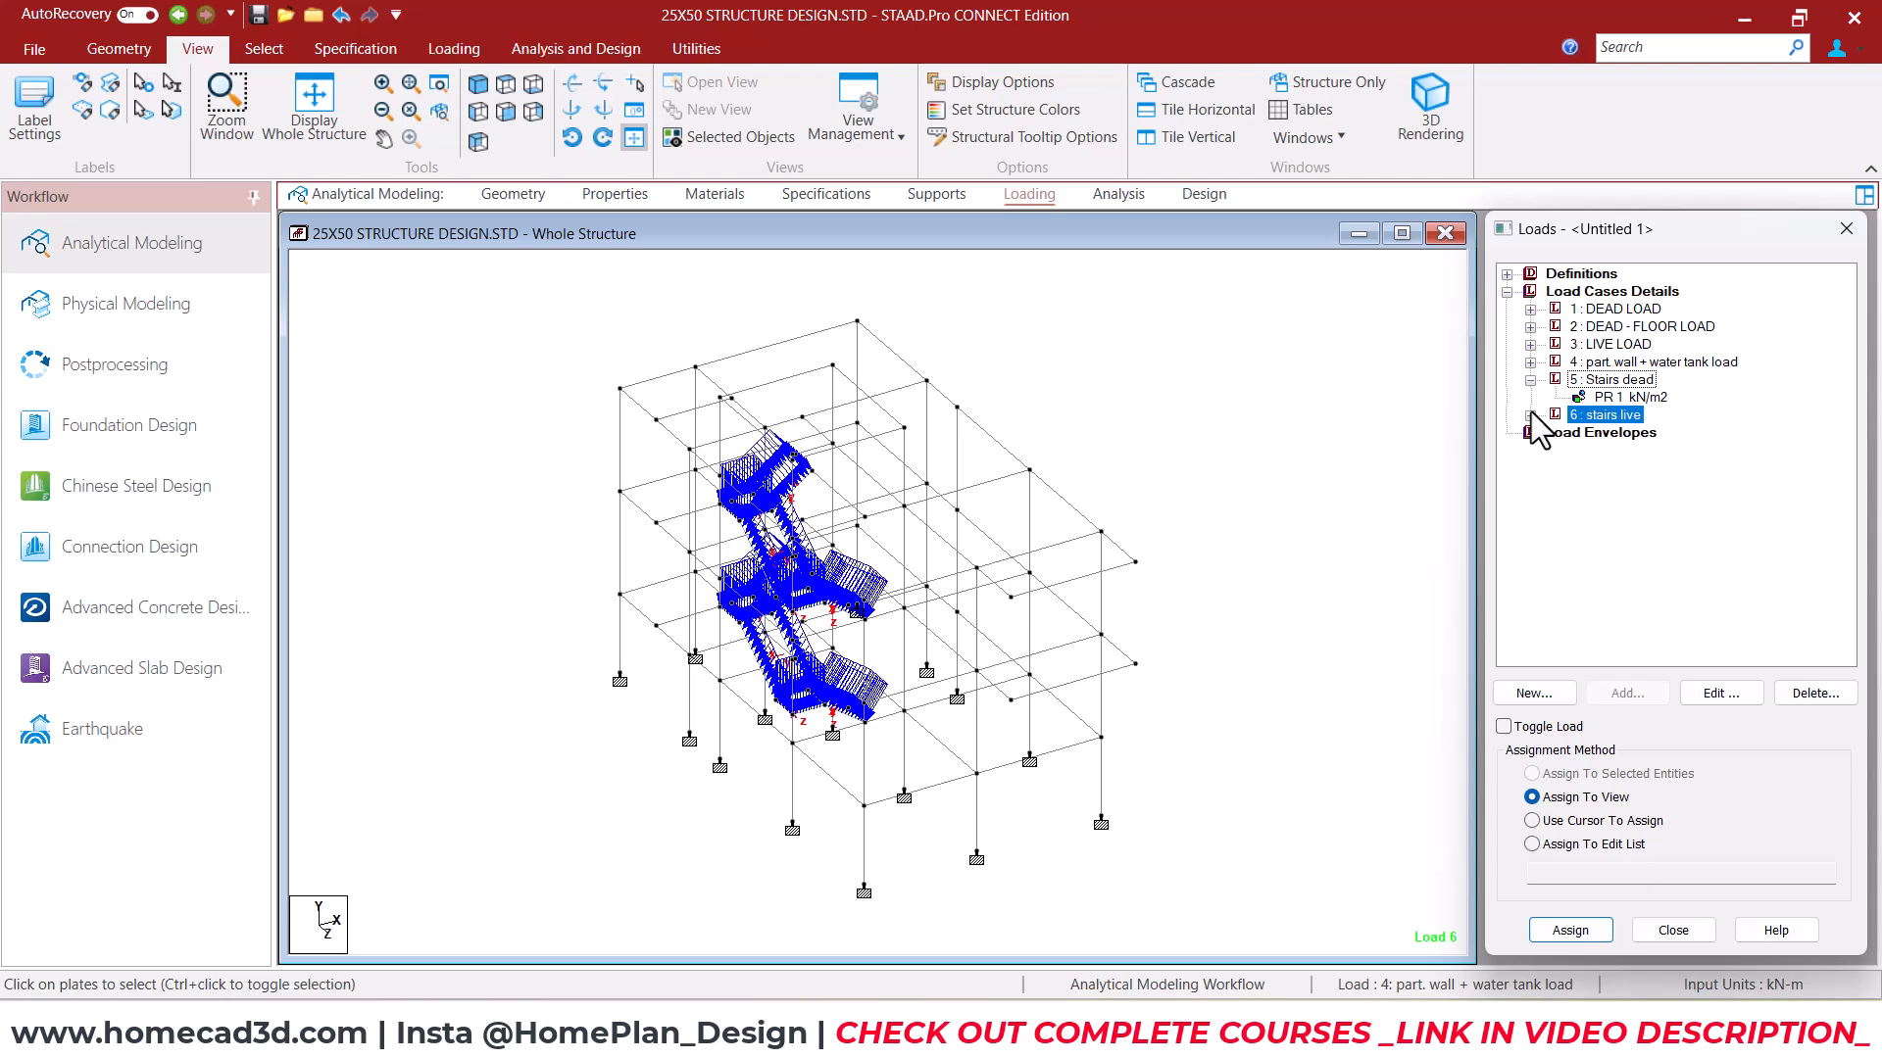
left_click(1530, 379)
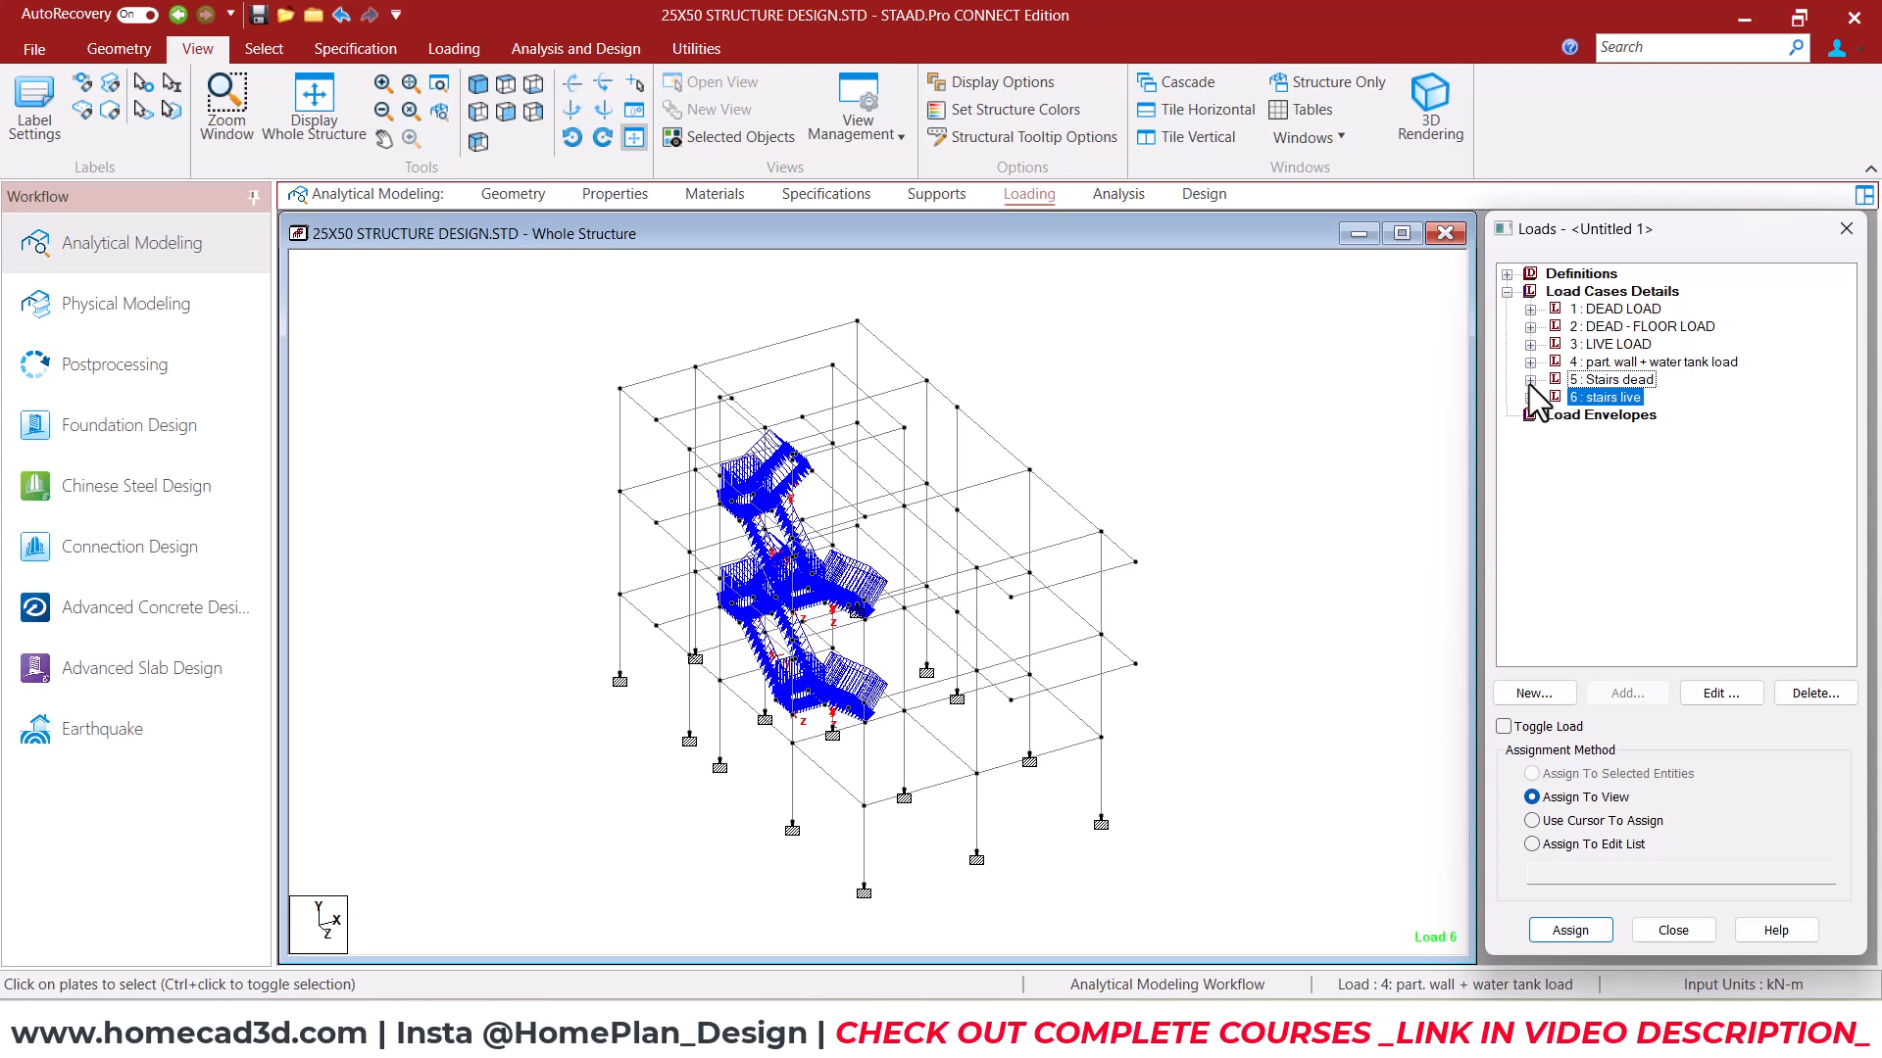
Start a new load combination with load number 7 and name it DL + LL
left_click(1607, 292)
left_click(1627, 693)
left_click_drag(1110, 245, 848, 205)
left_click(407, 284)
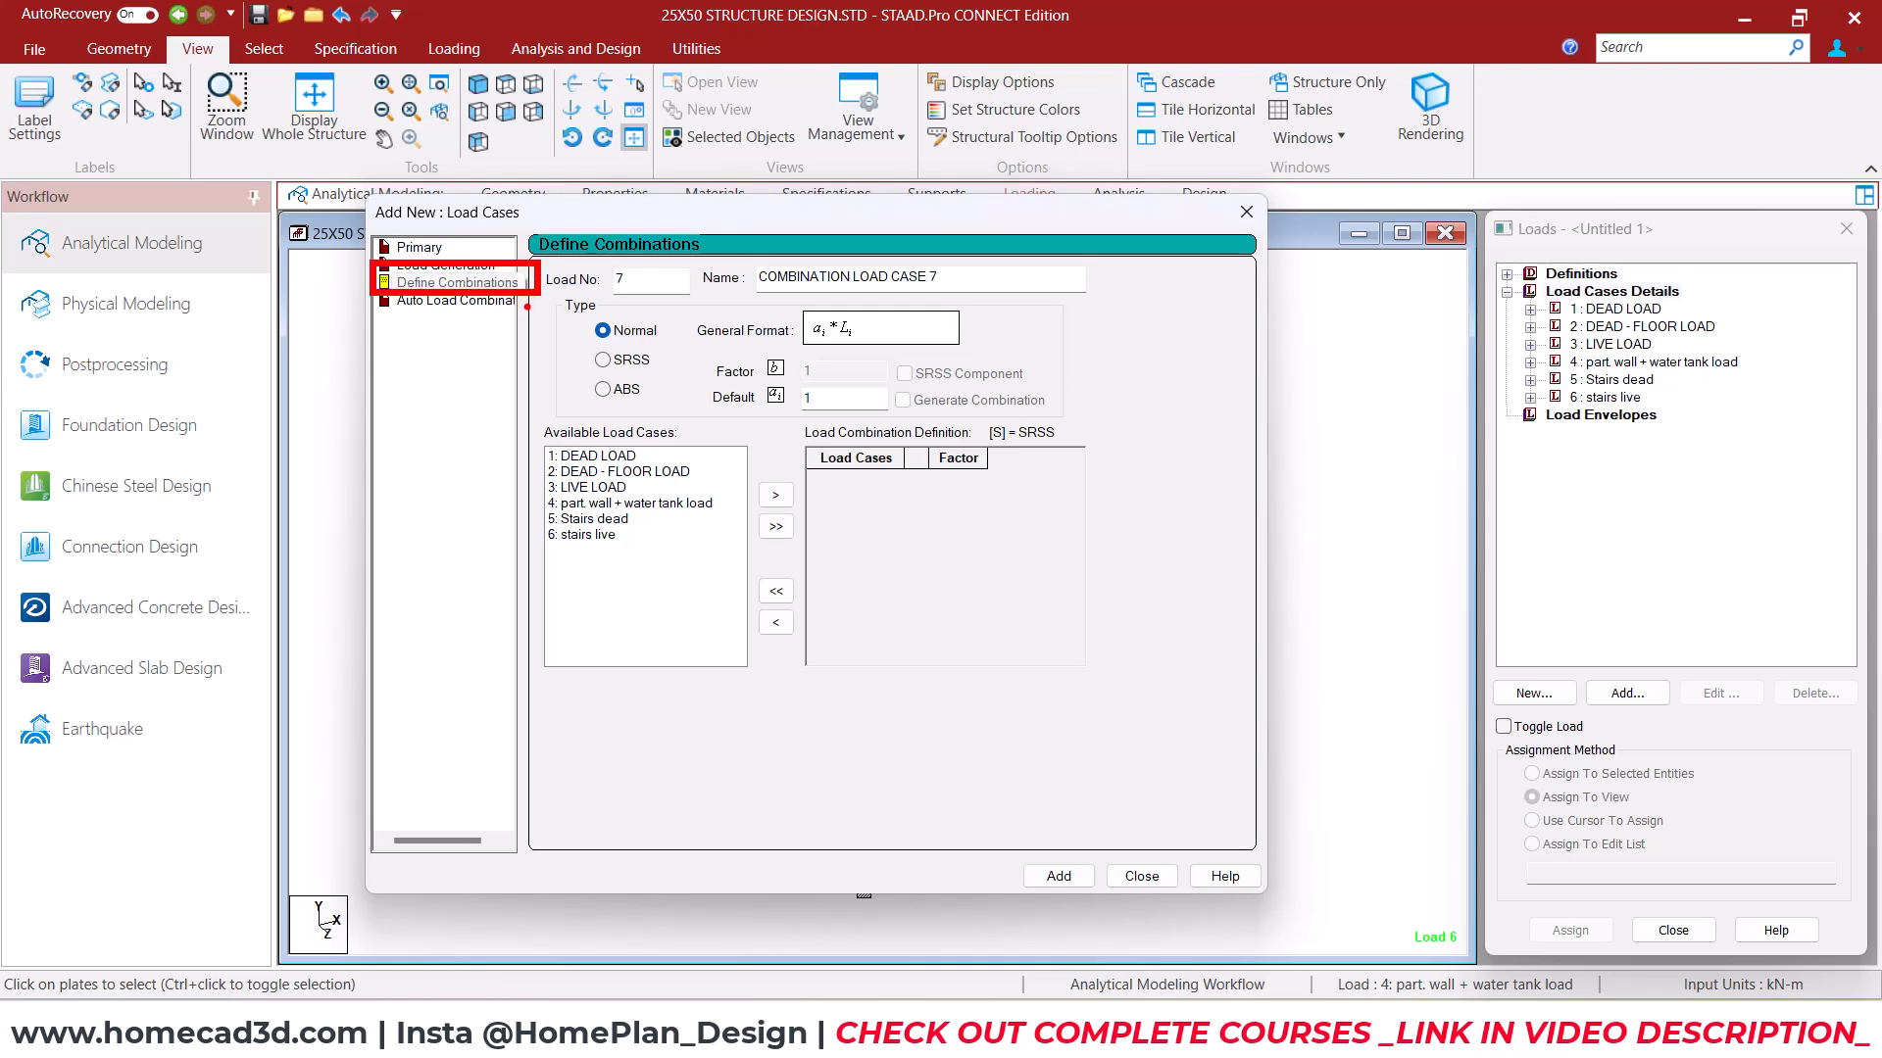
left_click_drag(988, 278, 679, 279)
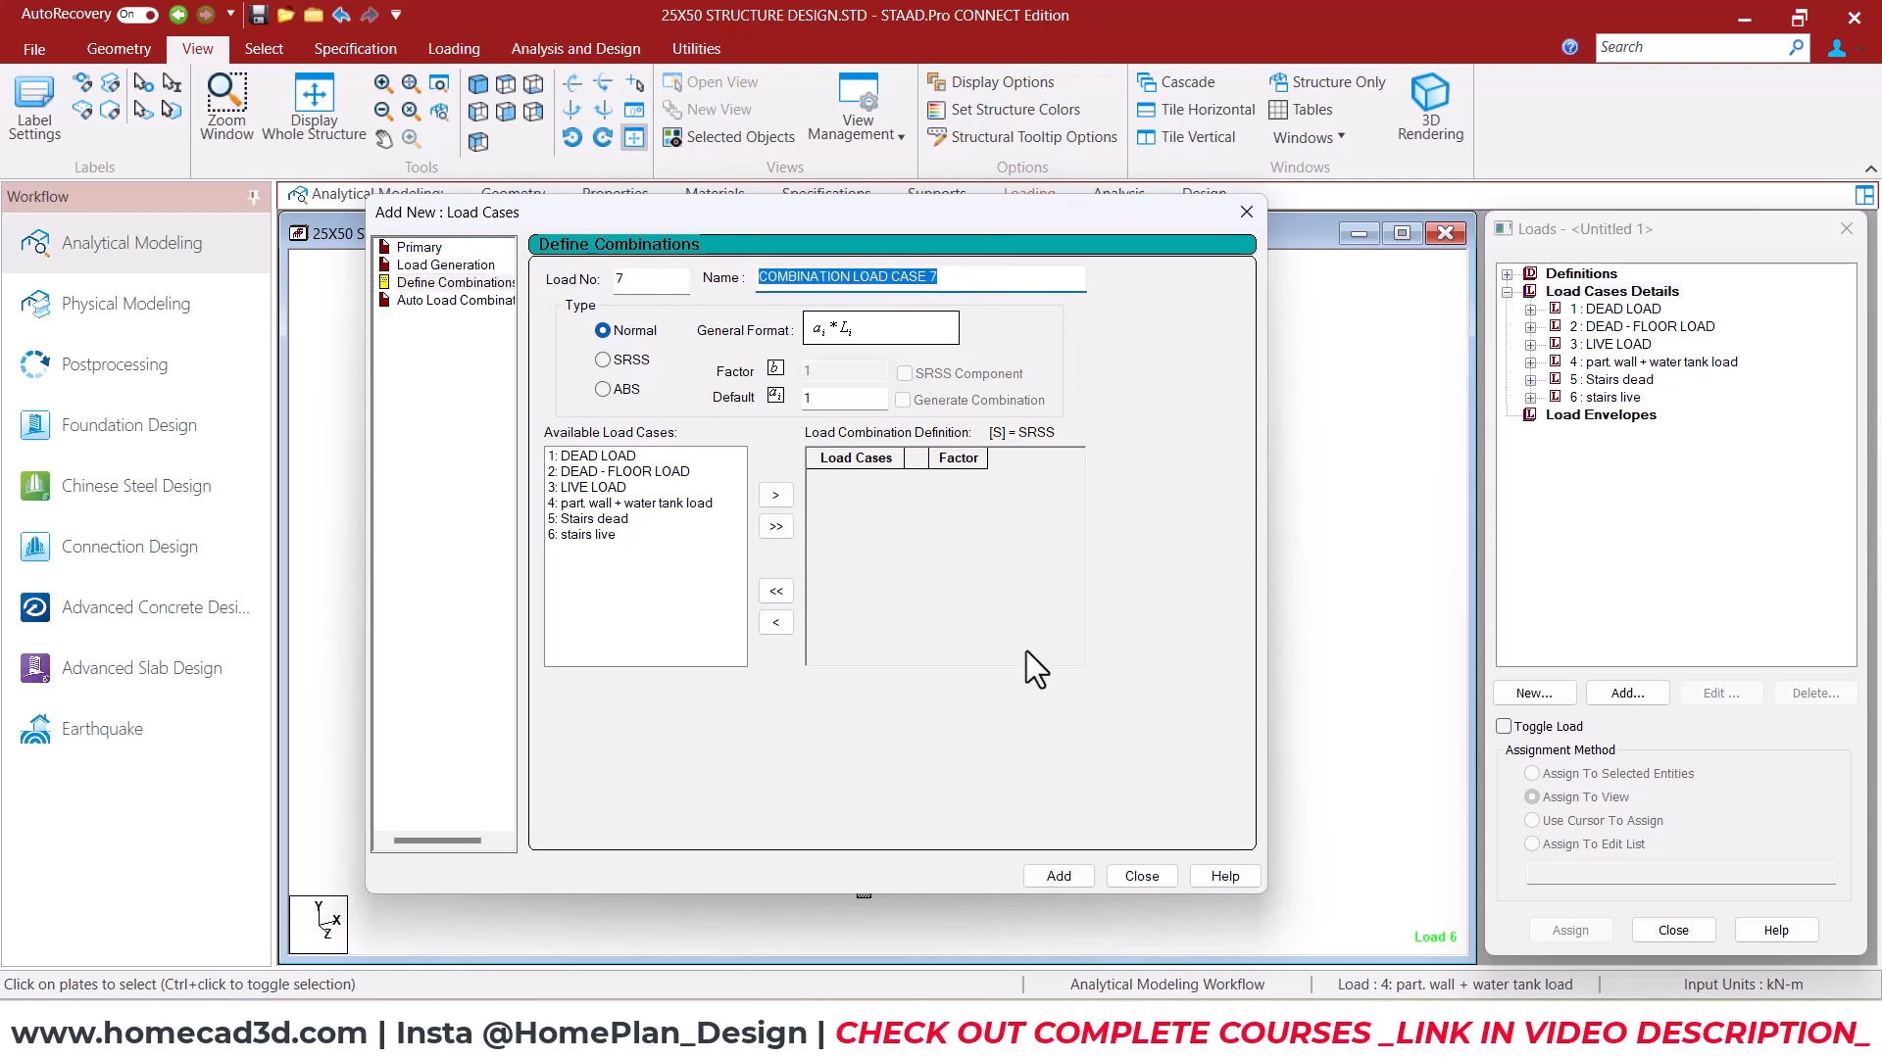
type("DL ")
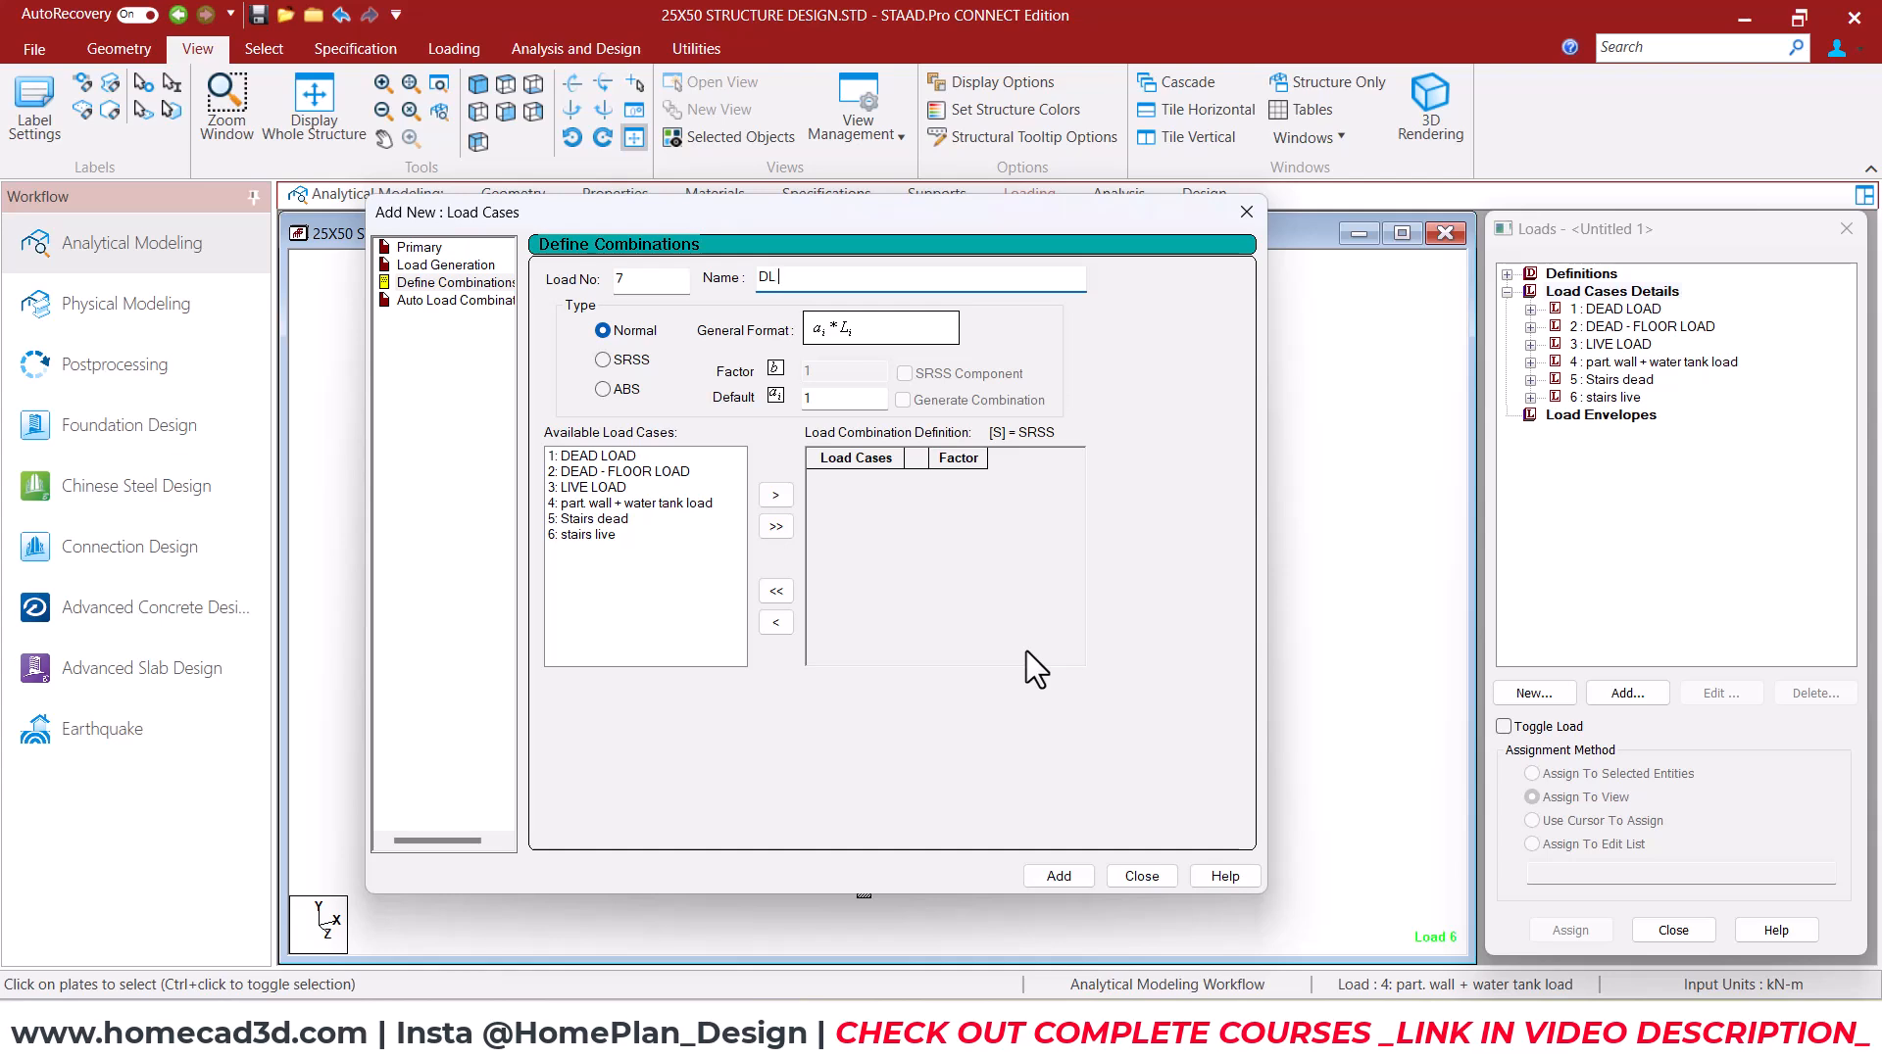
type("+ LL")
Include all six primary load cases with factor 1 in the DL + LL combination and add it
left_click_drag(580, 455, 579, 539)
left_click(776, 527)
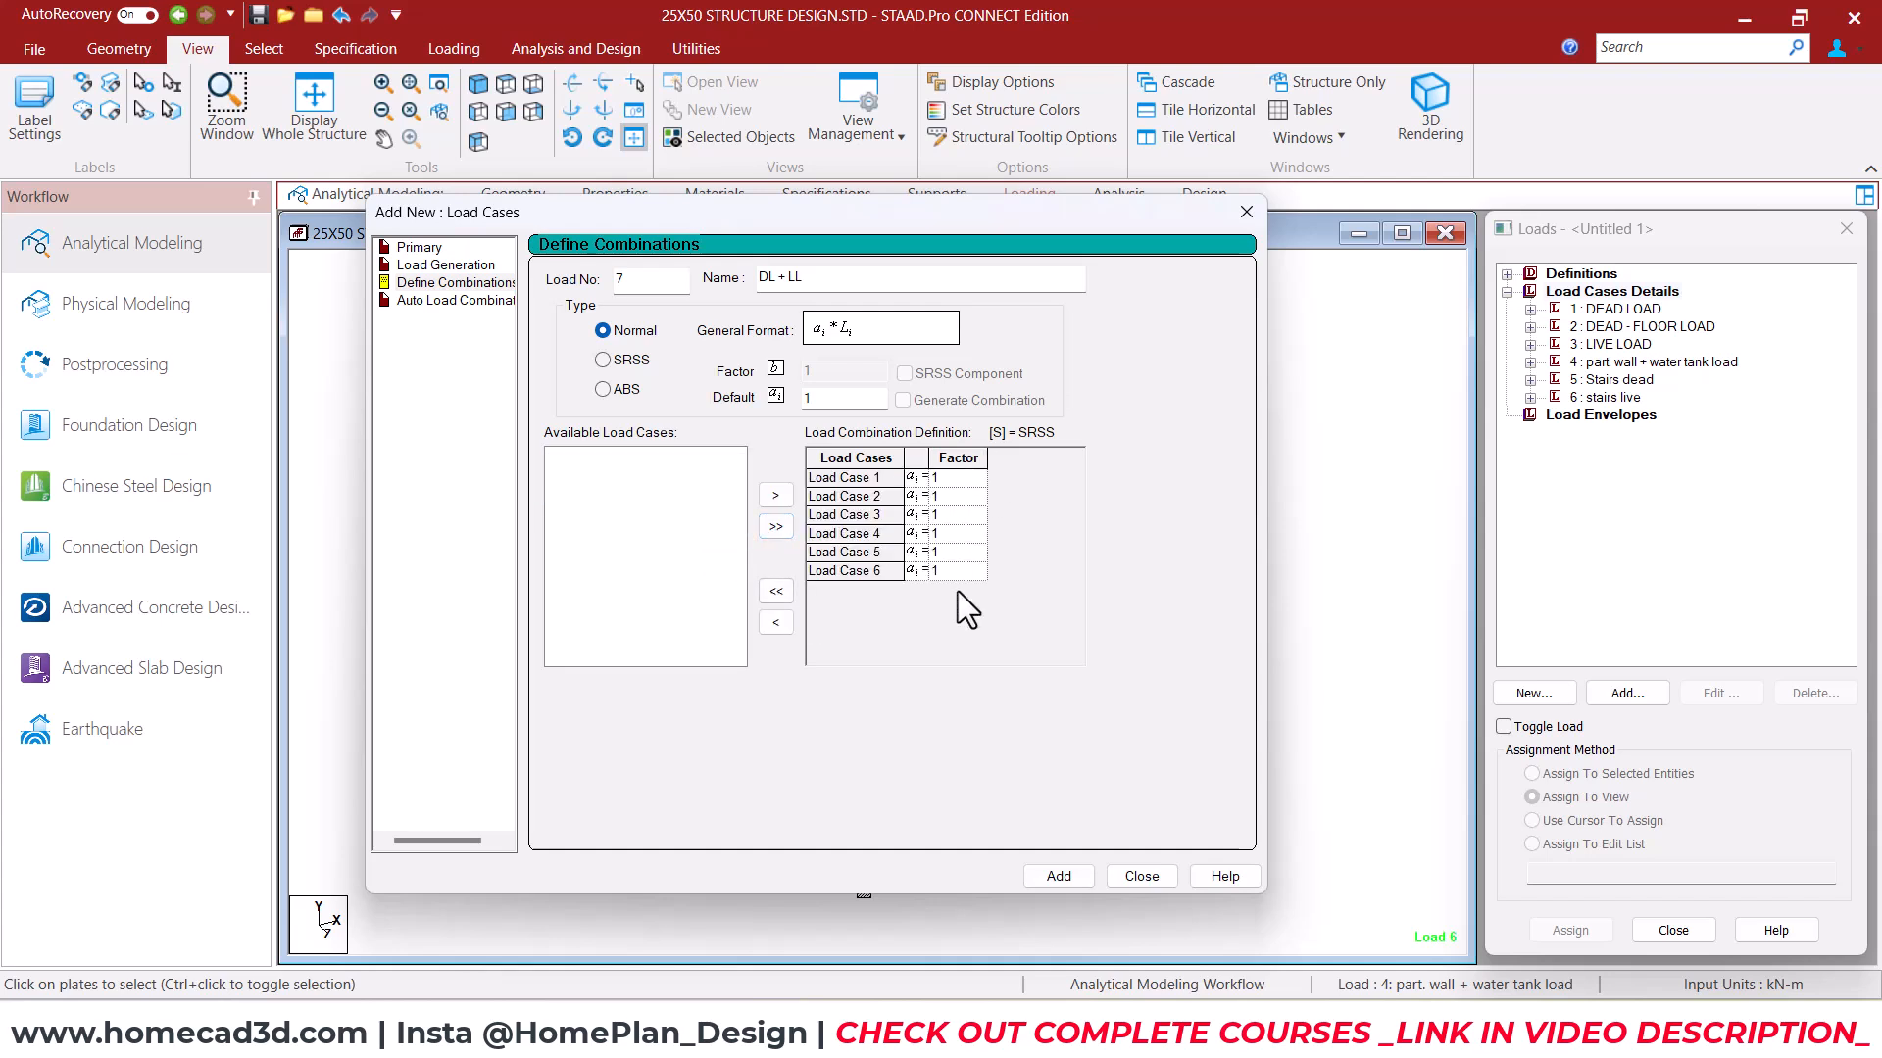
left_click(1064, 872)
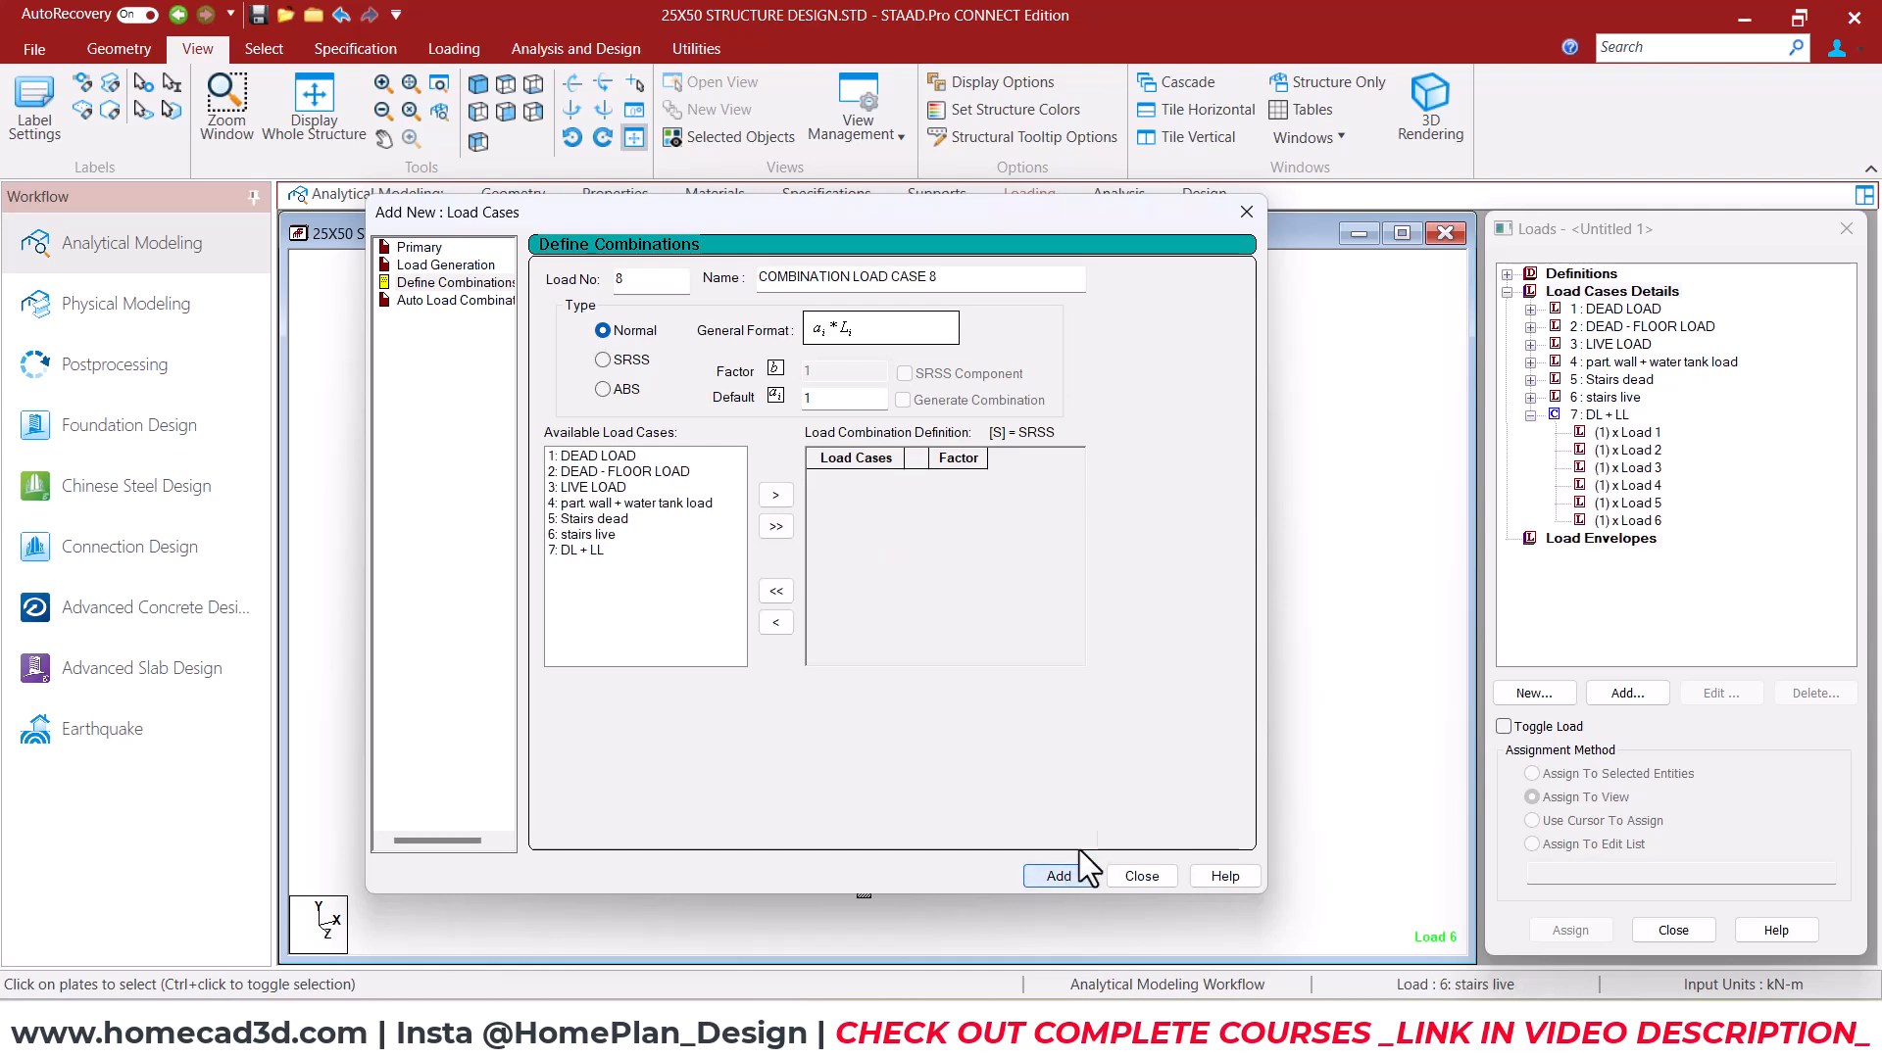
Name load combination 8 1.5(DL+LL) and select available load cases 1 to 6, leaving out the DL + LL combination
left_click_drag(951, 279, 628, 298)
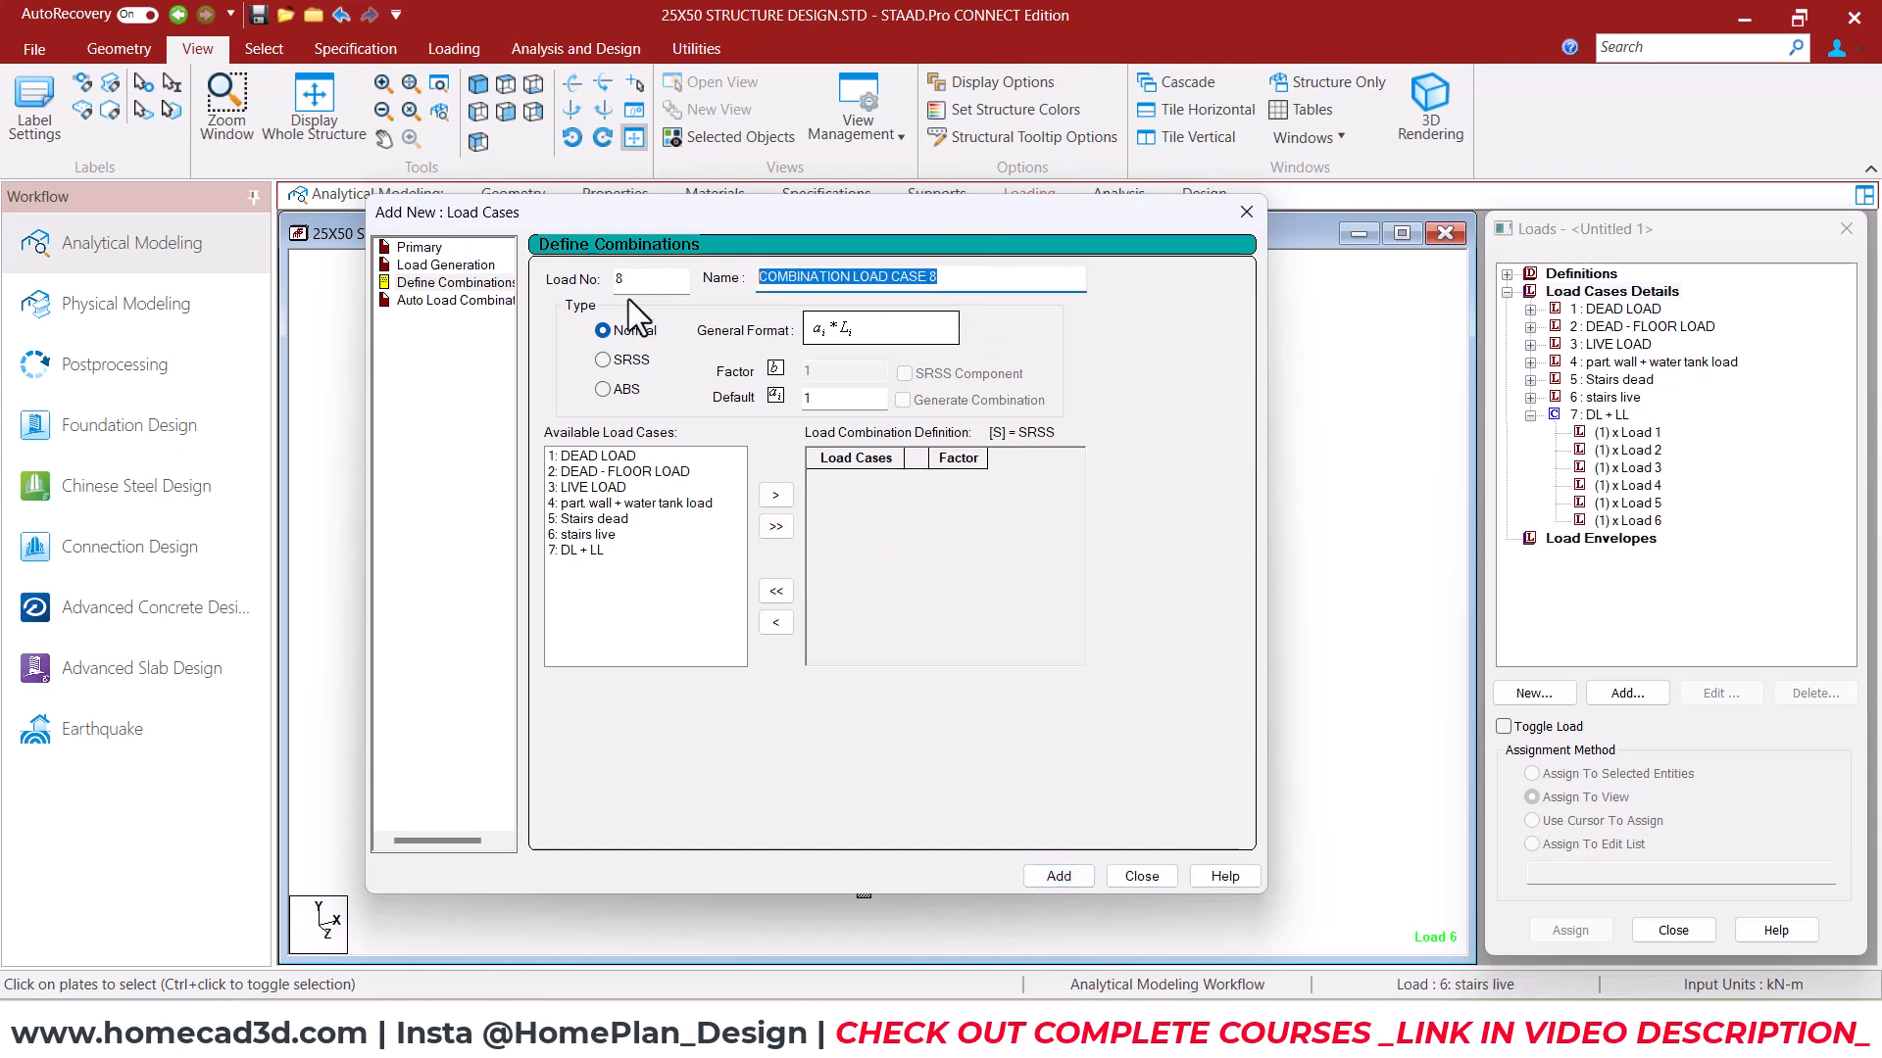
type("1.5")
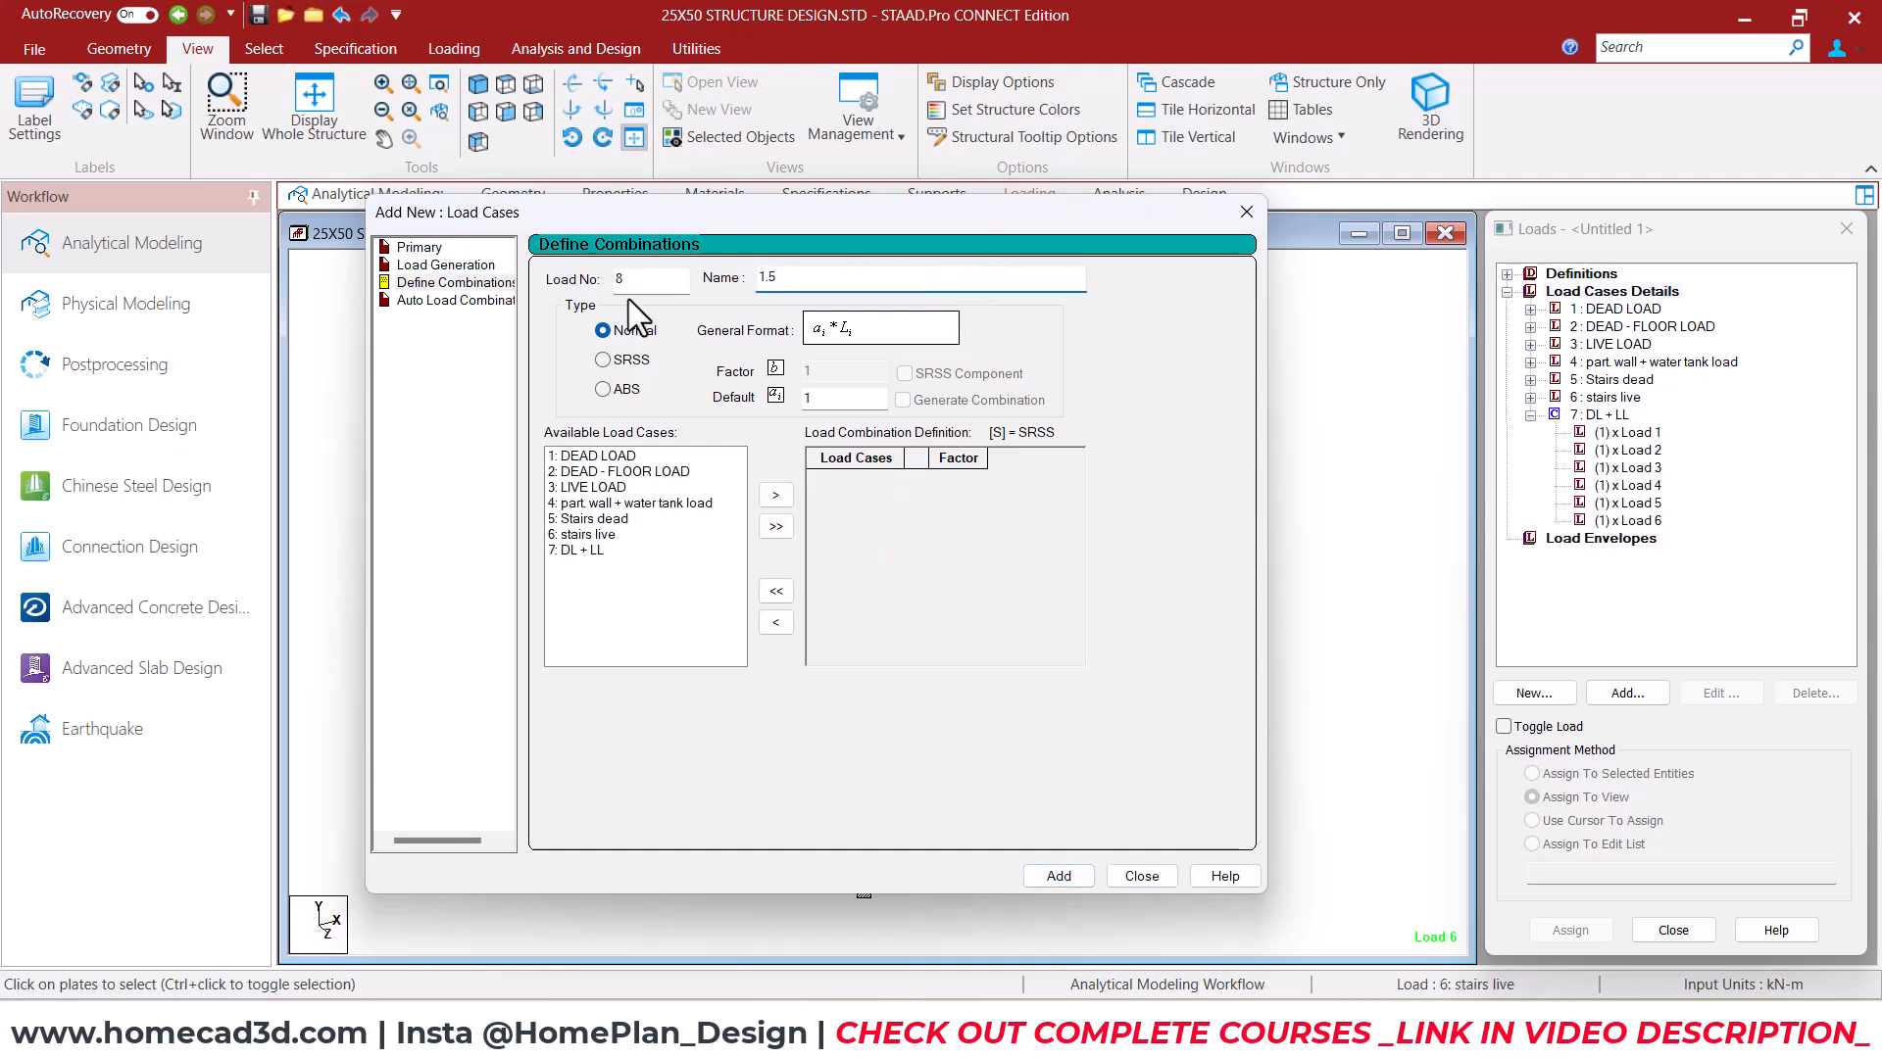
type("(DL+LL)")
mouse_move(585, 454)
left_mouse_down()
mouse_move(586, 549)
mouse_move(599, 454)
left_mouse_up()
left_click_drag(560, 565, 621, 565)
mouse_move(1587, 419)
left_mouse_down()
mouse_move(1542, 422)
mouse_move(1576, 425)
left_mouse_up()
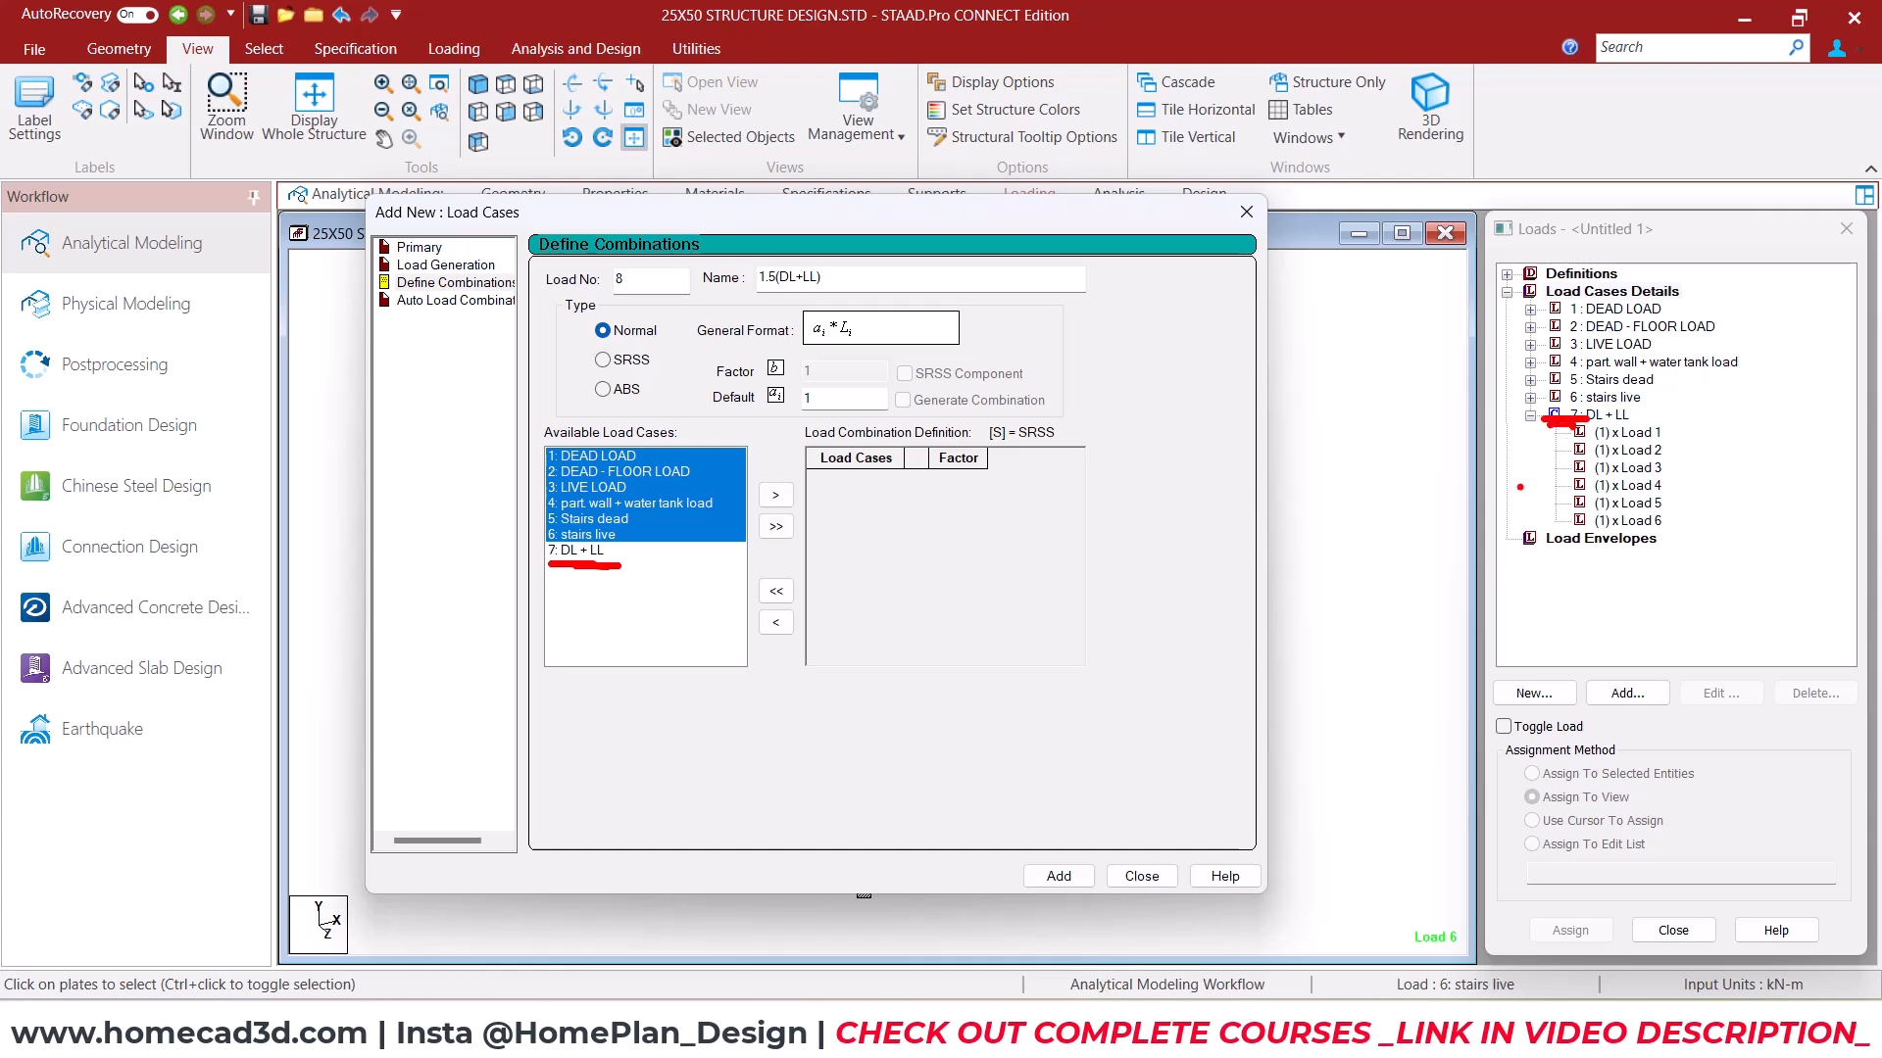
key("Escape")
Put load cases 1 to 6 into the 1.5(DL+LL) combination with a factor of 1.5 each and add it
left_click(776, 494)
type("1.5")
left_click(953, 500)
type("1.5")
left_click(949, 515)
type("1.5")
left_click(949, 534)
type("1.5")
left_click(950, 551)
type("1.5")
left_click(948, 570)
type("1.5")
left_click(1046, 873)
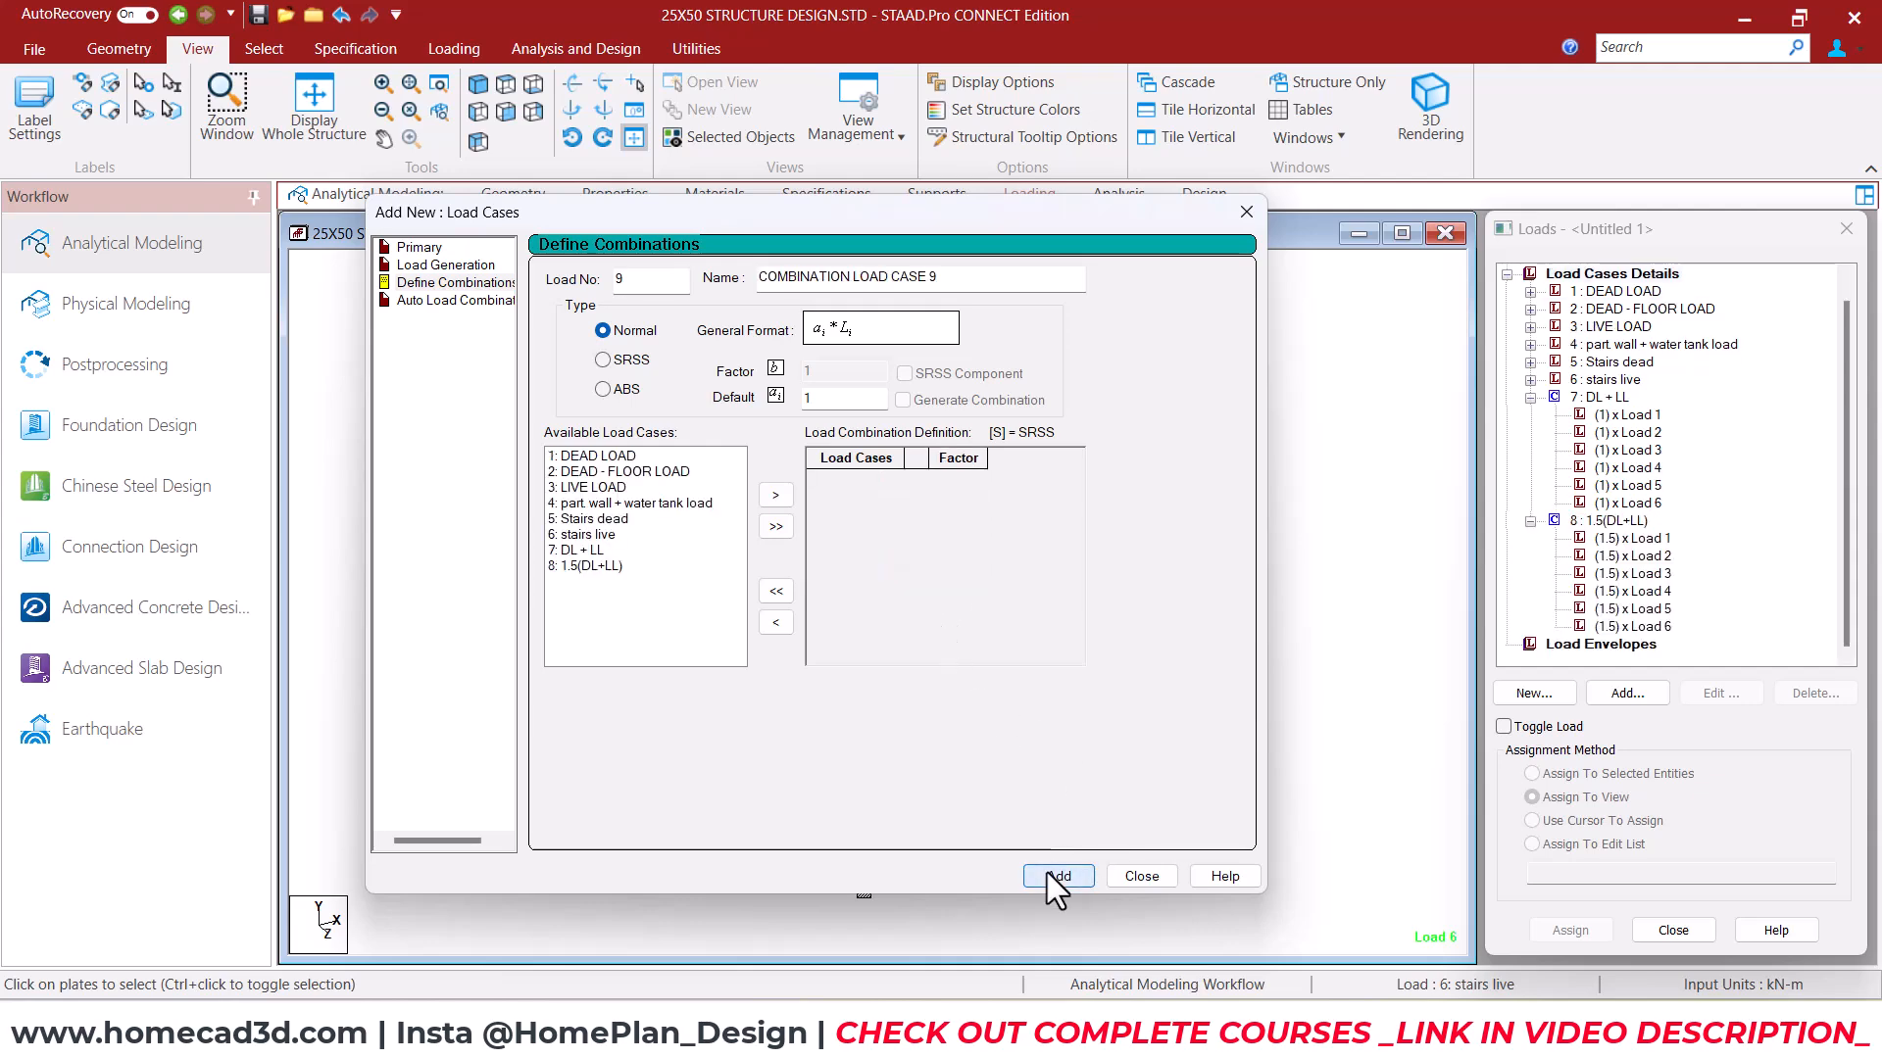
left_click(1127, 875)
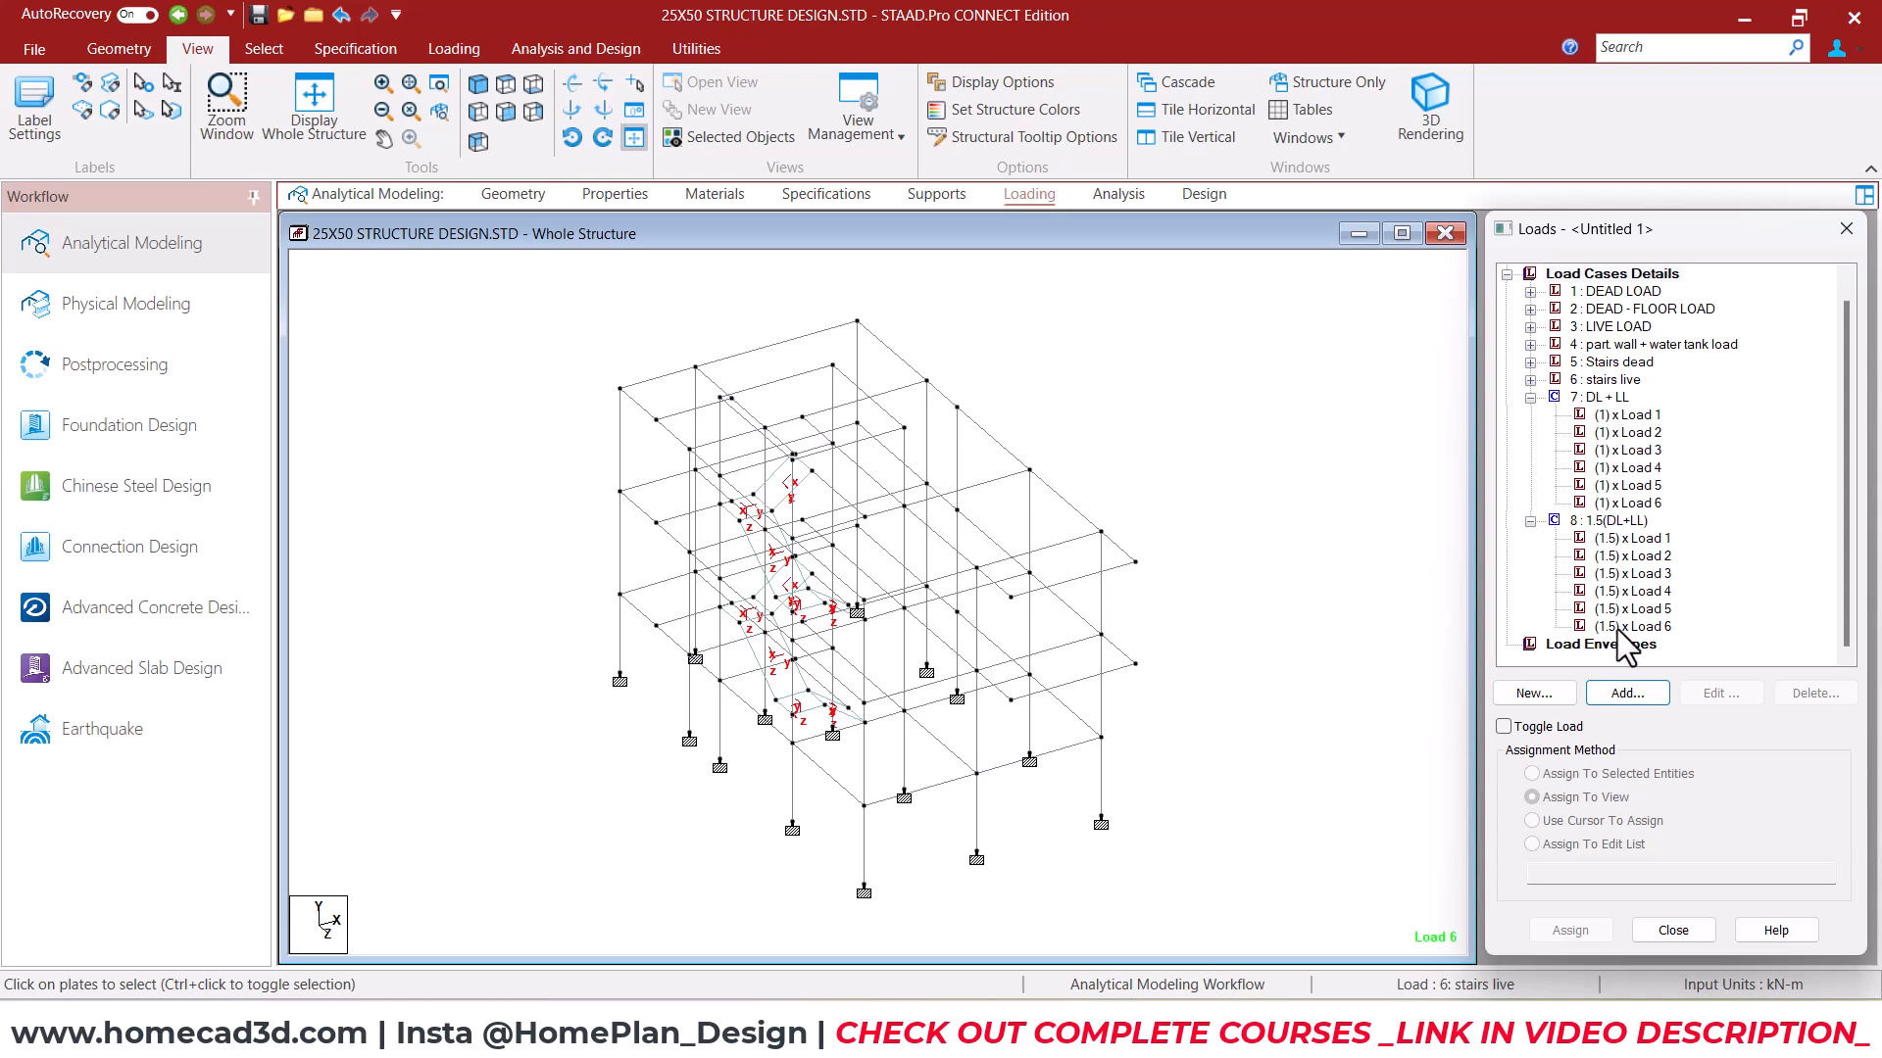
Add a Perform Analysis command with the No Print option to the analysis commands
left_click(1110, 192)
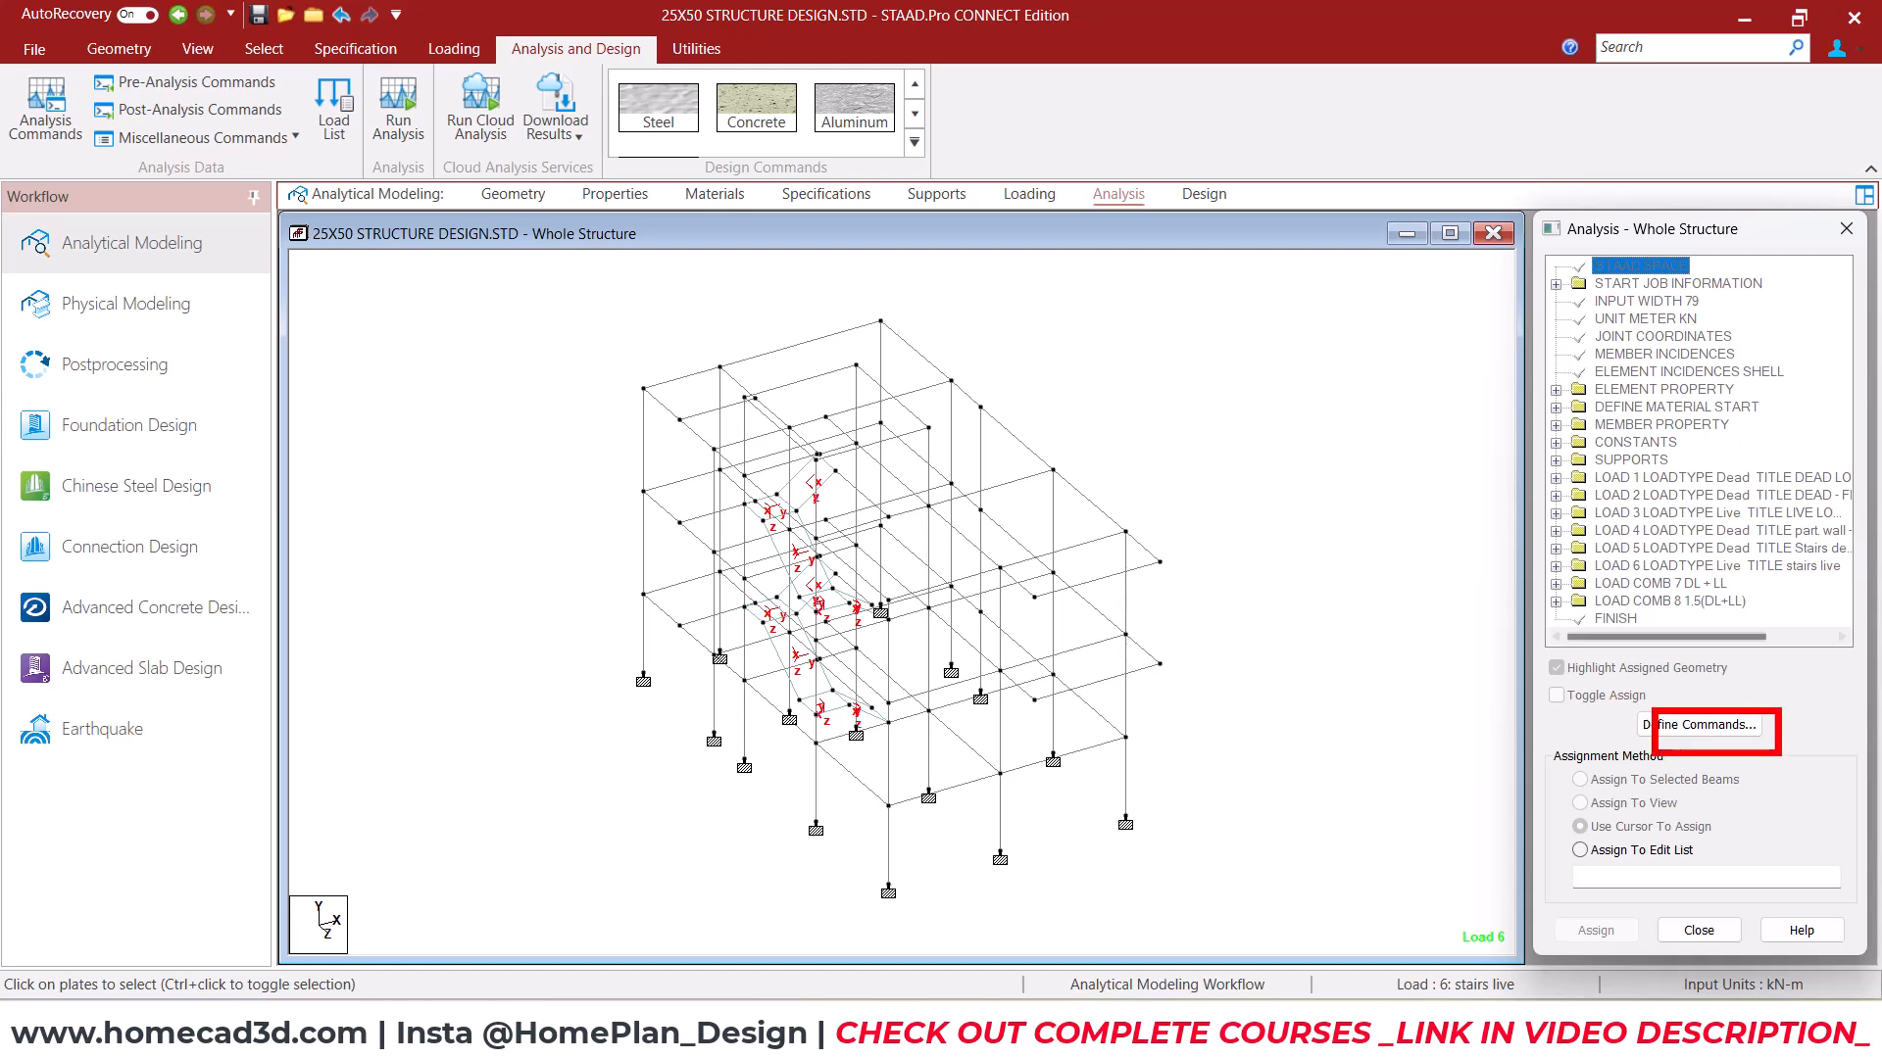
left_click(1697, 725)
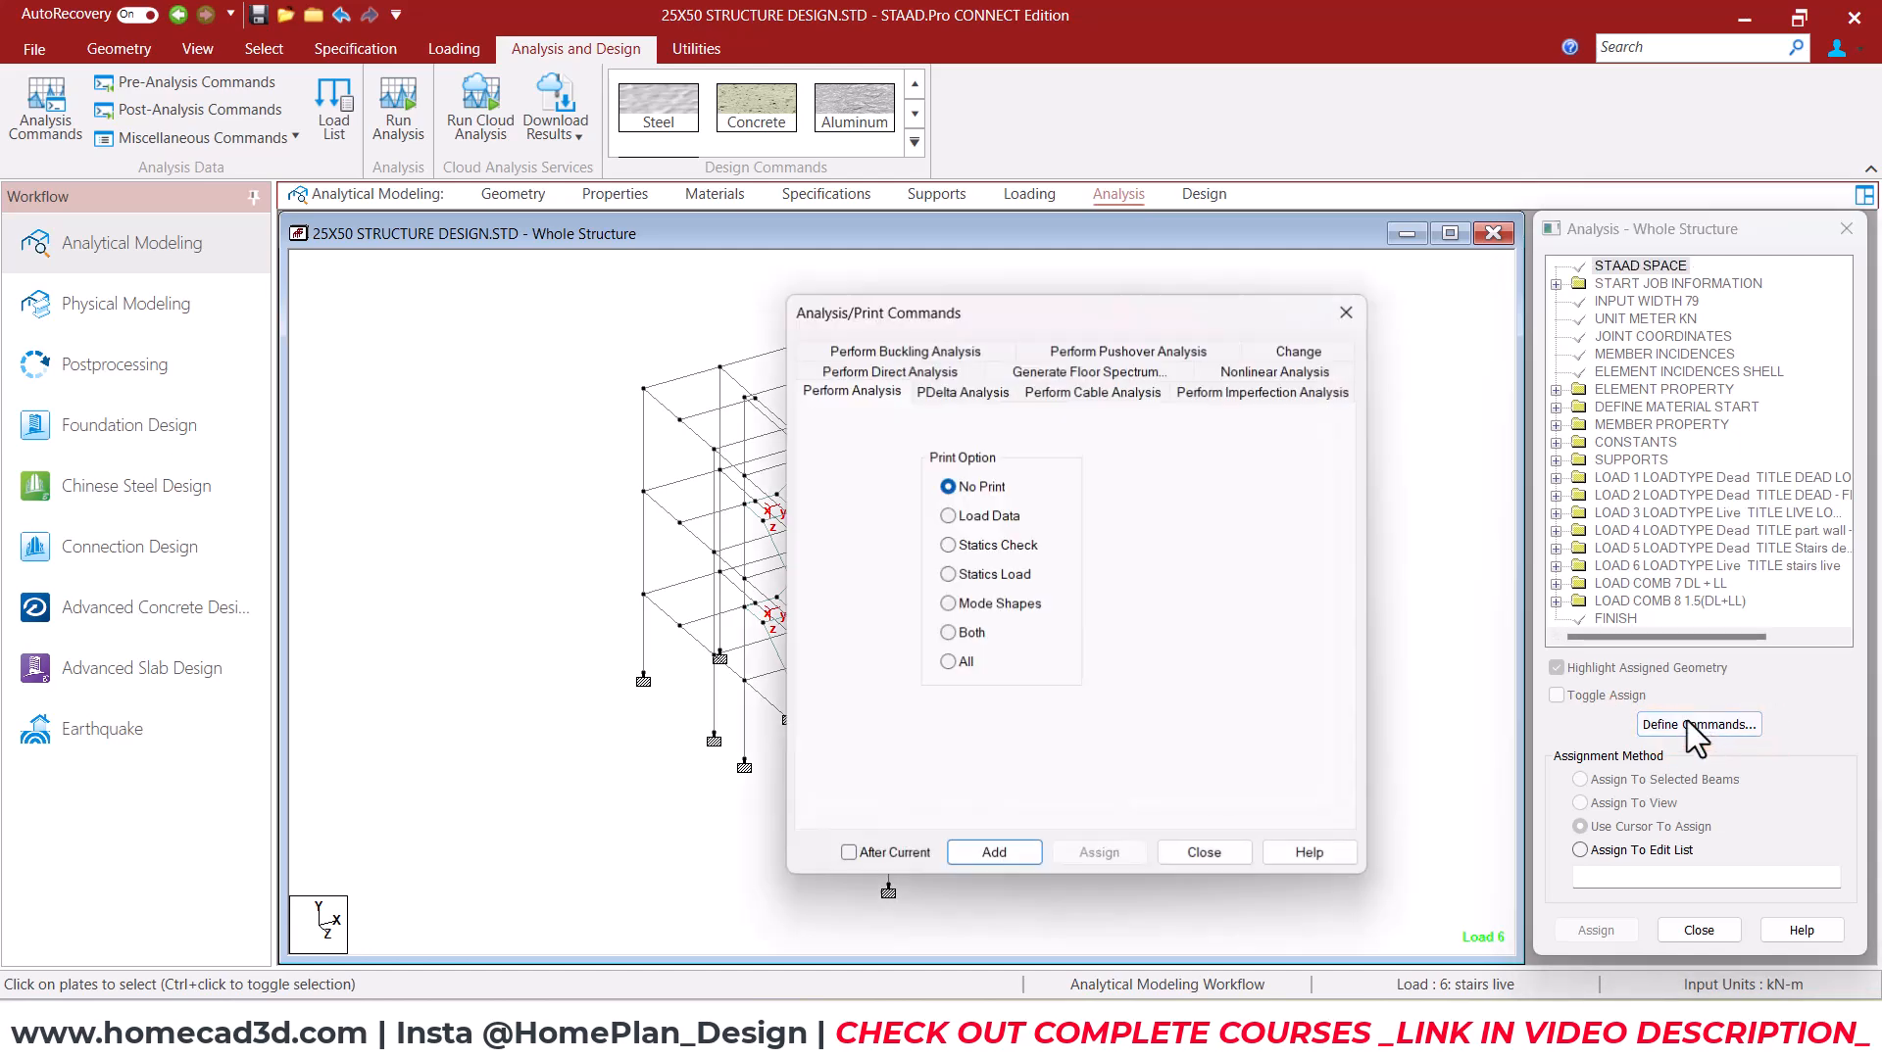
left_click(1004, 851)
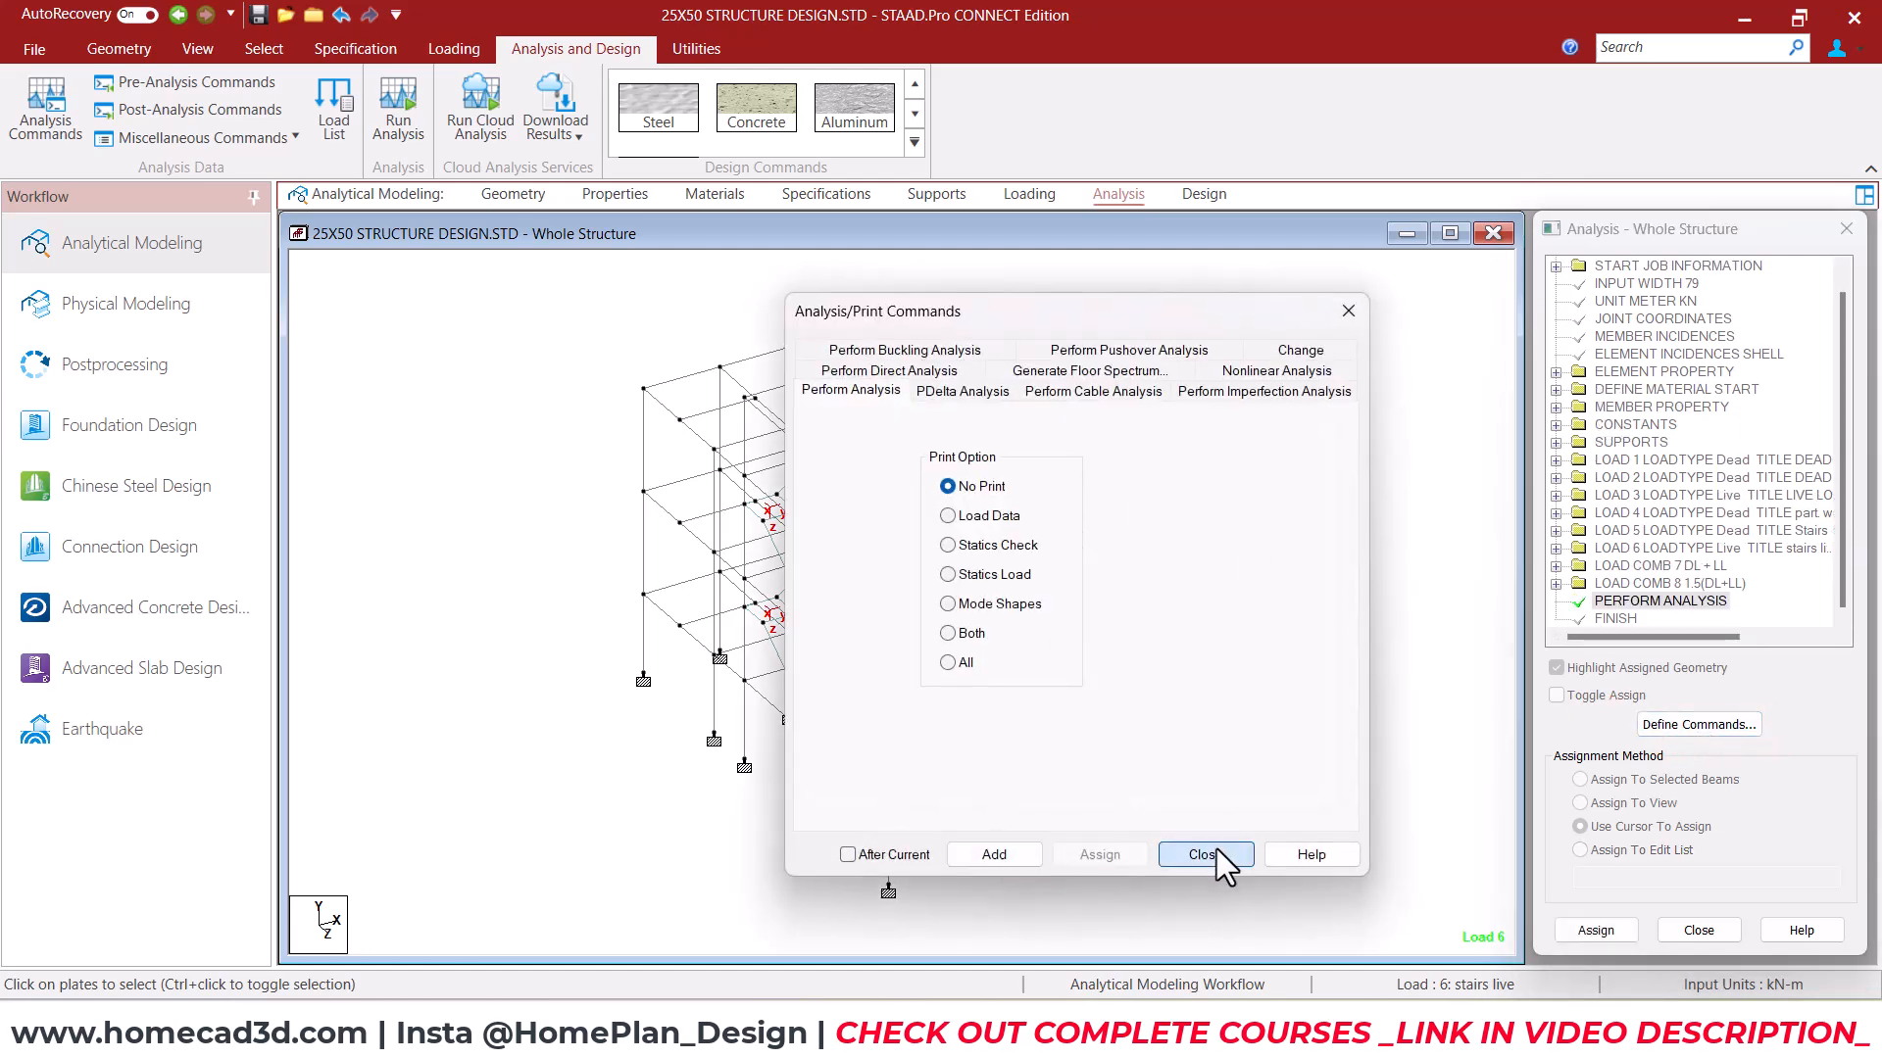
left_click(1206, 855)
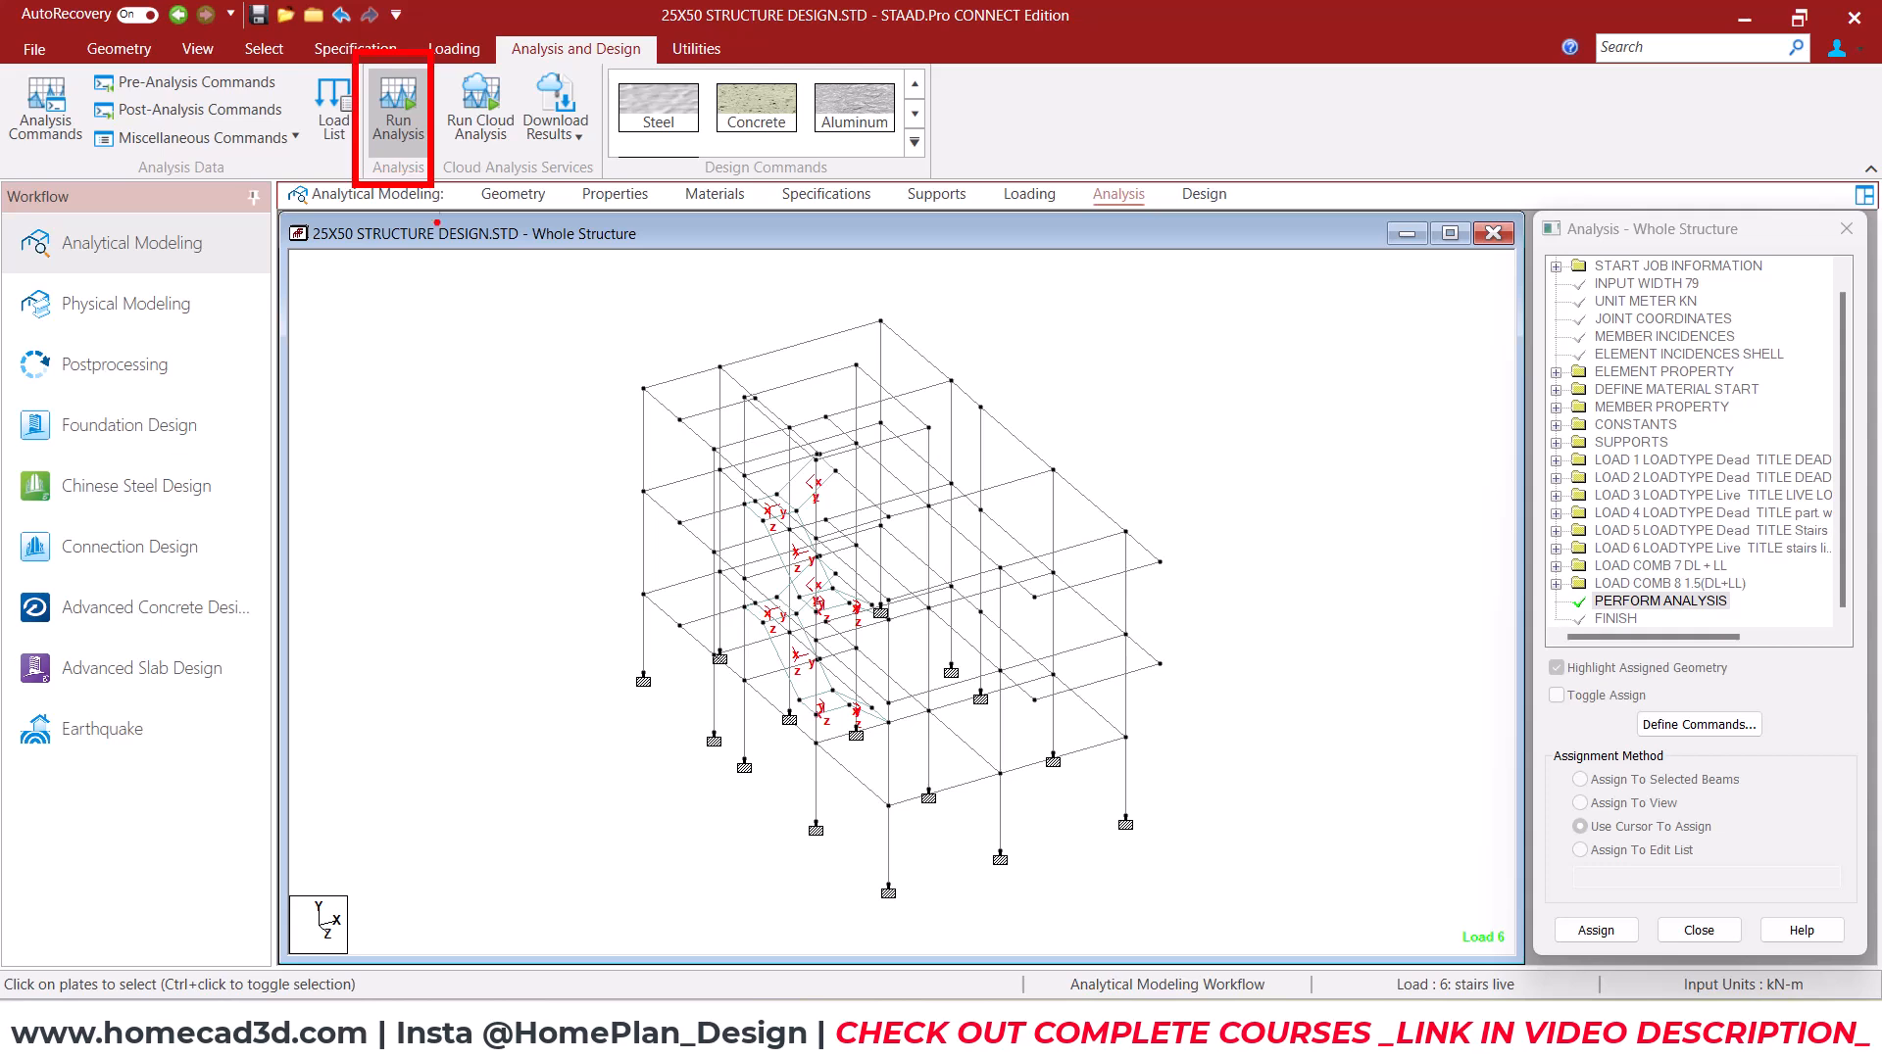
Run the analysis, saving the modified structure, and continue to Post Processing Mode
left_click(392, 114)
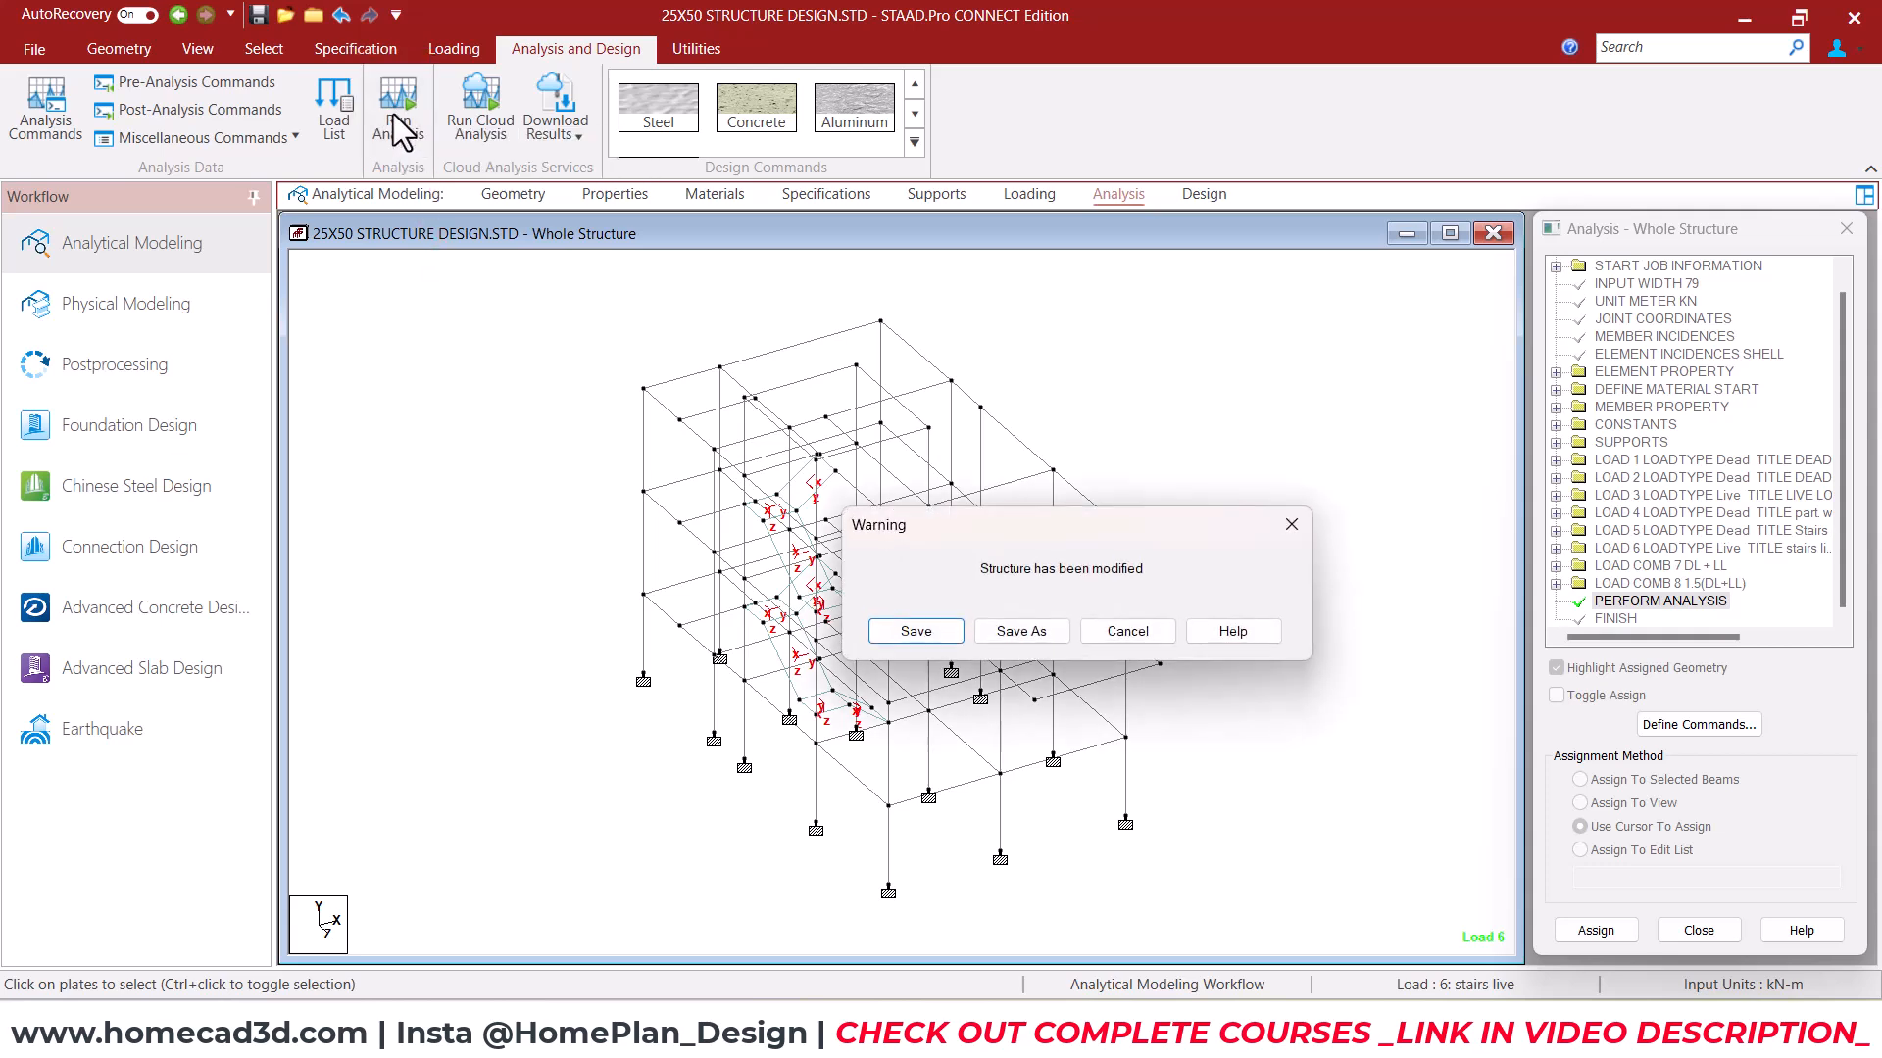
left_click(917, 633)
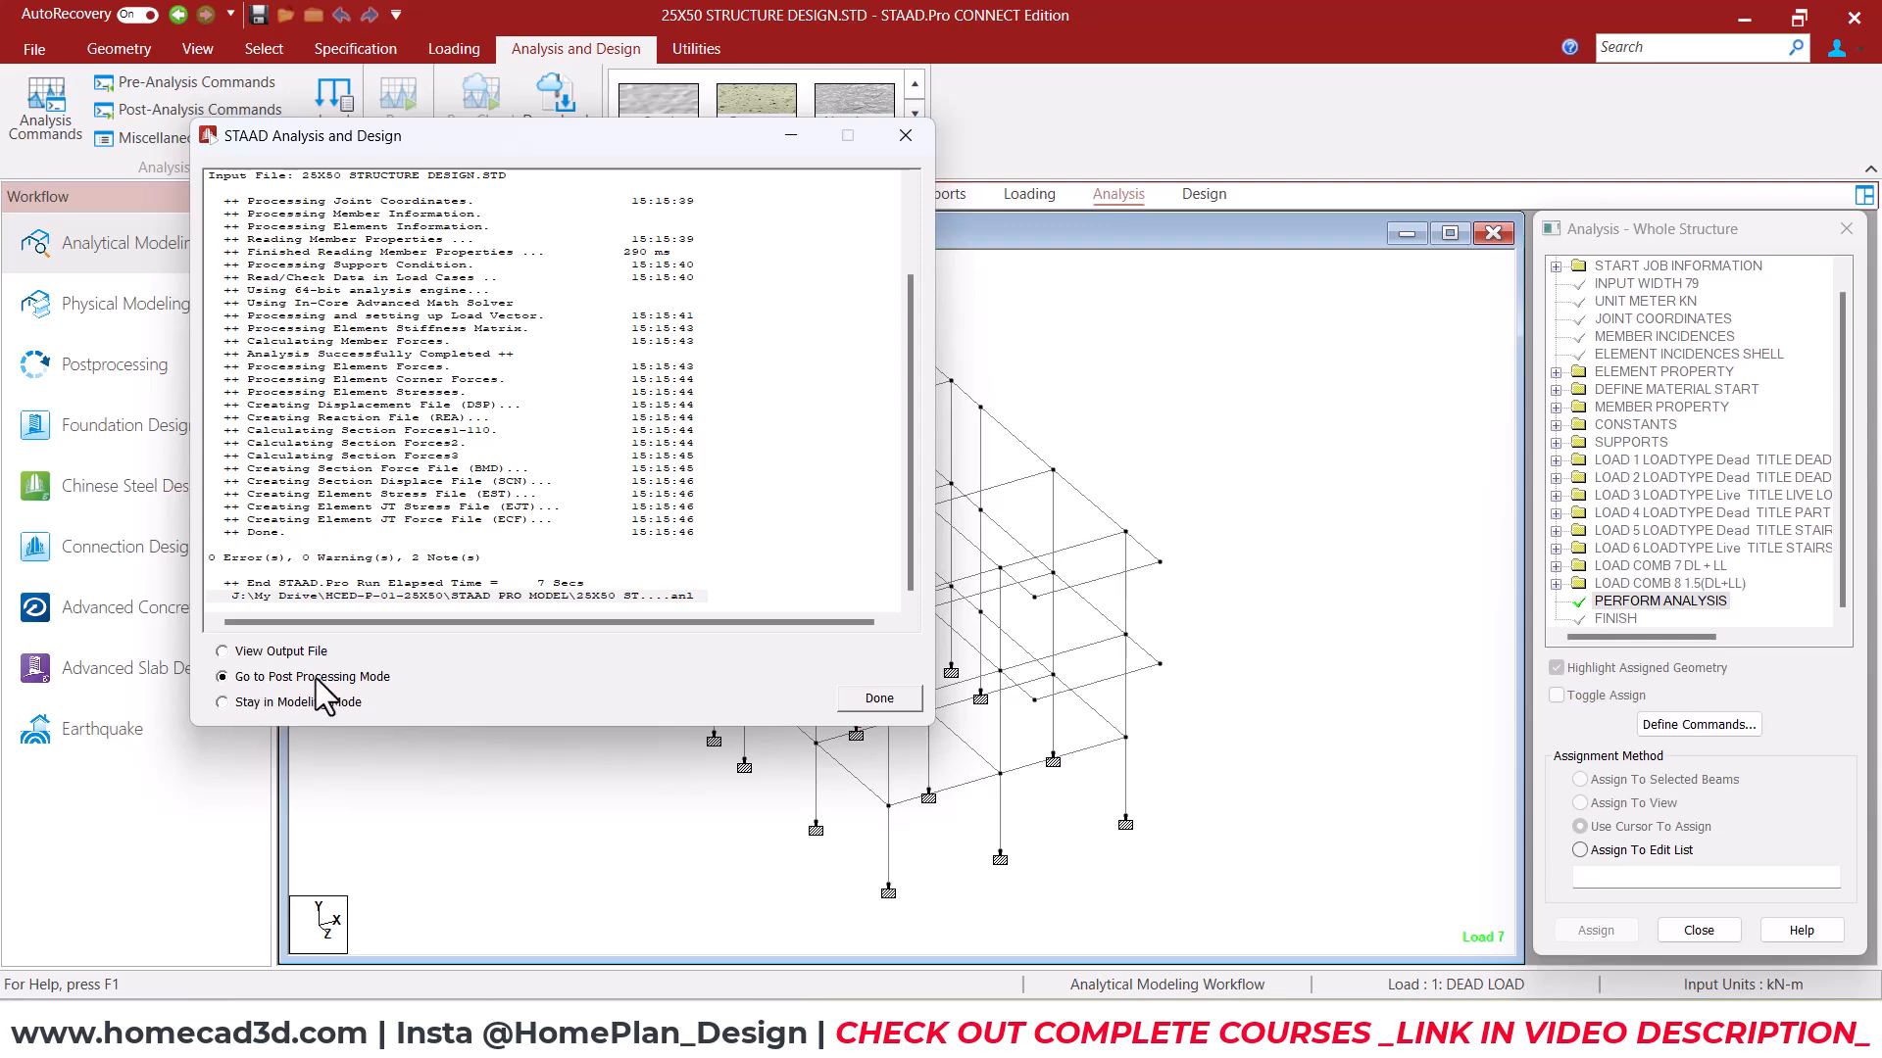
left_click(870, 700)
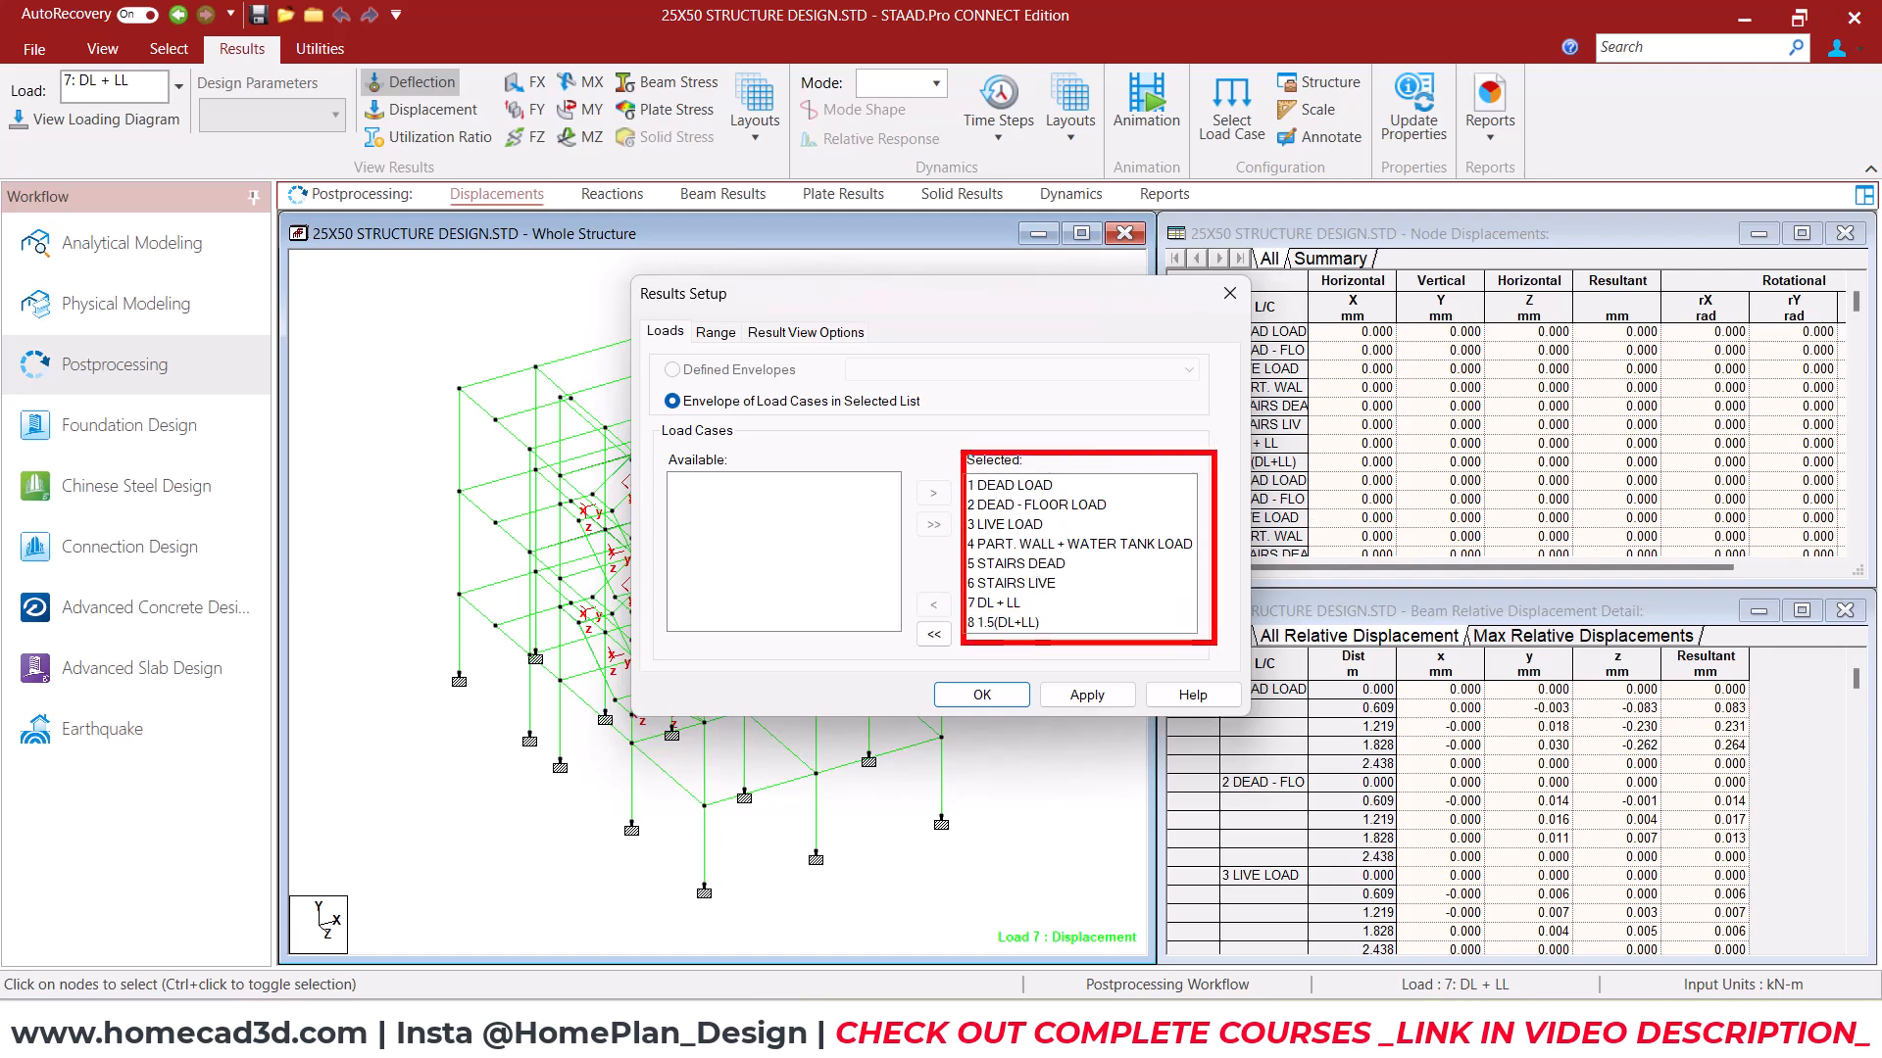
Try limiting the results setup to load case 8 1.5(DL+LL) and restore the full load case selection
left_click(934, 634)
left_click(936, 492)
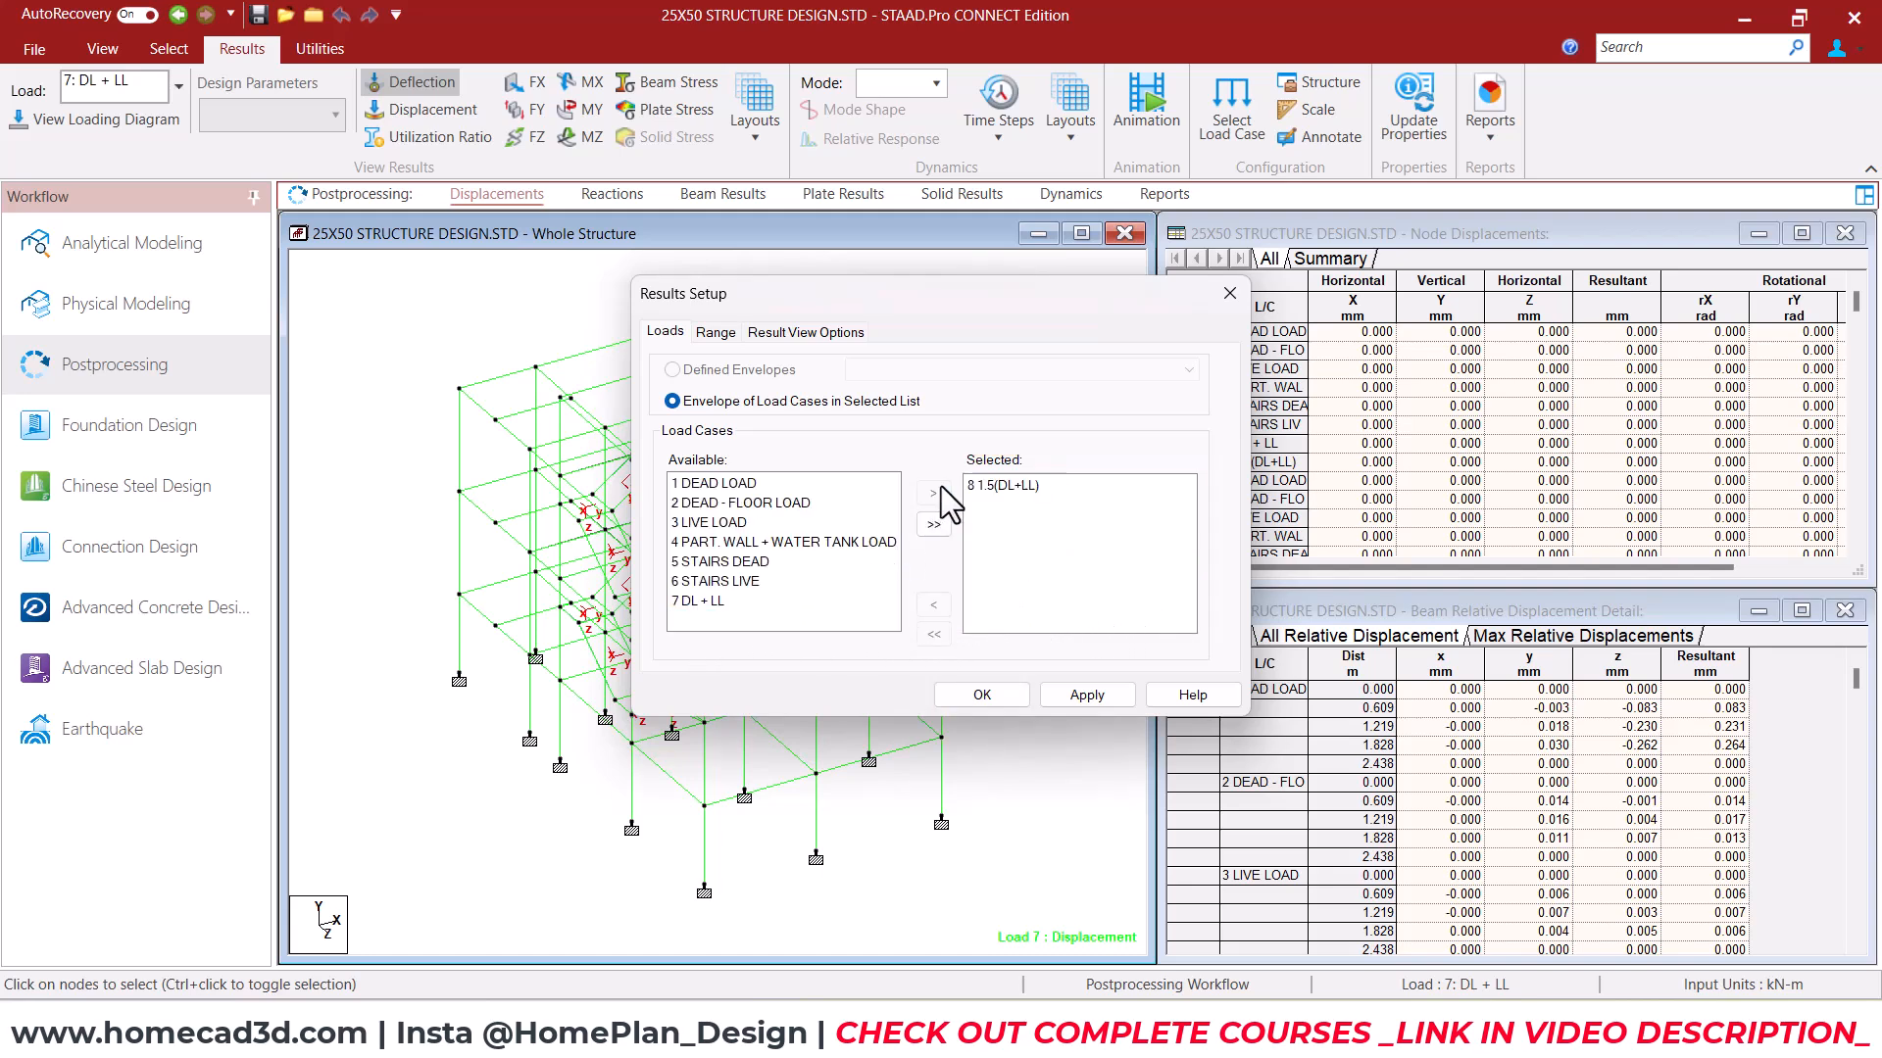
left_click(999, 487)
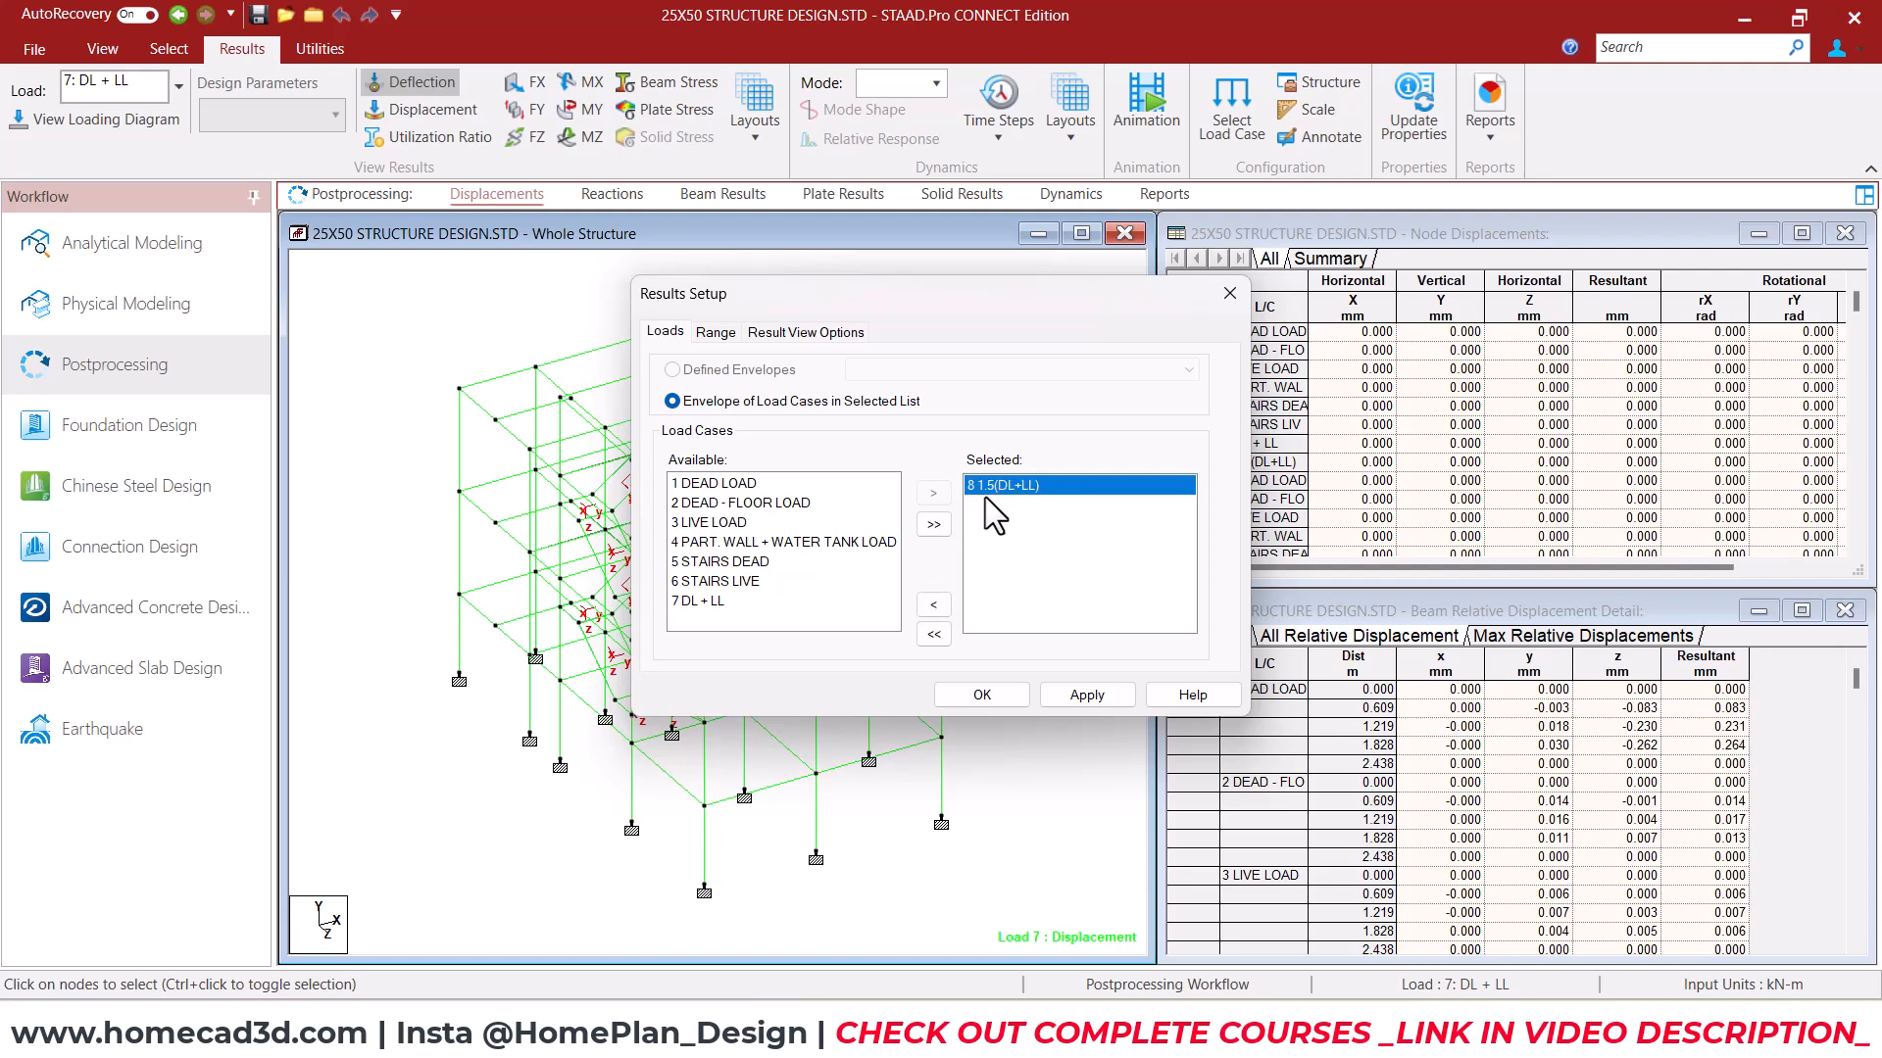
left_click(931, 524)
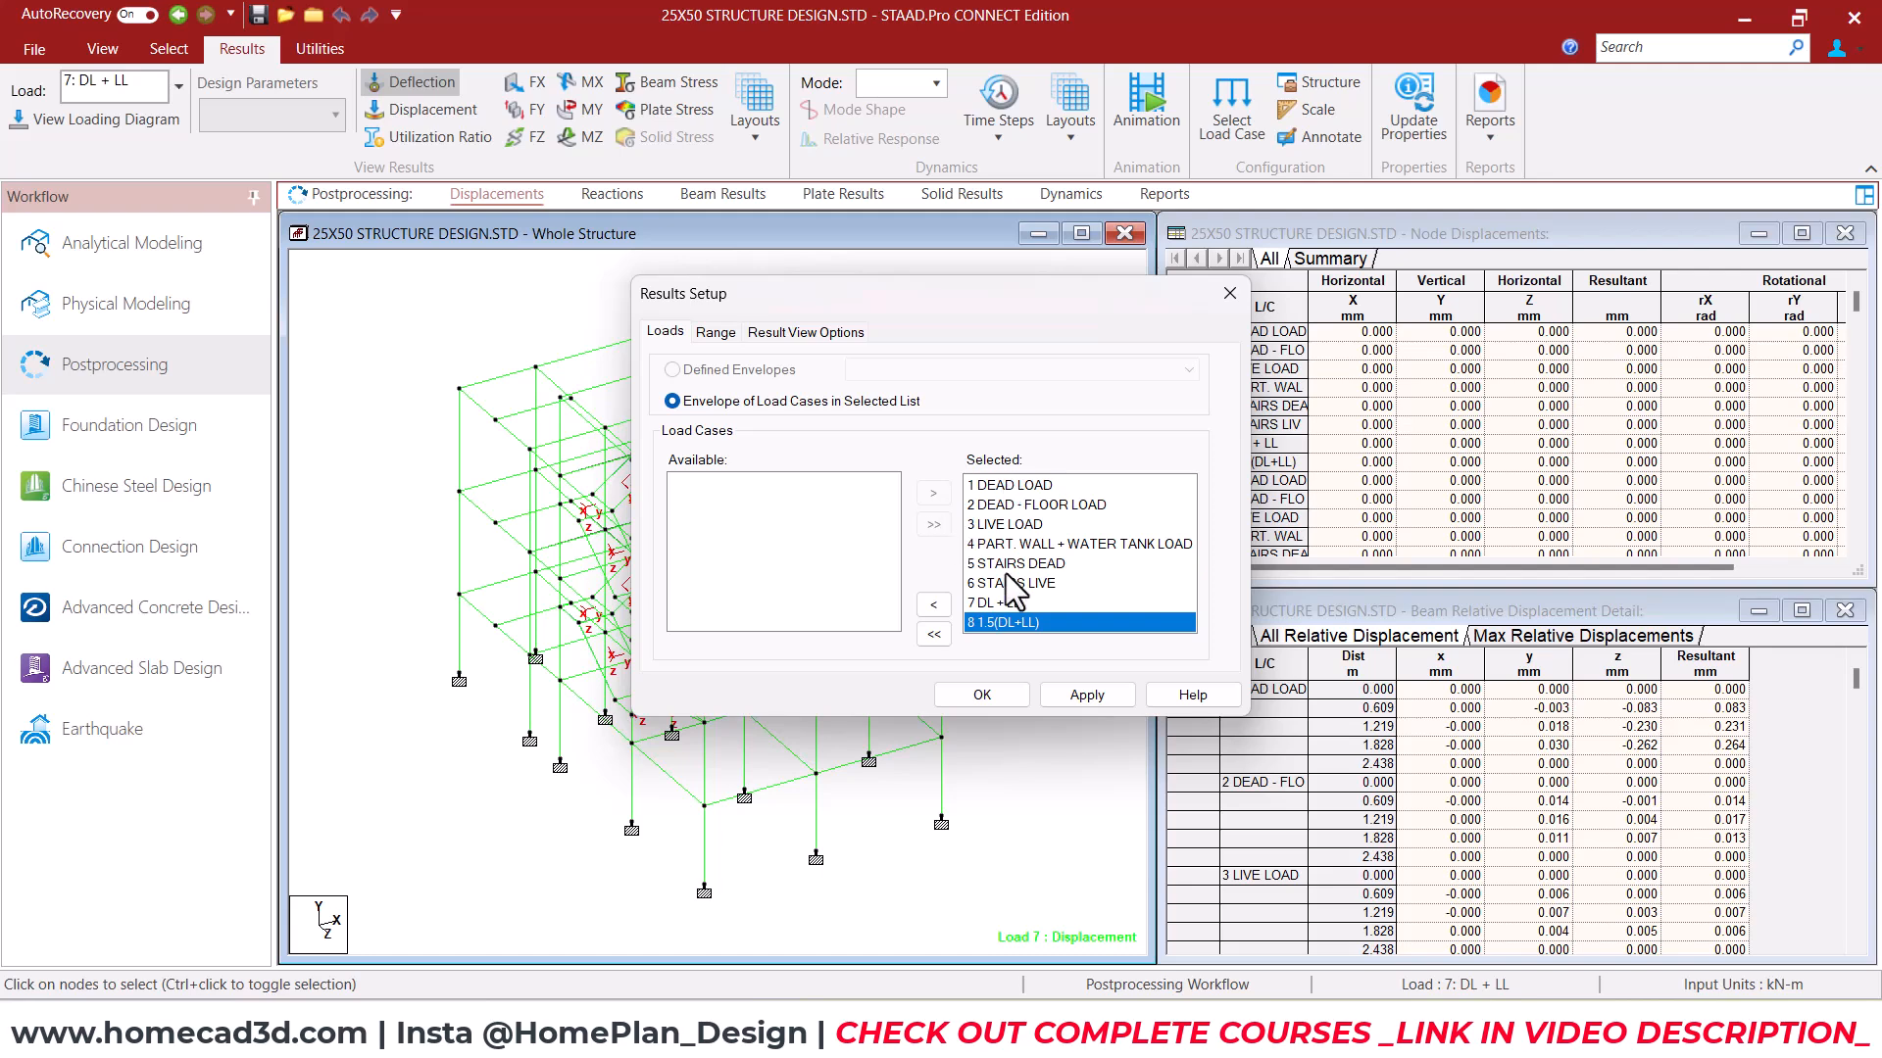
Accept the results setup with all load cases and make combination 8: 1.5(DL+LL) the active load
left_click(980, 694)
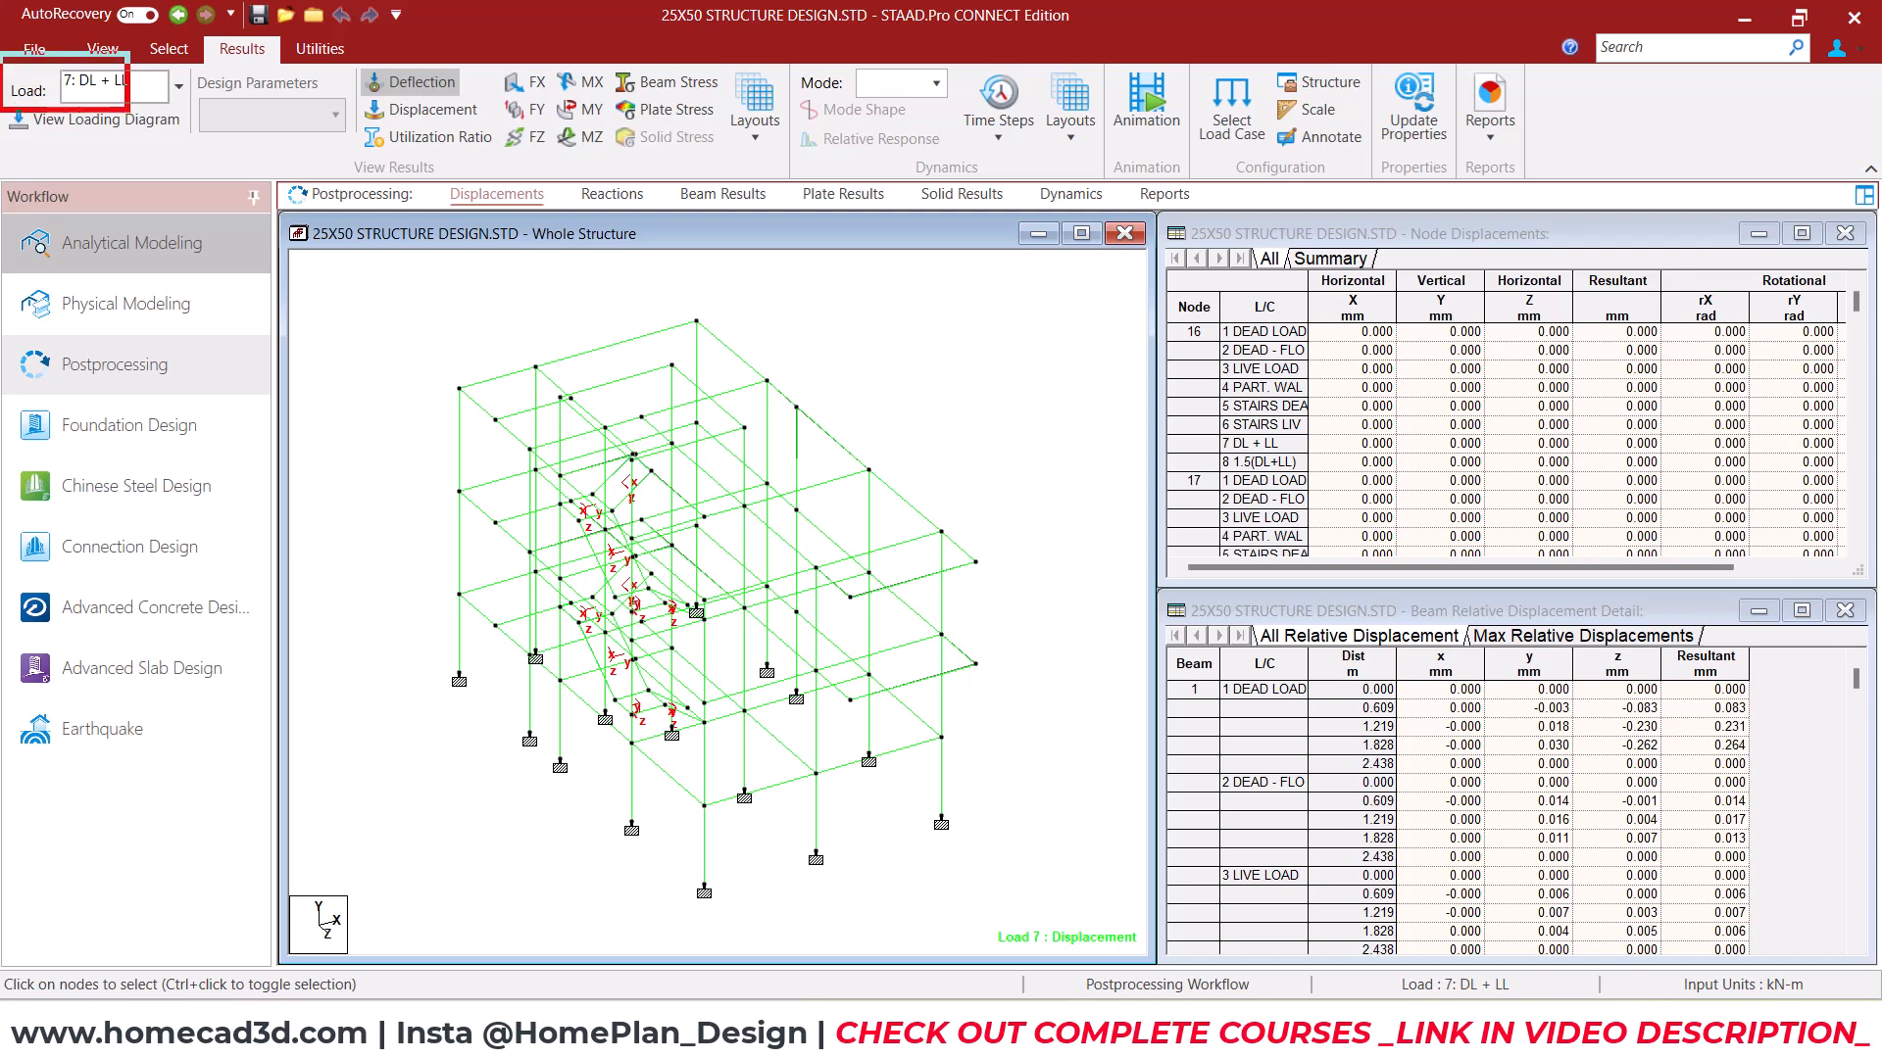
left_click(178, 89)
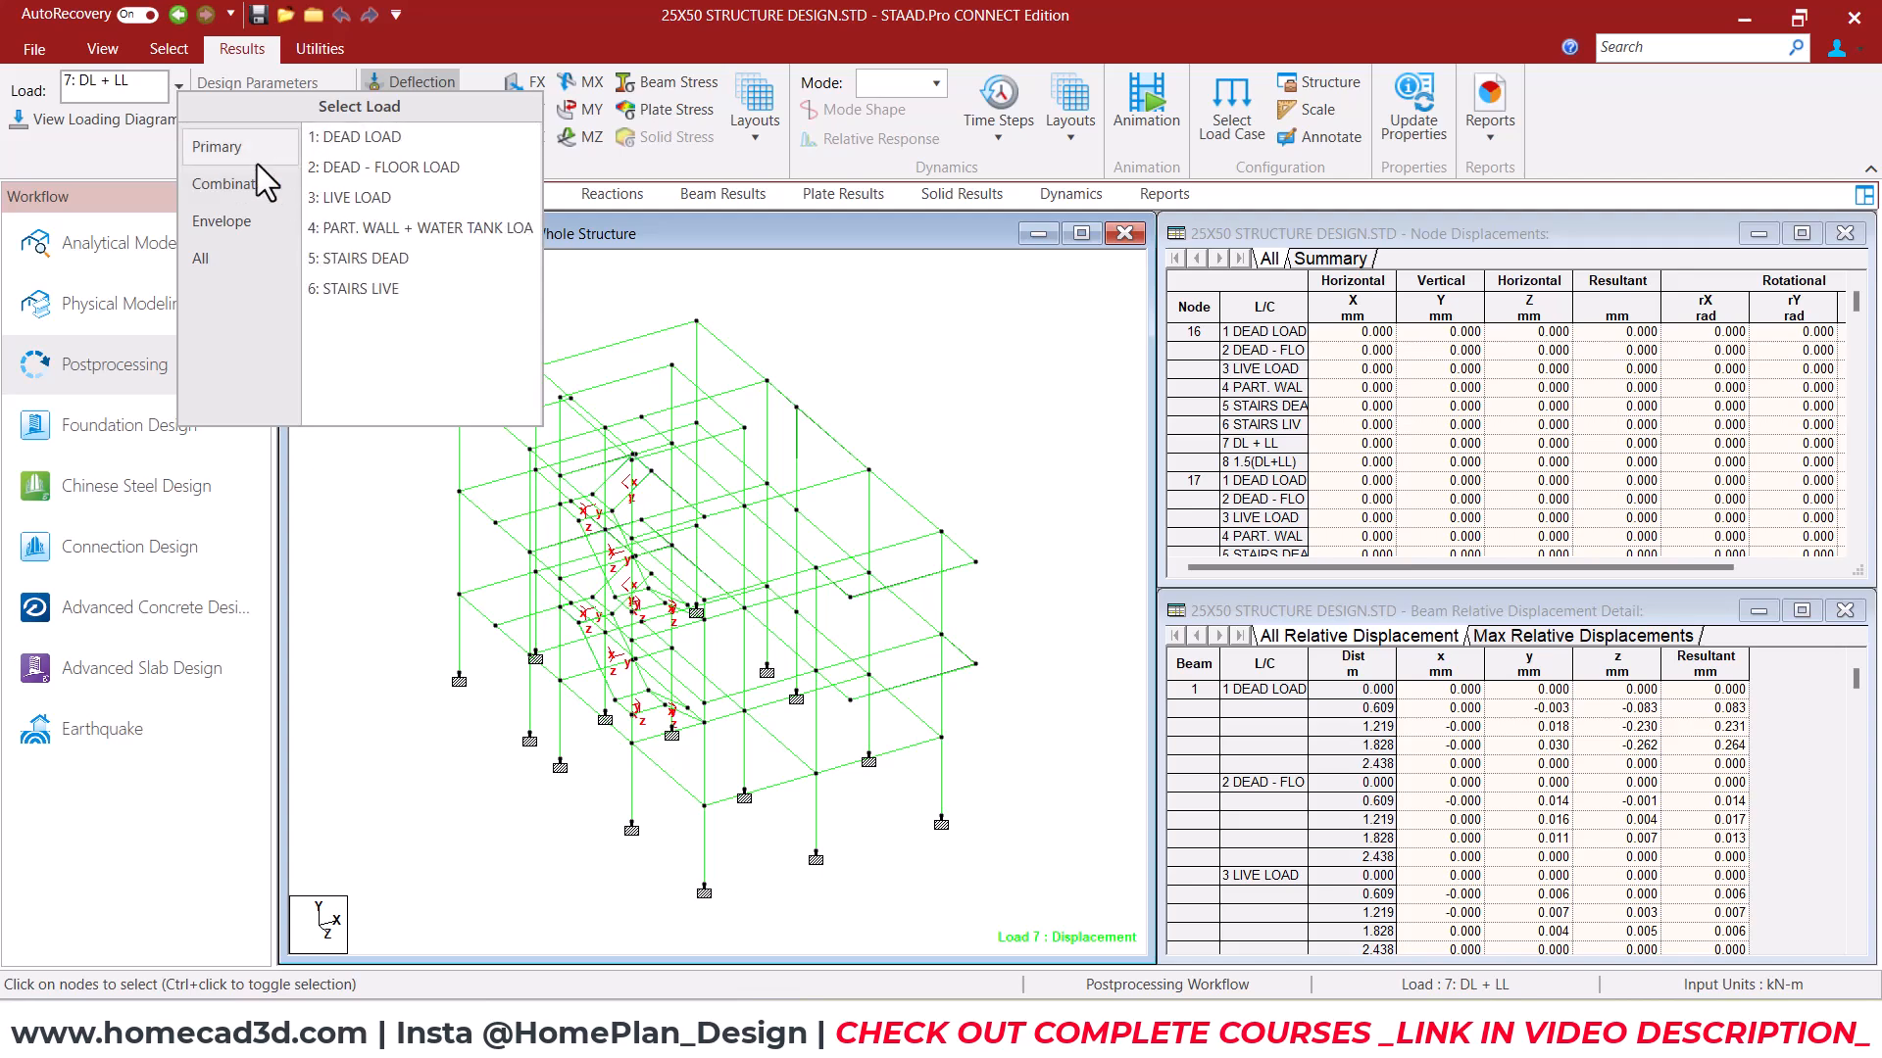
left_click(228, 182)
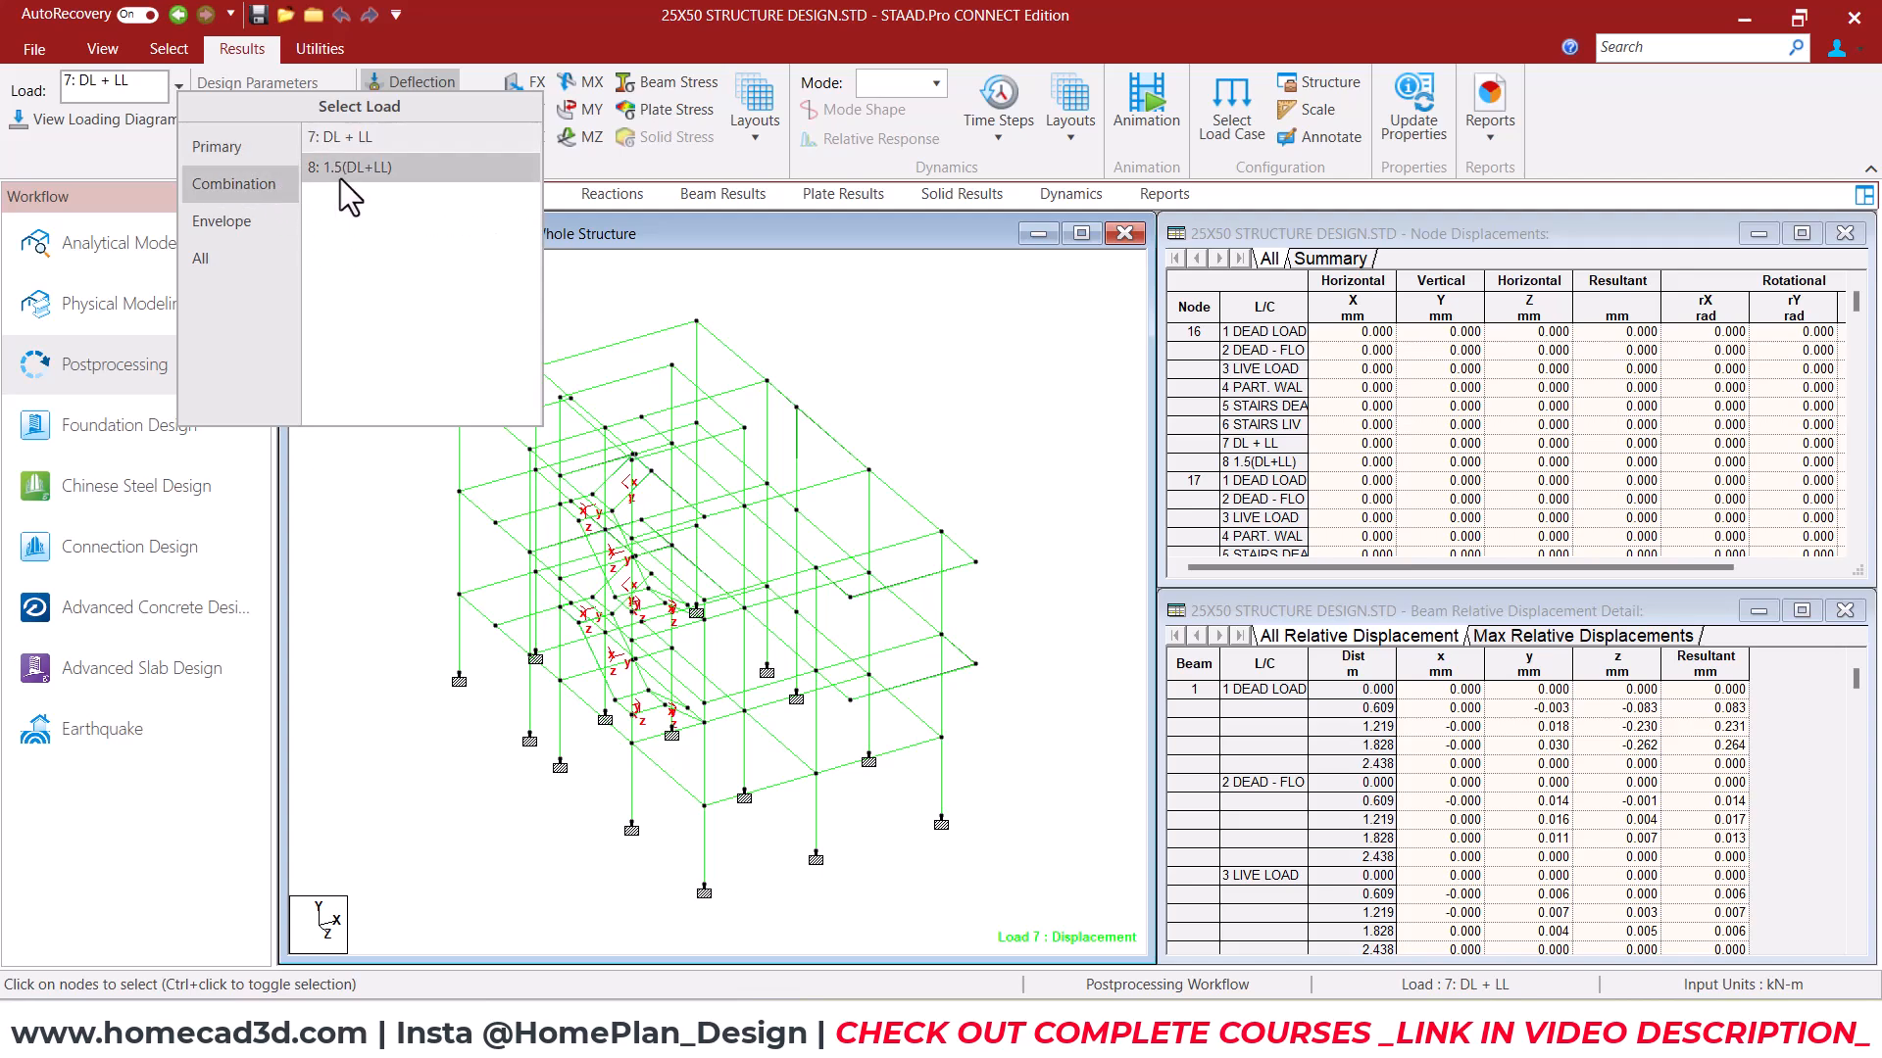
left_click(367, 171)
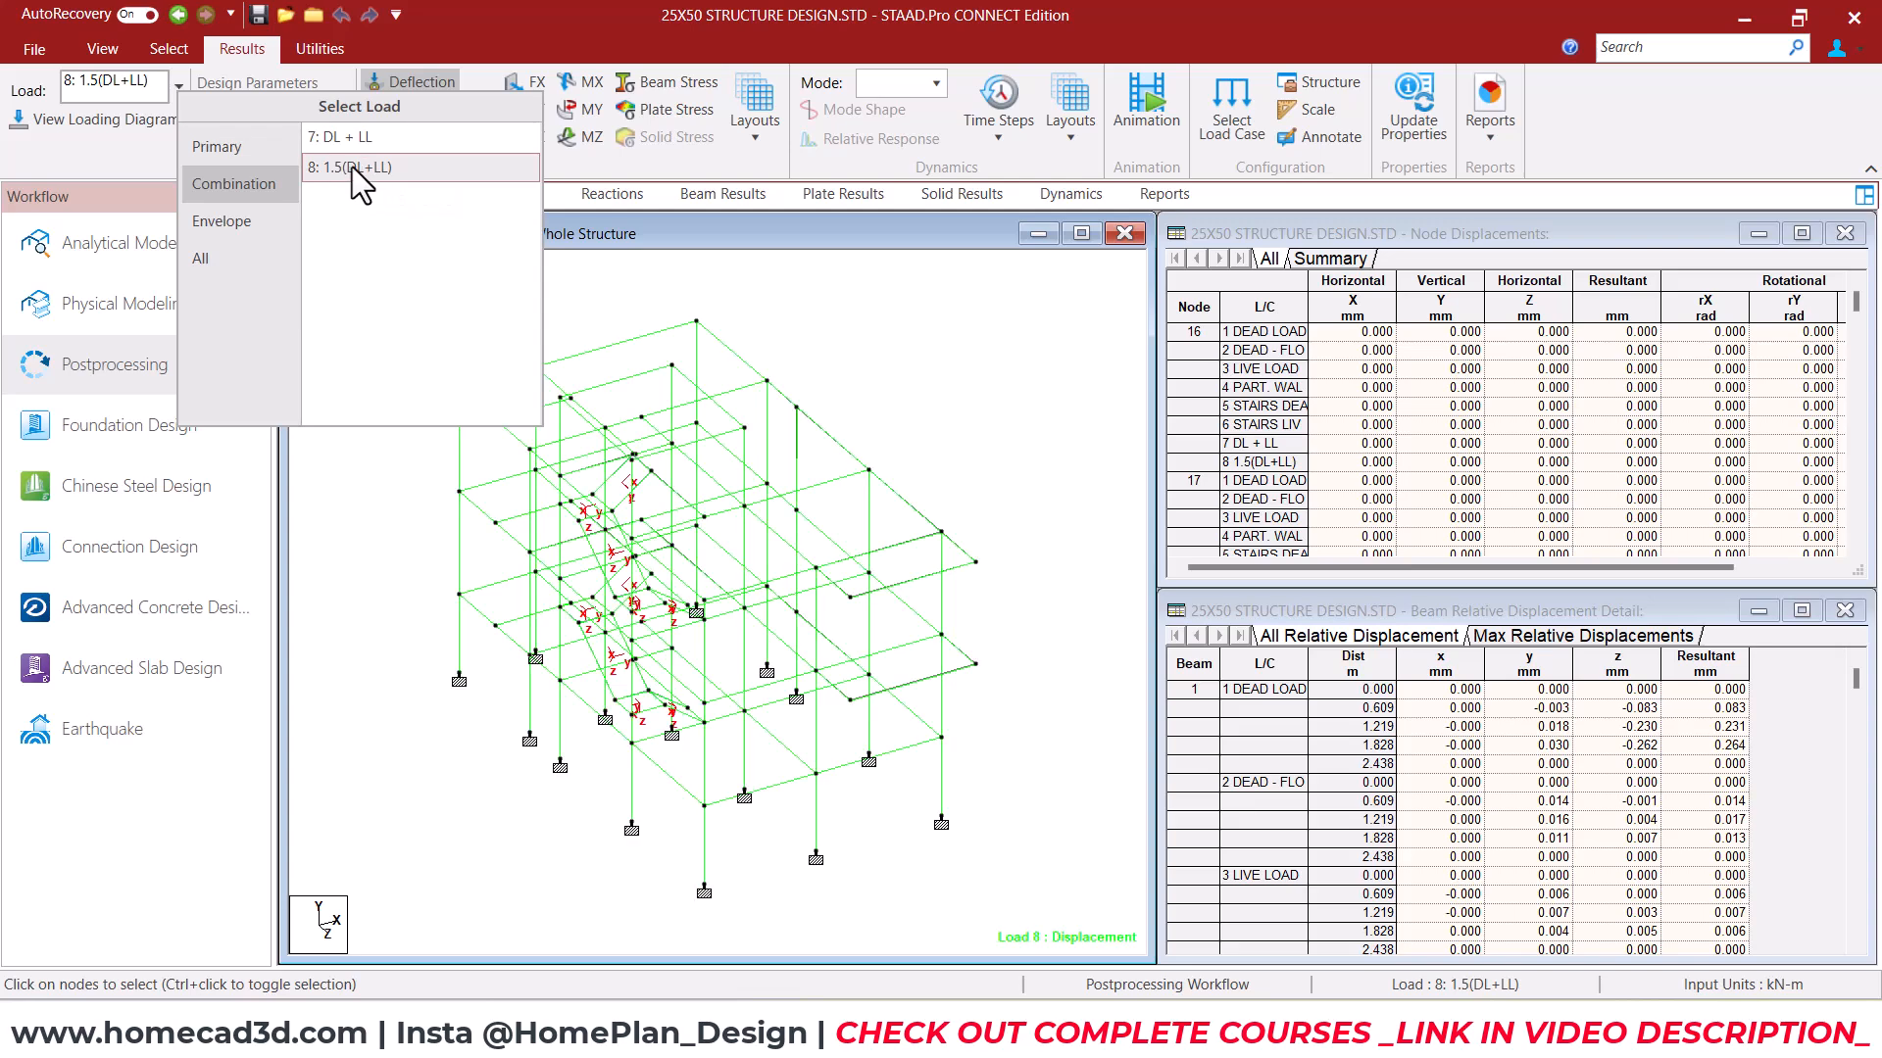
left_click(379, 484)
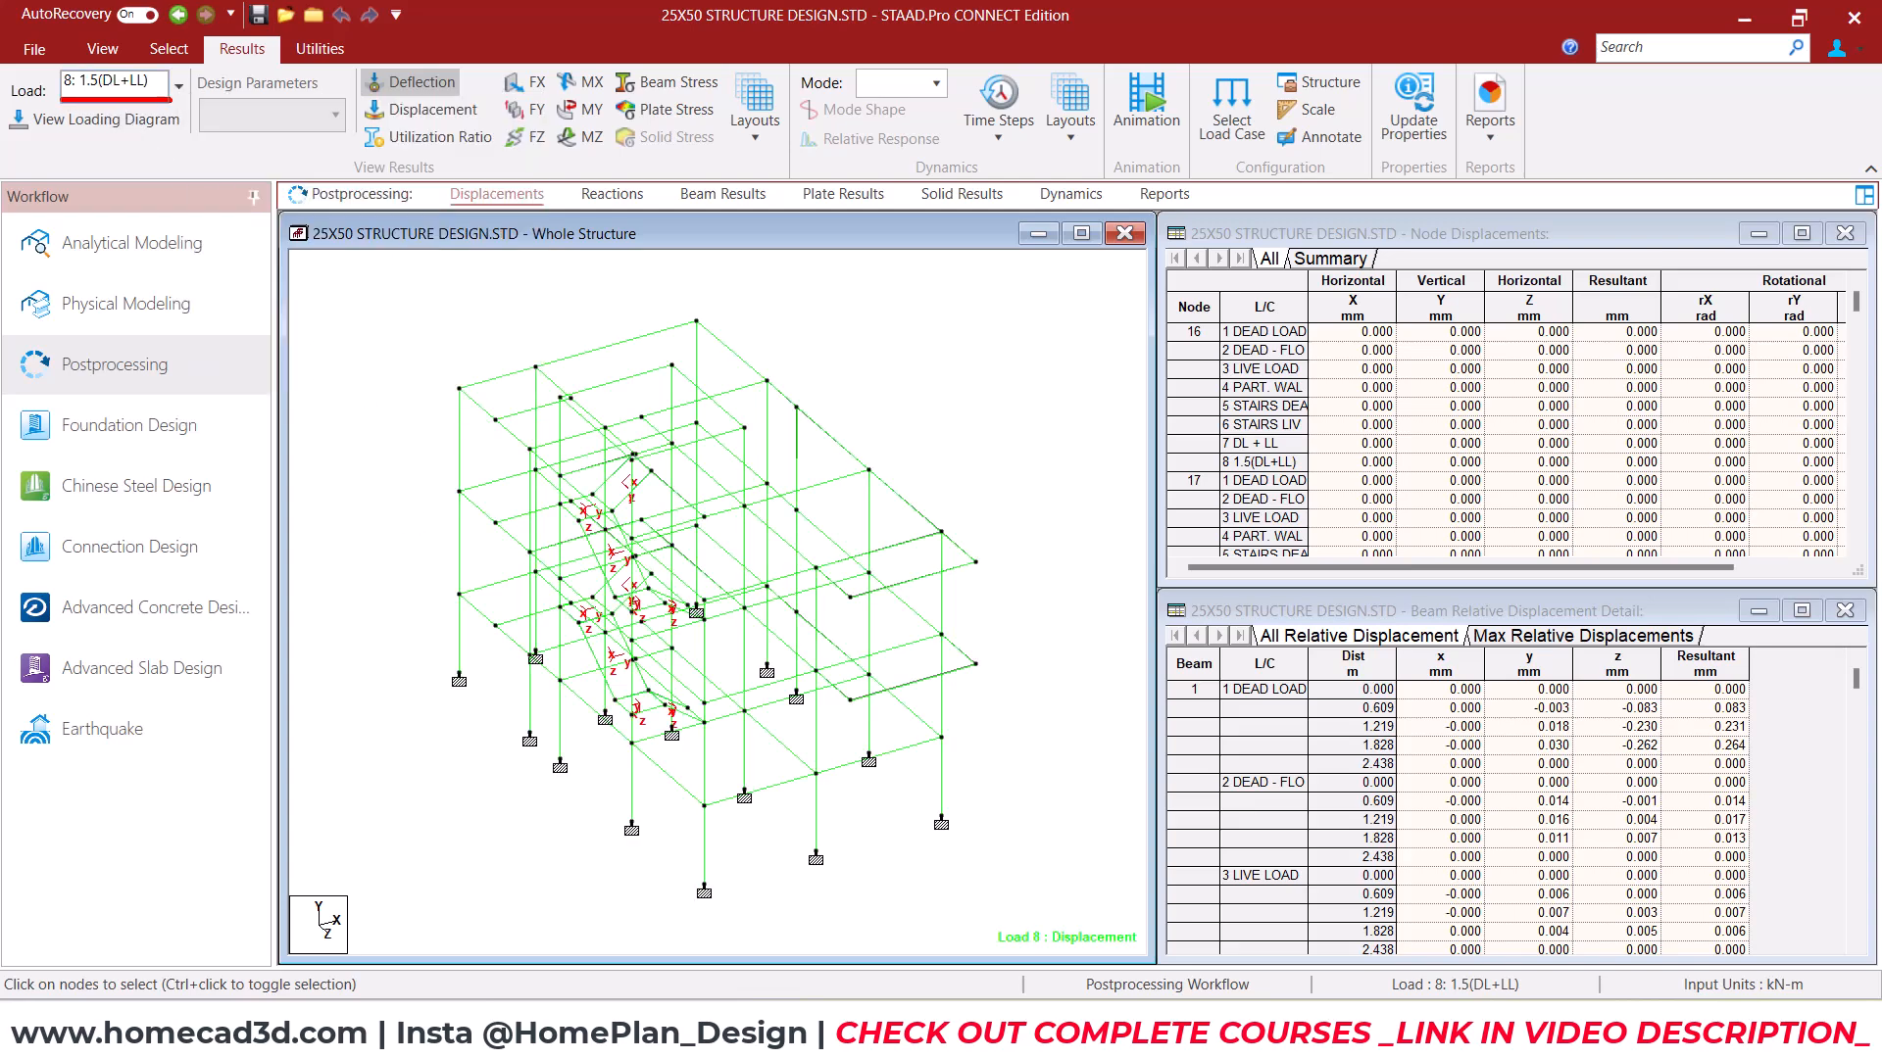
mouse_move(403, 298)
left_mouse_down("ctrl")
mouse_move(560, 413)
mouse_move(1022, 879)
left_mouse_up("ctrl")
key("Escape")
key("ctrl+2")
mouse_move(1291, 232)
left_mouse_down("ctrl")
mouse_move(1605, 385)
mouse_move(1693, 482)
left_mouse_up("ctrl")
key("e")
left_click_drag(1270, 597, 1703, 889, "ctrl")
key("Escape")
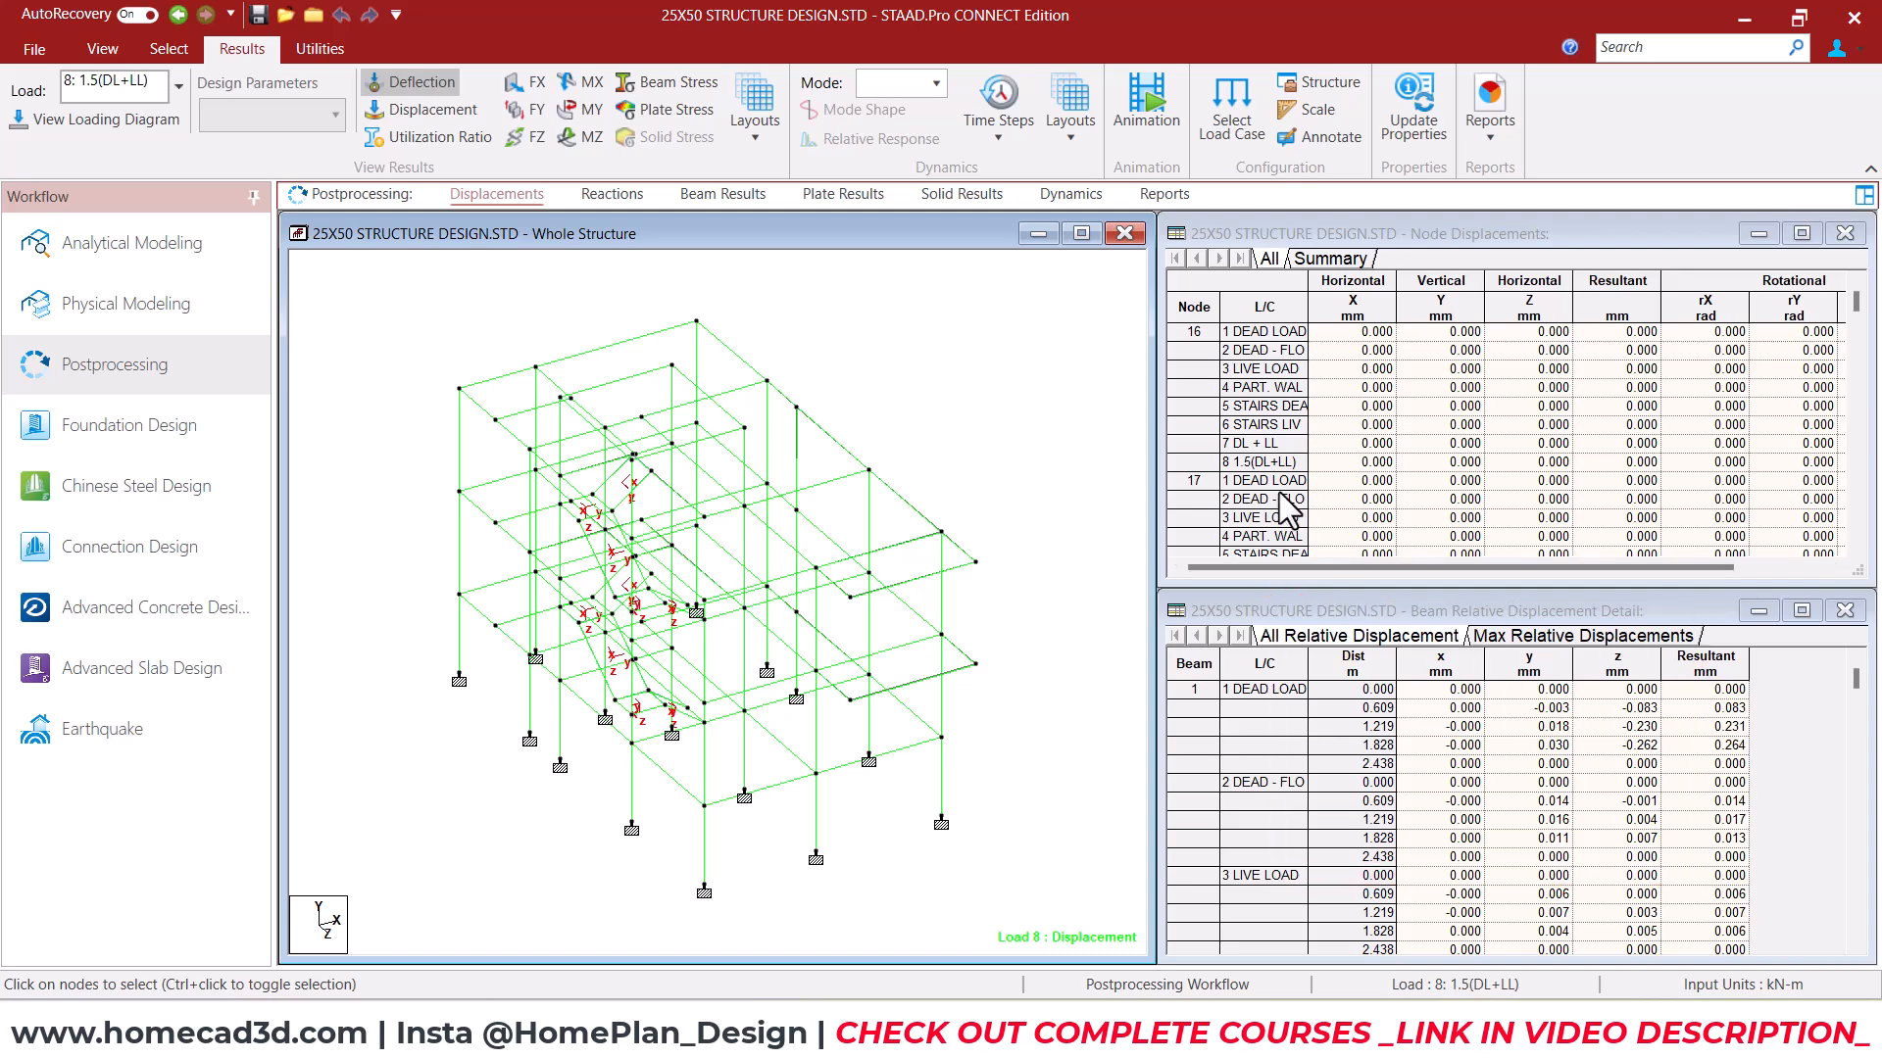
Maximize the Whole Structure view so it fills the workspace
left_click(1080, 233)
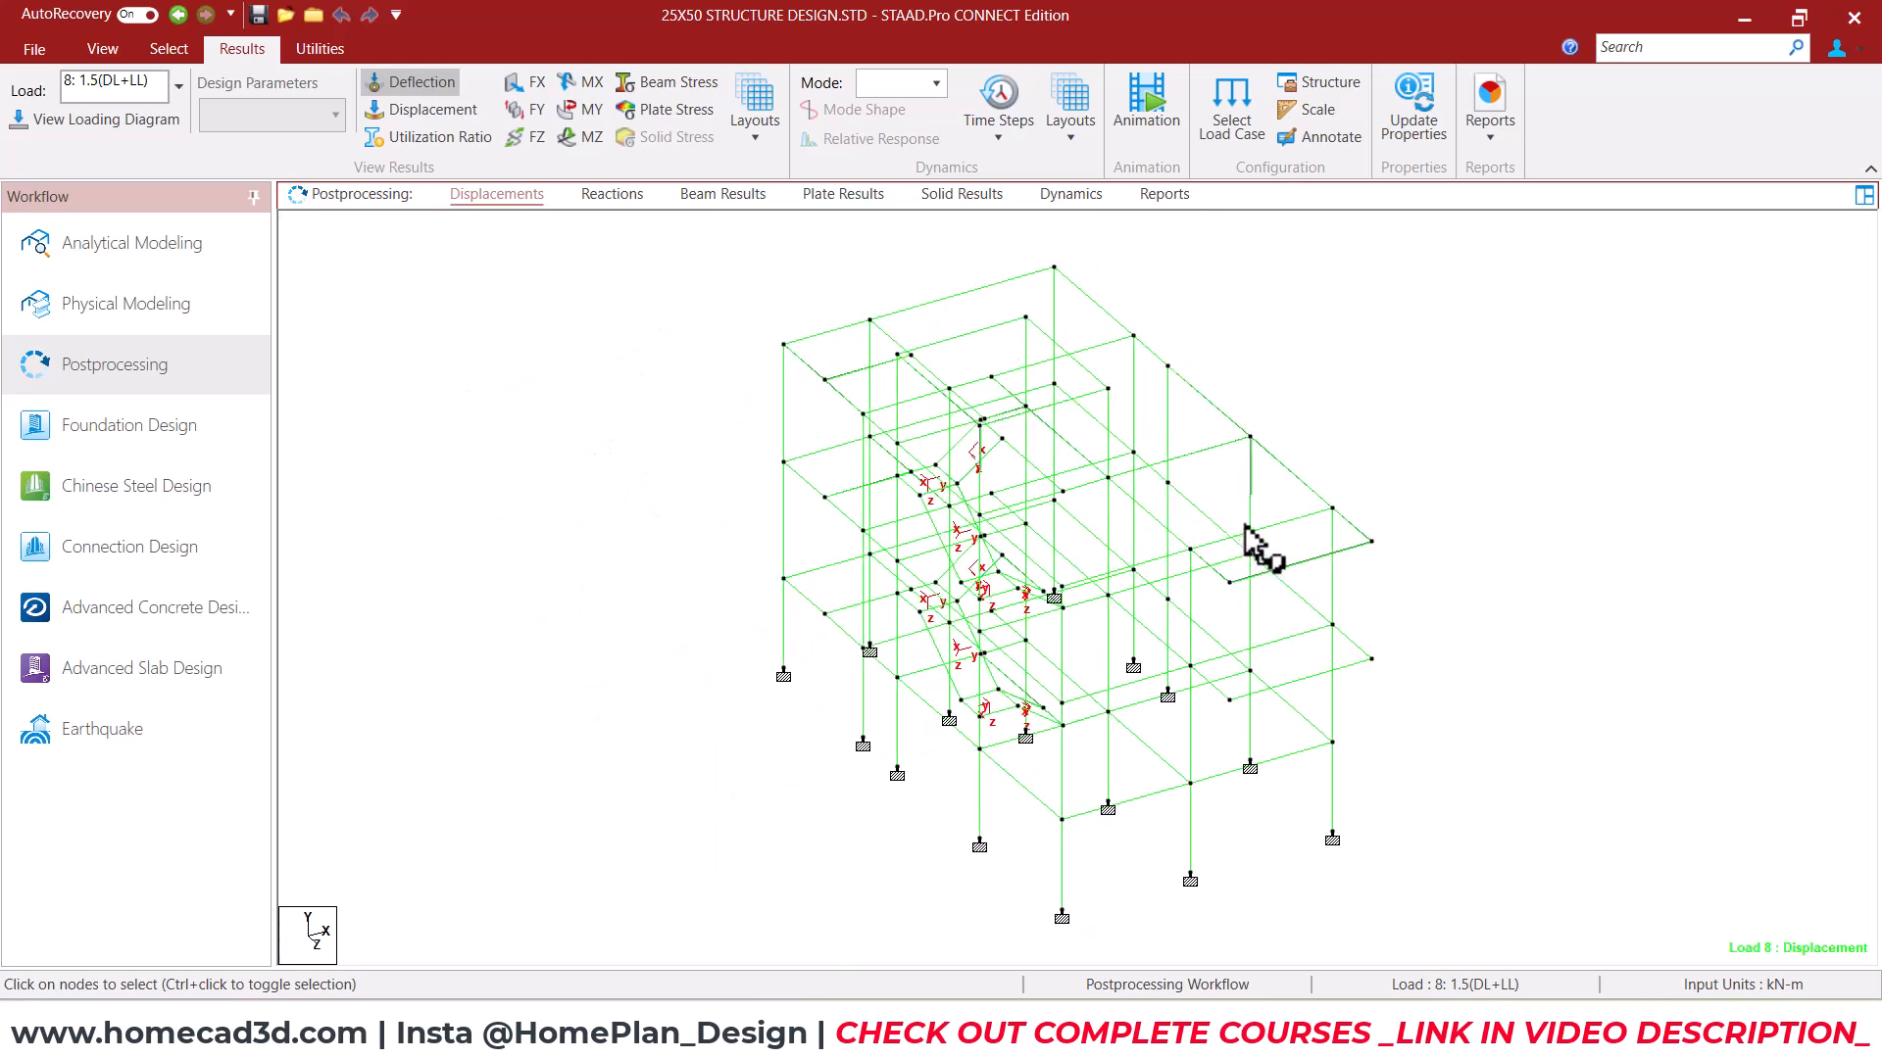
right_click(1441, 429)
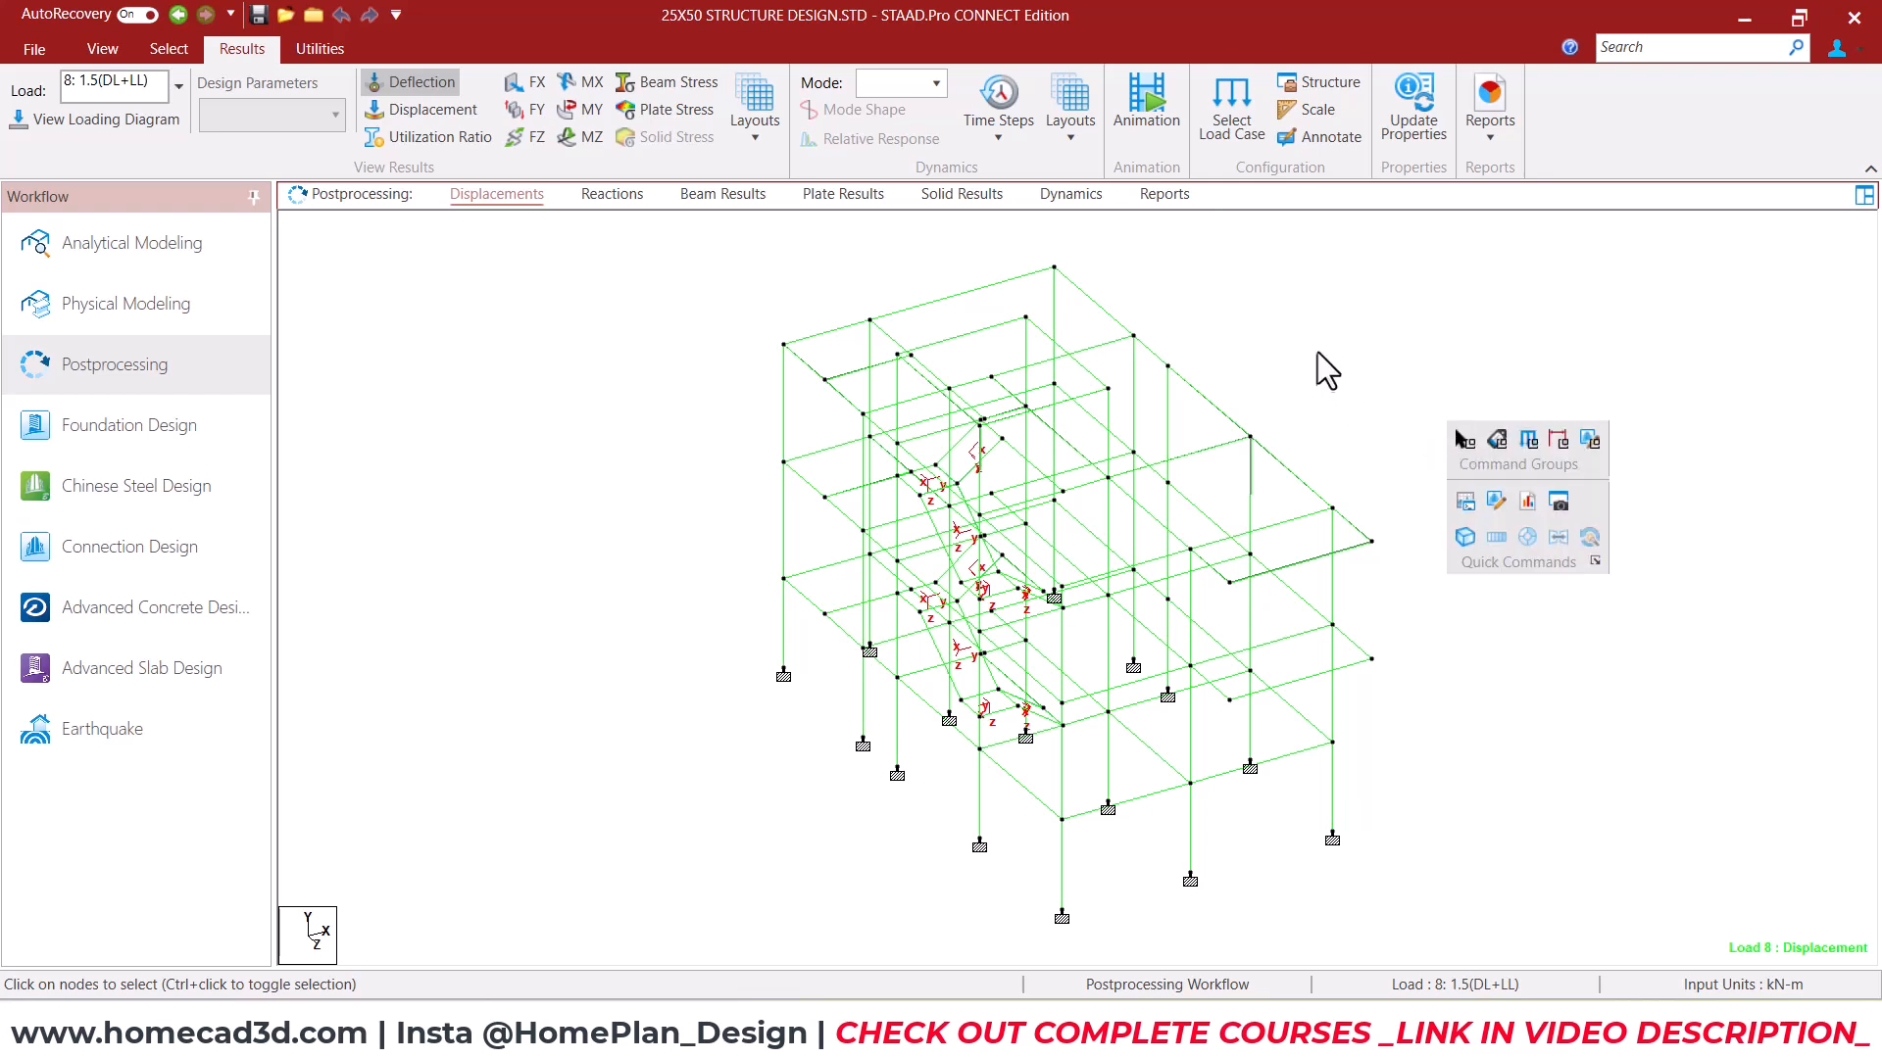
mouse_move(352, 57)
left_mouse_down()
mouse_move(532, 158)
mouse_move(671, 189)
mouse_move(732, 178)
left_mouse_up()
key("Escape")
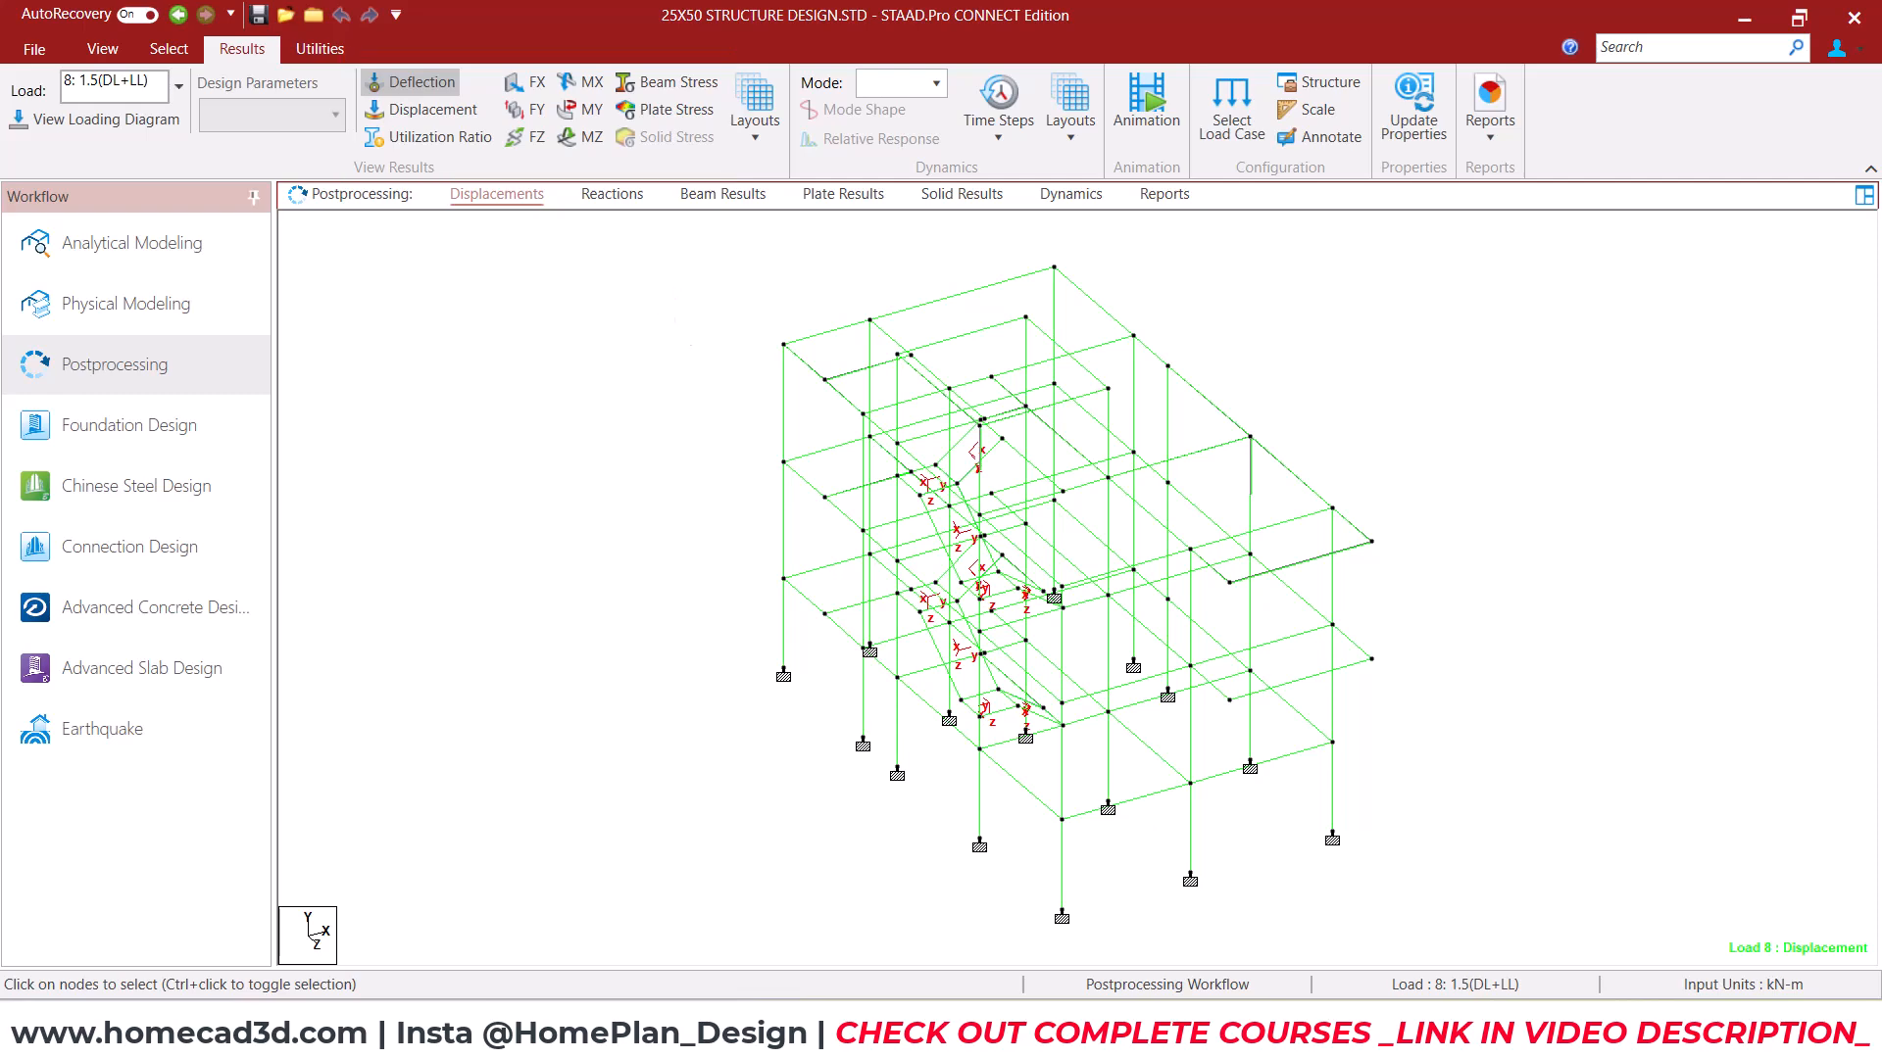
Show the axial force (FX) diagram together with the deflected shape for the 1.5(DL+LL) combination
left_click(425, 106)
left_click(433, 81)
left_click(526, 82)
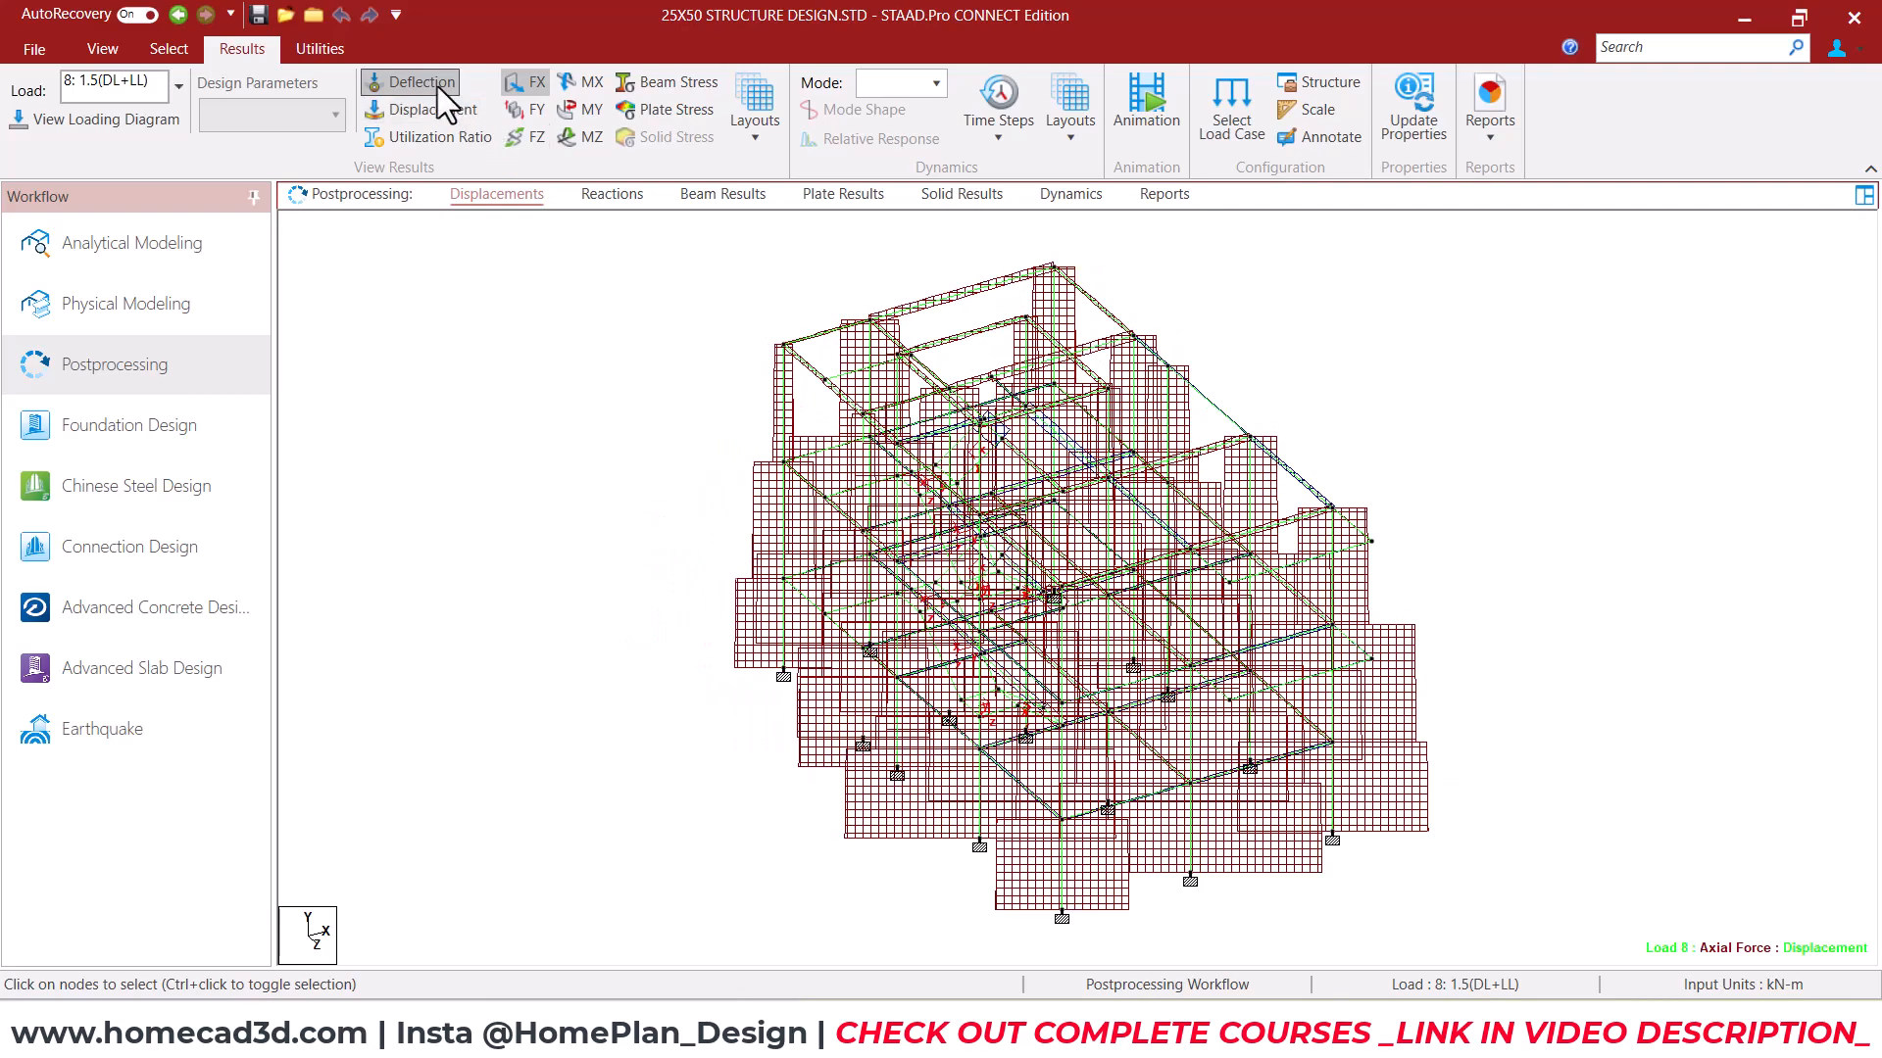
Hide the deflection and axial force results and display the shear force diagram in Y (FY)
left_click(417, 82)
left_click(520, 80)
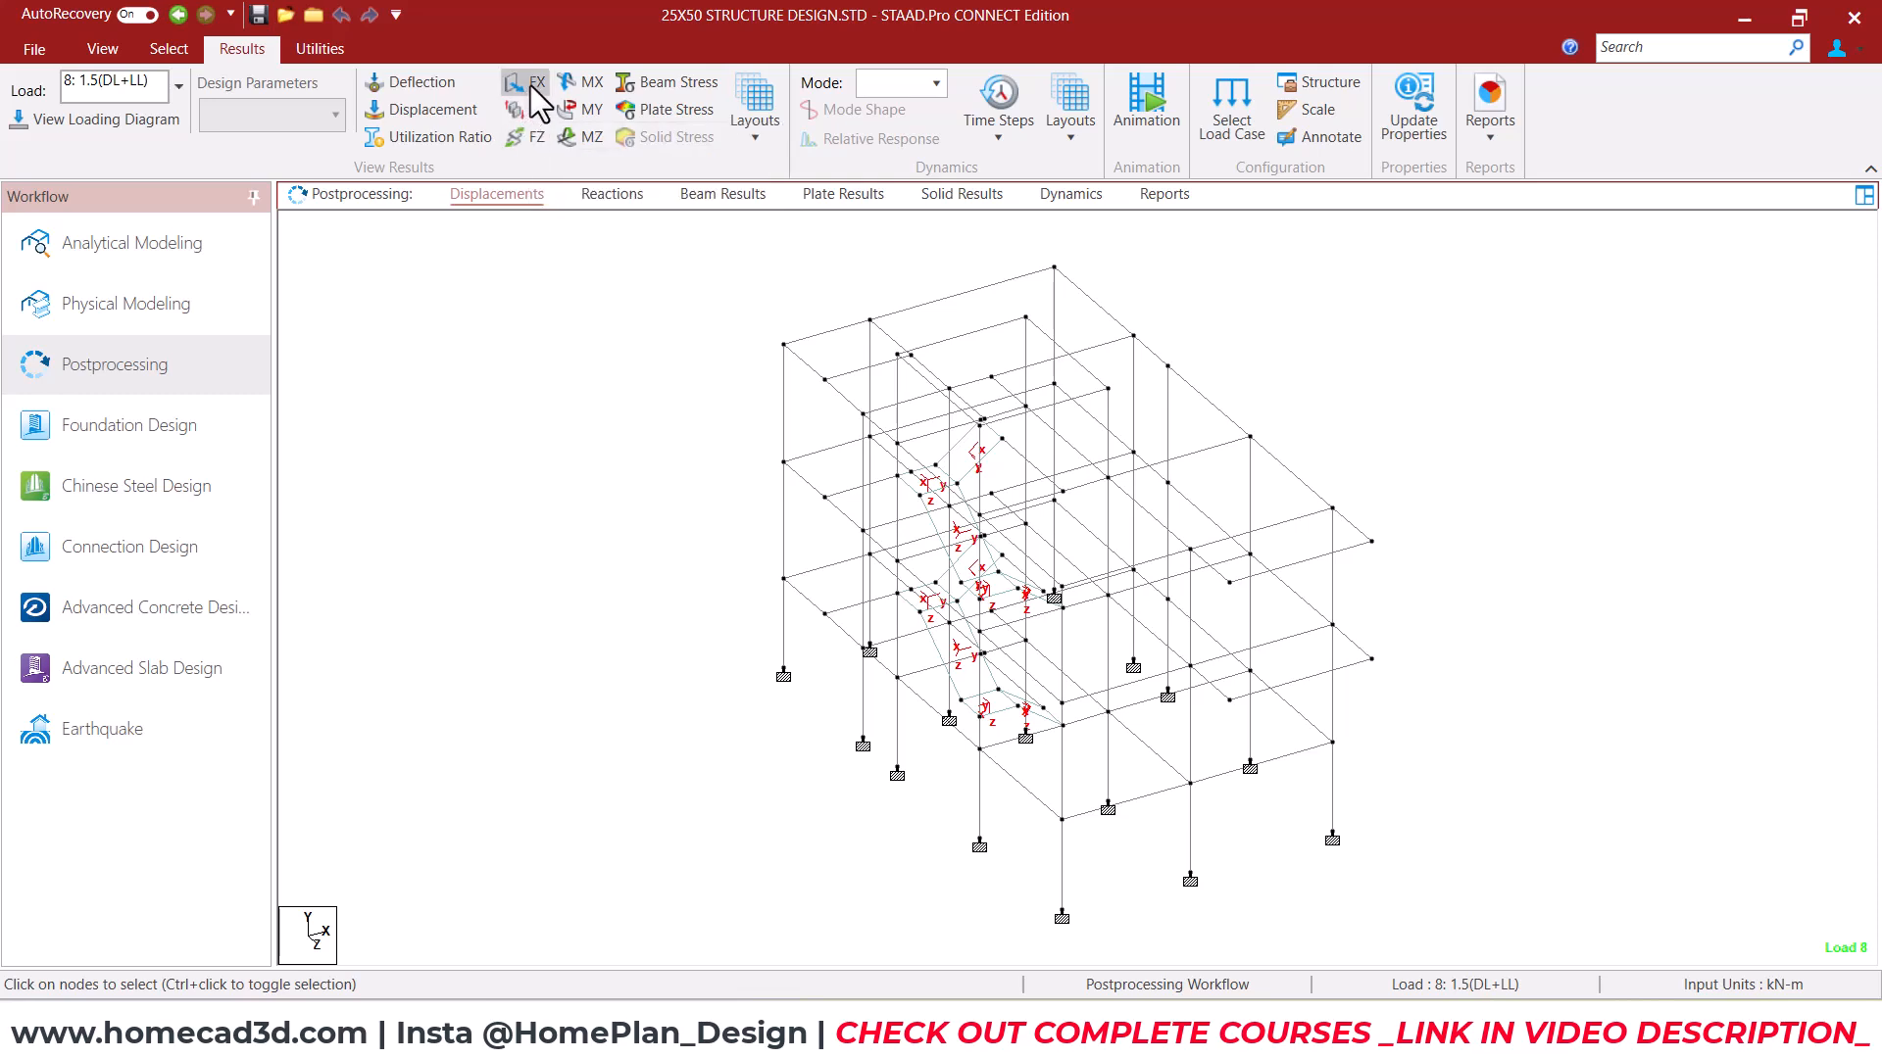
left_click(531, 109)
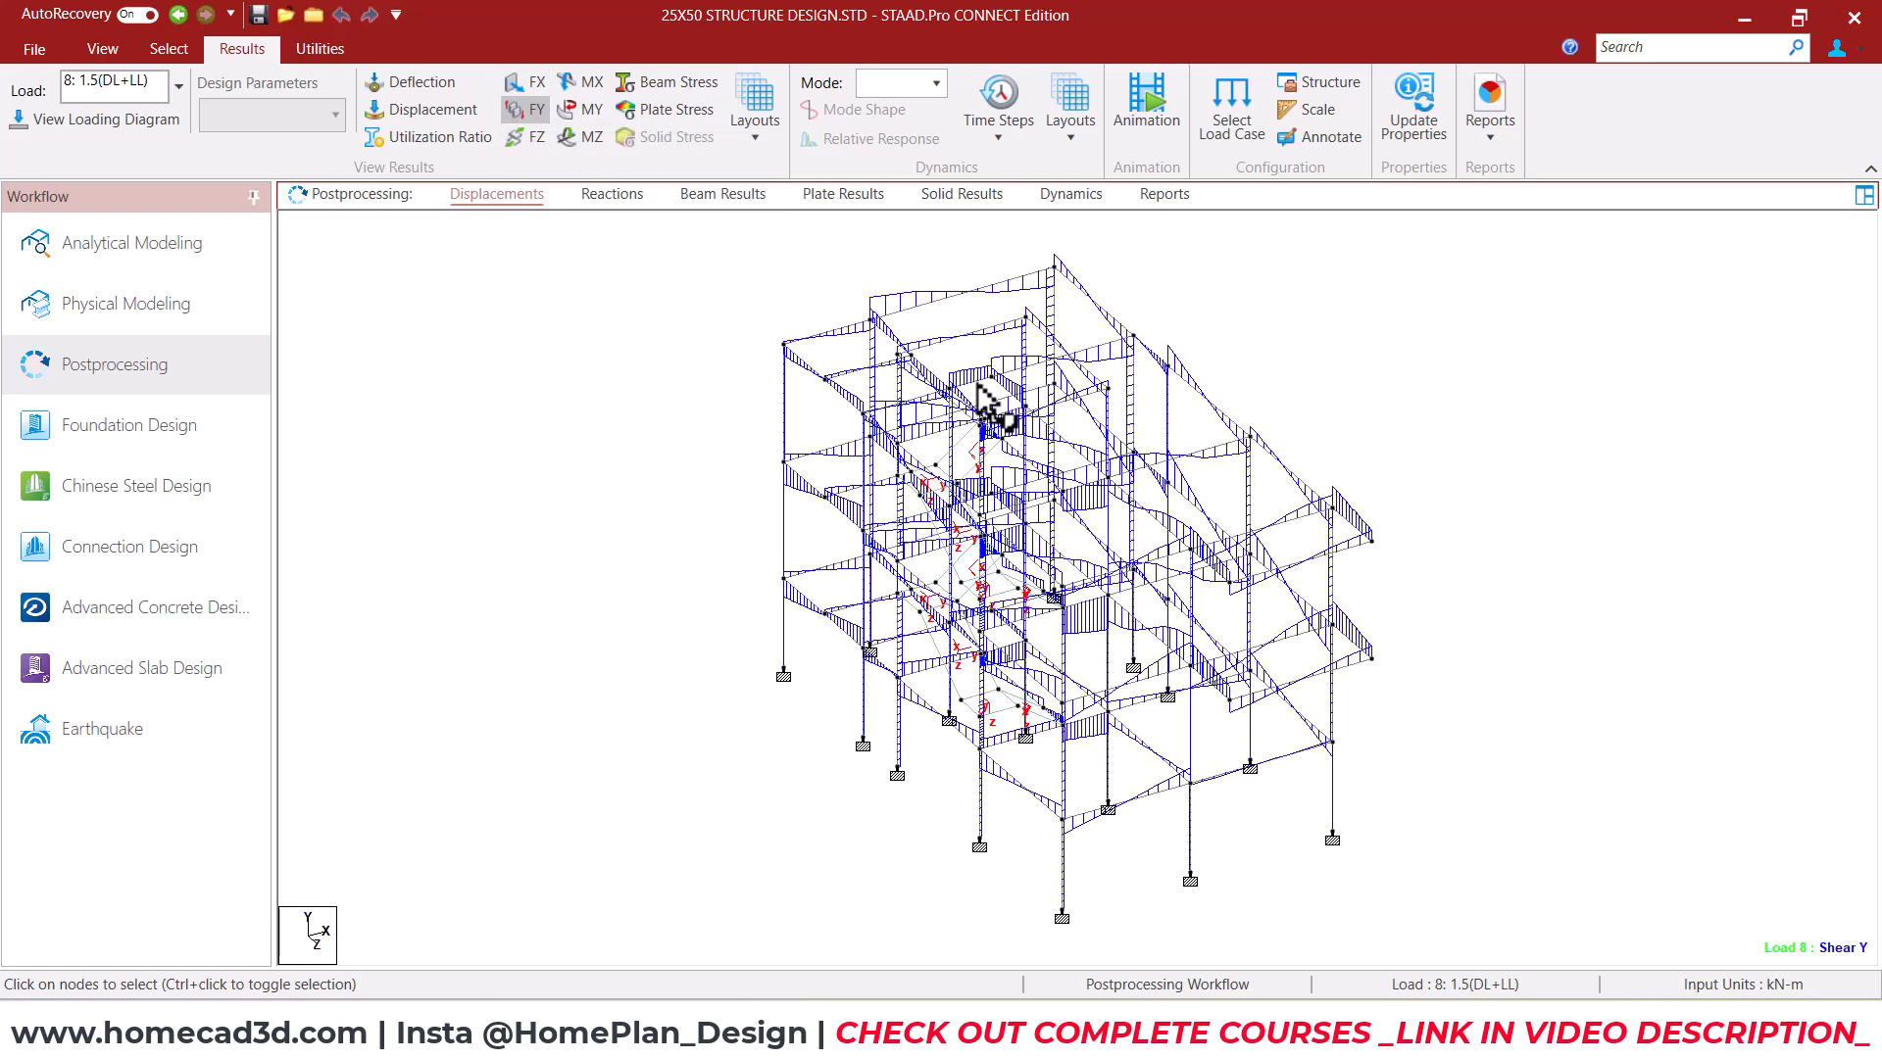
View the shear Z (FZ), axial force (FX) and shear Y (FY) diagrams one after another, then hide them
left_click(527, 129)
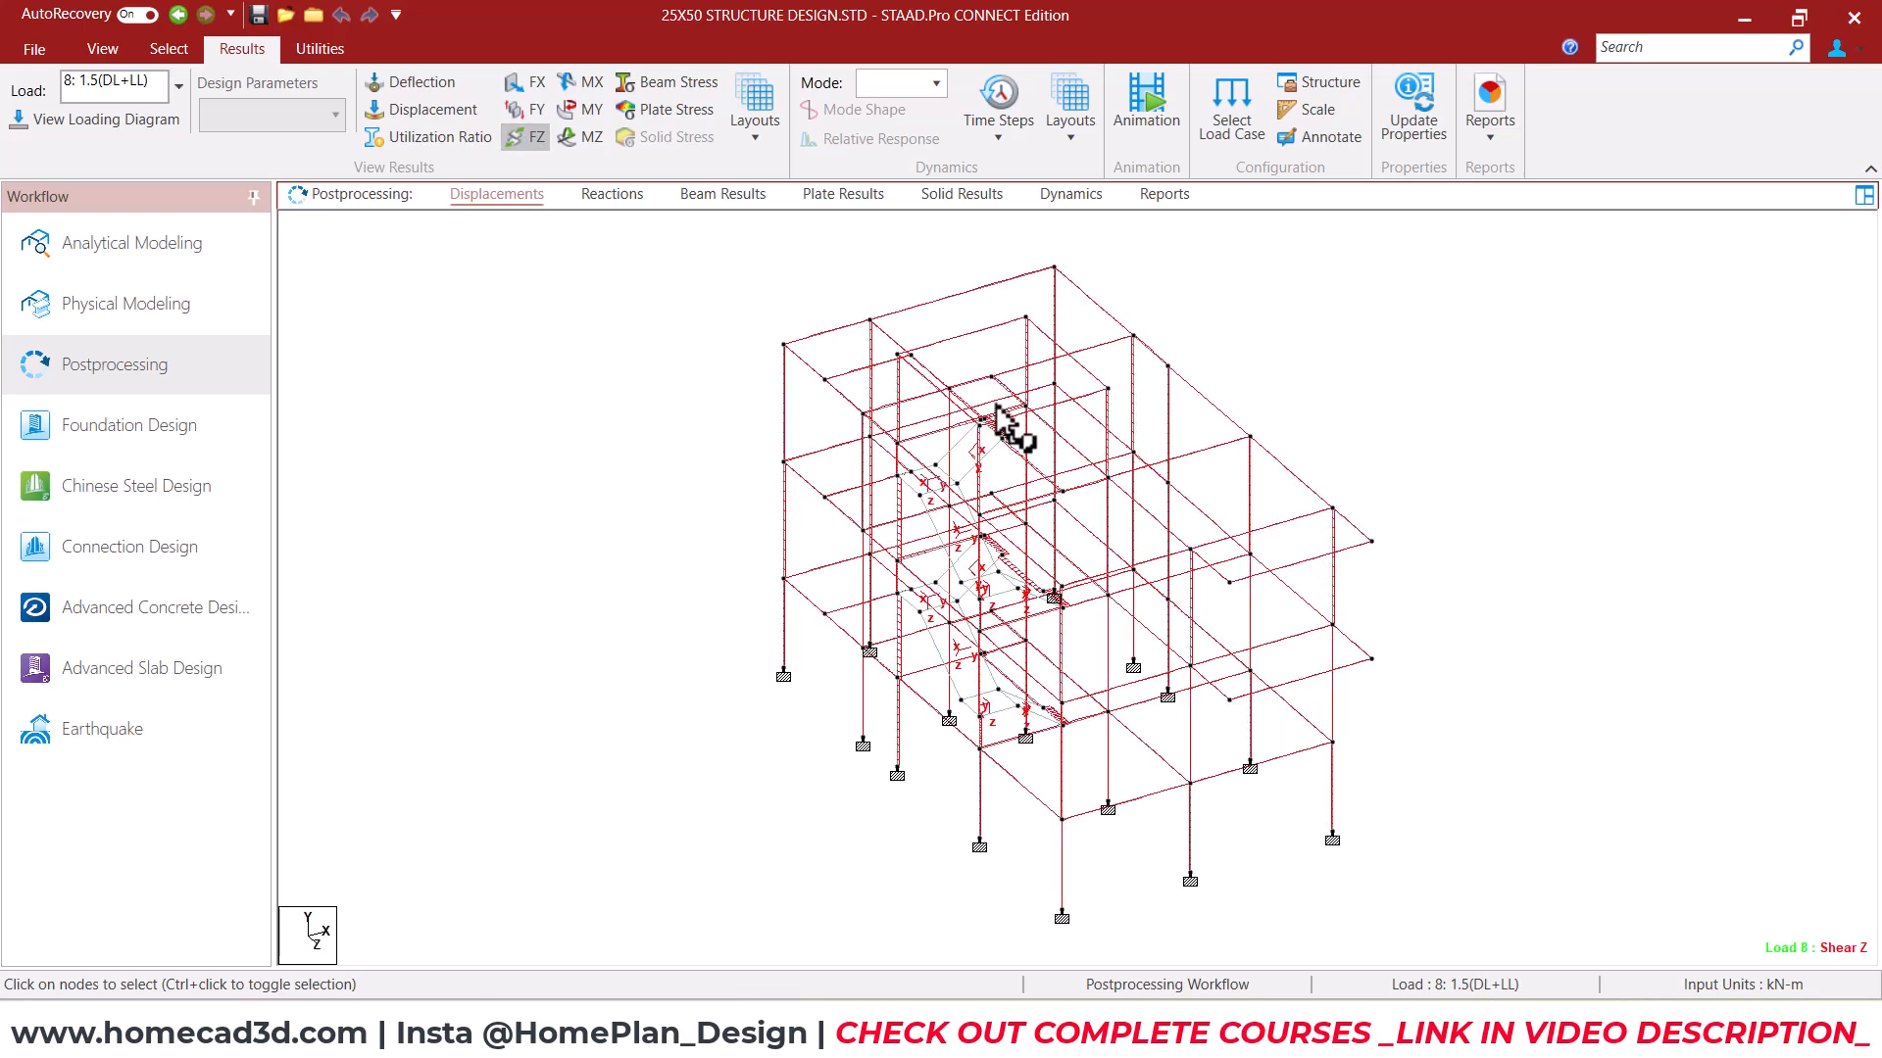
left_click(531, 137)
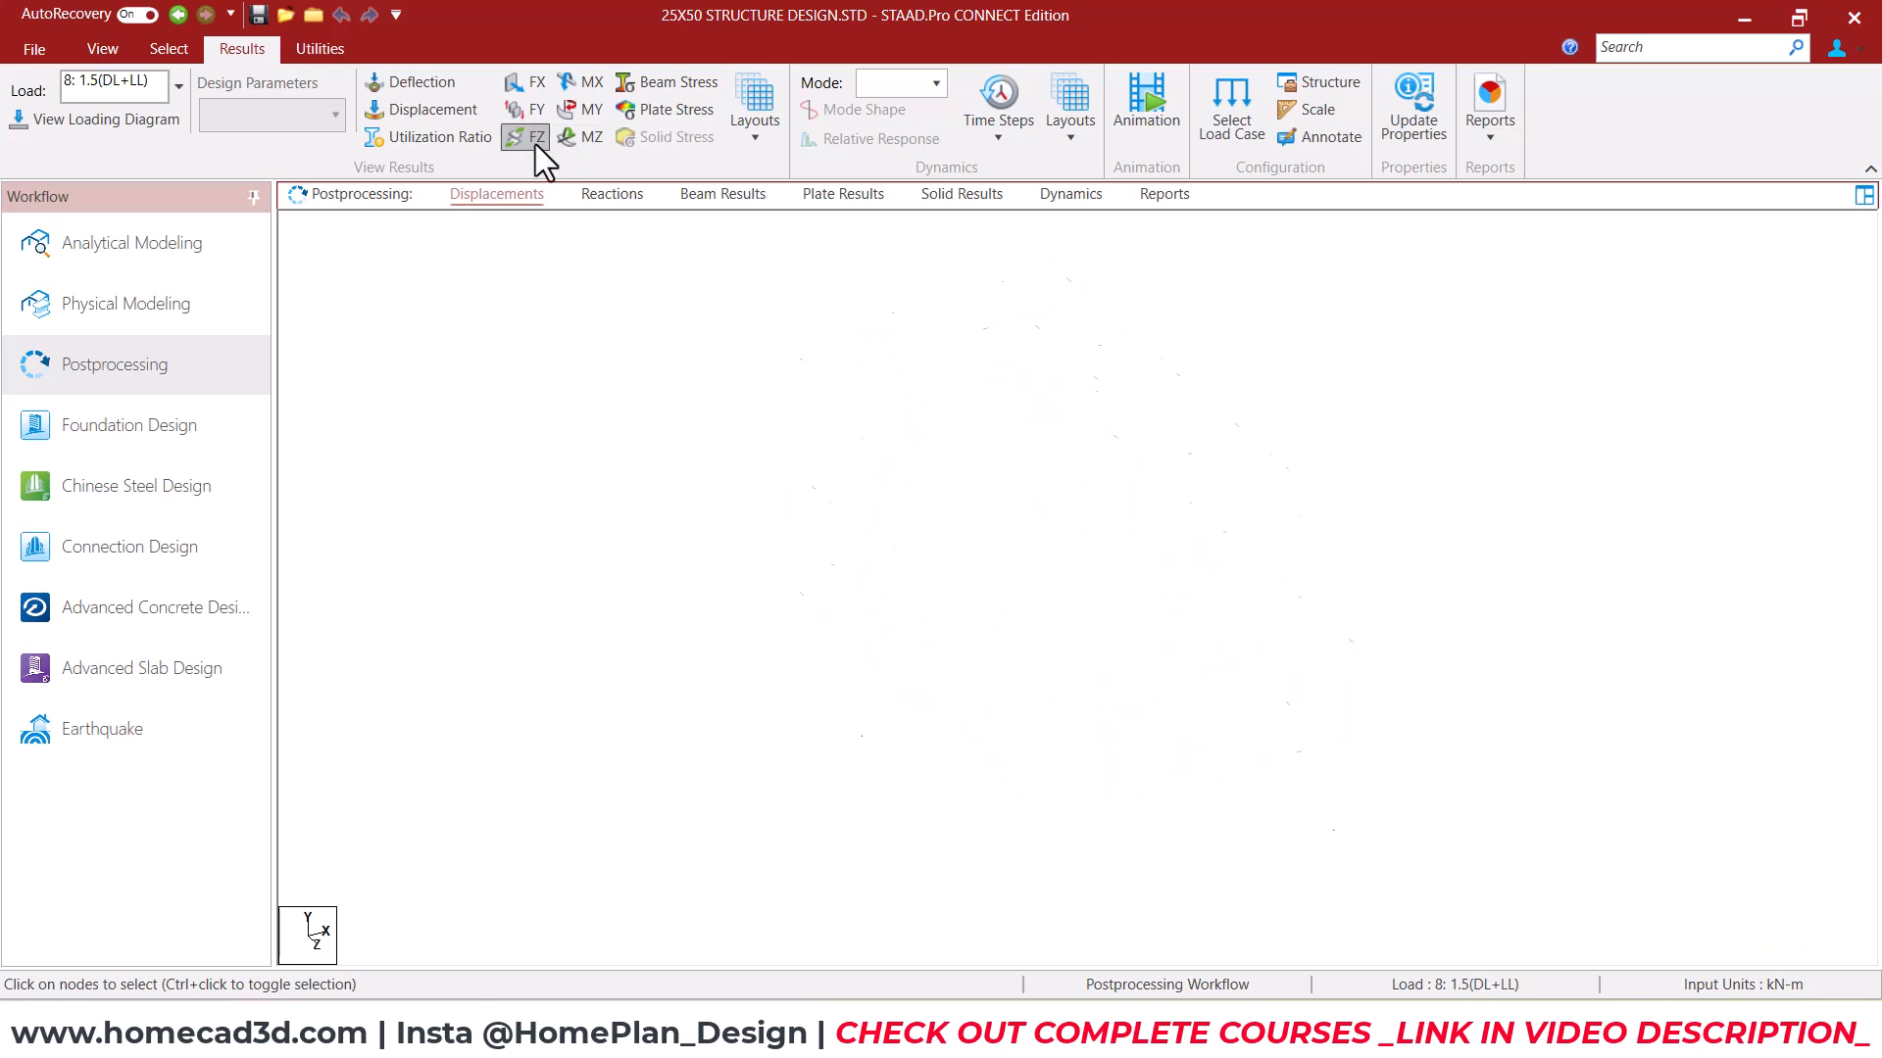
left_click(523, 86)
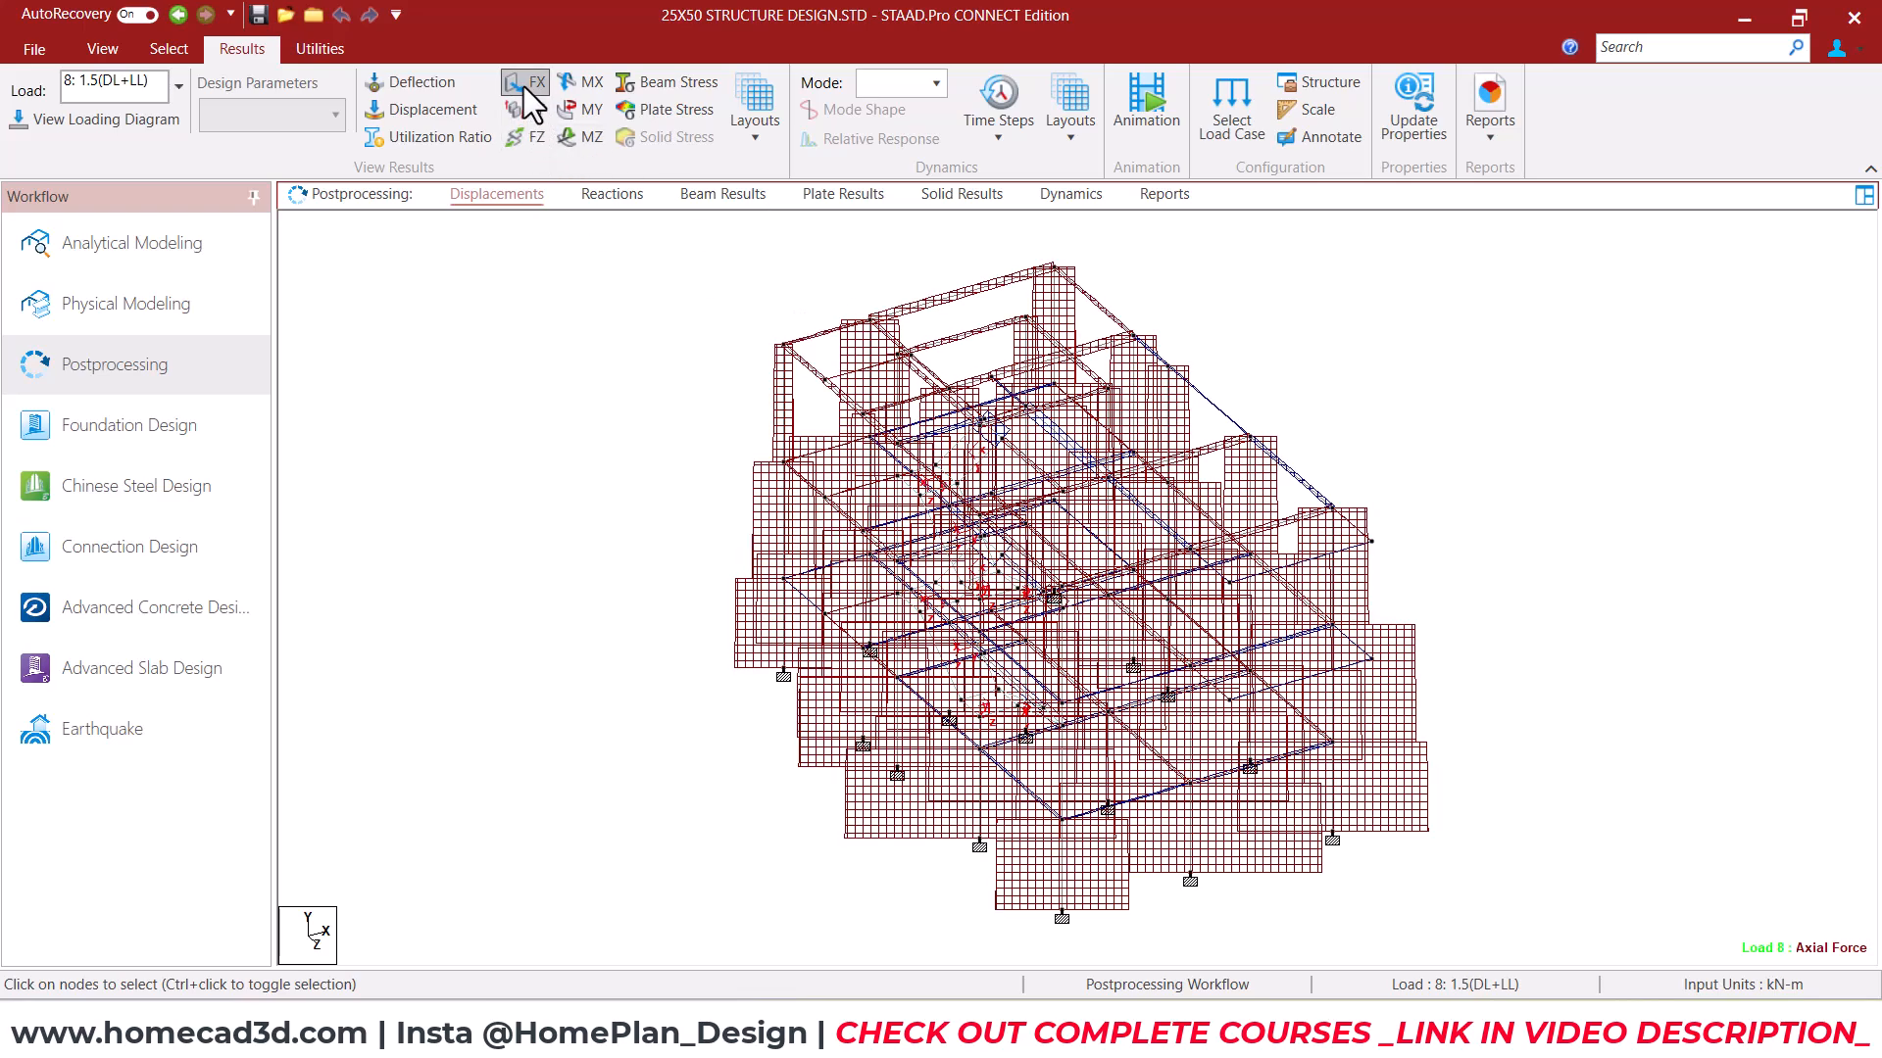
left_click(531, 110)
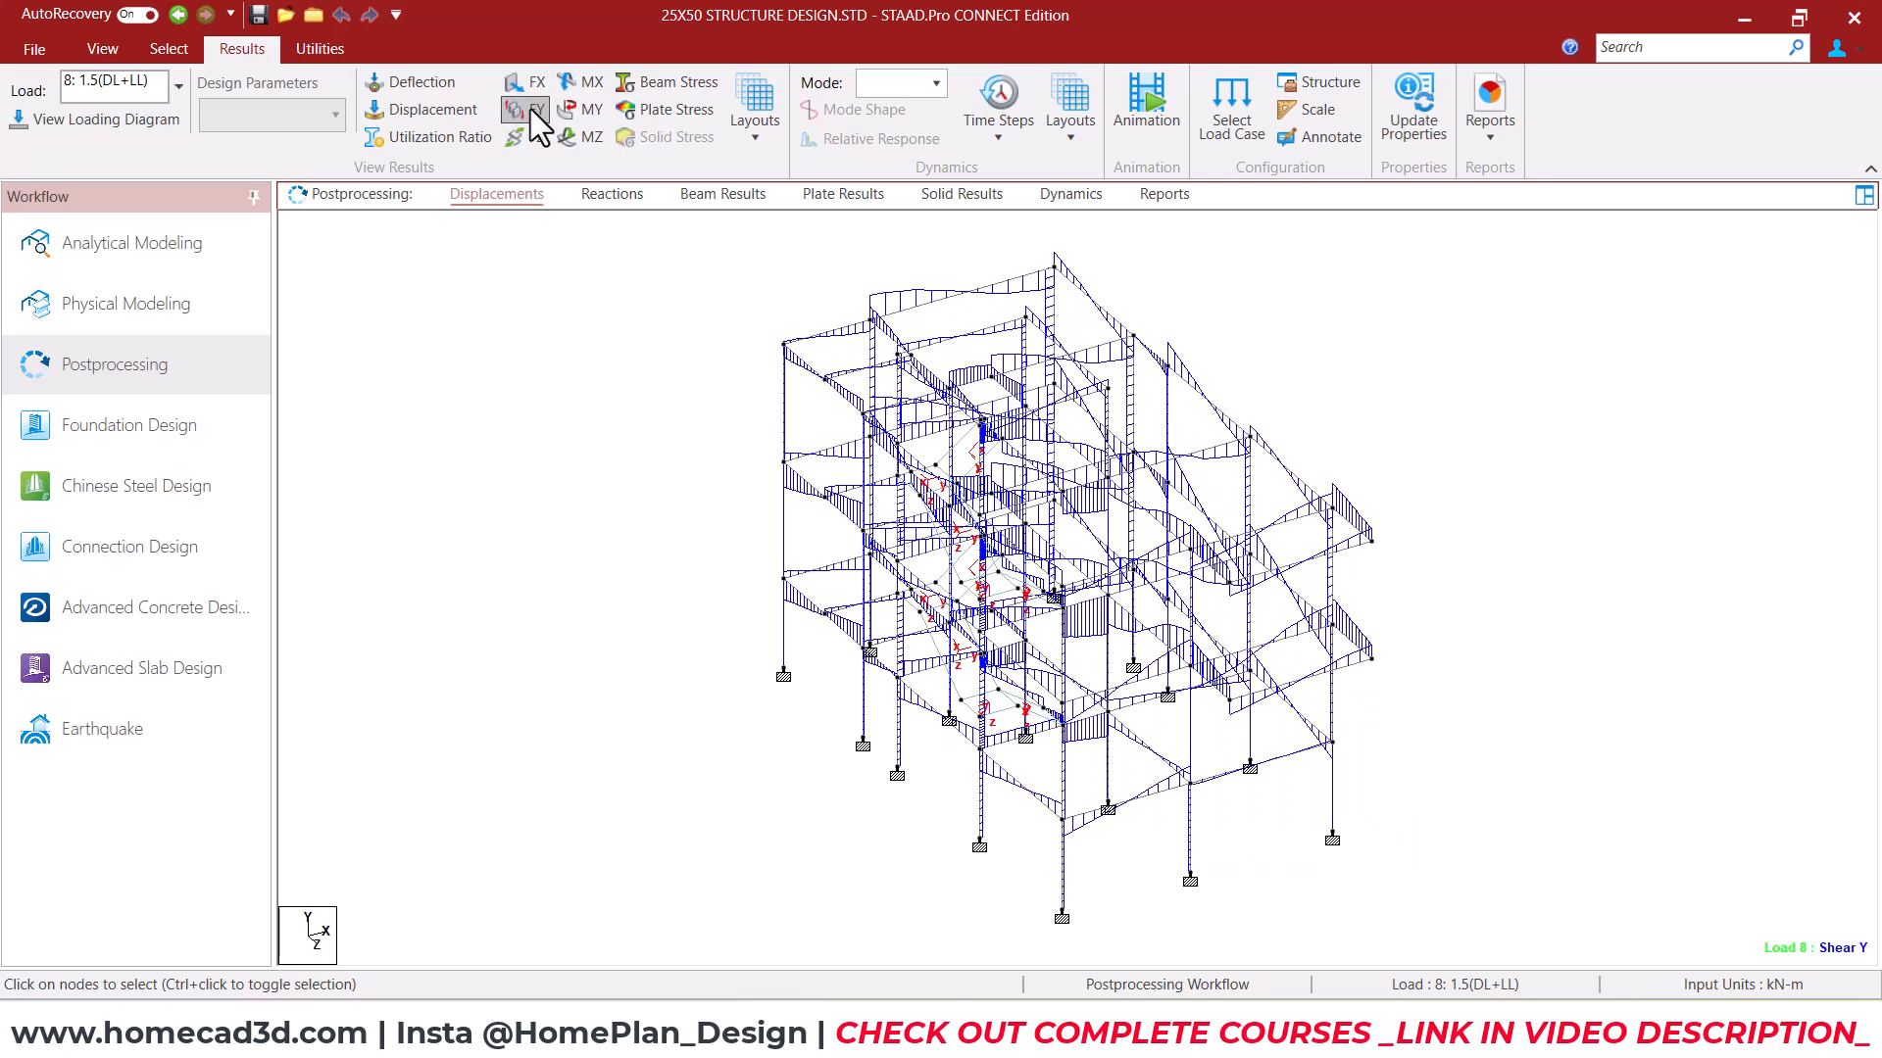
left_click(531, 111)
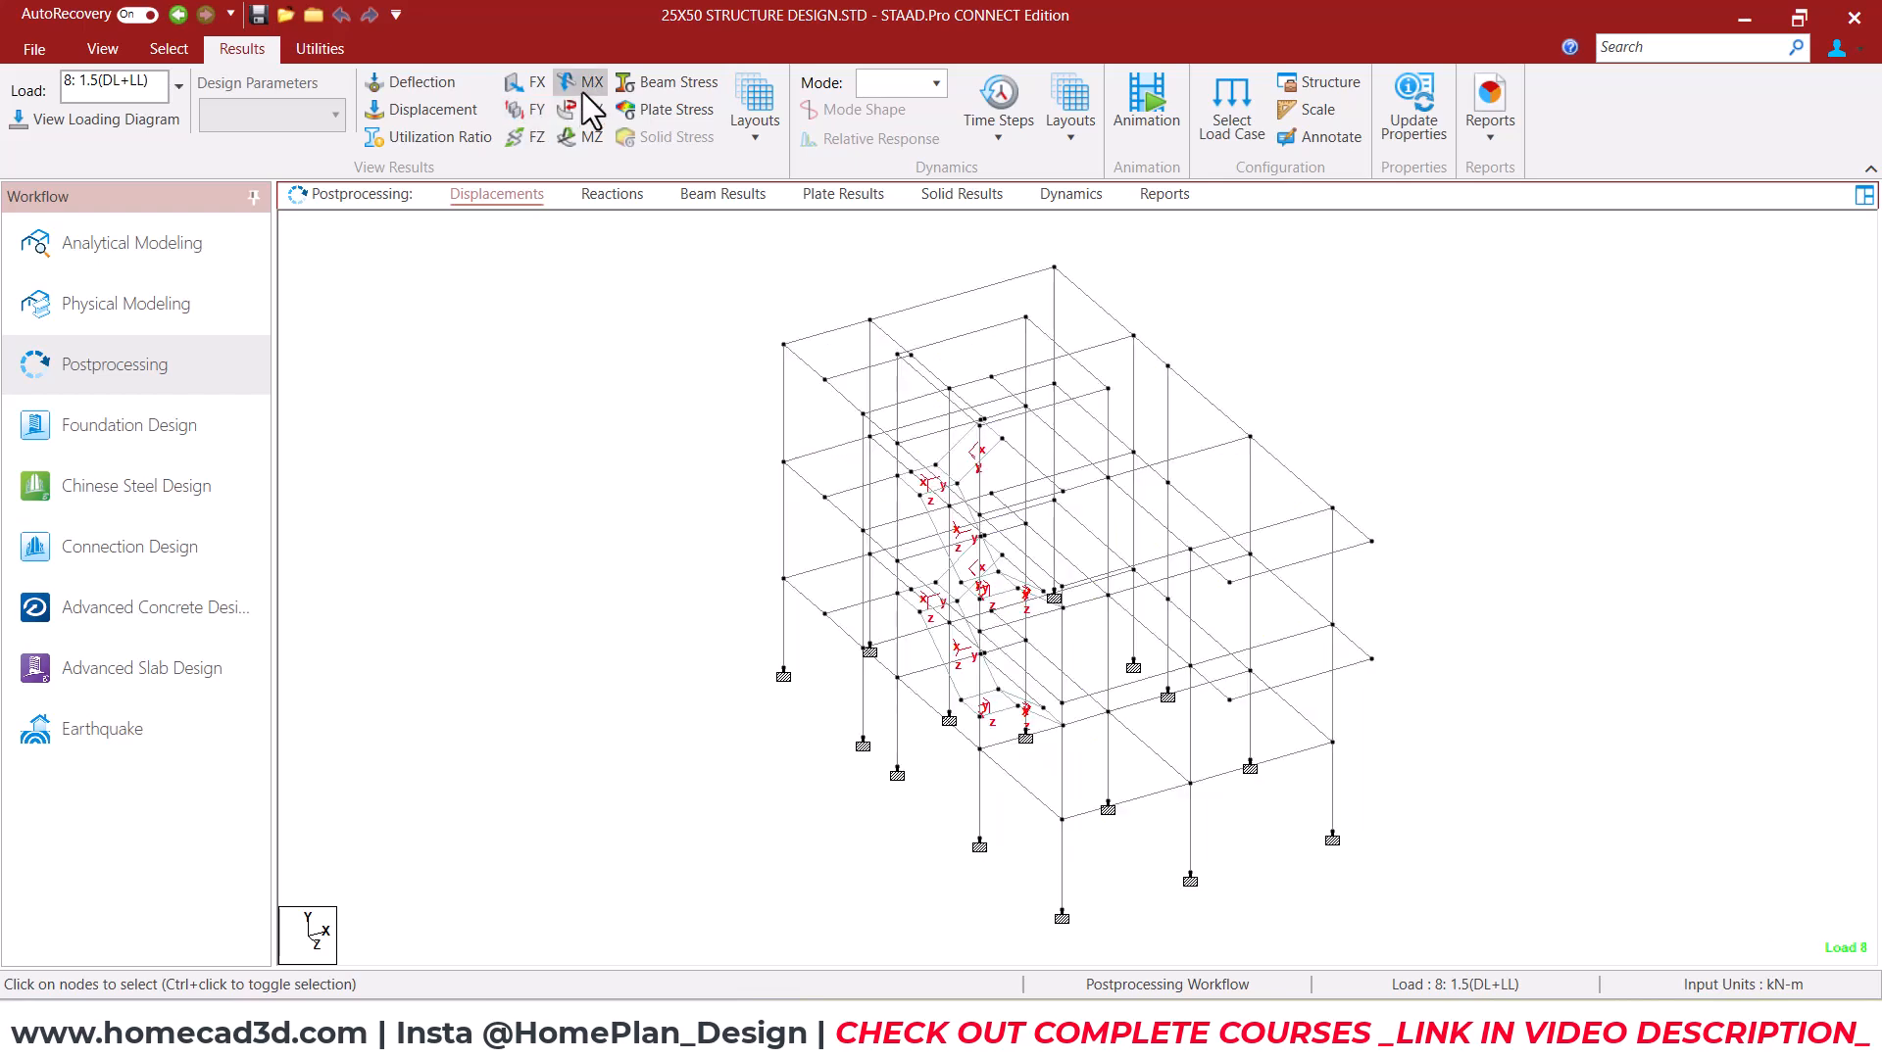
Display the torsion (MX) diagram for the whole frame and hide it again
left_click_drag(579, 130, 759, 129)
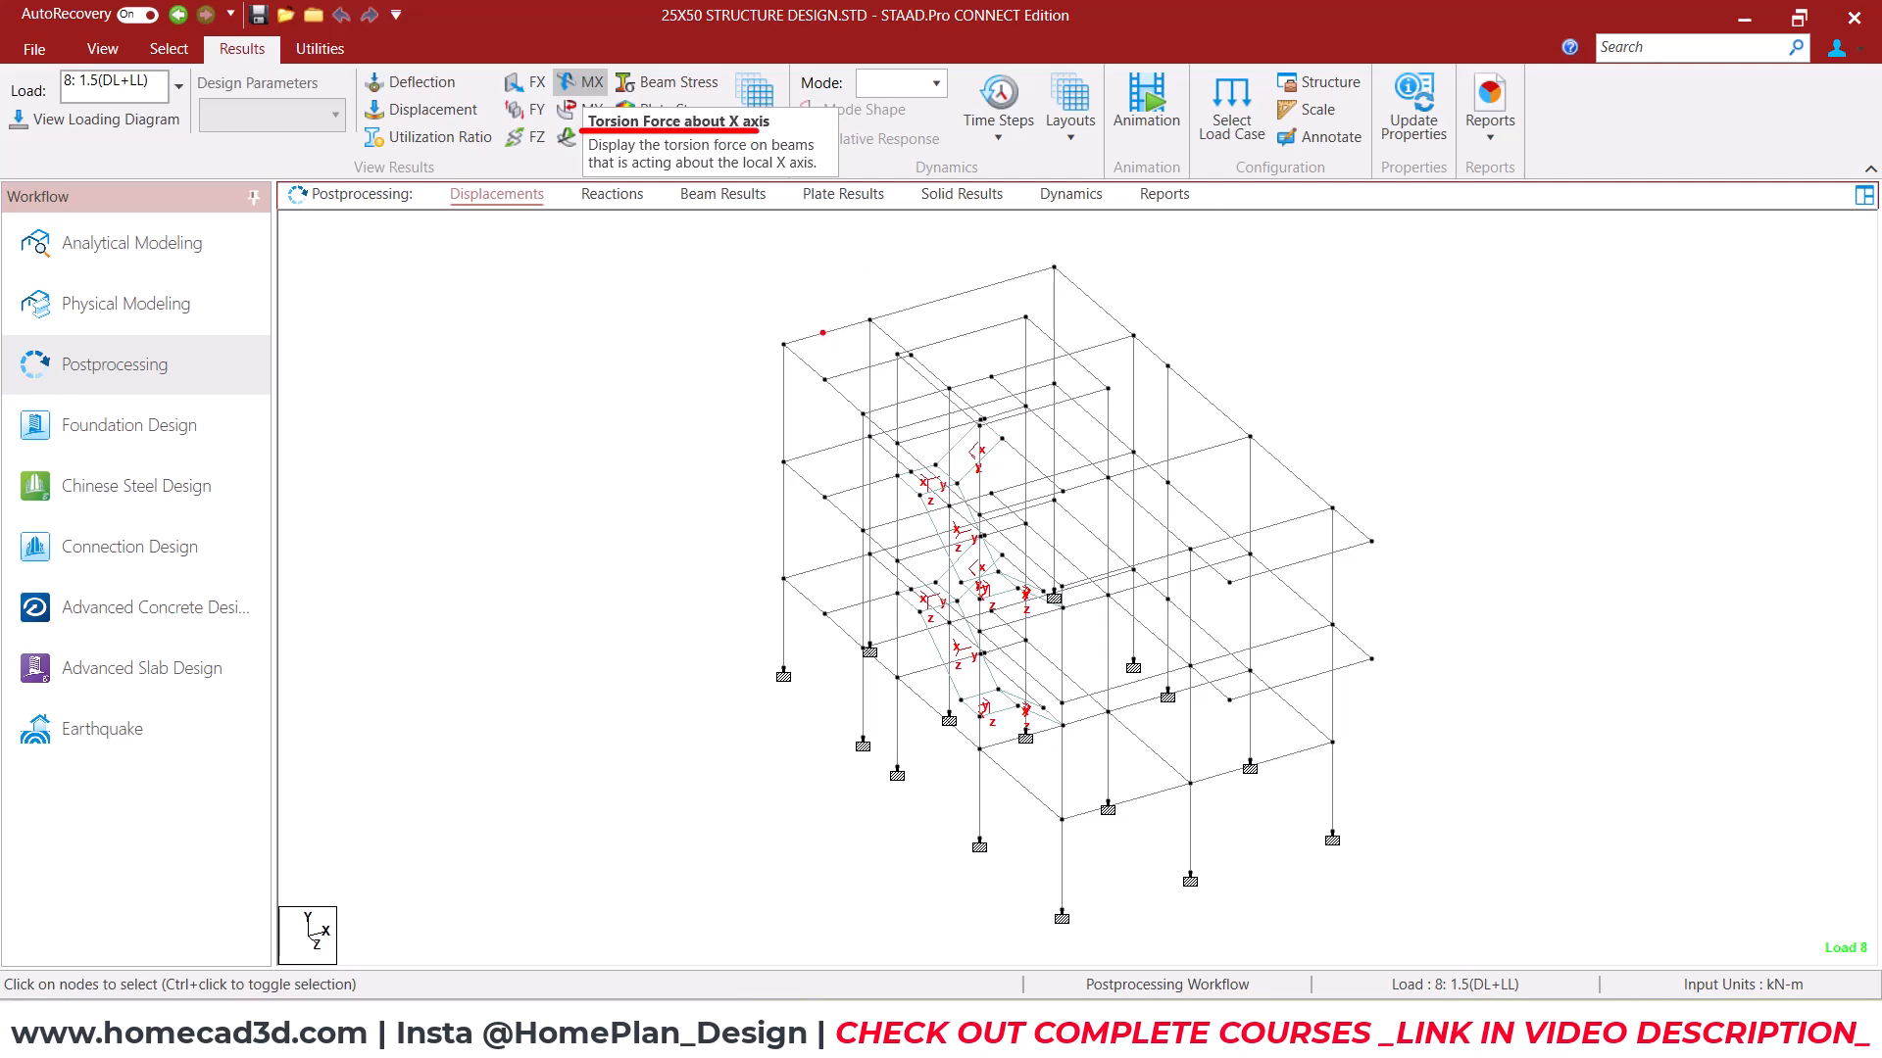
mouse_move(780, 351)
left_mouse_down()
mouse_move(889, 319)
mouse_move(872, 361)
left_mouse_up()
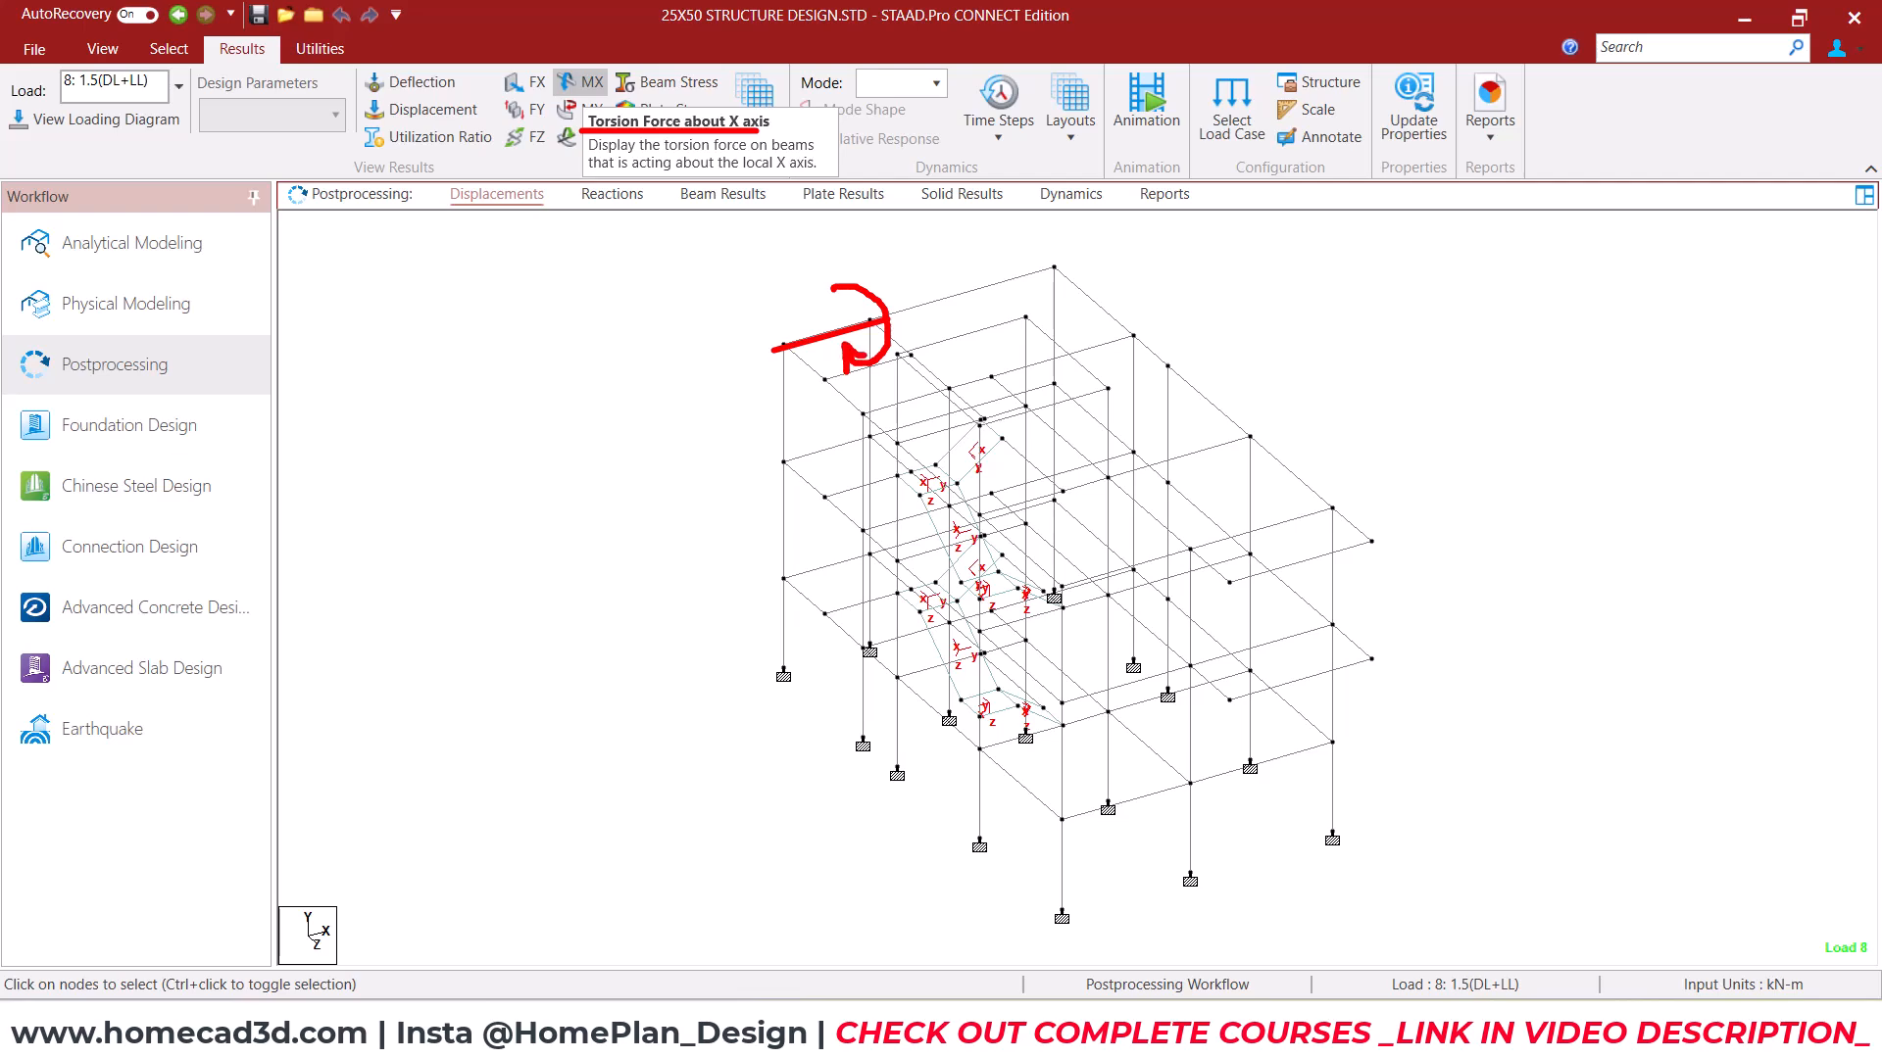
key("Escape")
left_click(578, 80)
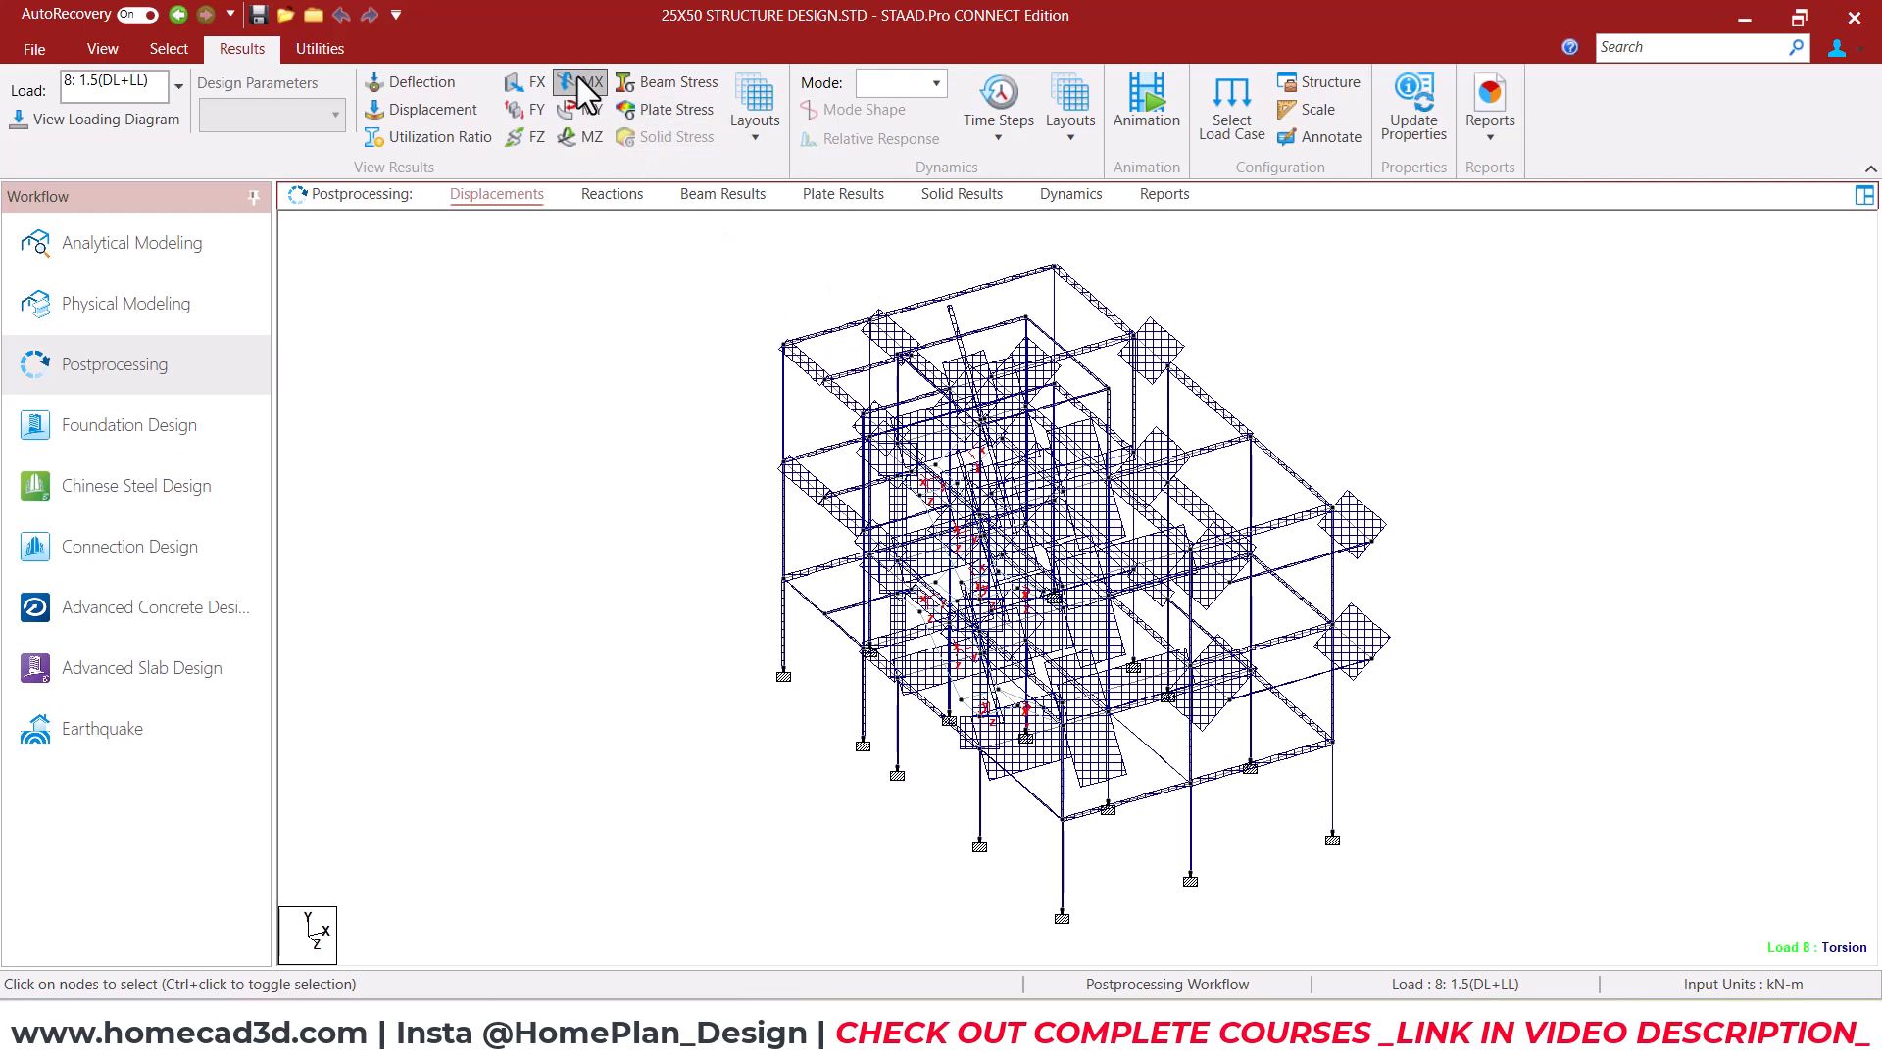
left_click(578, 79)
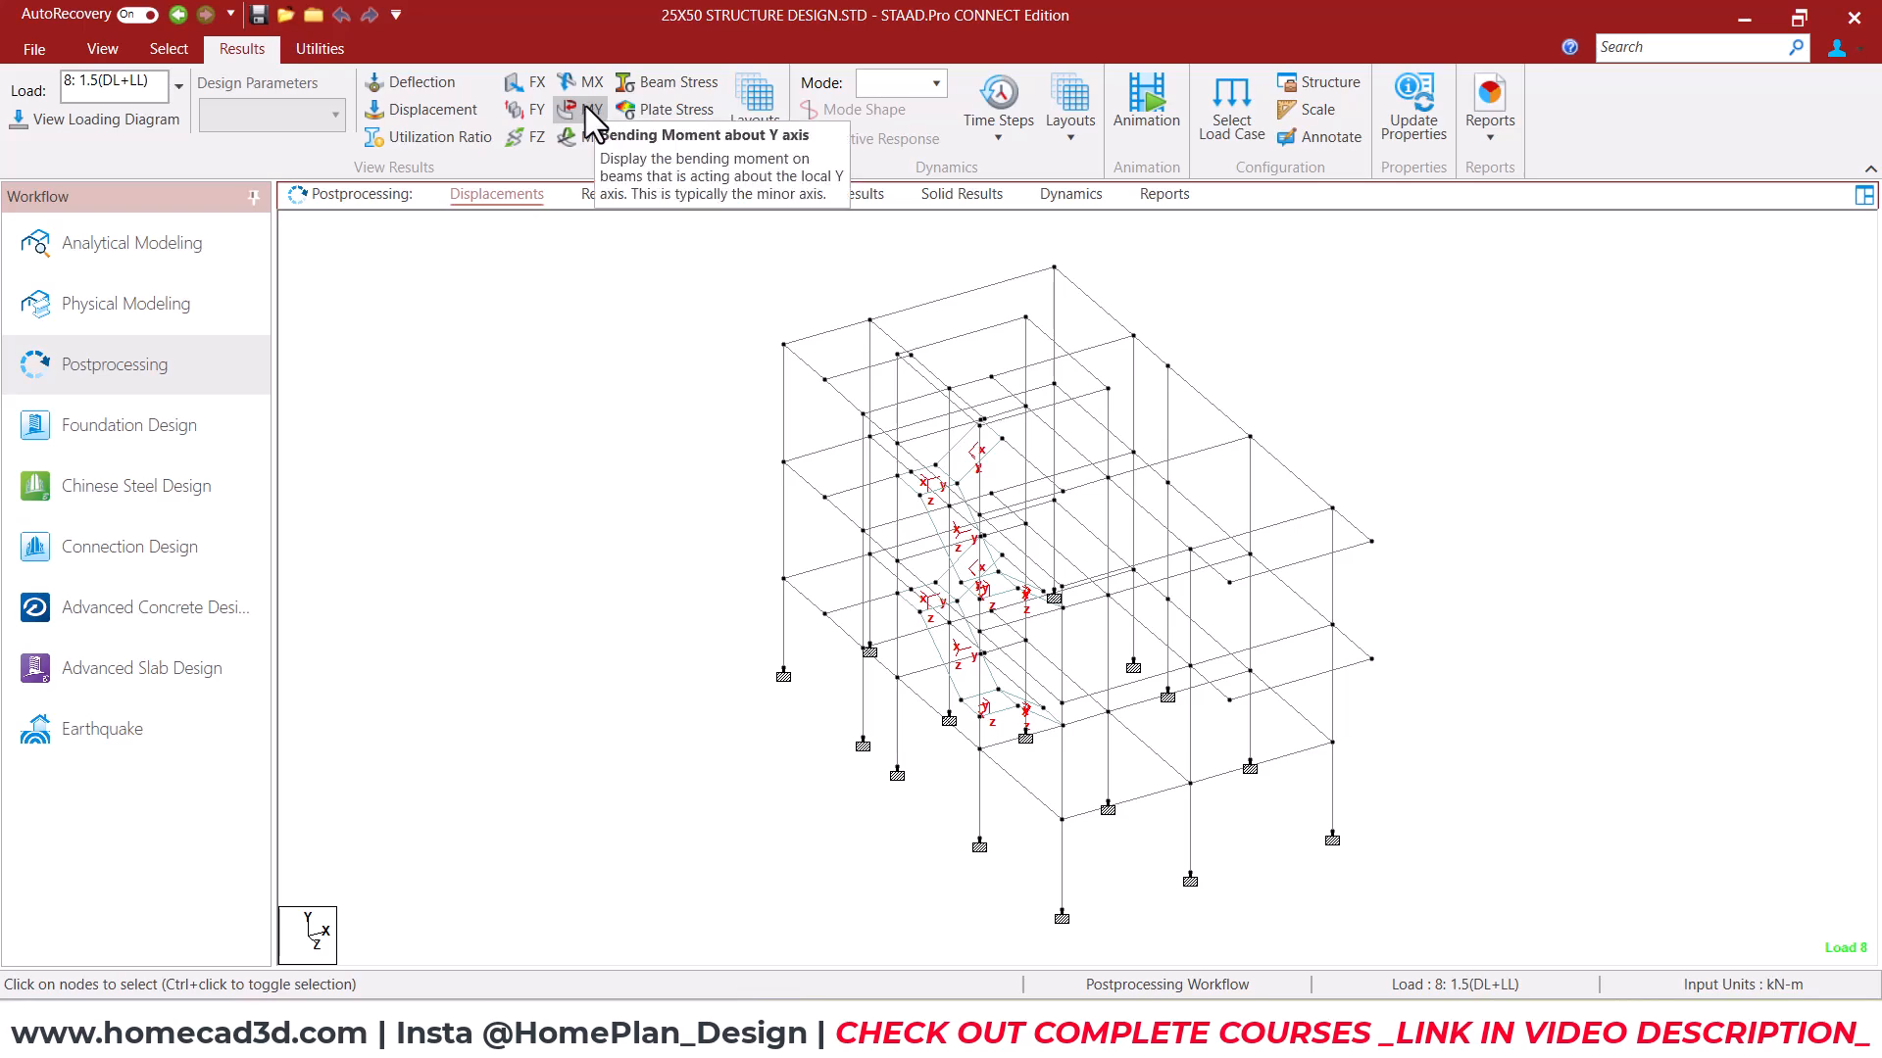
View the bending moment diagrams about Y (MY) and Z (MZ) in turn, then hide them
left_click(572, 108)
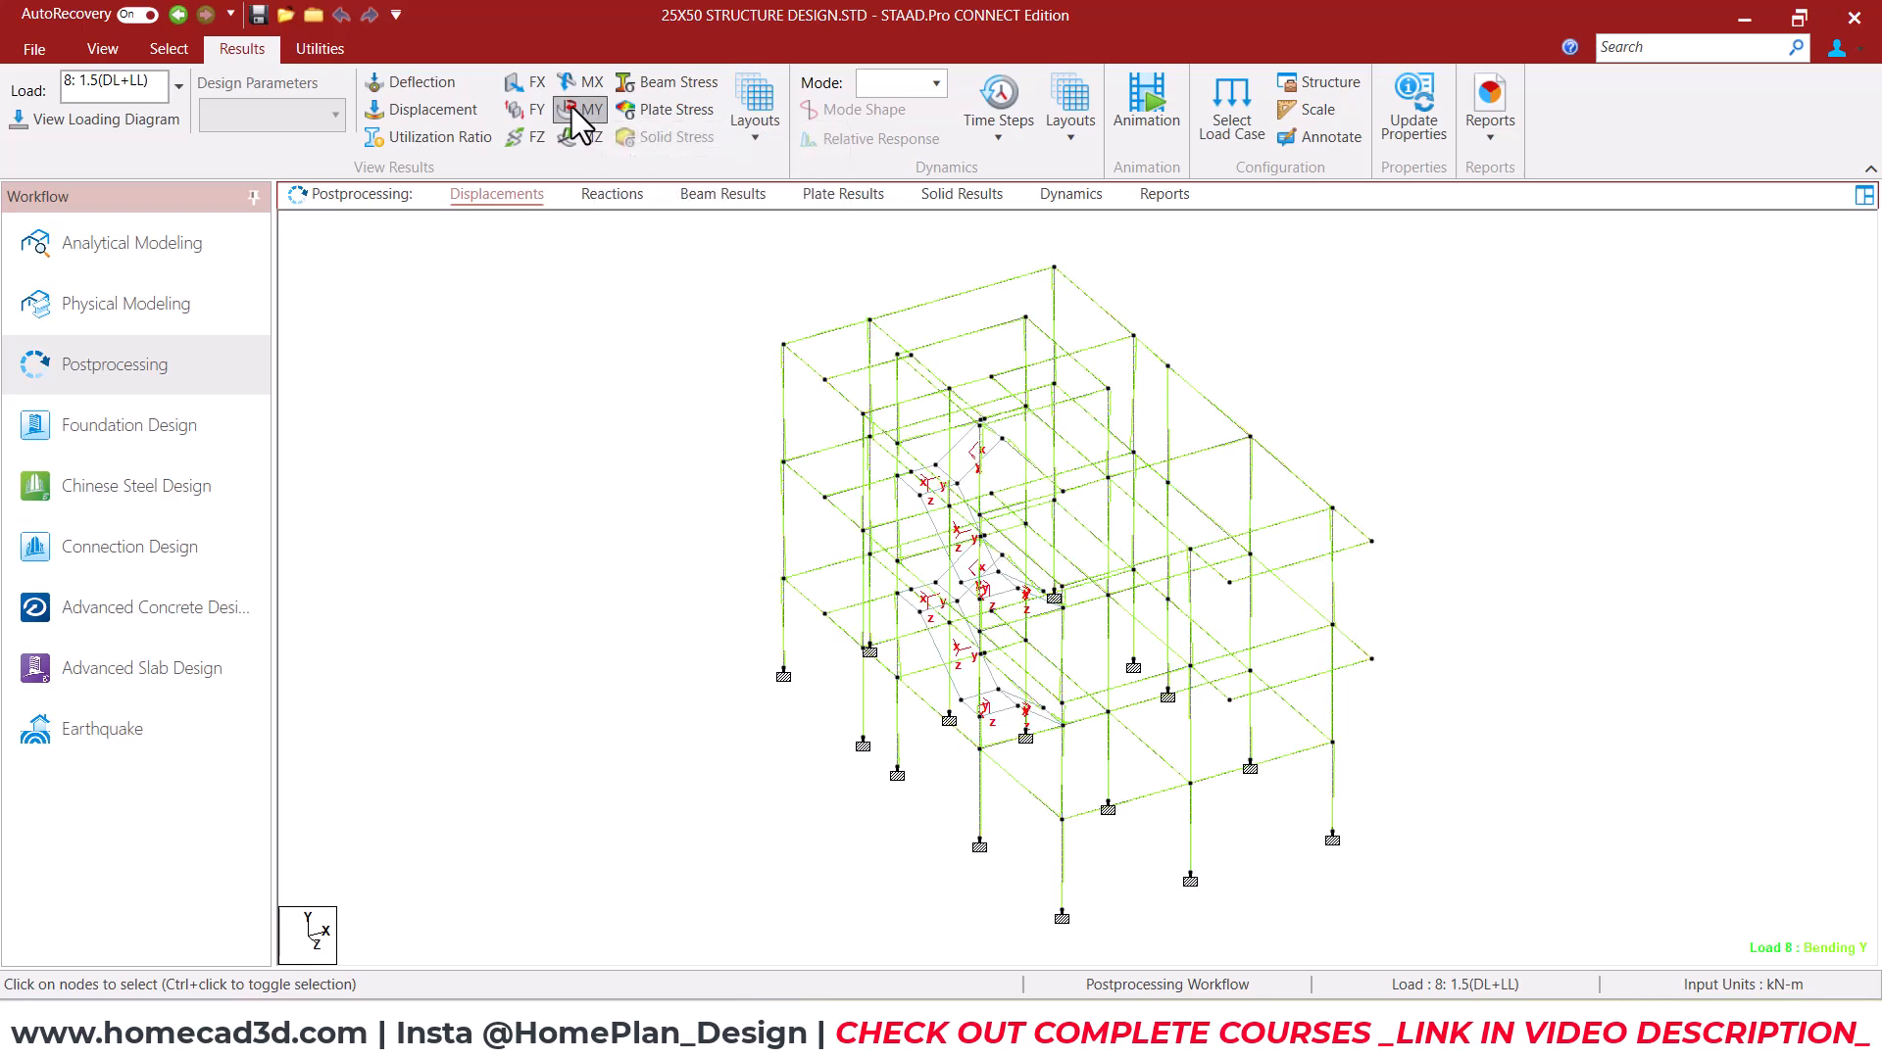
left_click(577, 111)
left_click(580, 137)
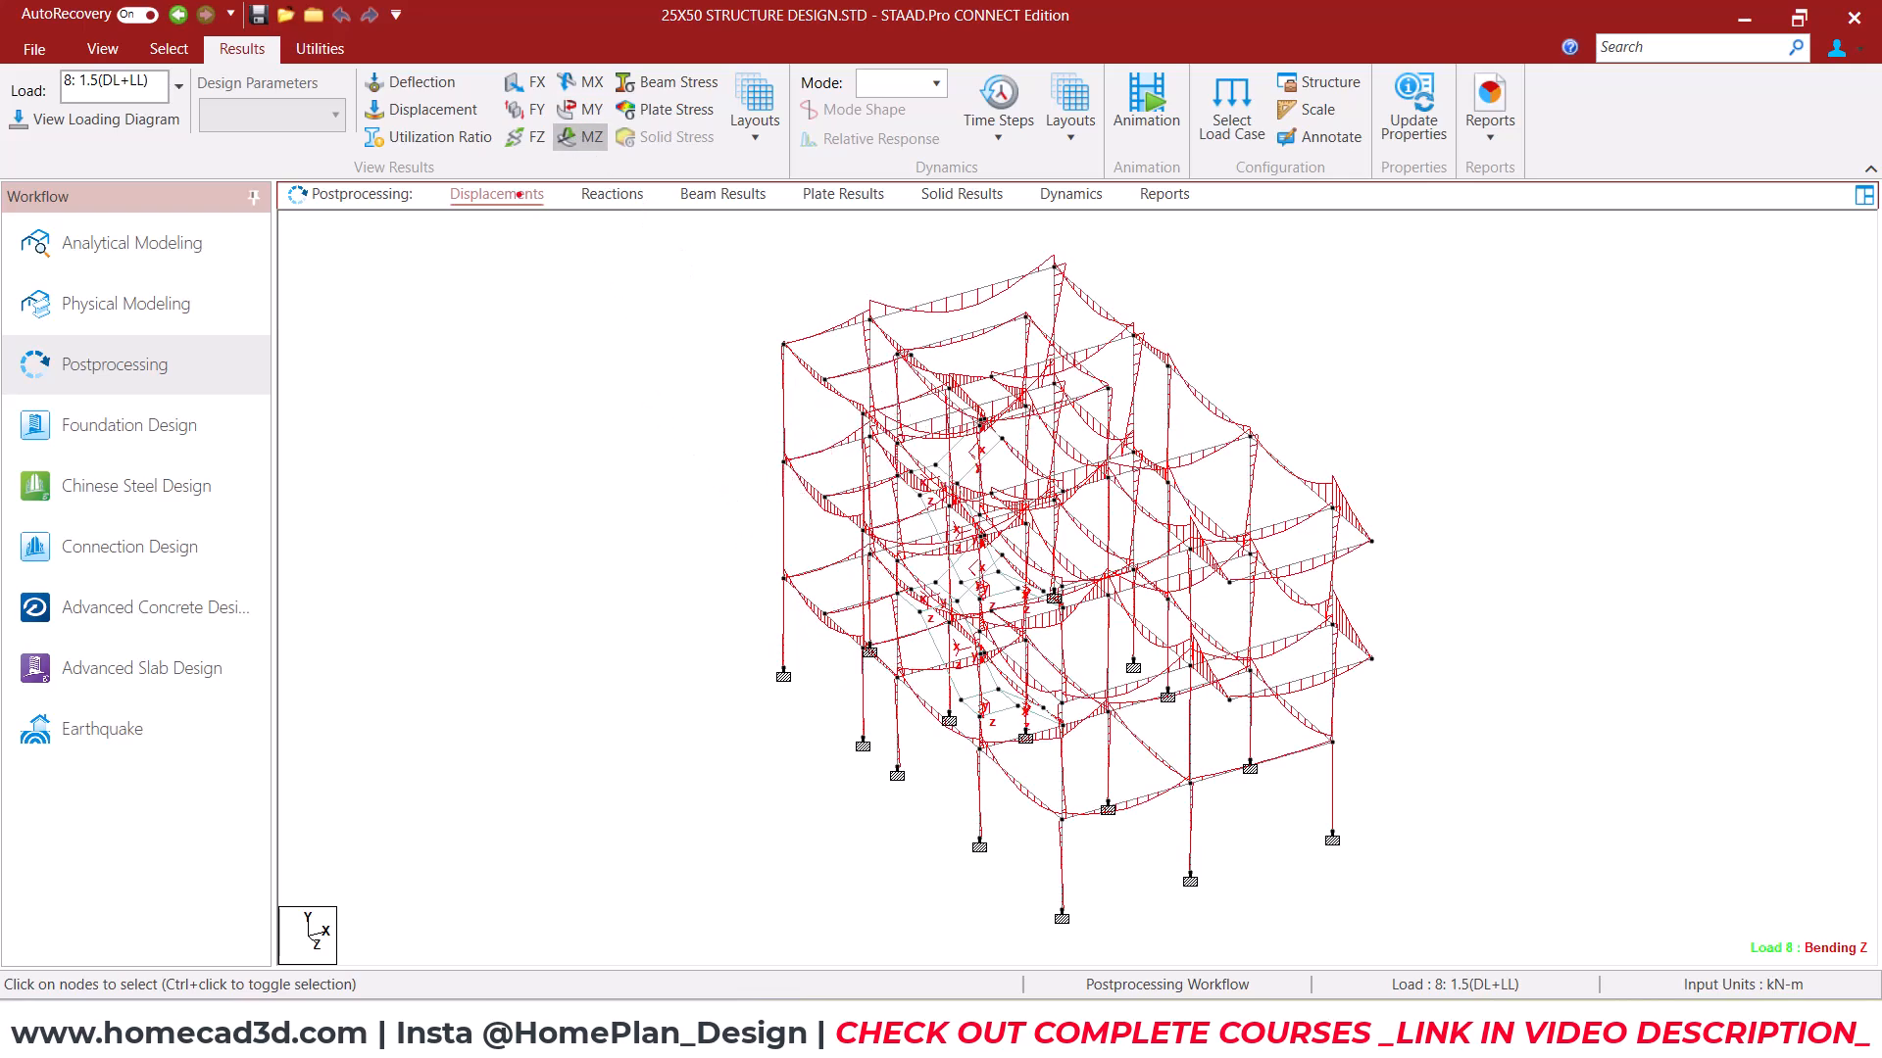
mouse_move(364, 93)
left_mouse_down()
mouse_move(486, 124)
mouse_move(525, 79)
mouse_move(559, 96)
mouse_move(541, 115)
mouse_move(609, 151)
left_mouse_up()
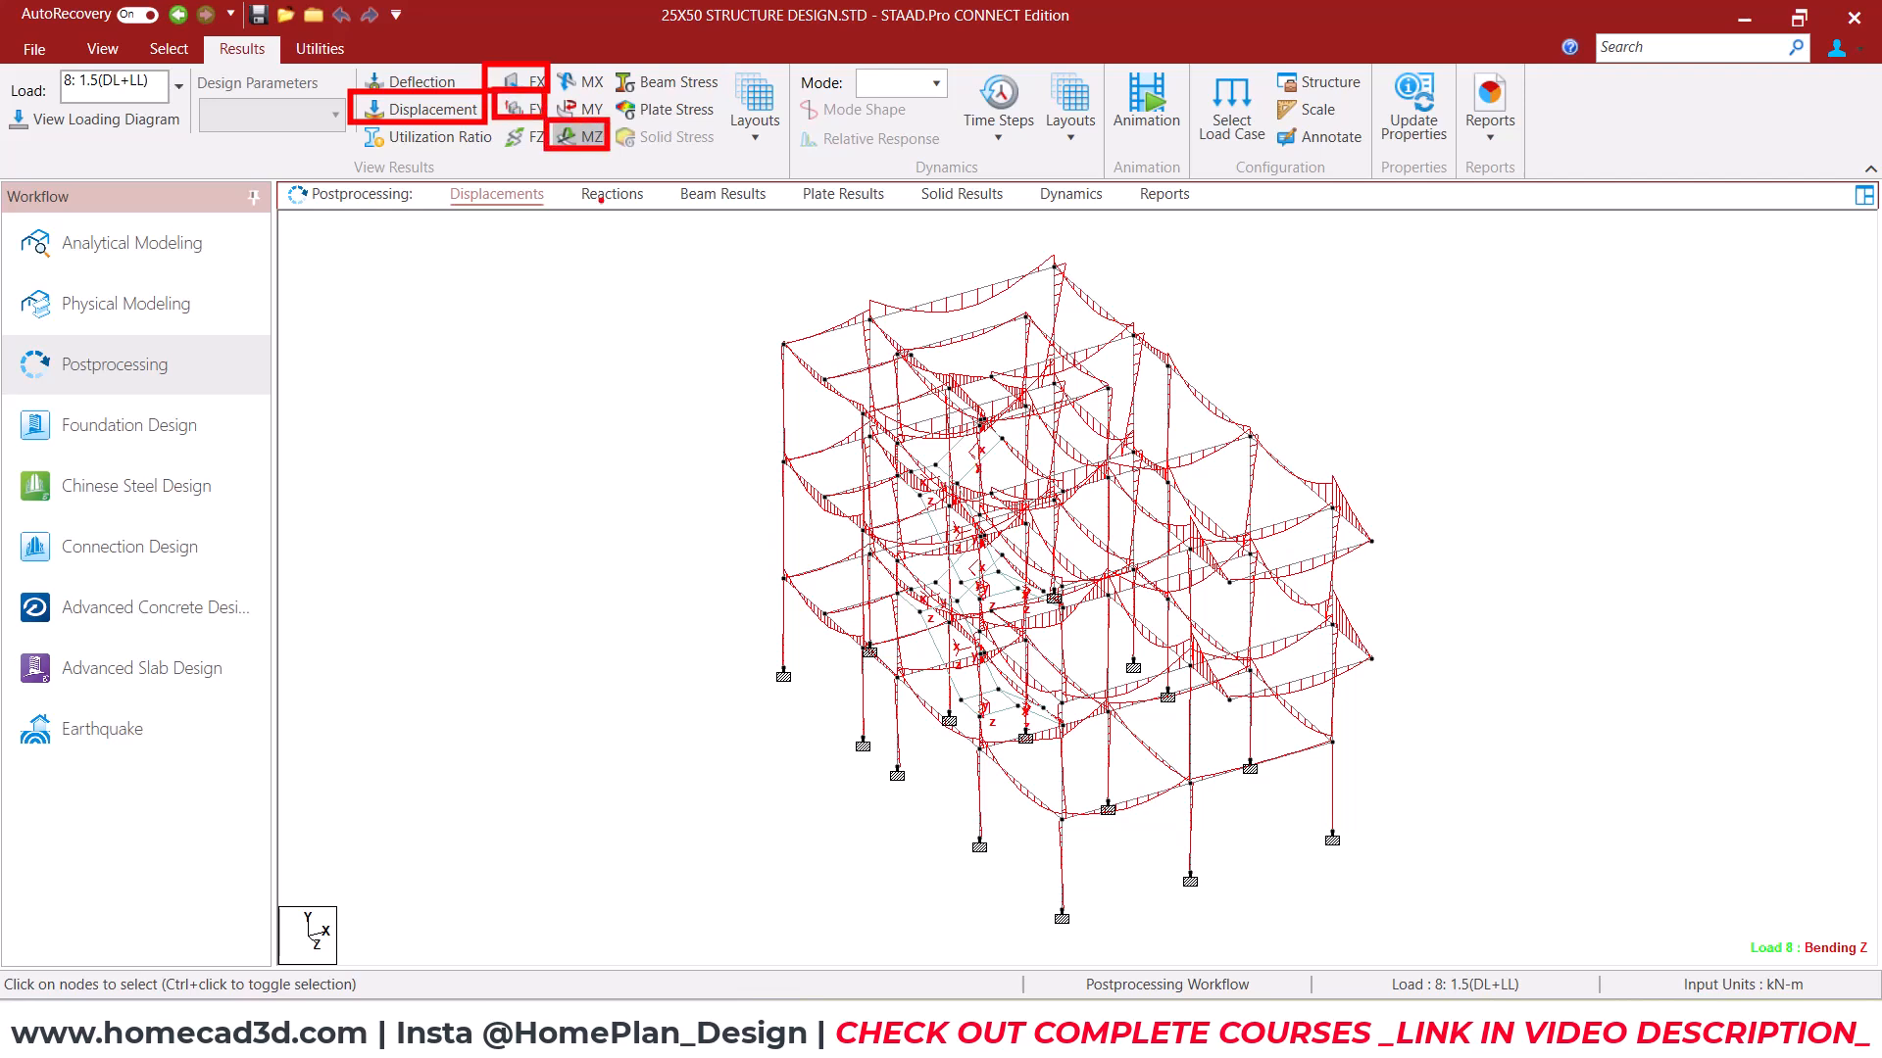
key("Escape")
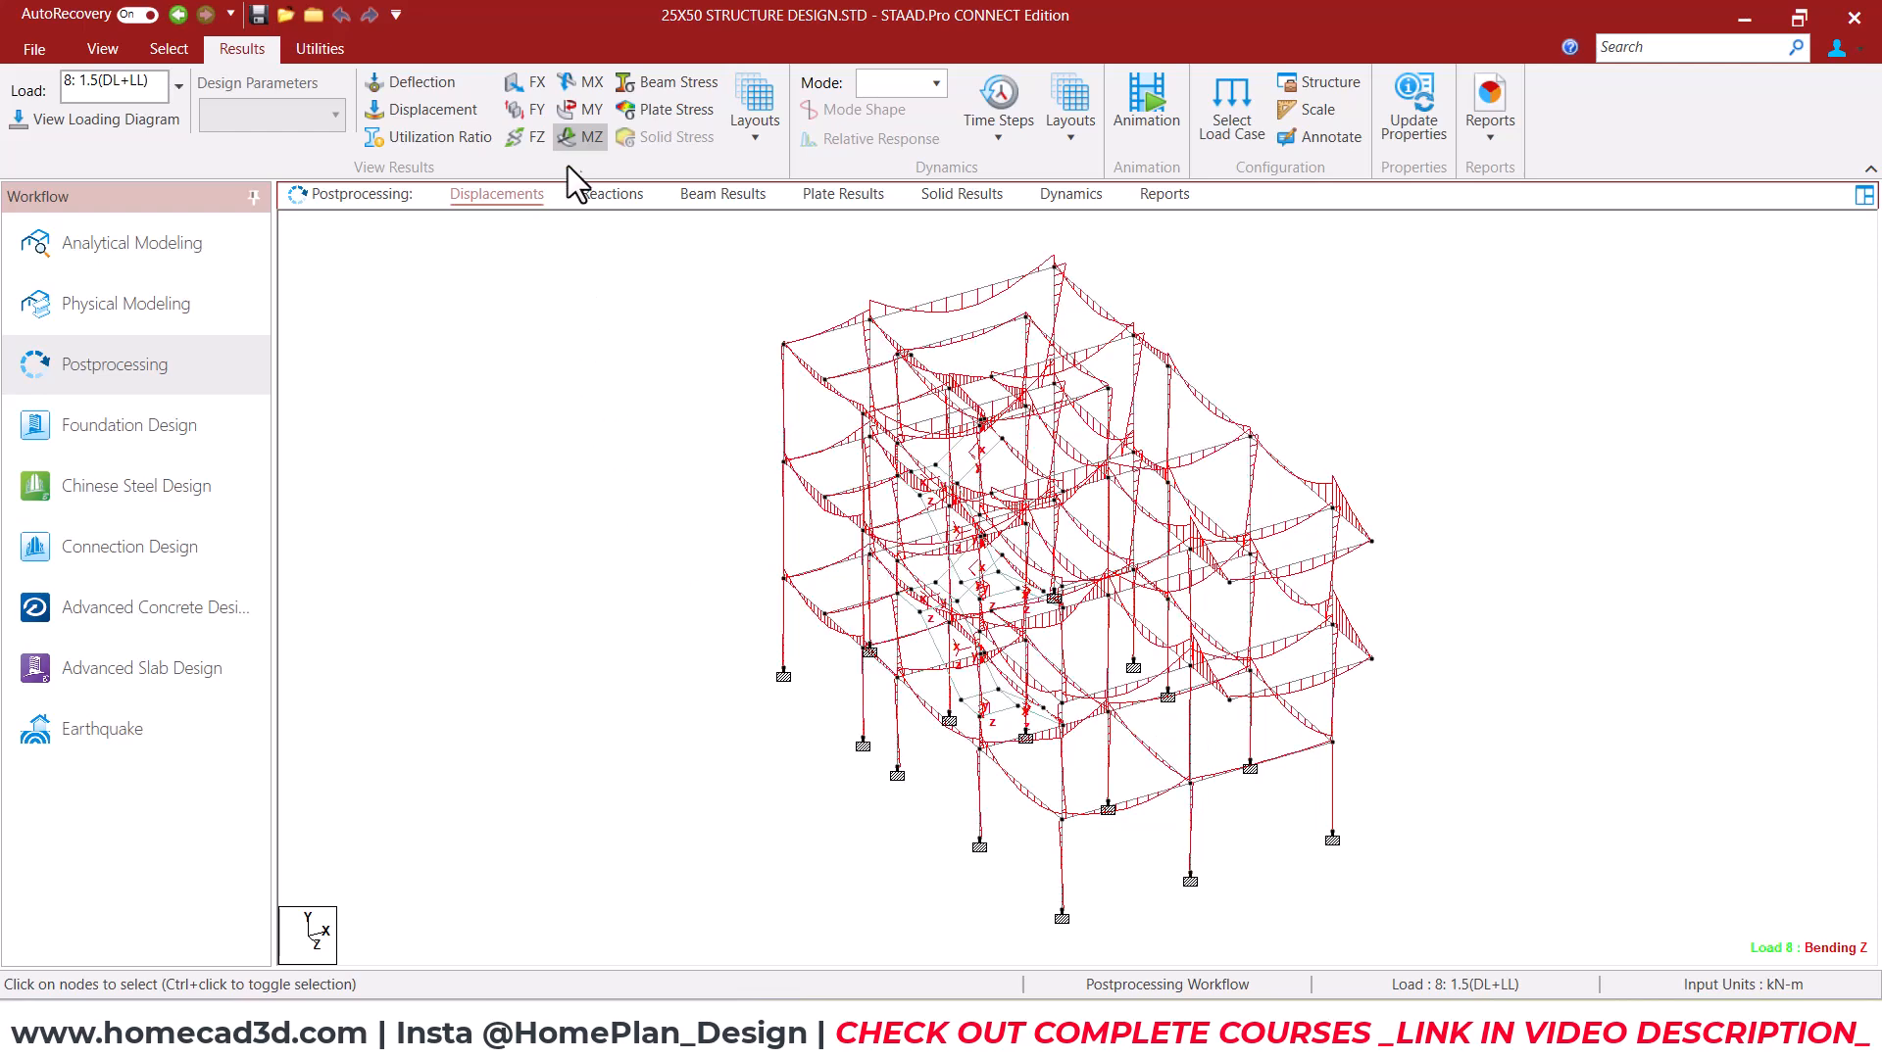
left_click(580, 137)
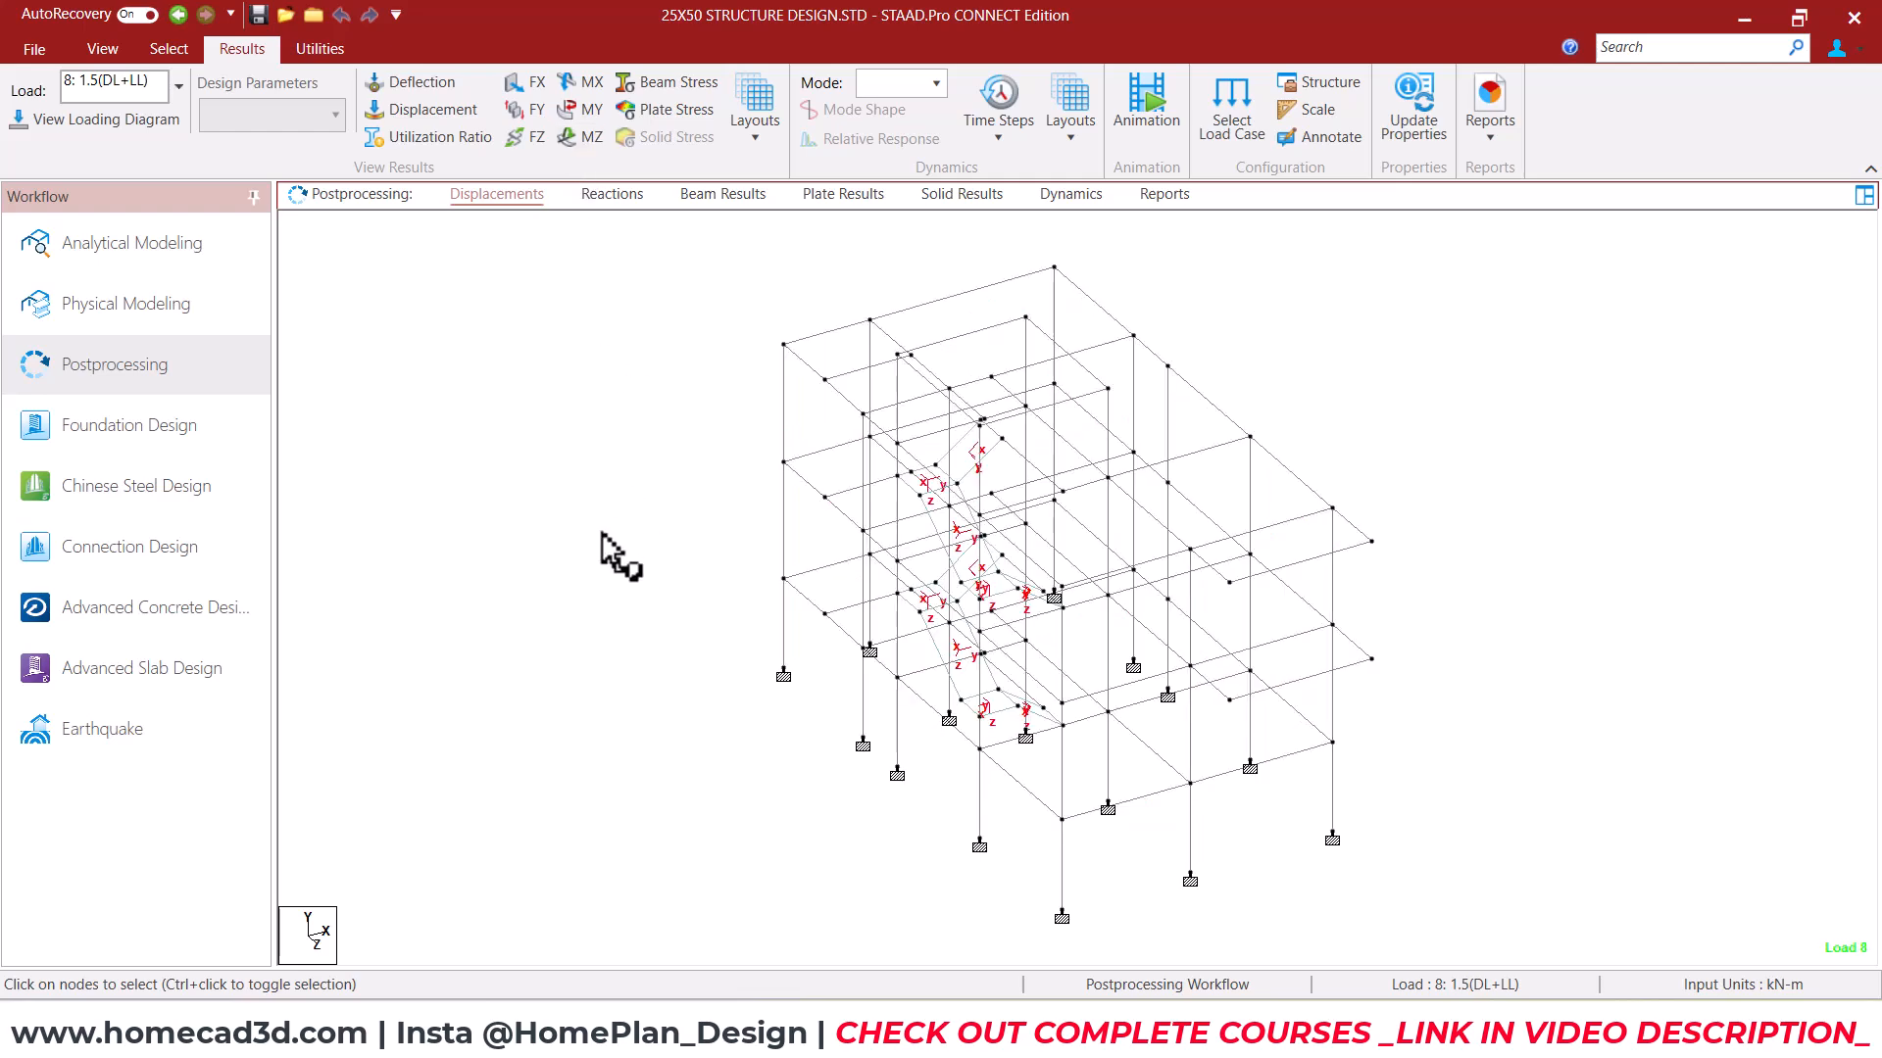
Turn off the plate orientation labels in the structure view
middle_click_drag(617, 549, 672, 441)
right_click(617, 496)
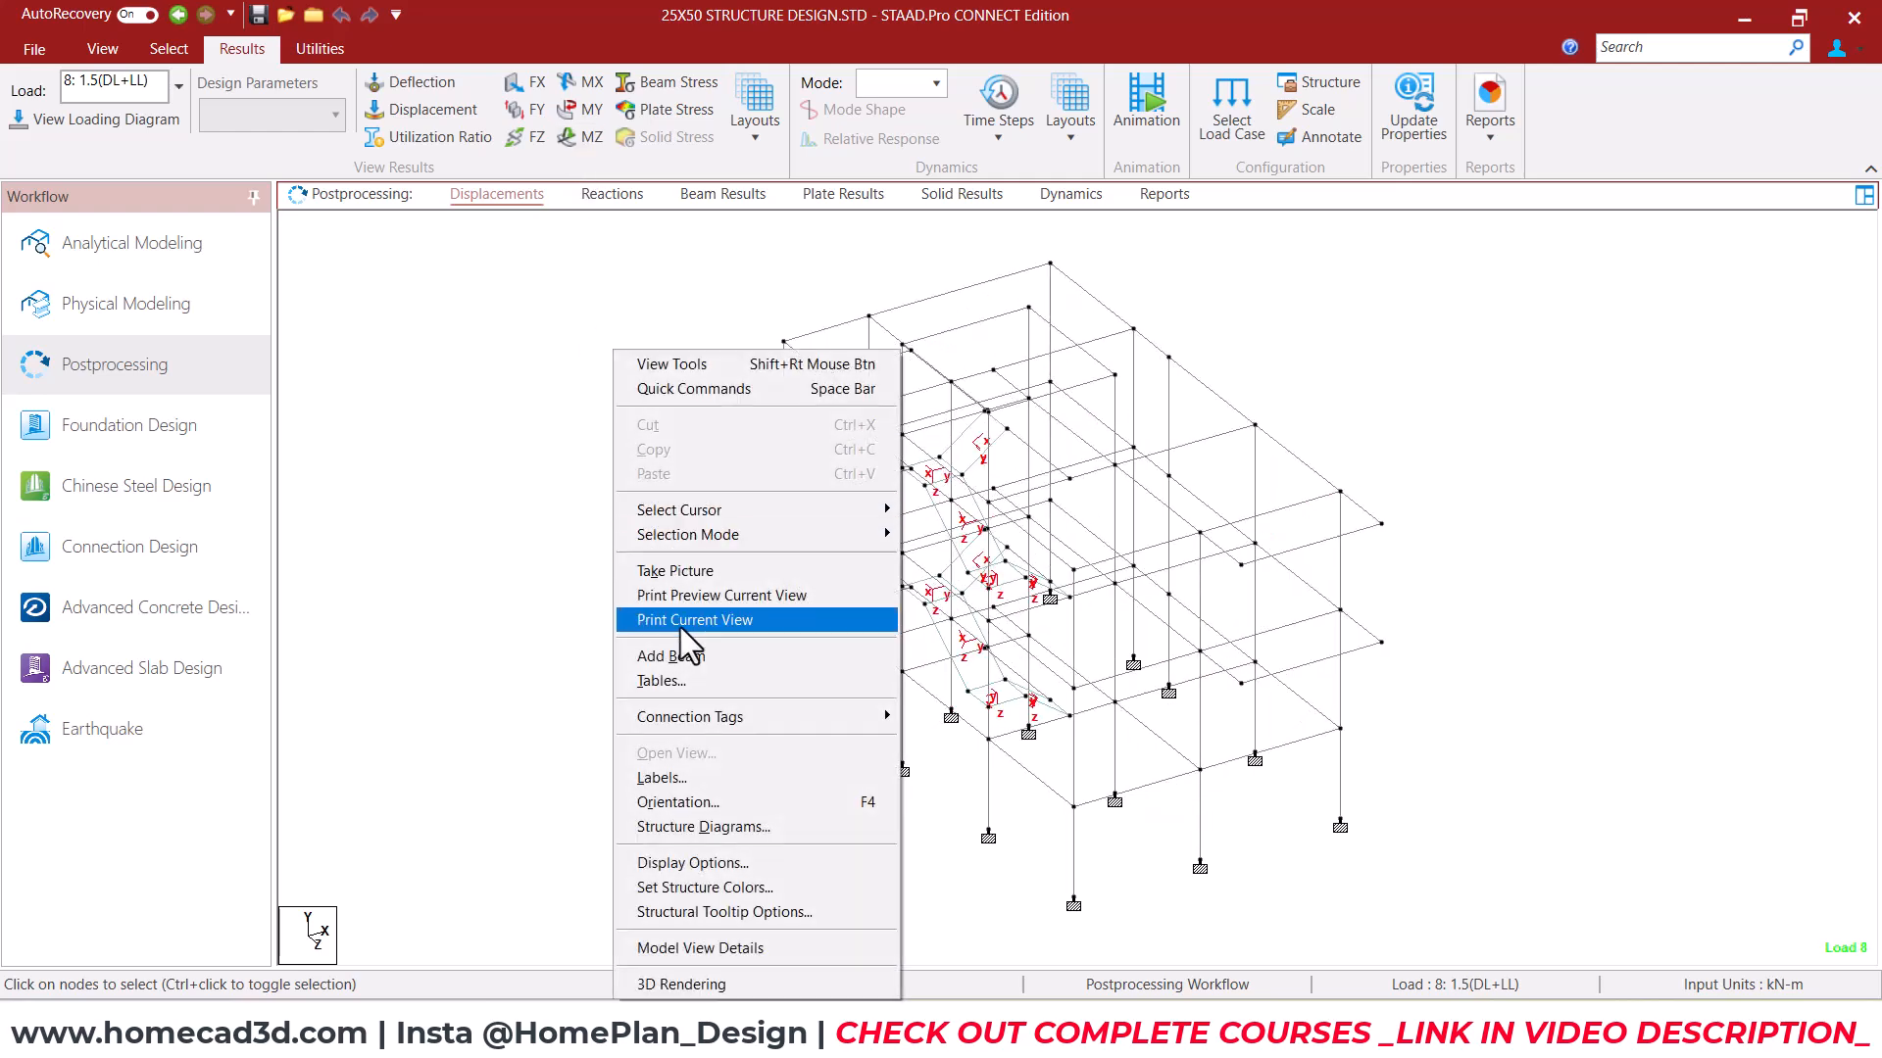
left_click(698, 778)
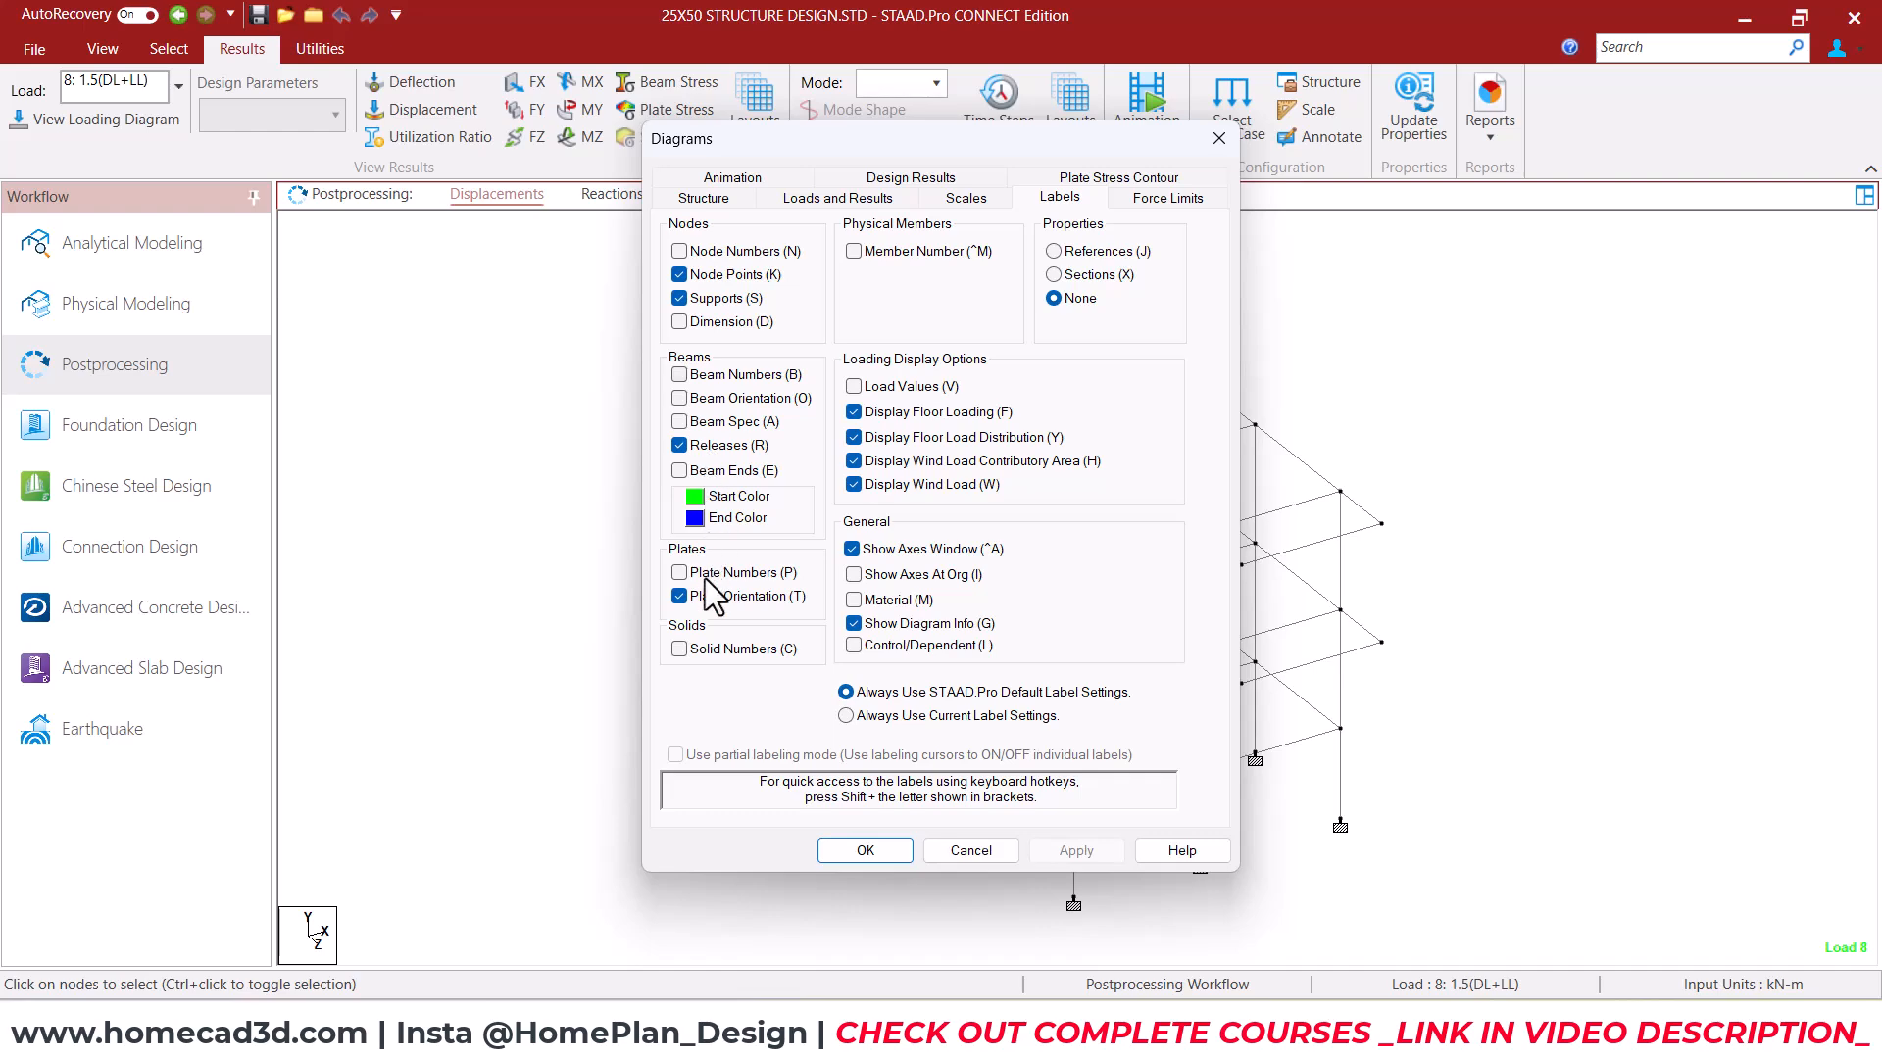
left_click(862, 850)
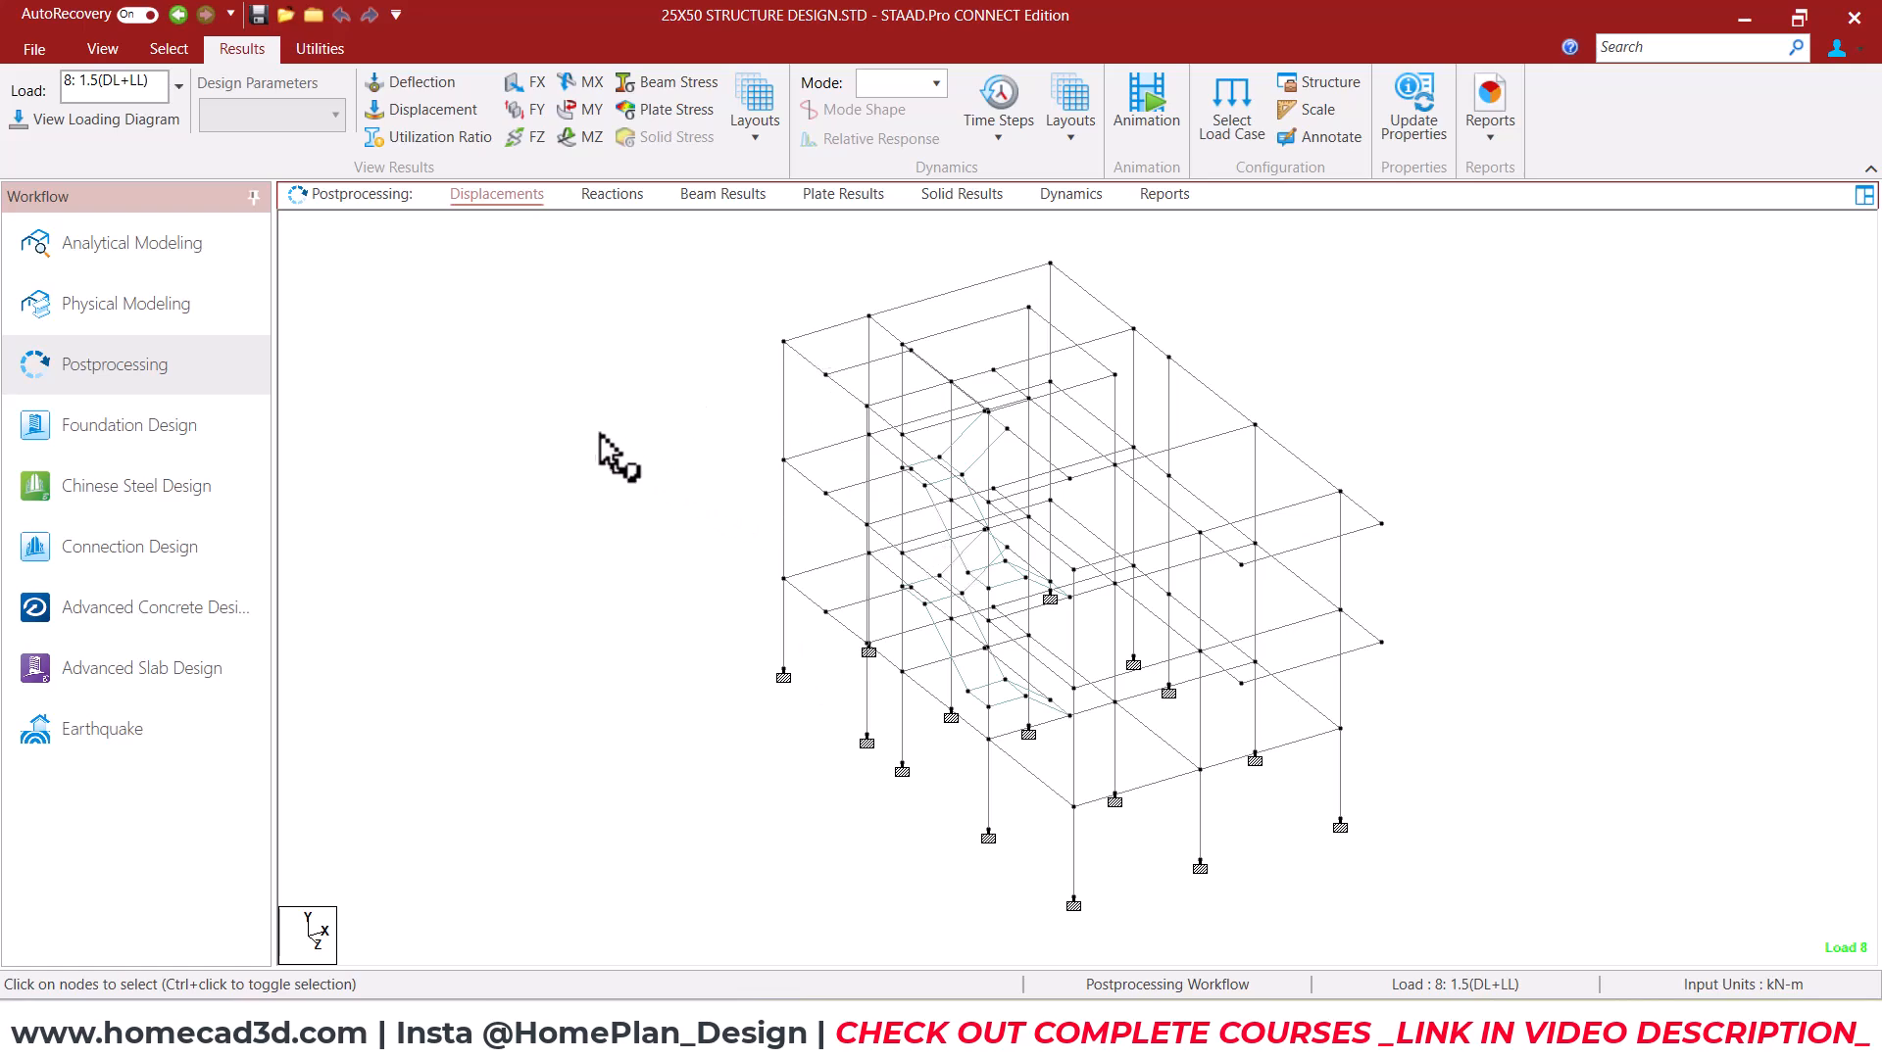
Show the deflection diagram and annotate the beam results with the Max Resultant displacement
left_click(429, 111)
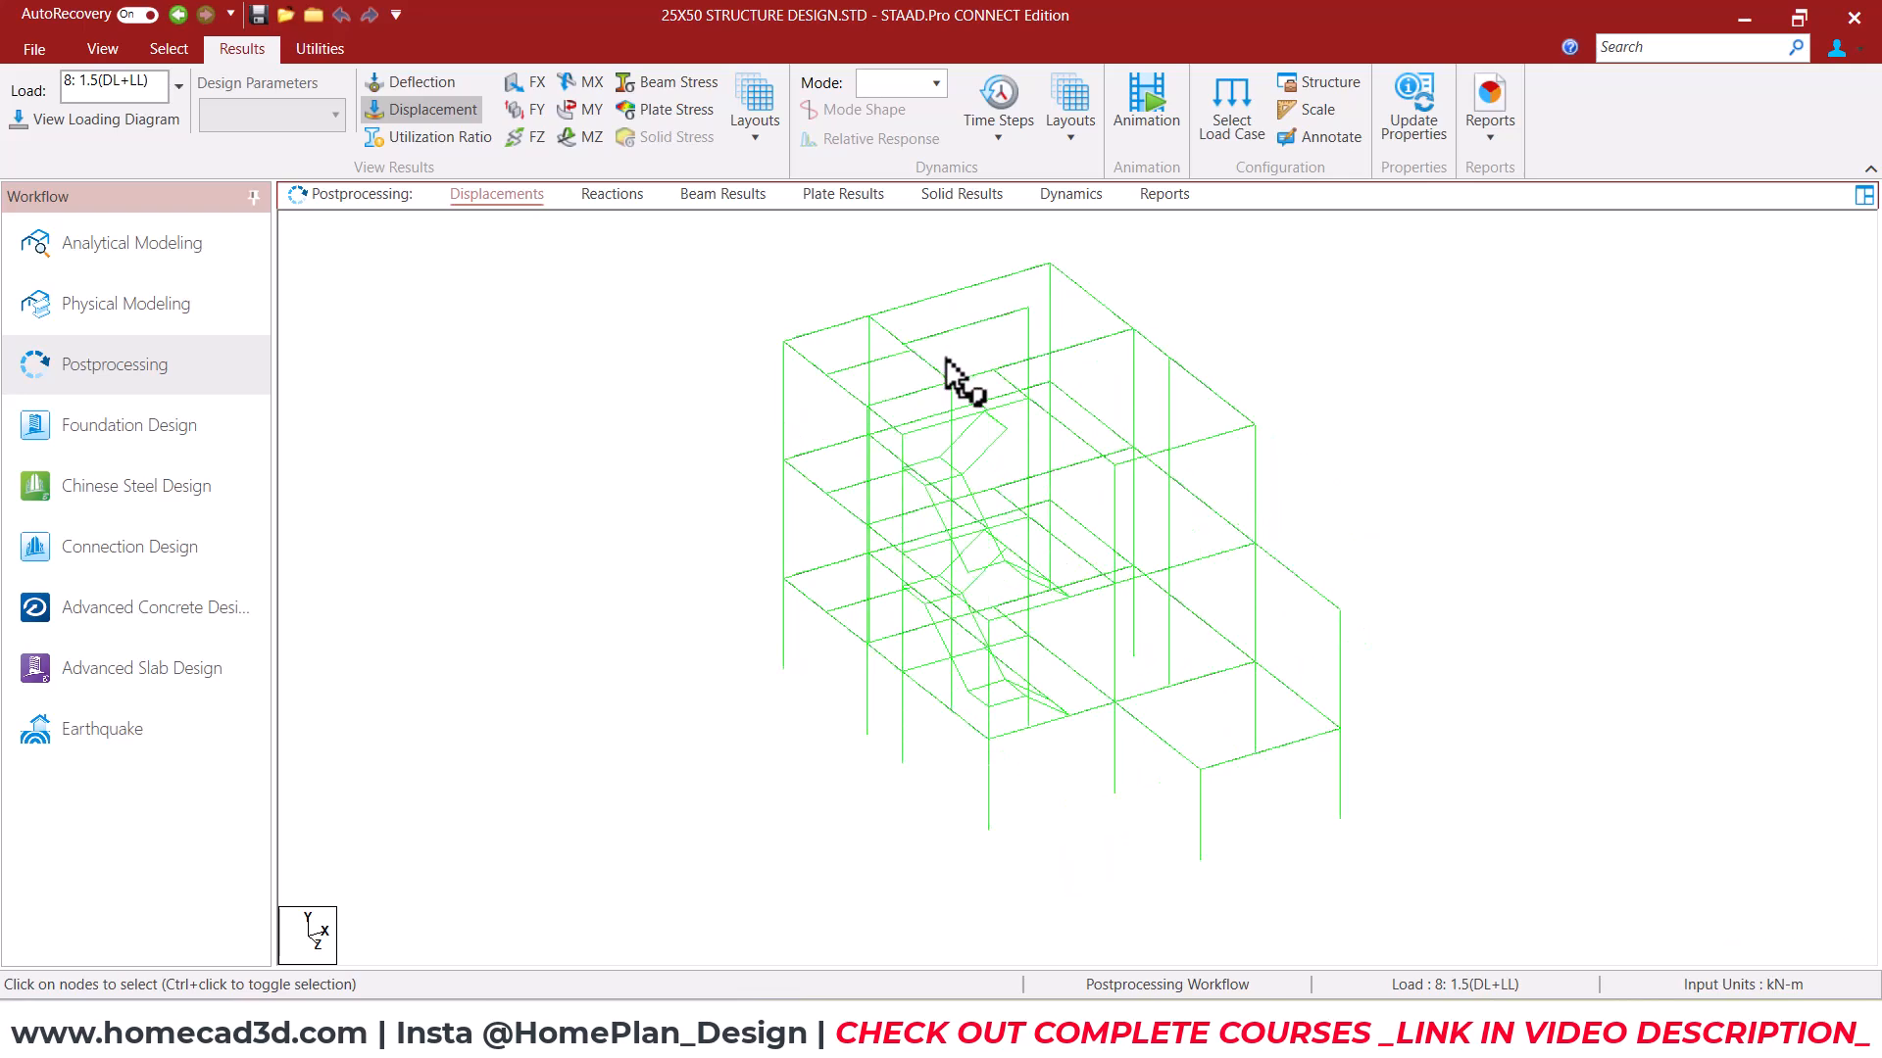
left_click(422, 88)
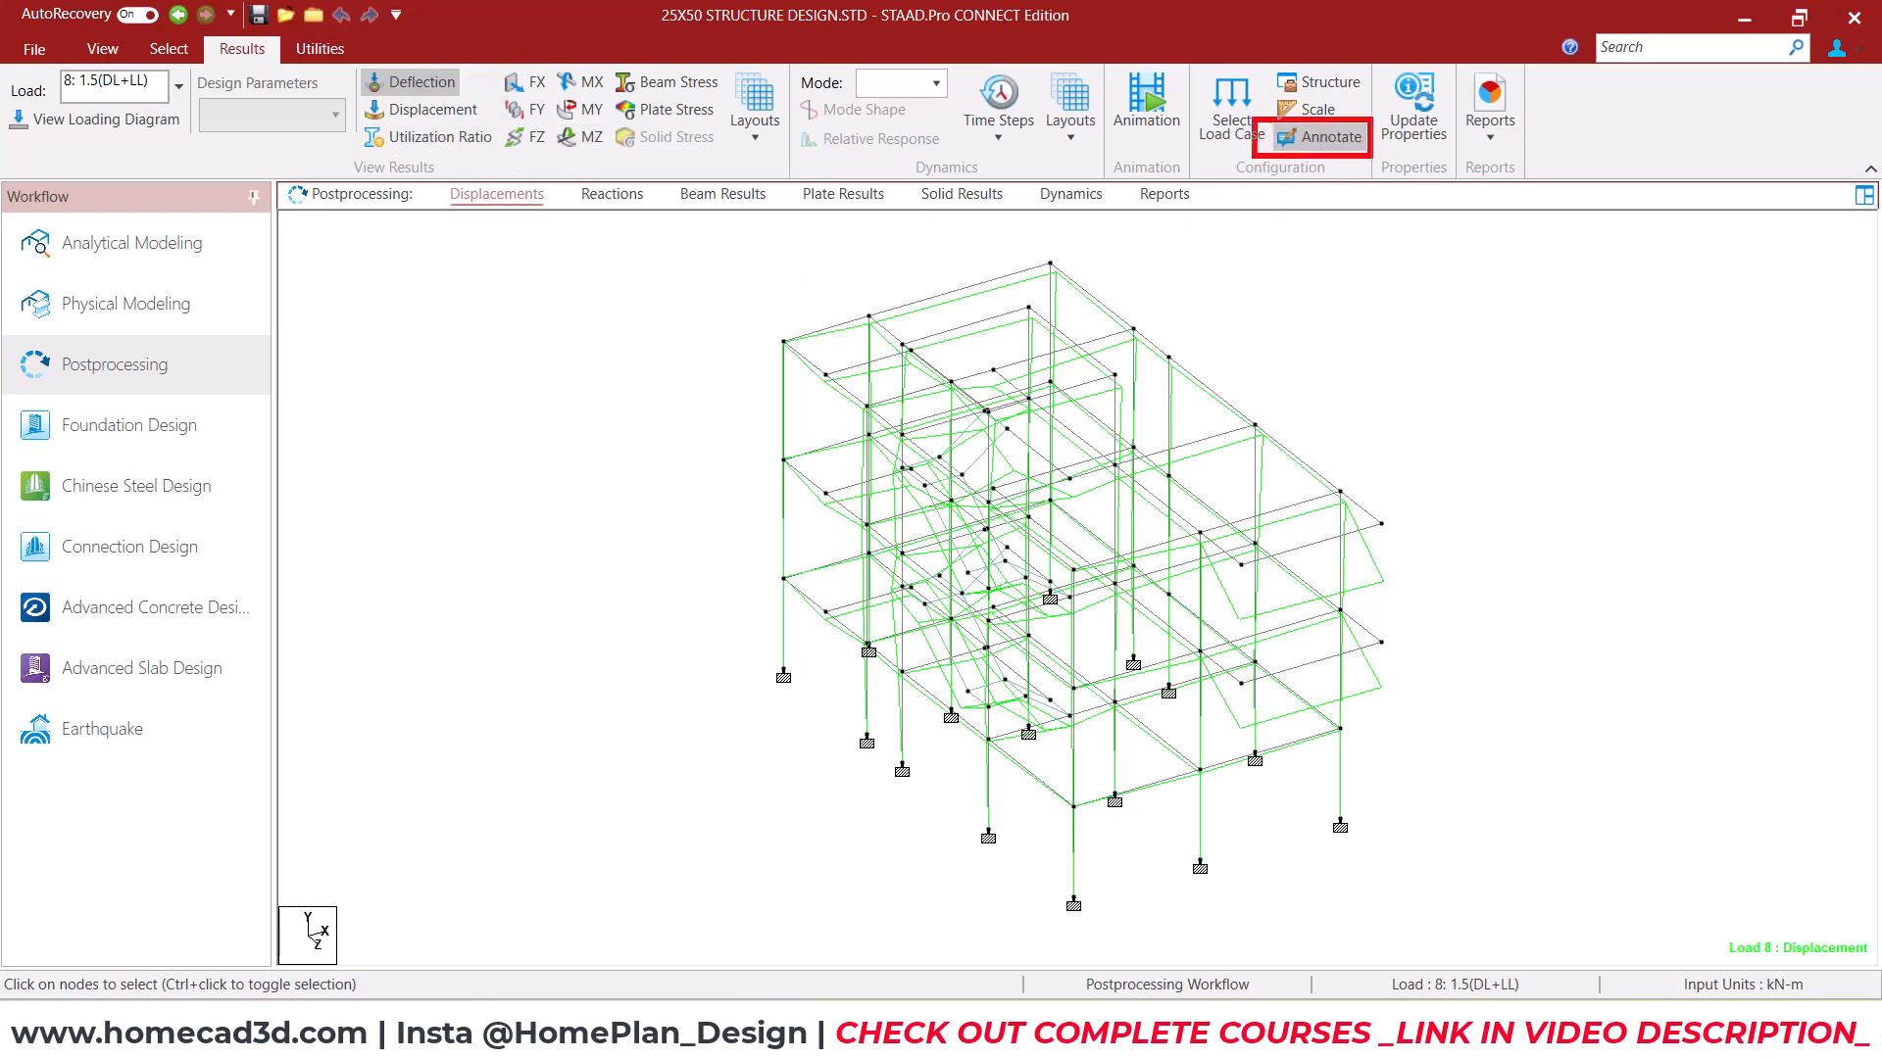
left_click(1332, 139)
left_click_drag(1038, 278, 1552, 204)
left_click(1423, 232)
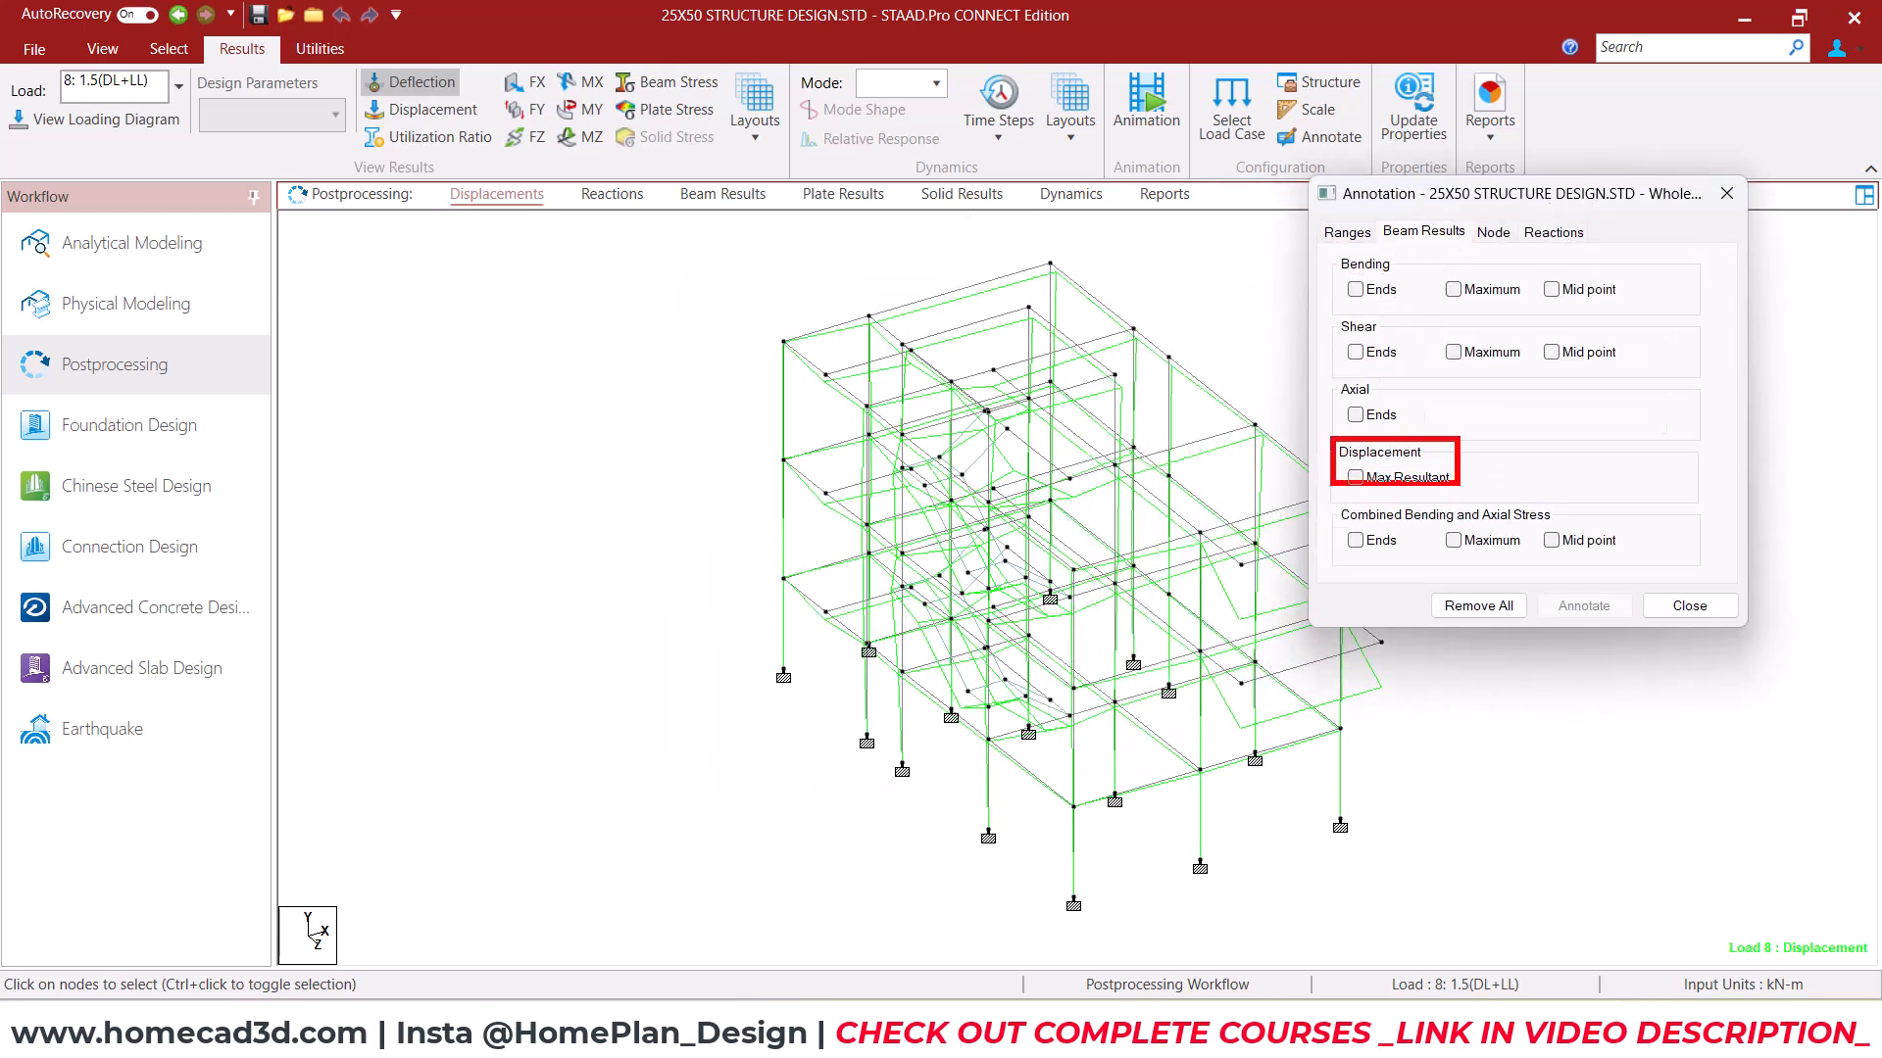
left_click(1378, 479)
left_click(1584, 605)
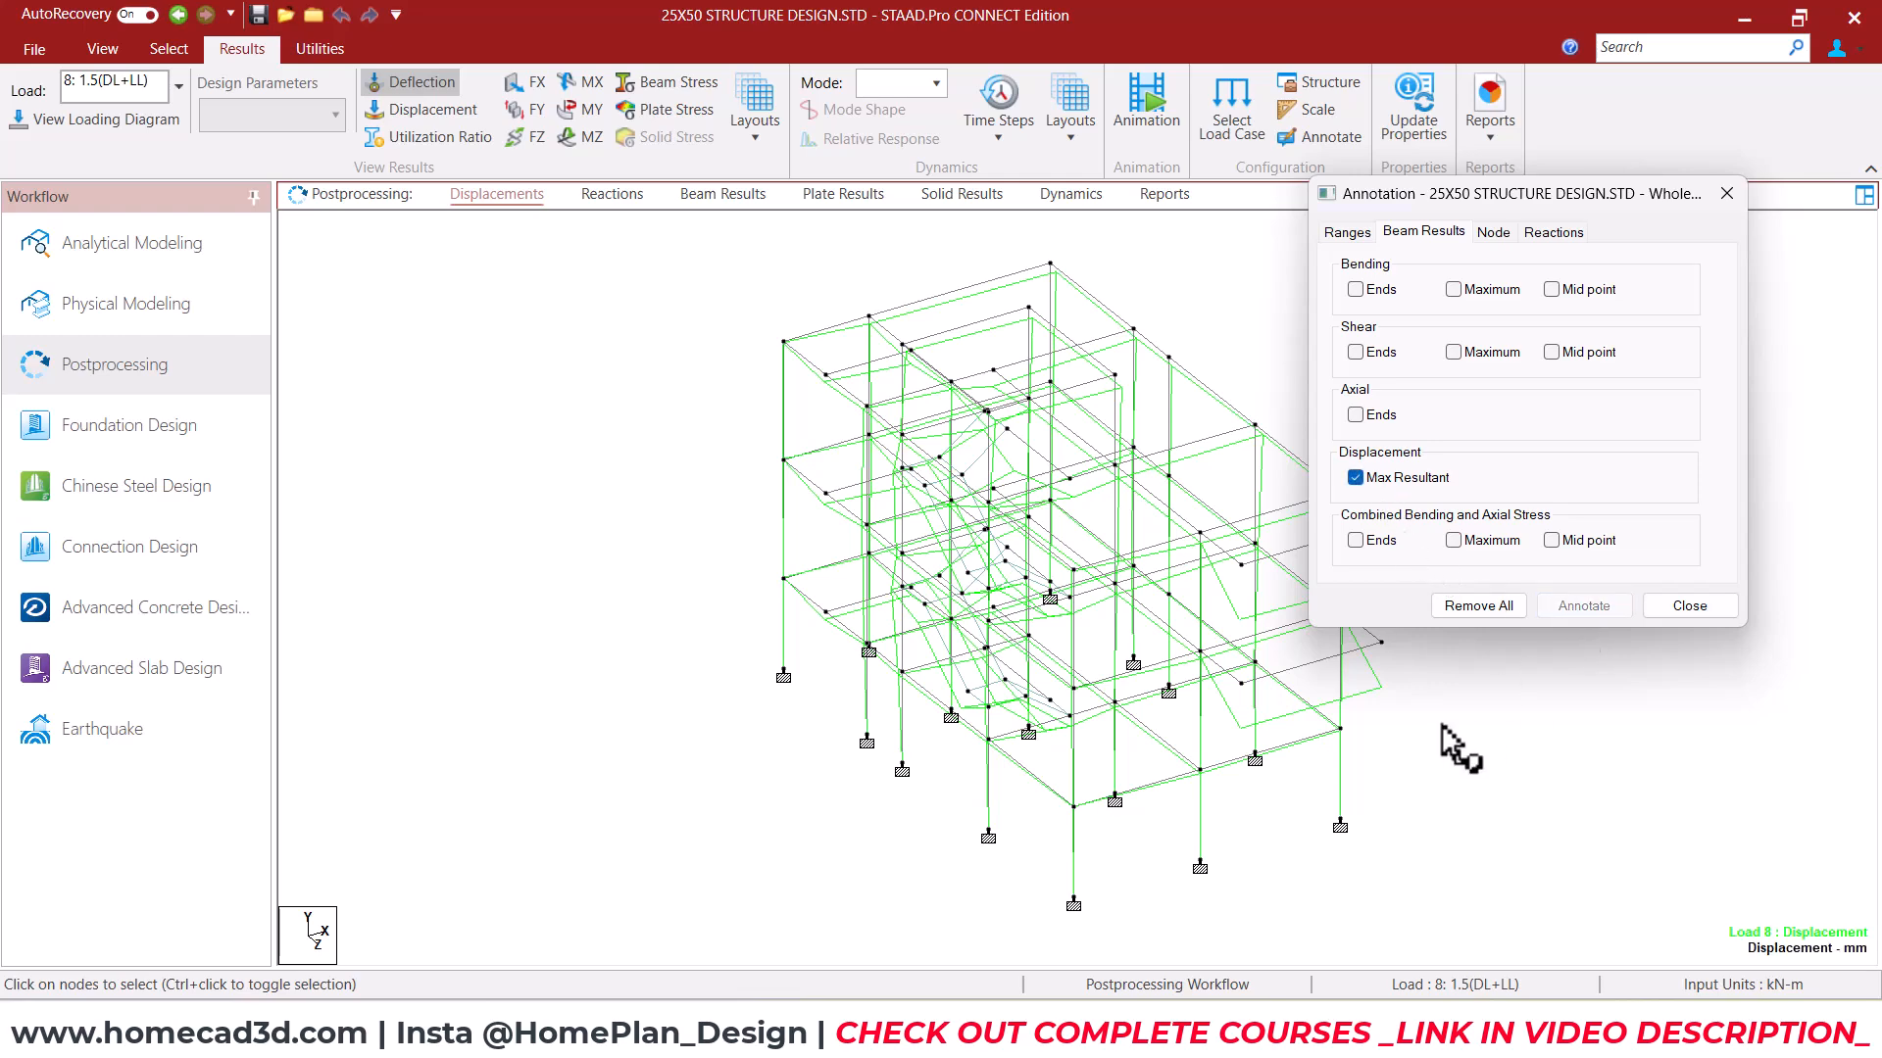
Switch the results display from Deflection to Displacement and close the annotation settings
left_click(466, 112)
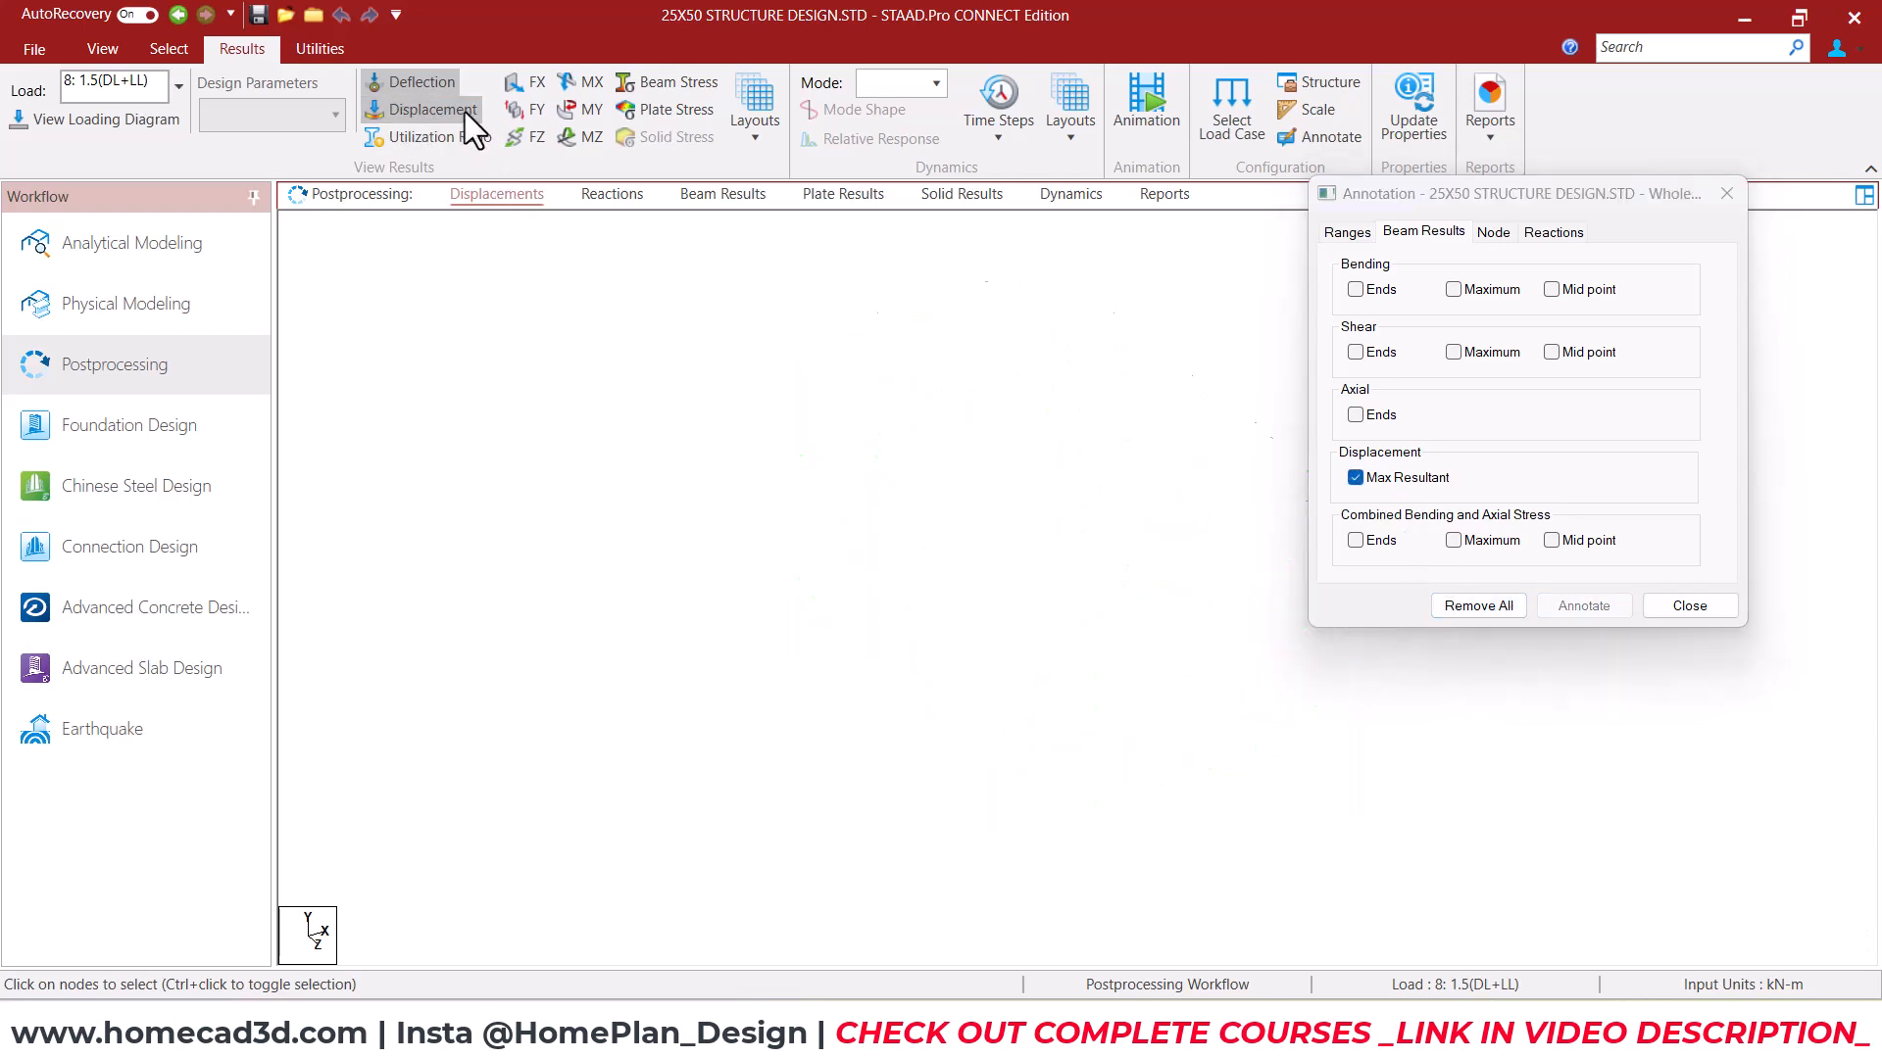
left_click(1695, 598)
left_click(1690, 605)
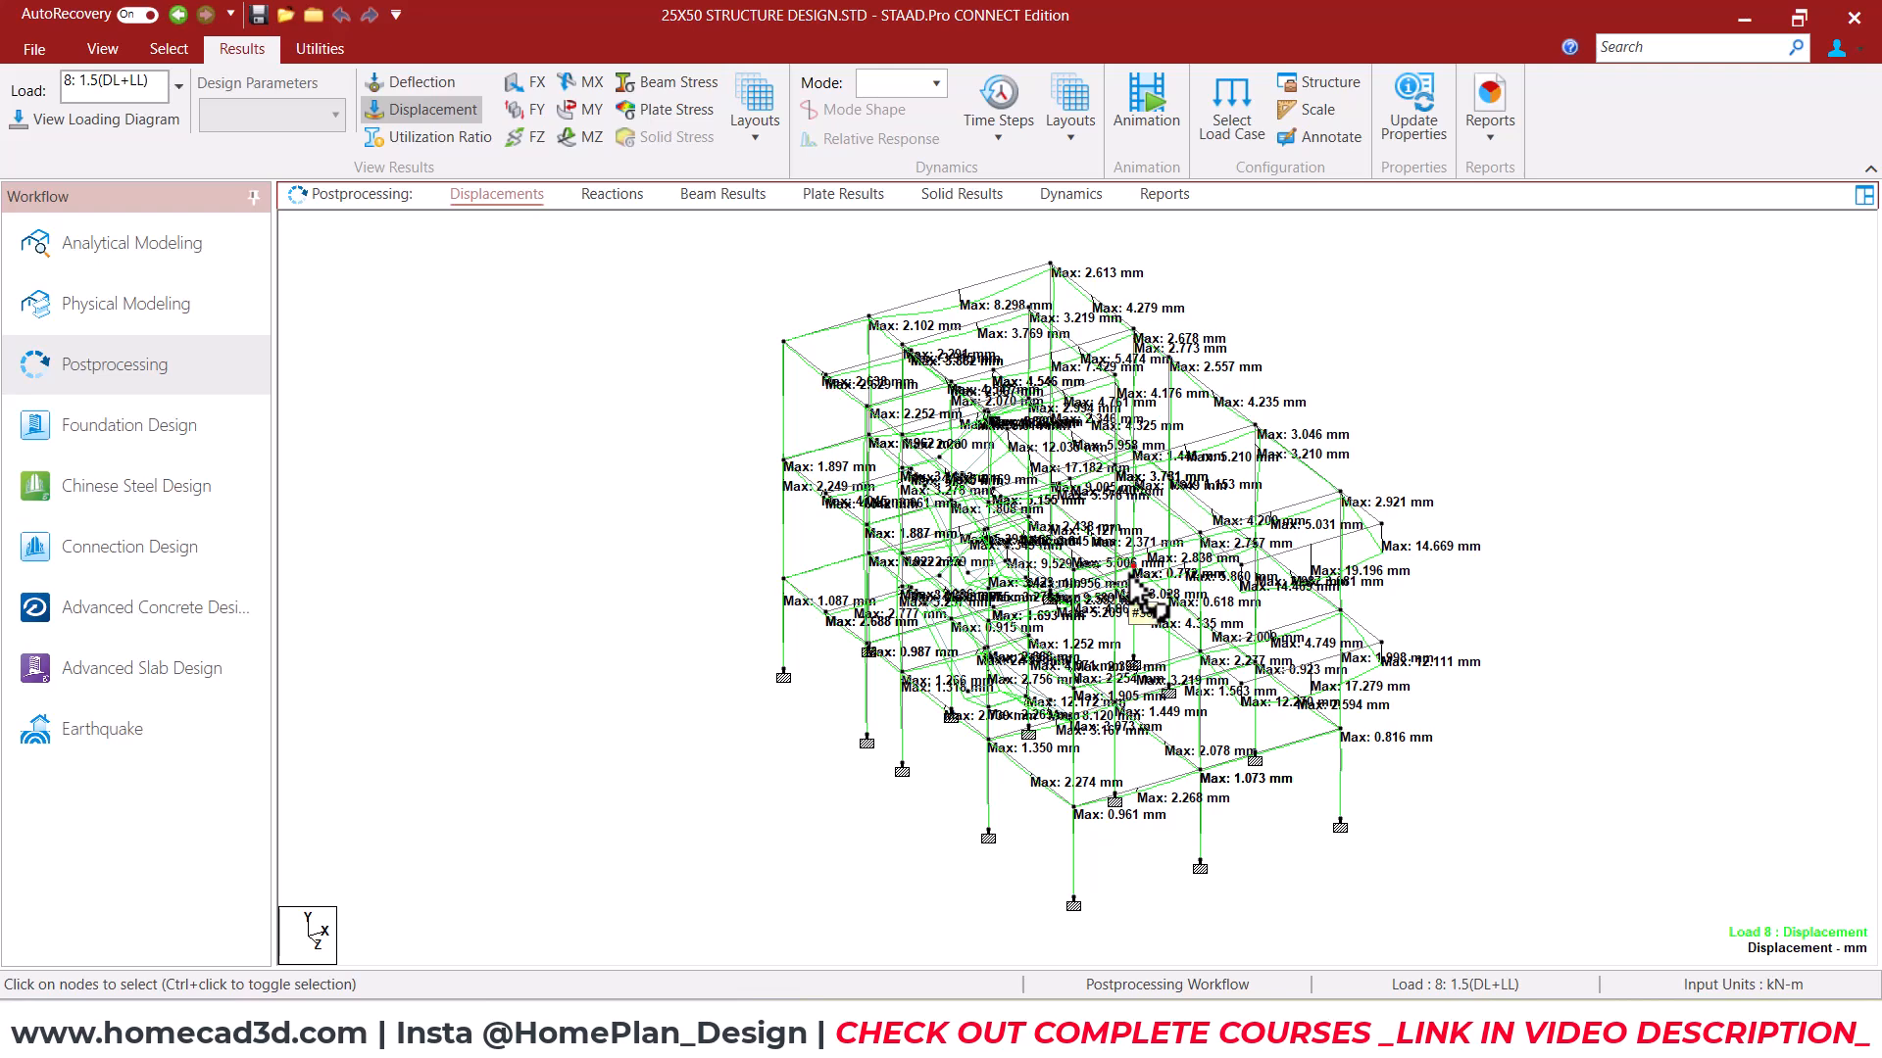
Switch to the beam cursor and select the beams of the first floor level above the plinth in a front view
left_click(169, 49)
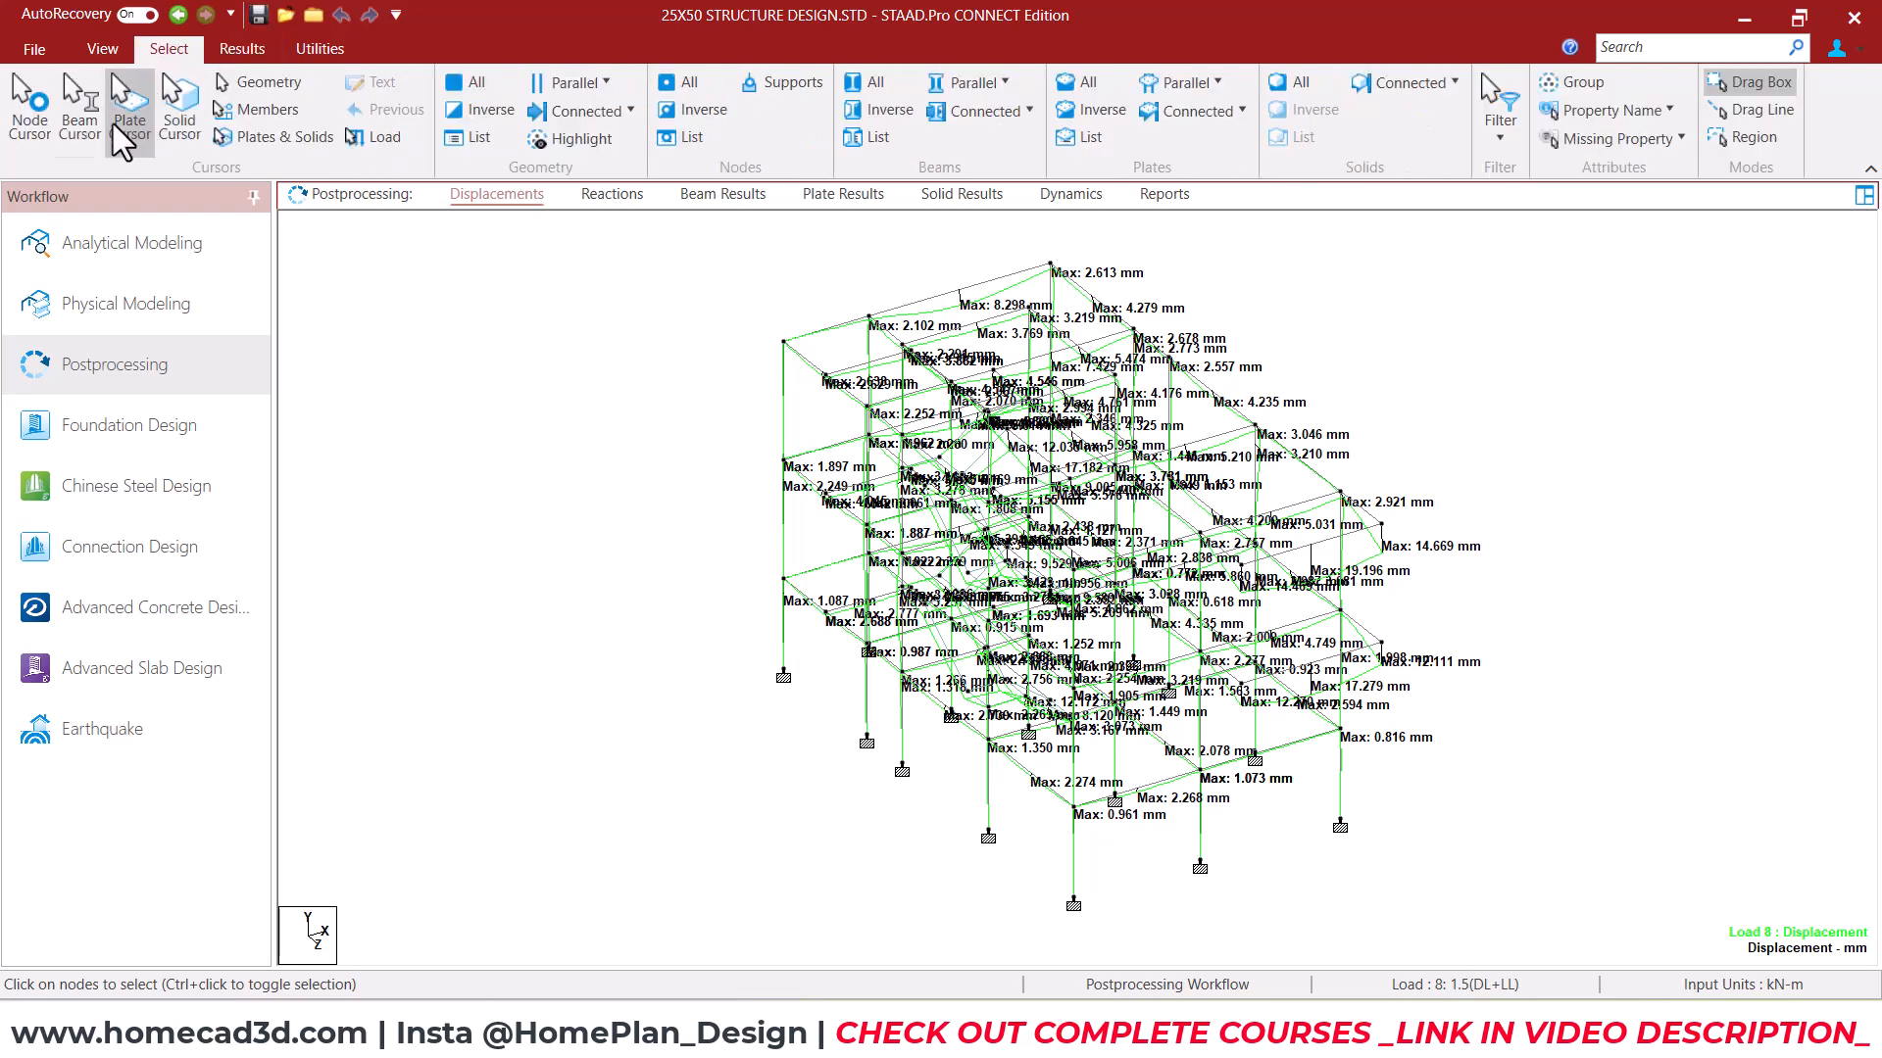
left_click(105, 51)
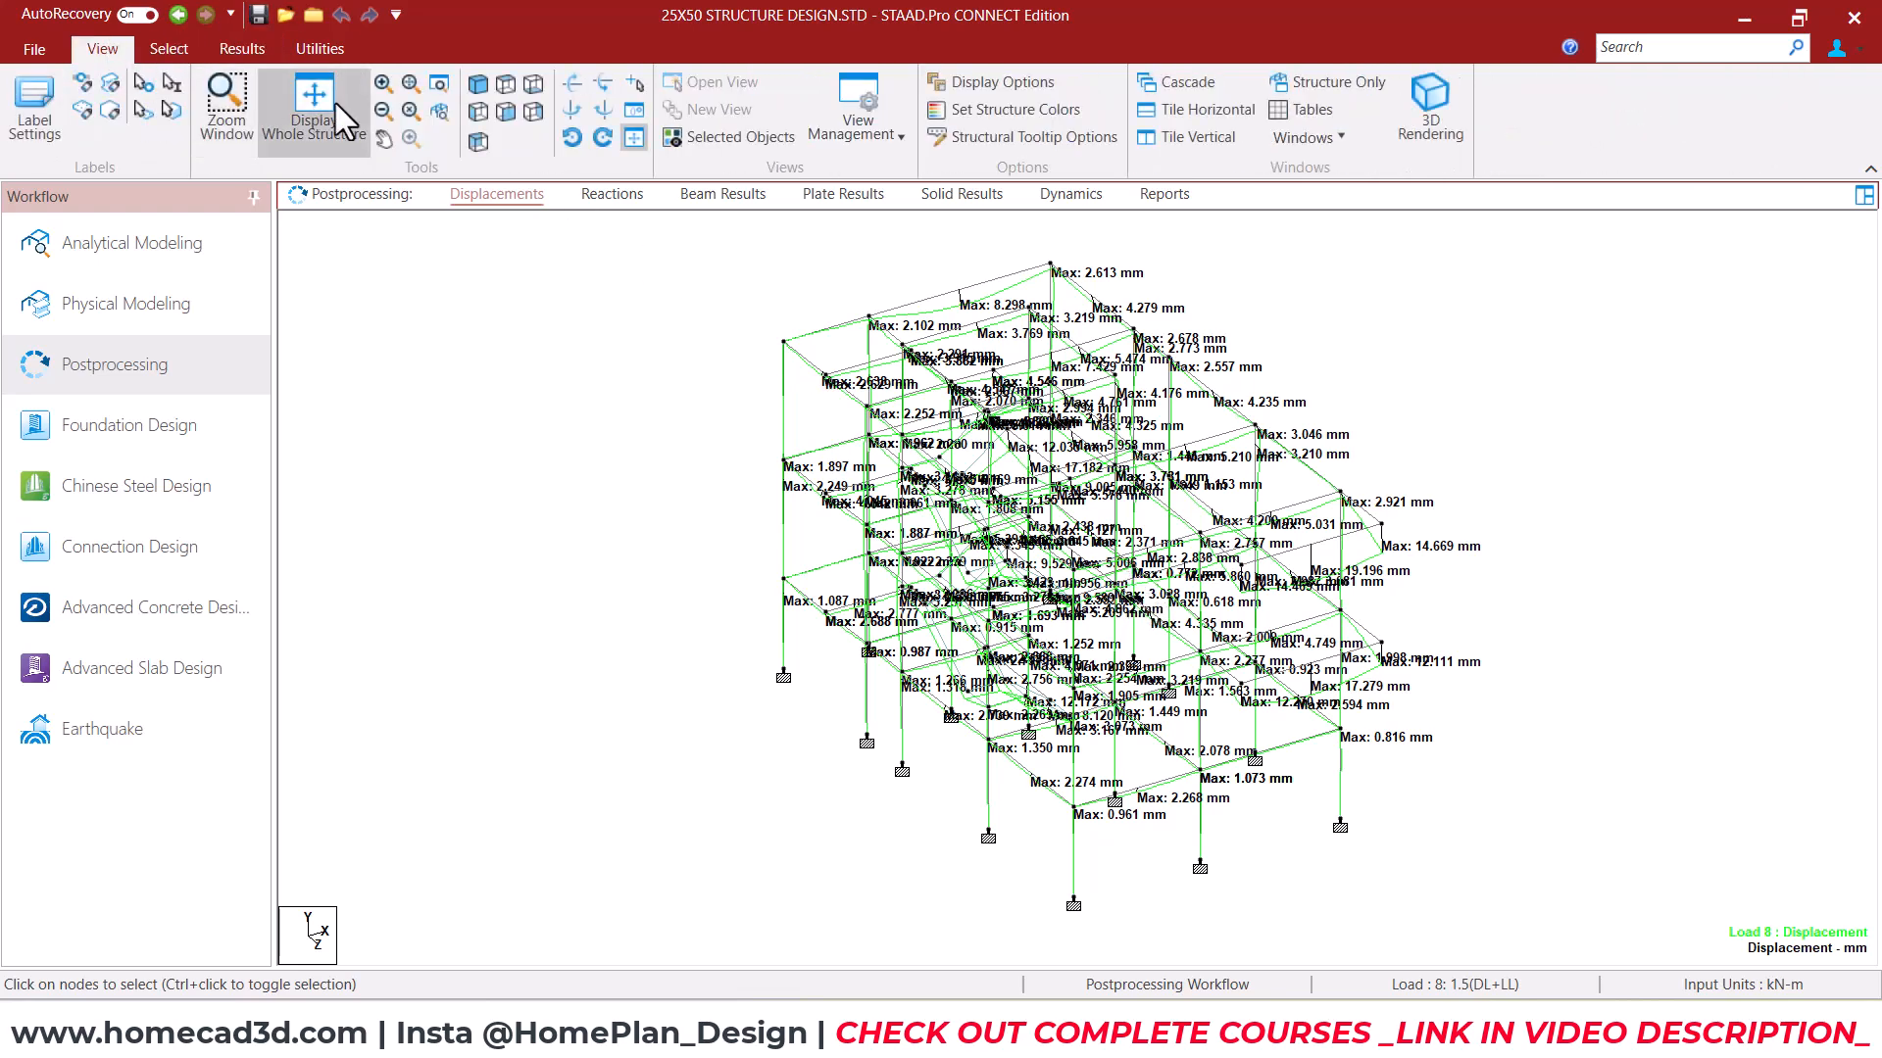
left_click(477, 142)
left_click_drag(737, 751, 1408, 790)
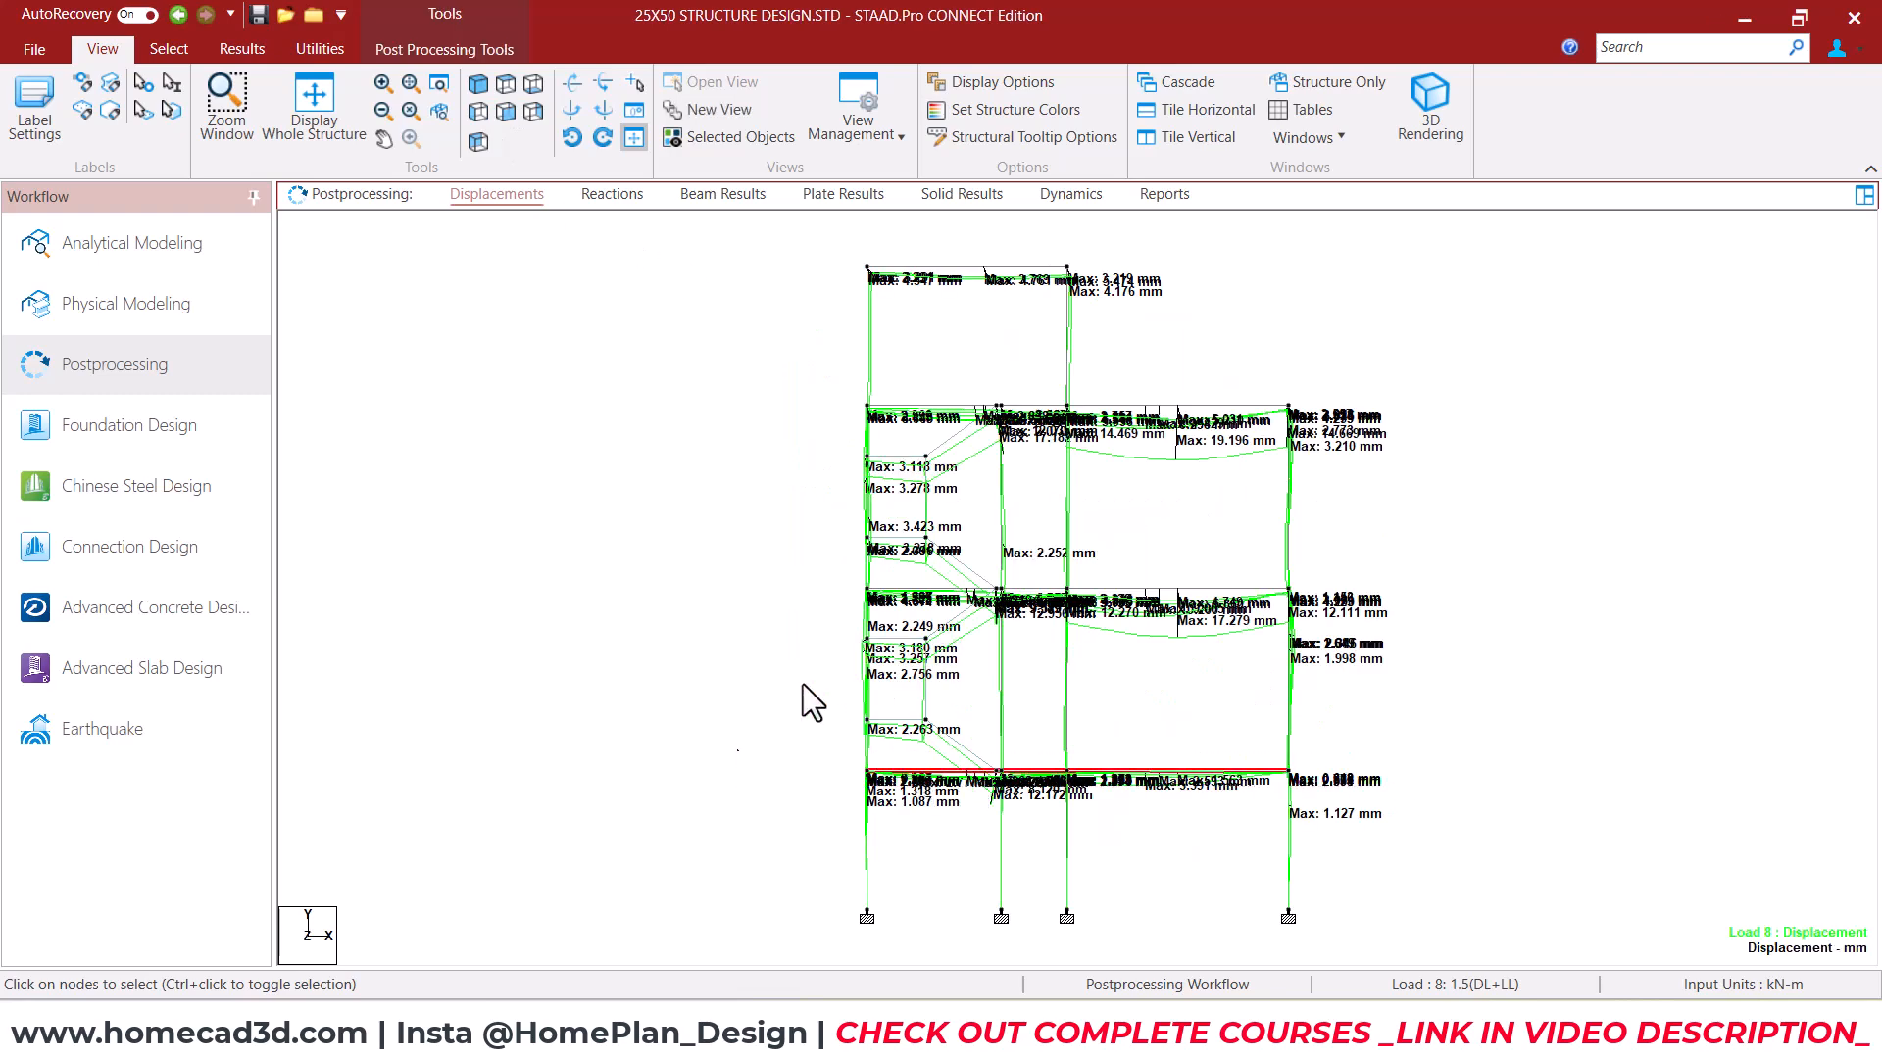
left_click(799, 619)
left_click(1176, 591)
Display the selected floor beams as a new view in the active window and set it to an isometric orientation
right_click(540, 516)
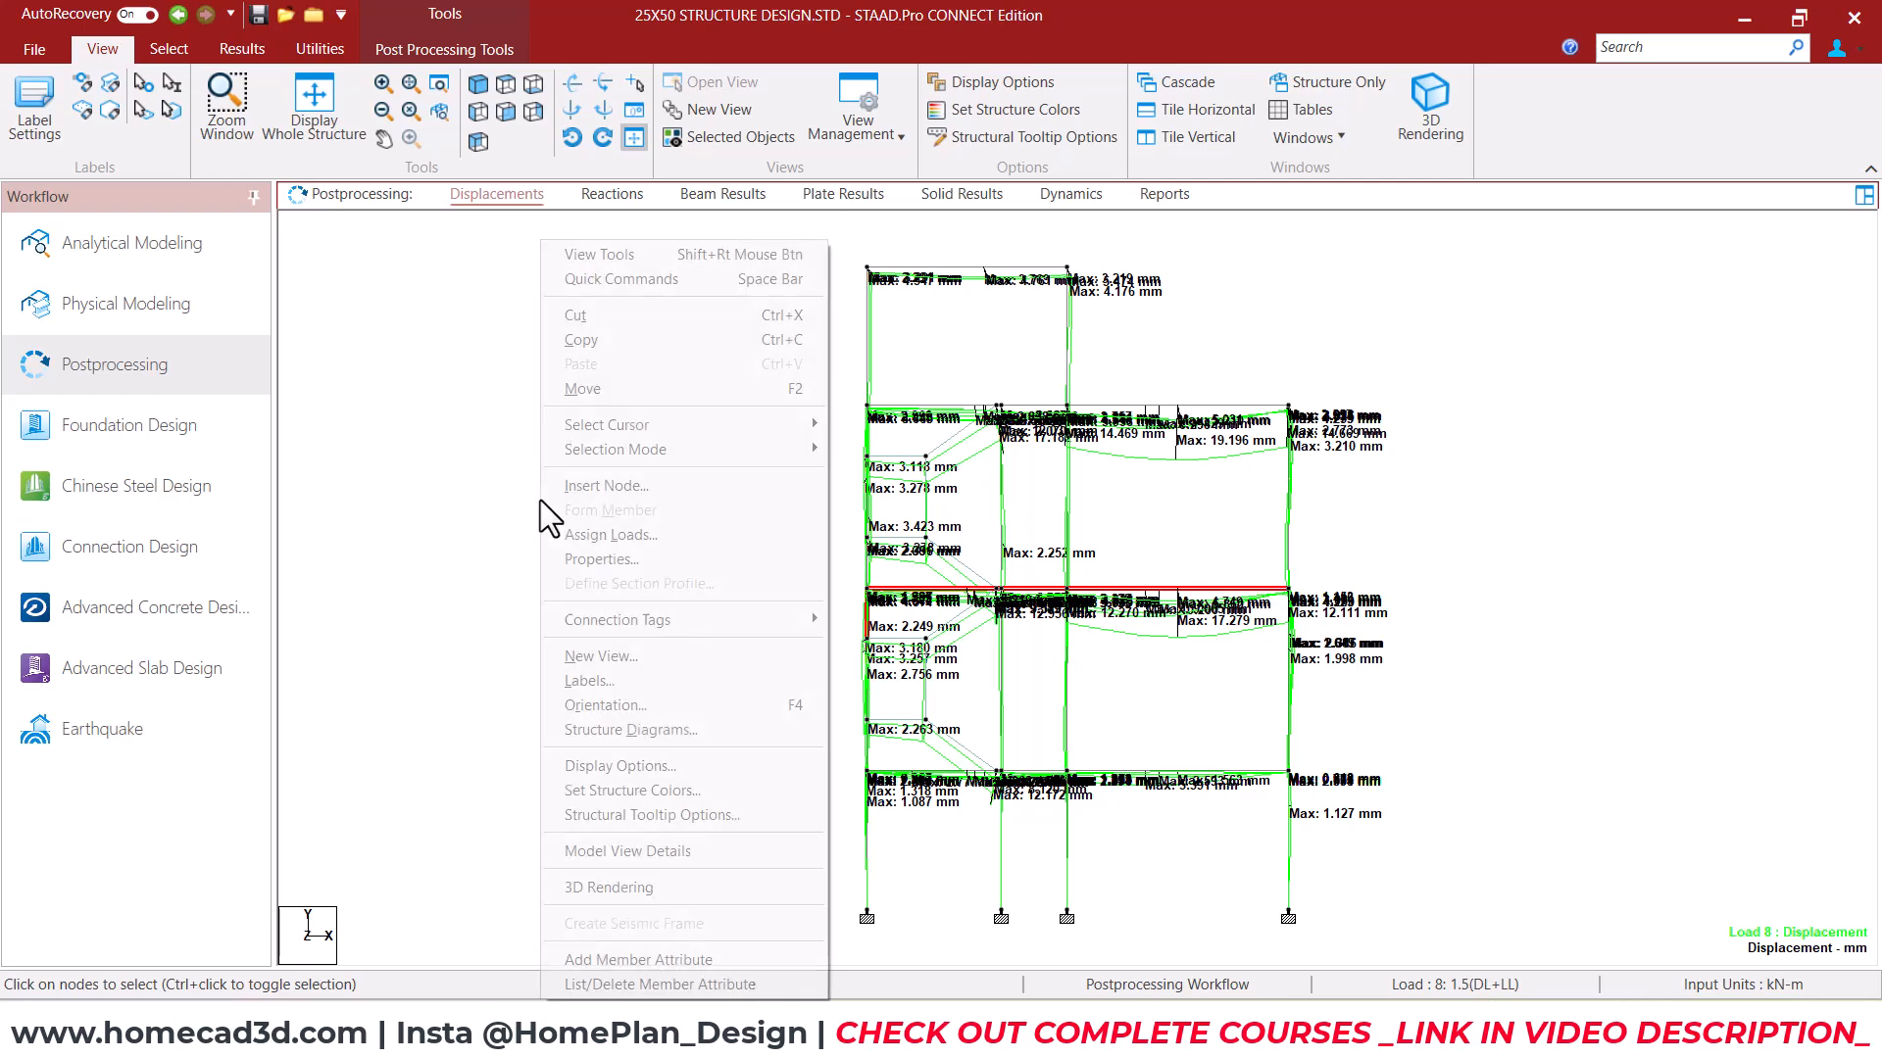
left_click(649, 655)
left_click(1236, 568)
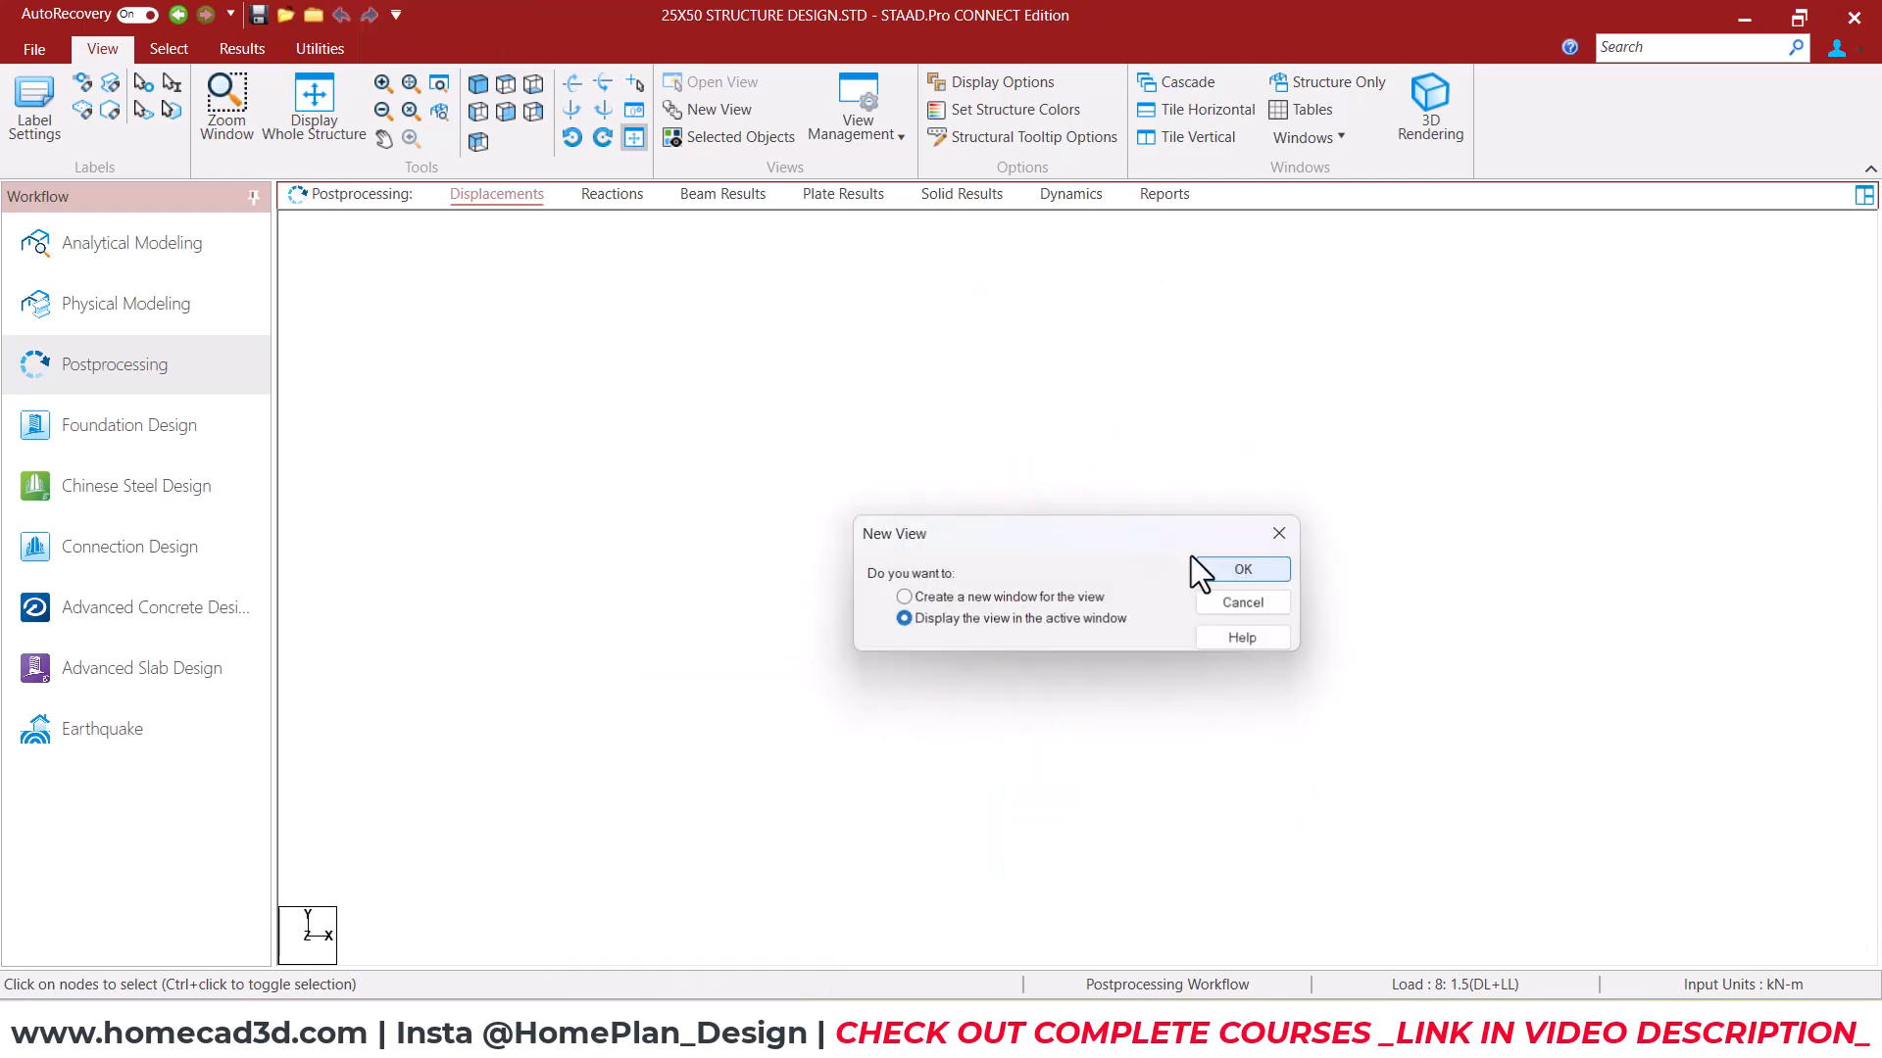
left_click(479, 89)
middle_click_drag(1063, 533, 1080, 480)
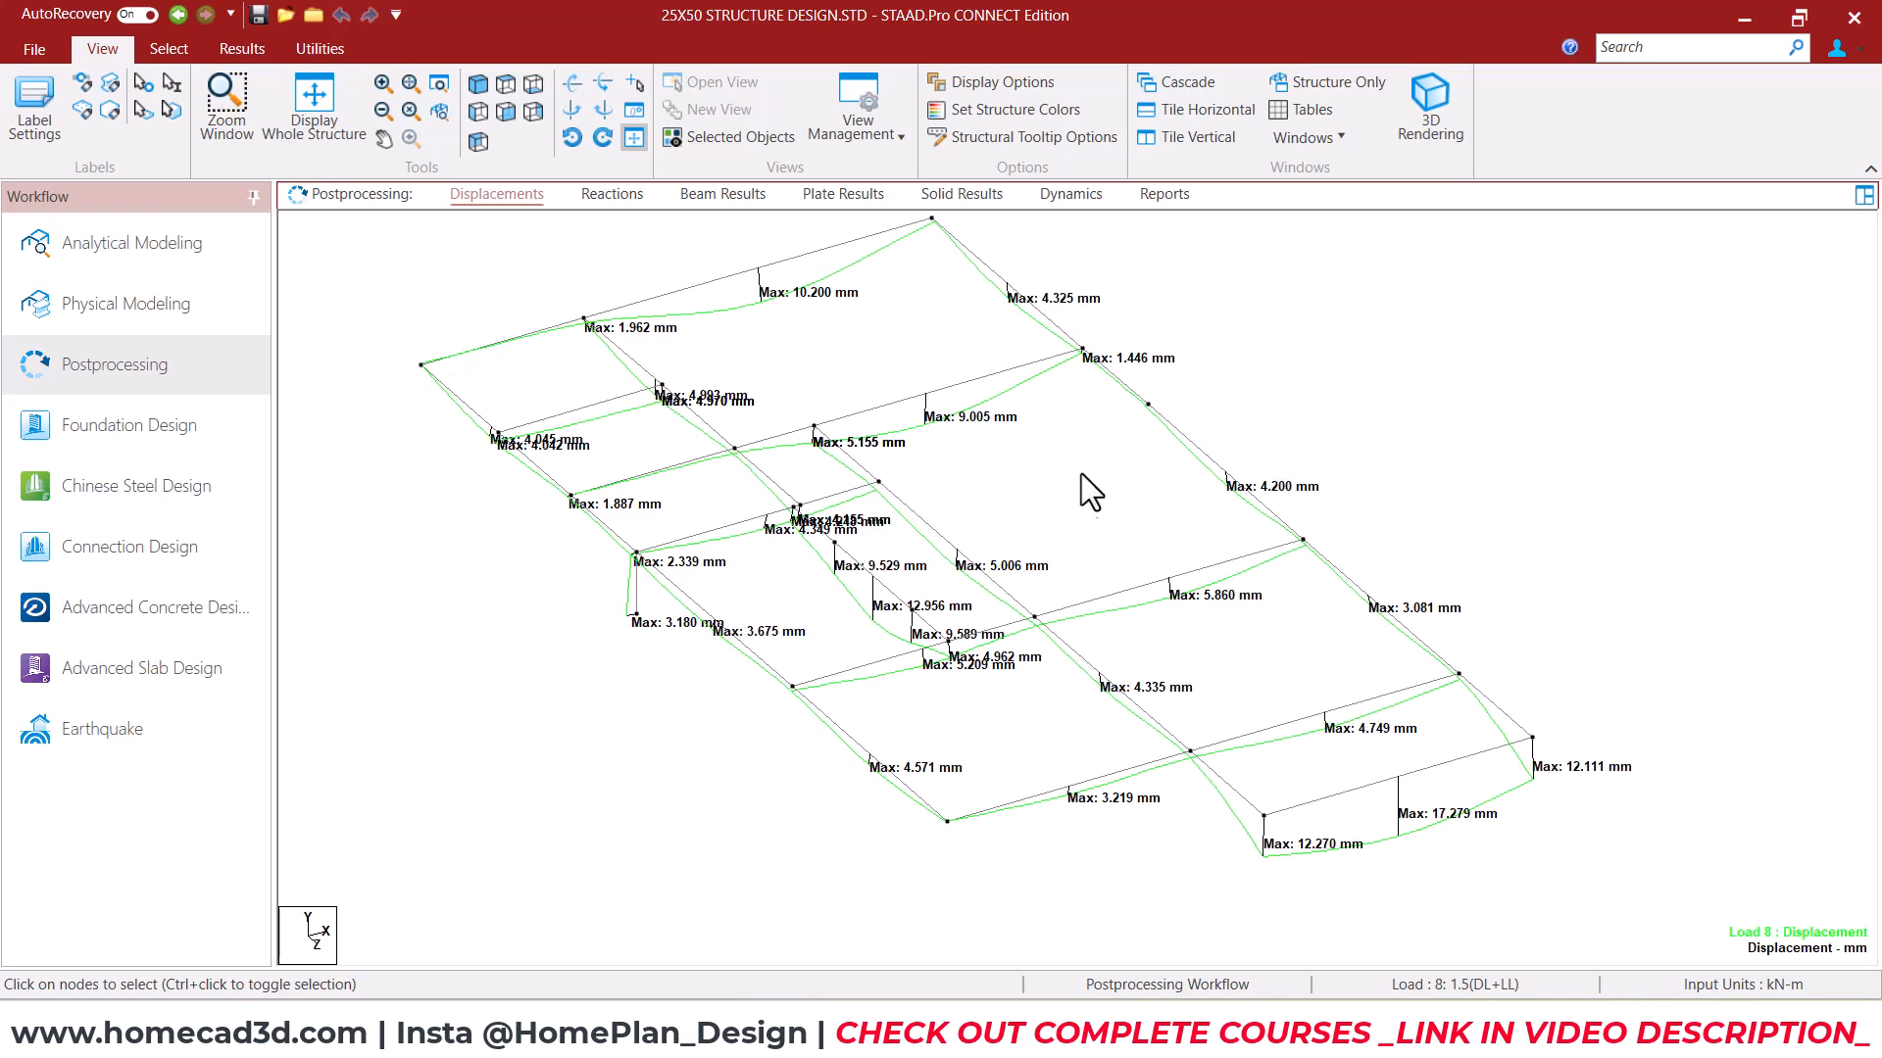
Examine the maximum displacement labels around the stair beams and the projecting front beams of the isolated floor
left_click_drag(823, 521, 910, 588)
left_click_drag(785, 517, 902, 607)
left_click_drag(1291, 796, 1520, 735)
left_click_drag(1376, 828, 1475, 826)
left_click_drag(1329, 746, 1411, 741)
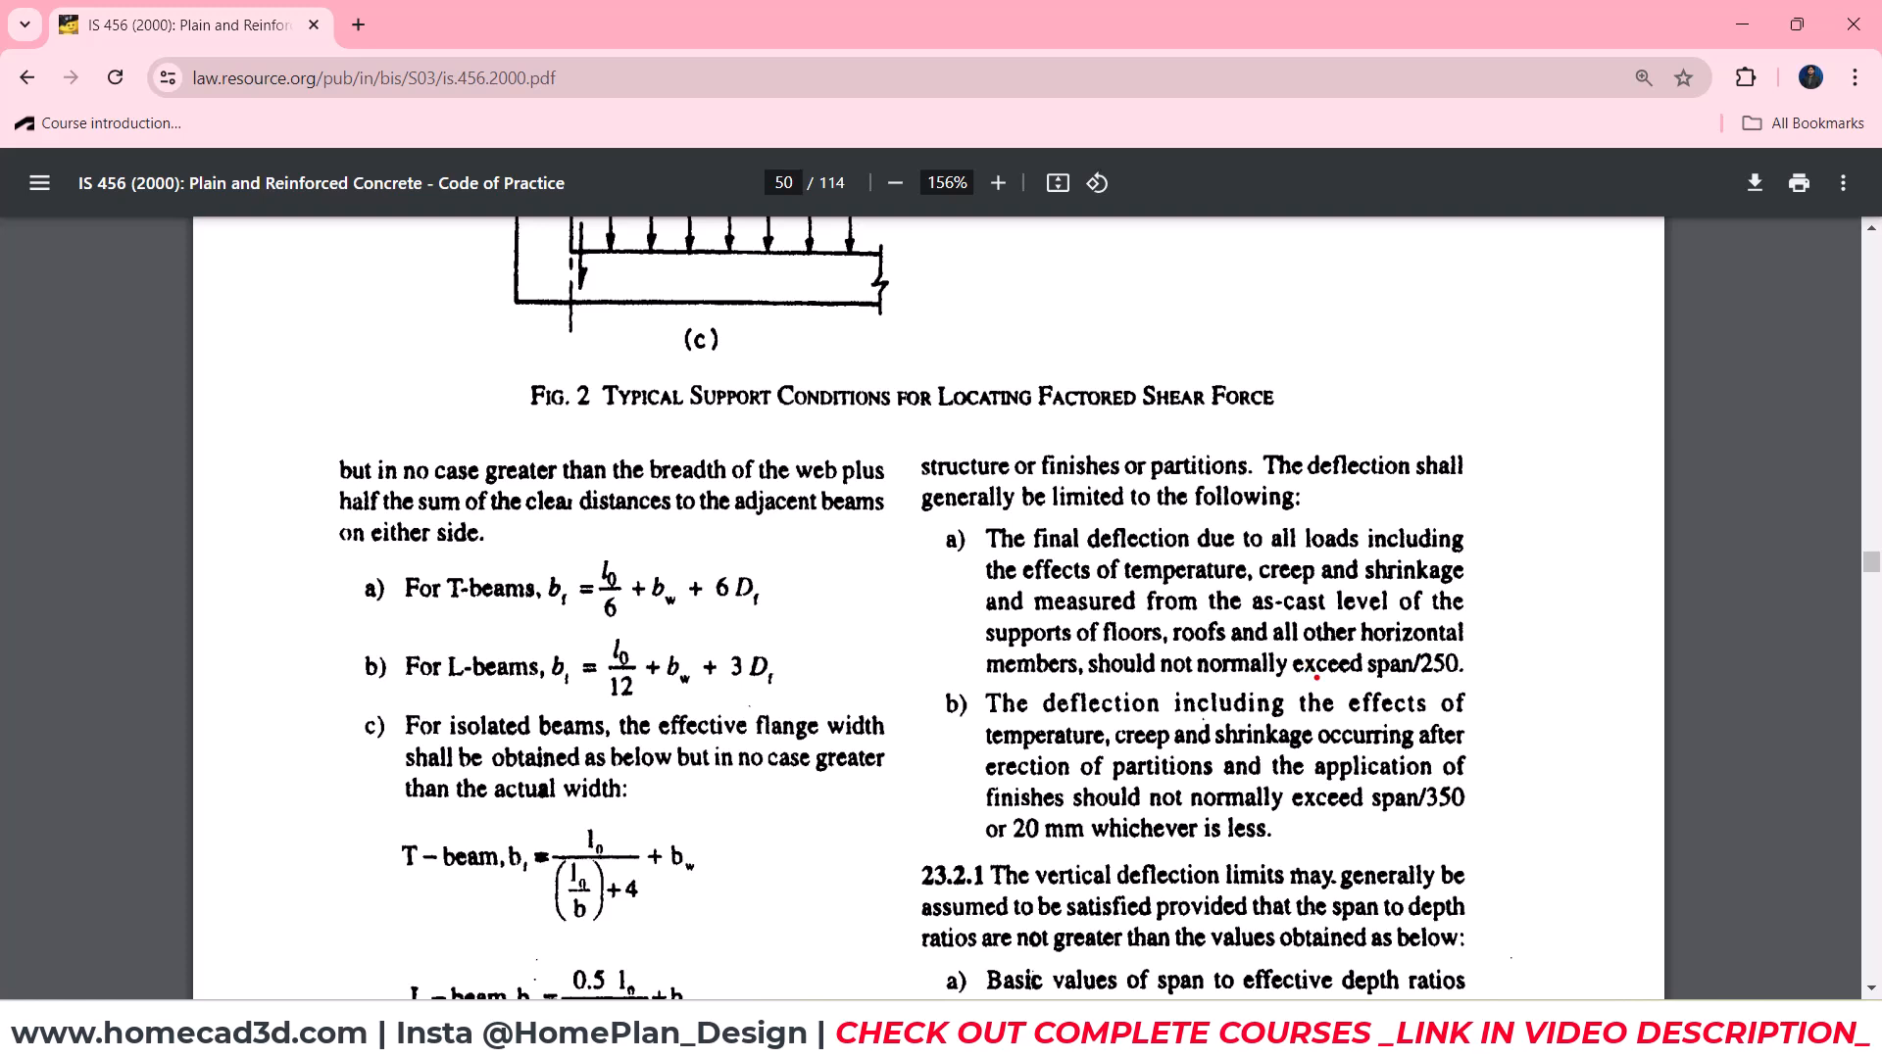
Check the permissible deflection limits on page 50 of the IS 456 (2000) PDF in the browser, then return to STAAD.Pro
left_click_drag(1385, 678, 1476, 677)
left_click_drag(988, 843, 1085, 834)
left_click(1733, 34)
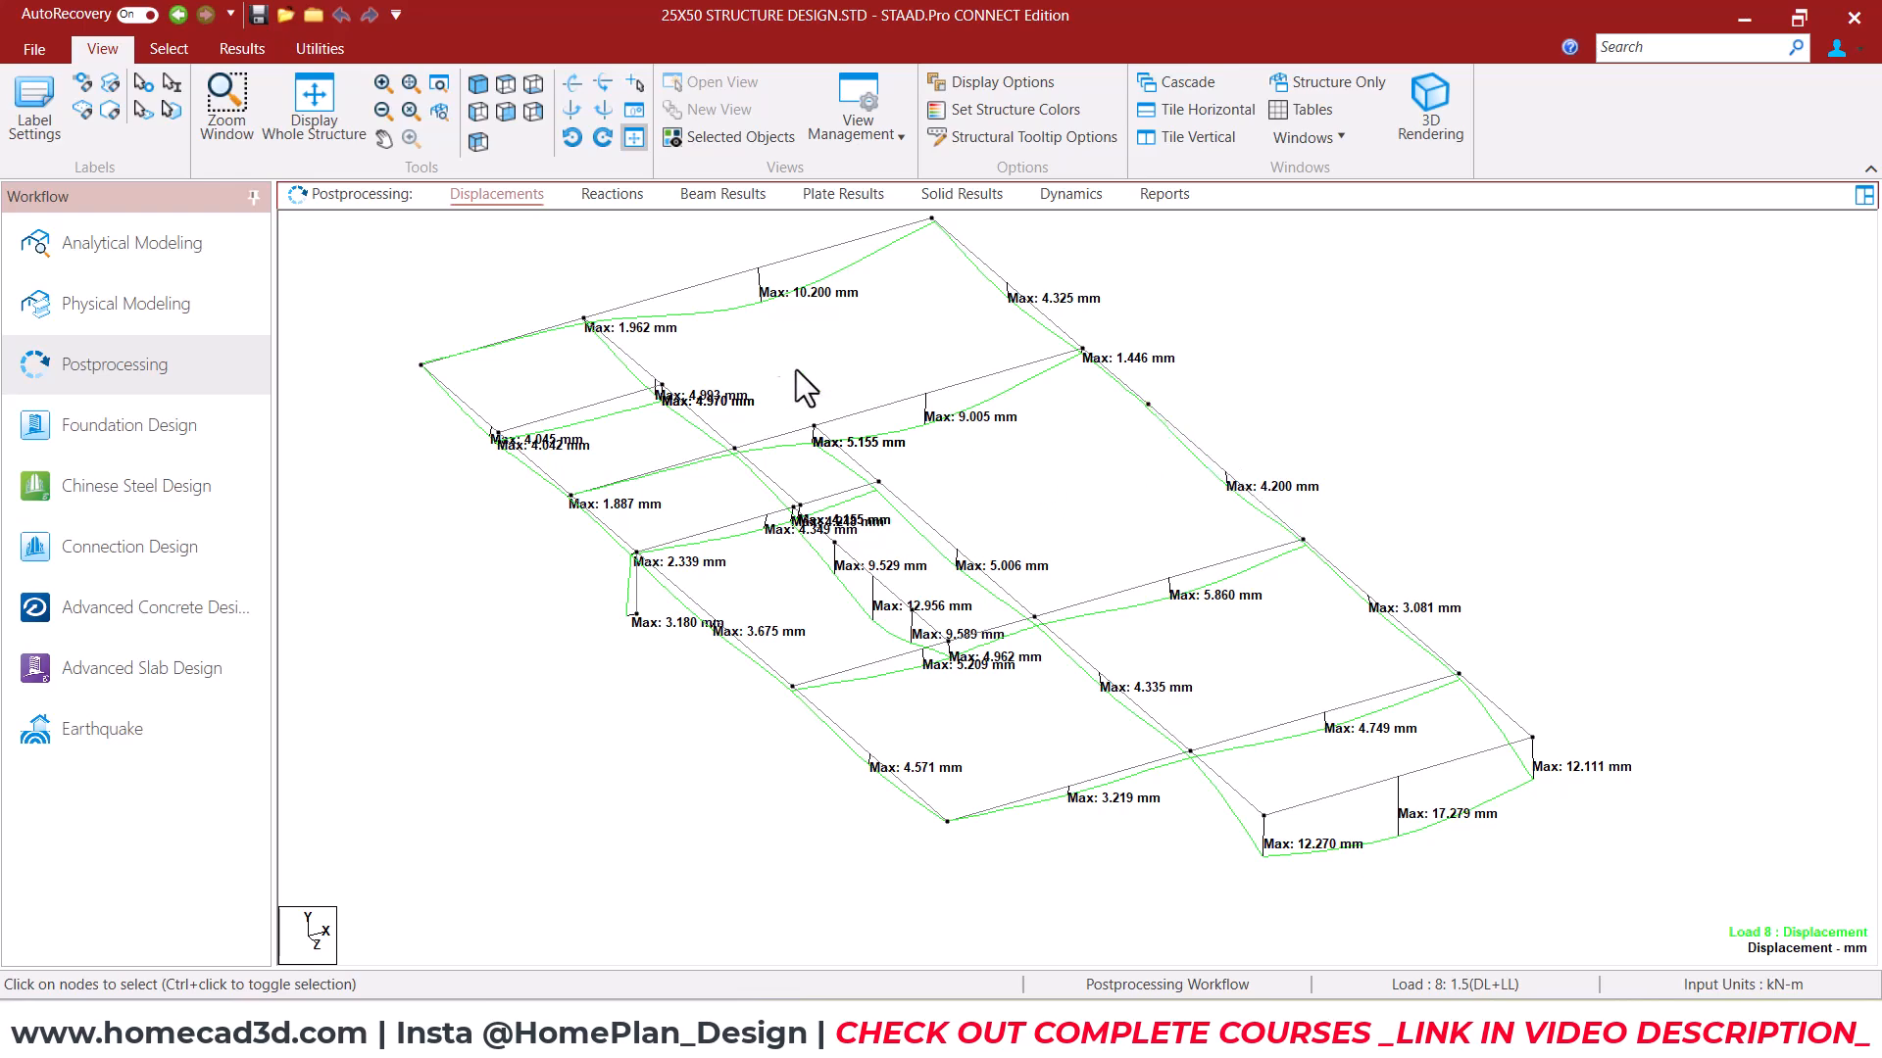
Open the beam details of the rear floor beam labelled Max: 10.200 mm and read its length
left_click(713, 282)
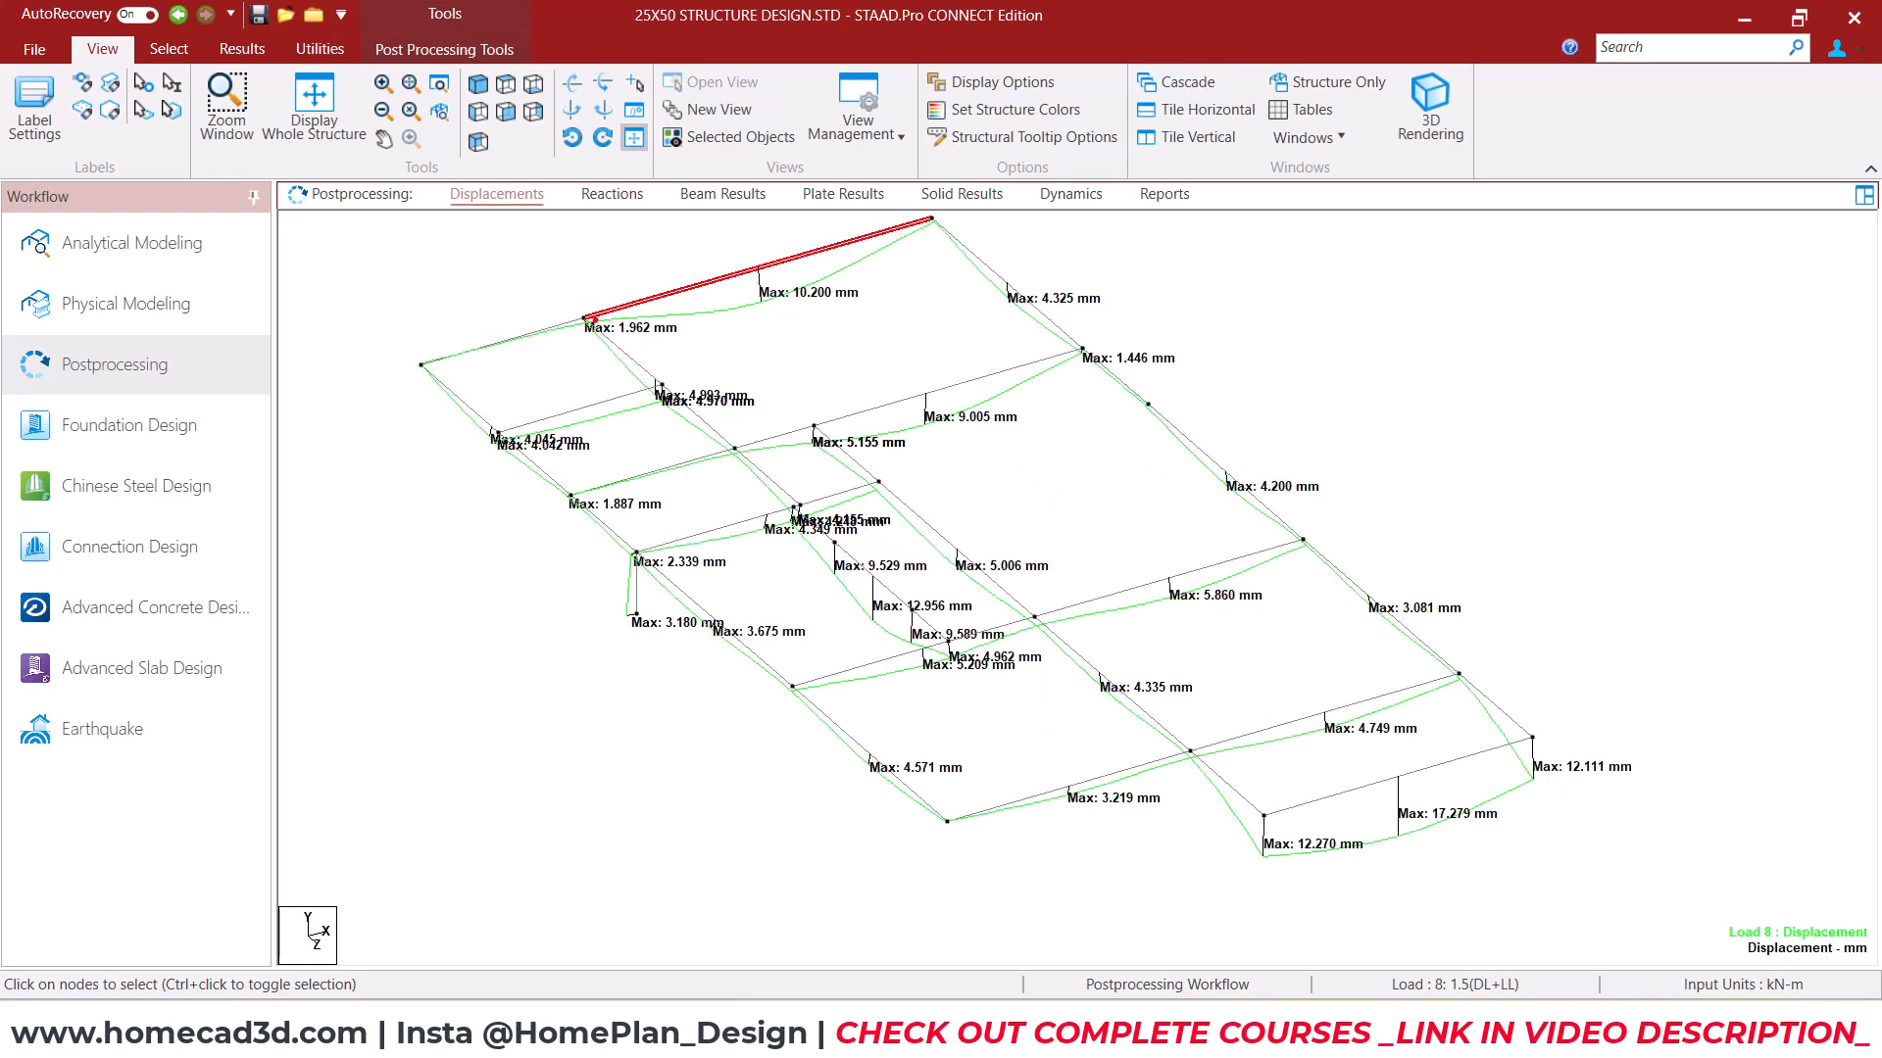
double_click(735, 276)
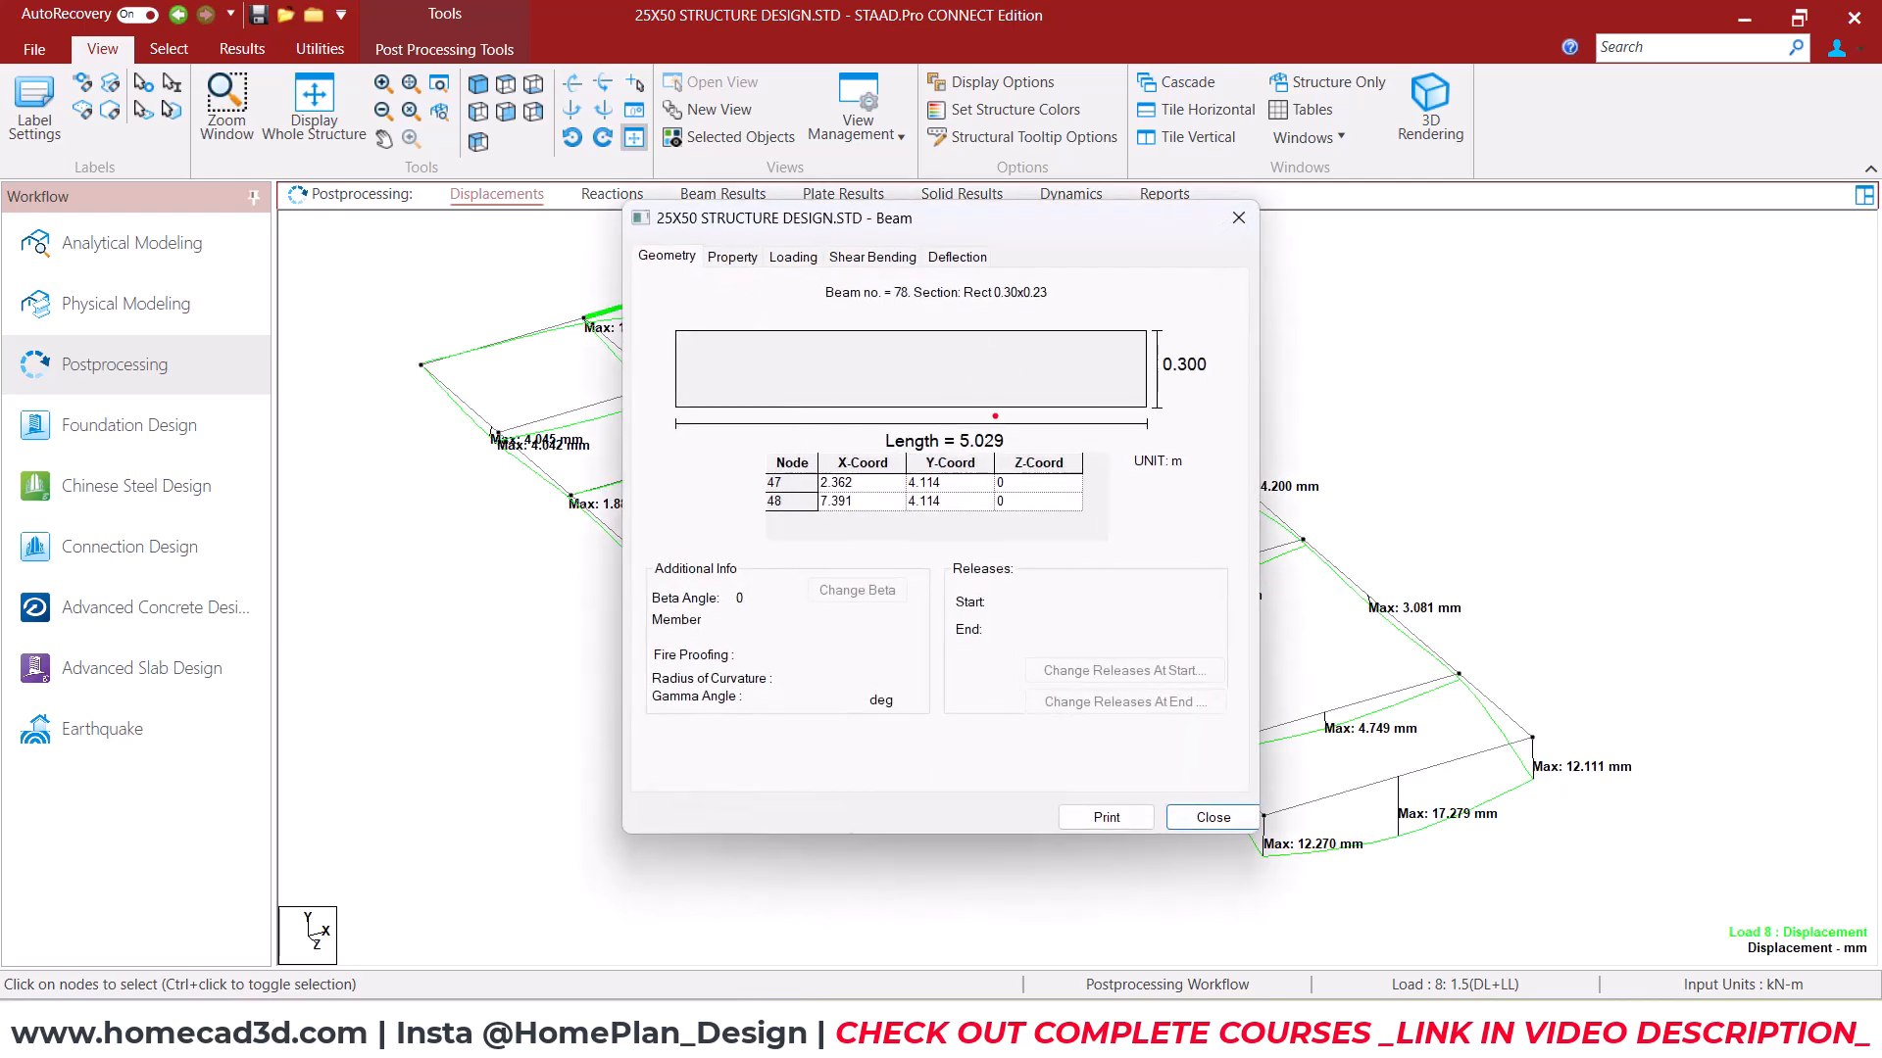
left_click_drag(946, 454, 1026, 452)
Divide the rear beam's length of 5.029 m by 250 in Calculator and close the beam details
key("super")
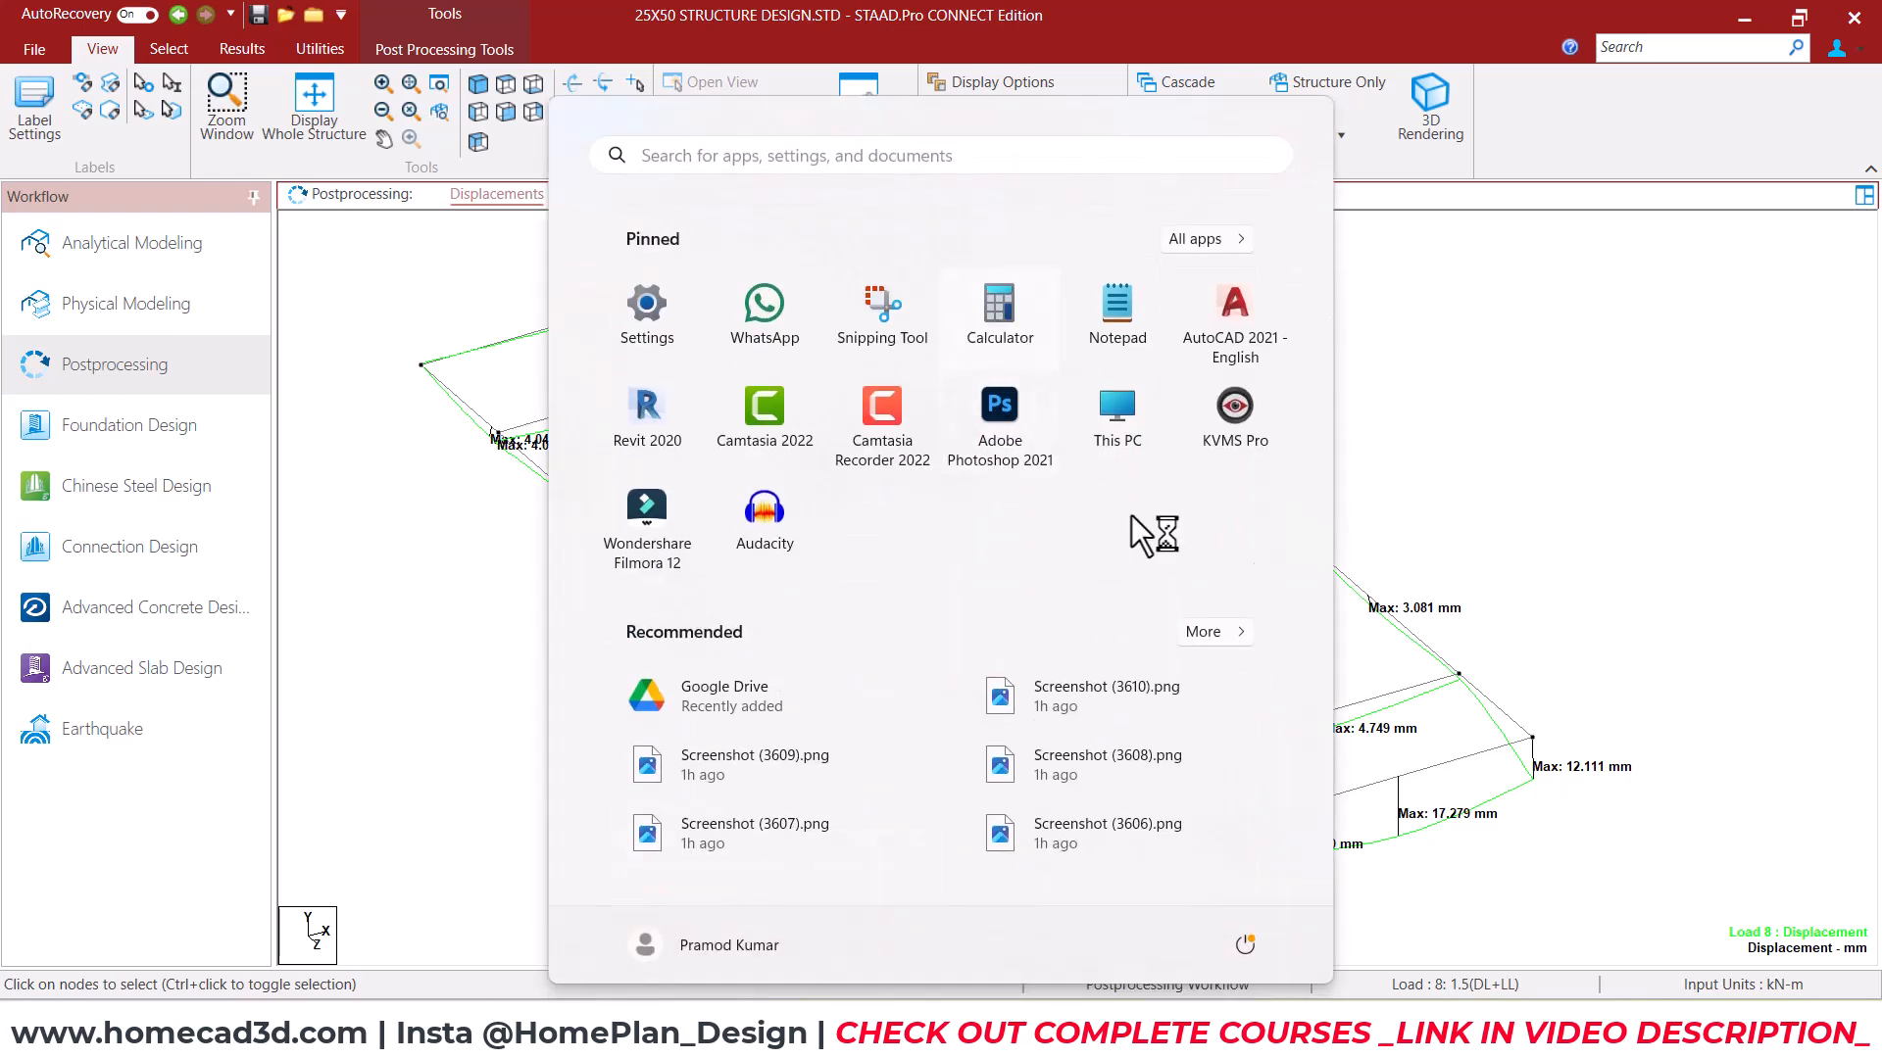
left_click(1000, 313)
type("5.029")
key("slash")
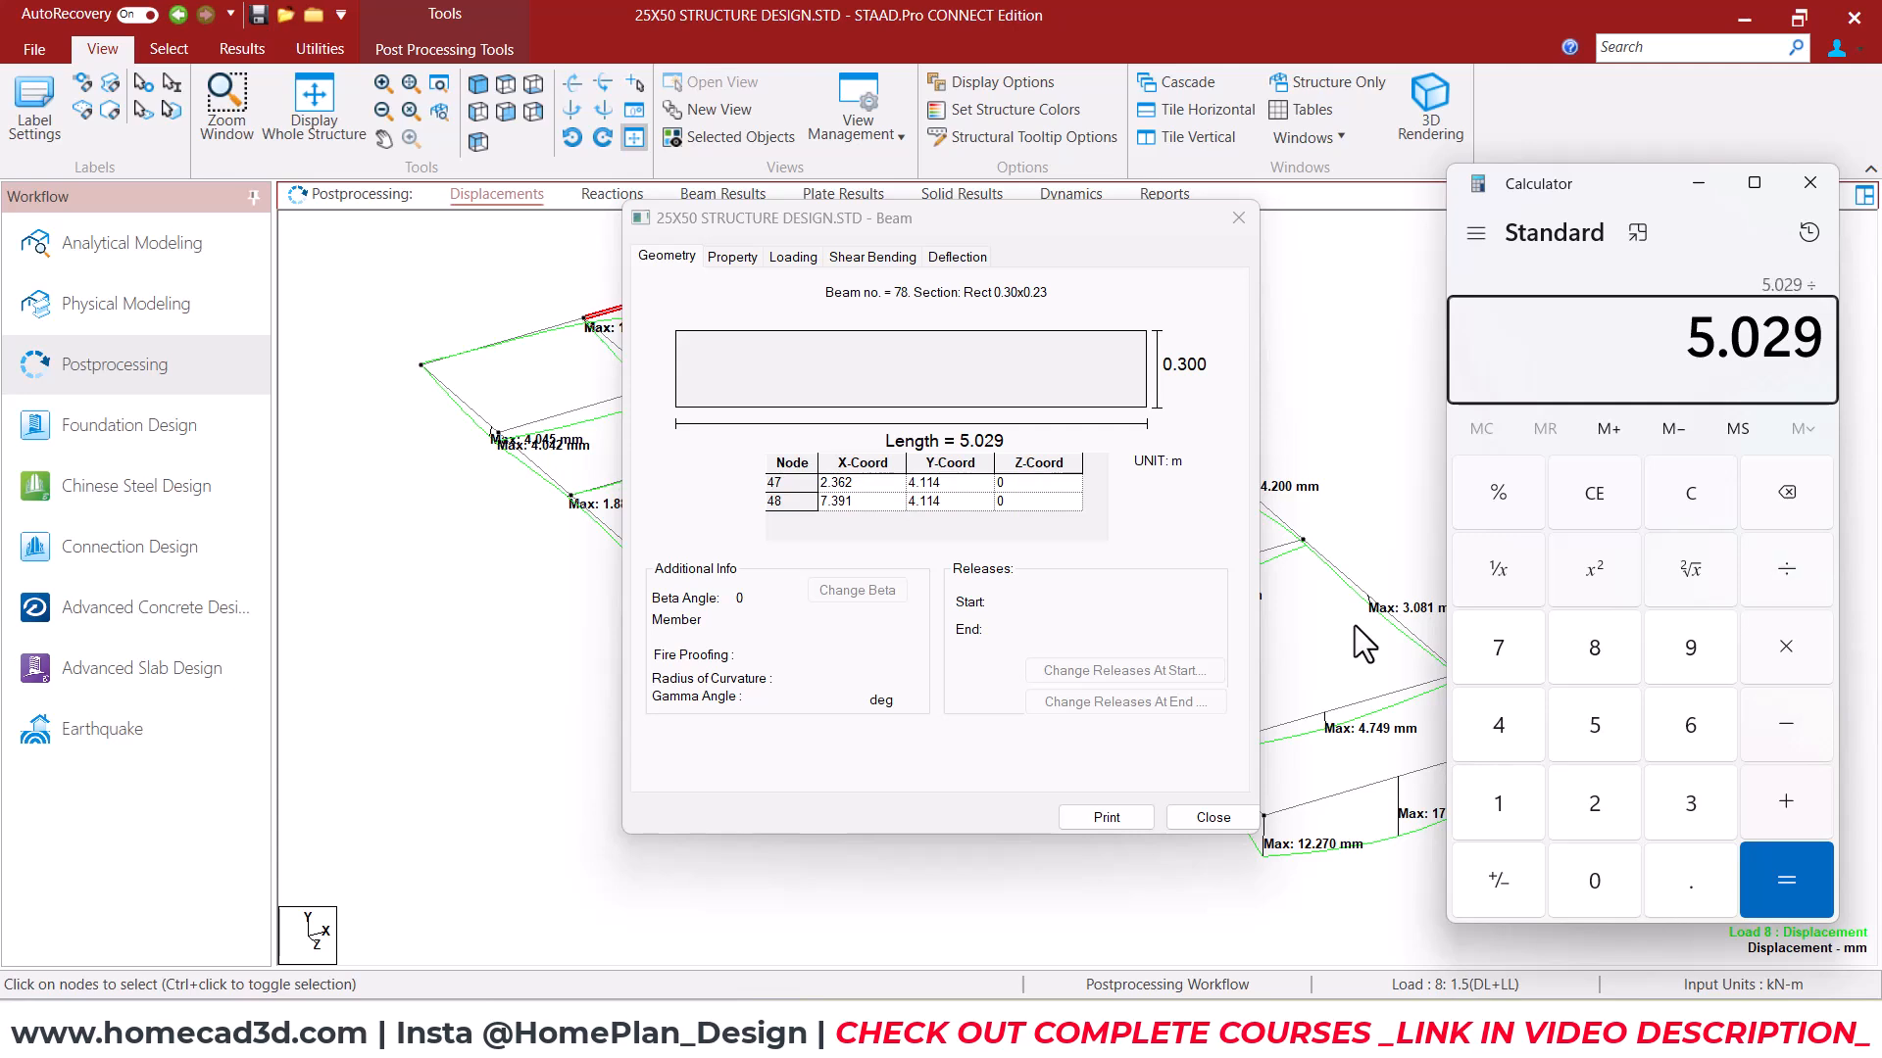
type("250")
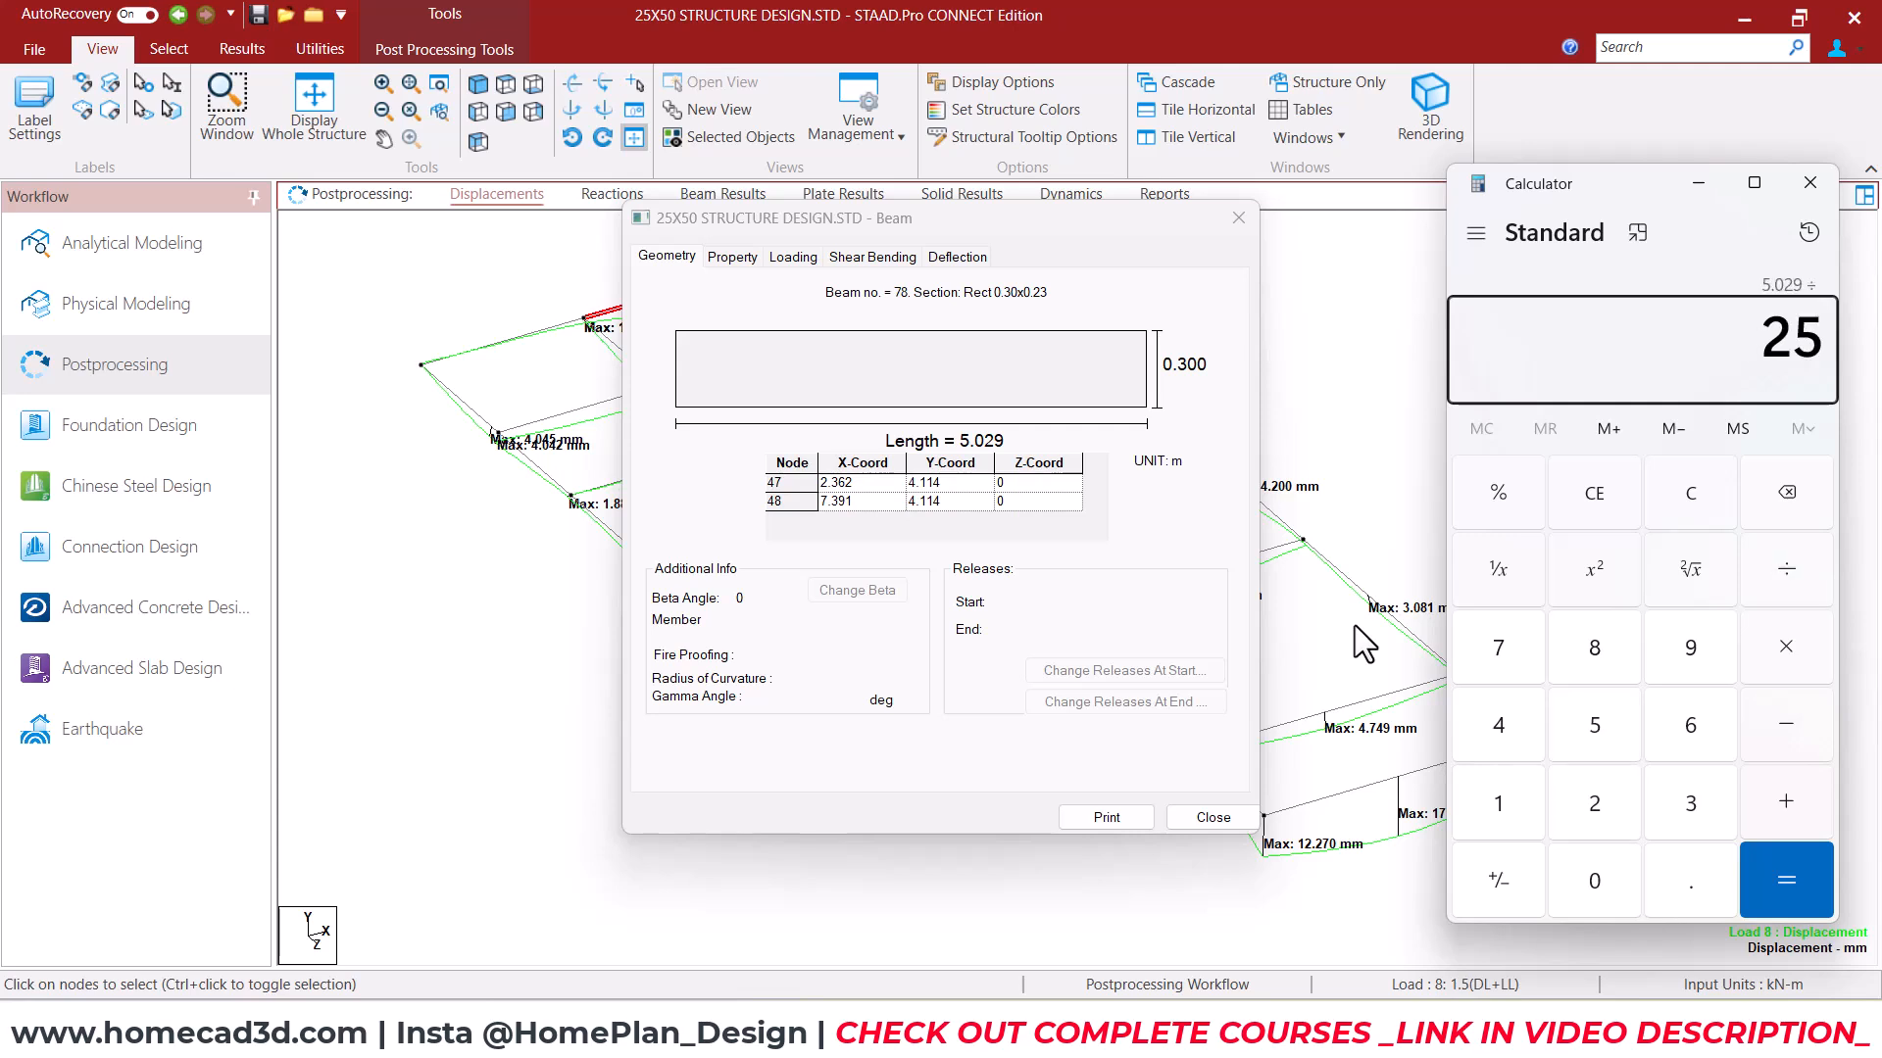
key("Return")
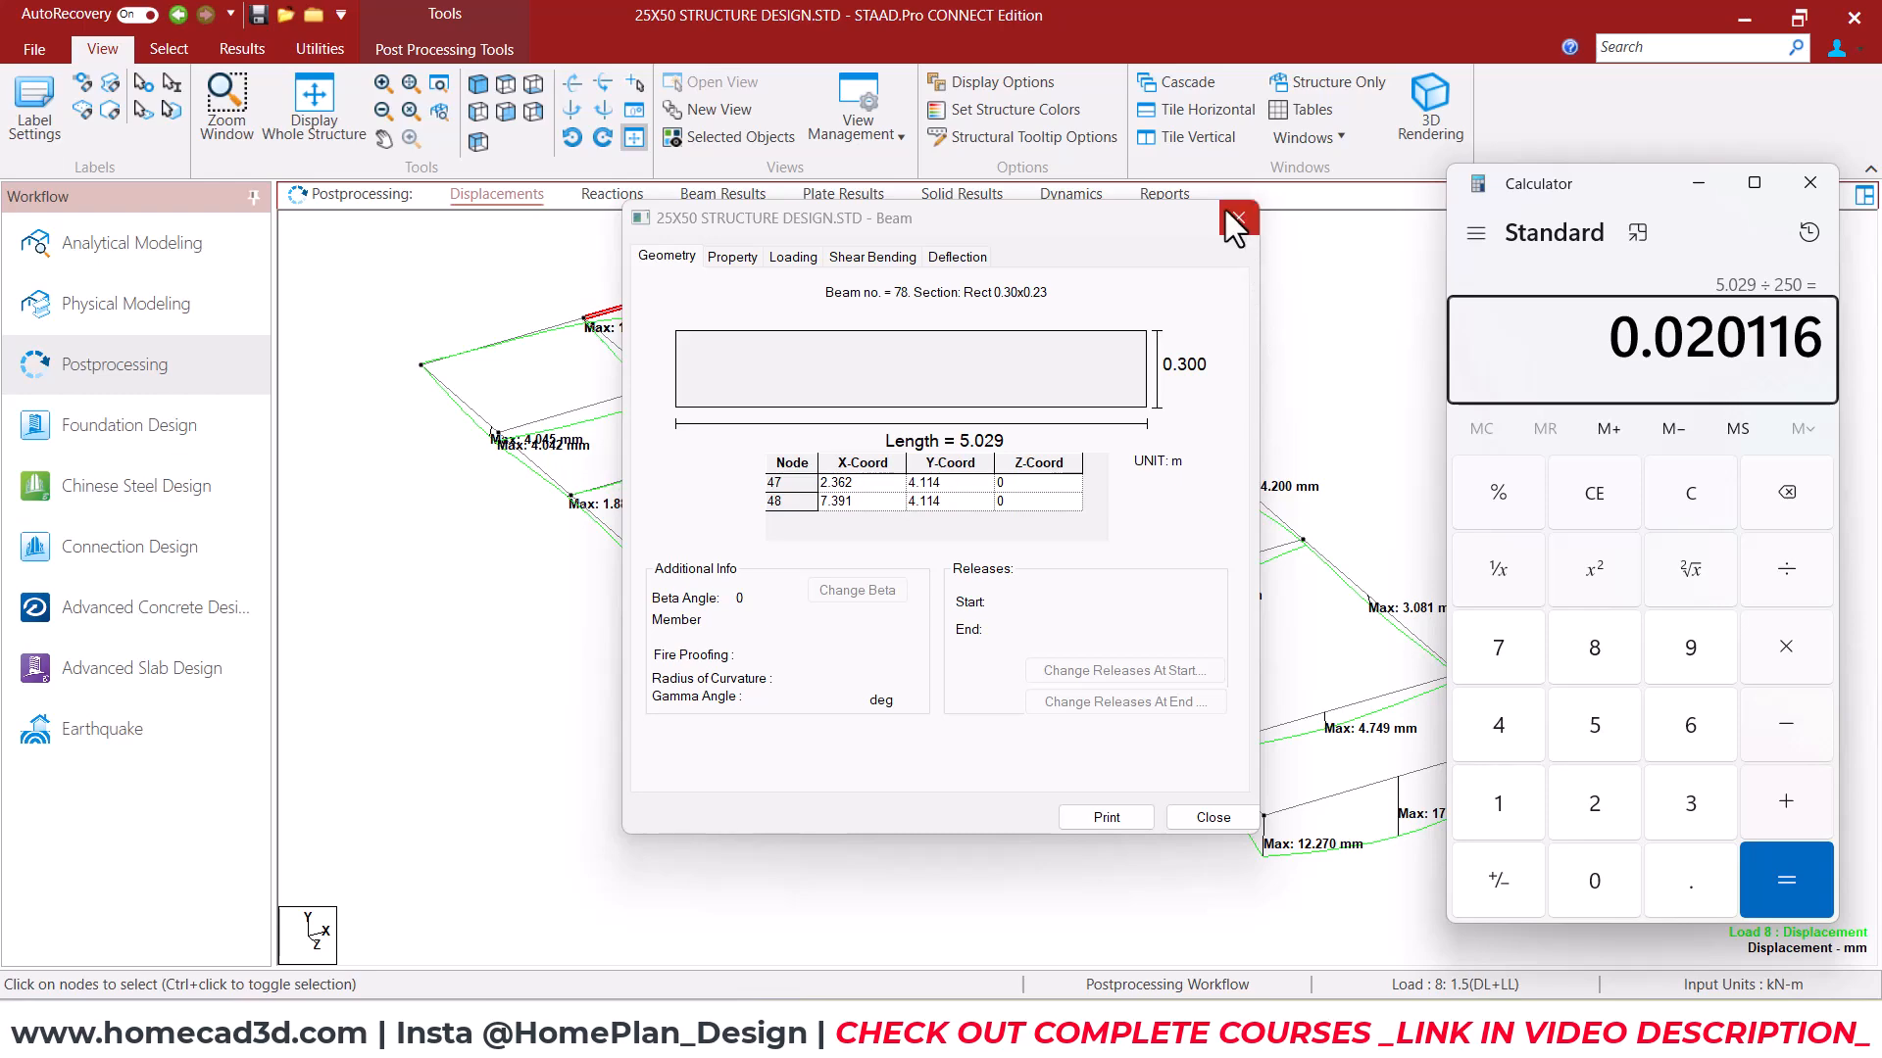
left_click(1236, 217)
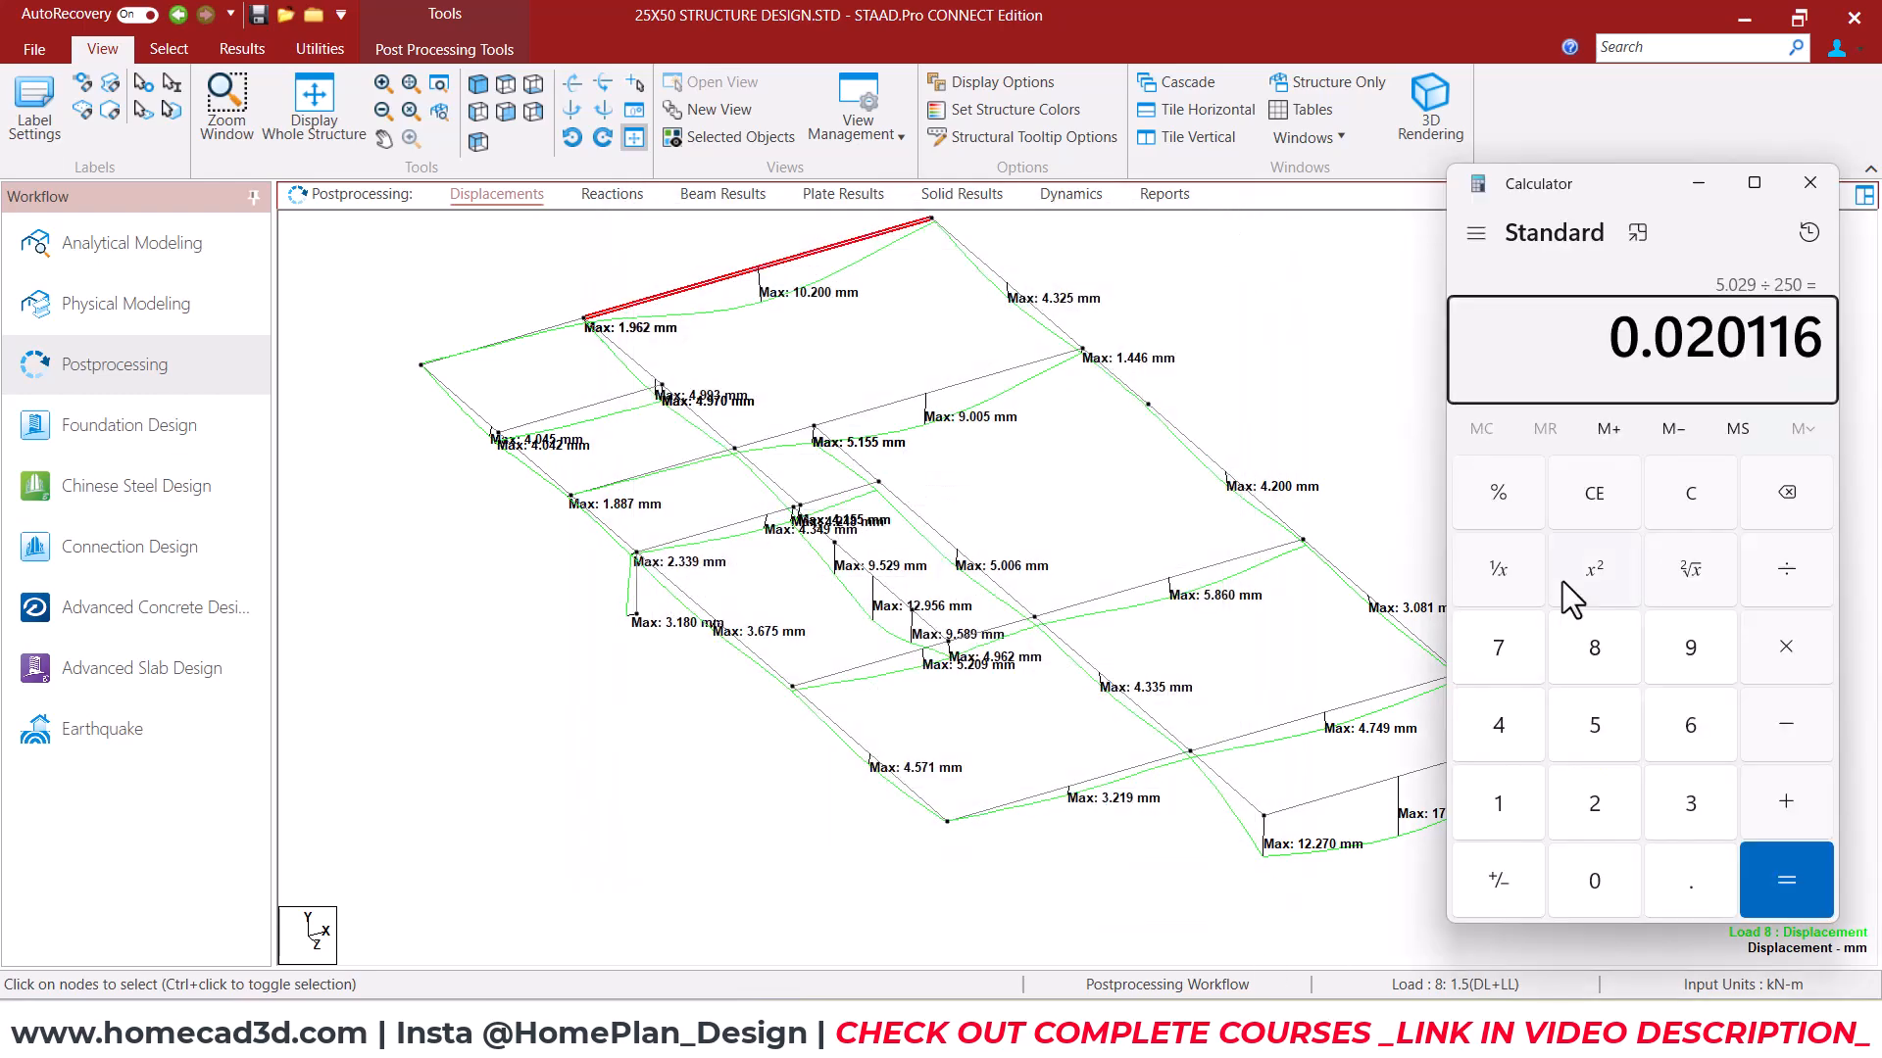
Recalculate the beam's permissible deflection in millimetres as 5029 divided by 250
type("50")
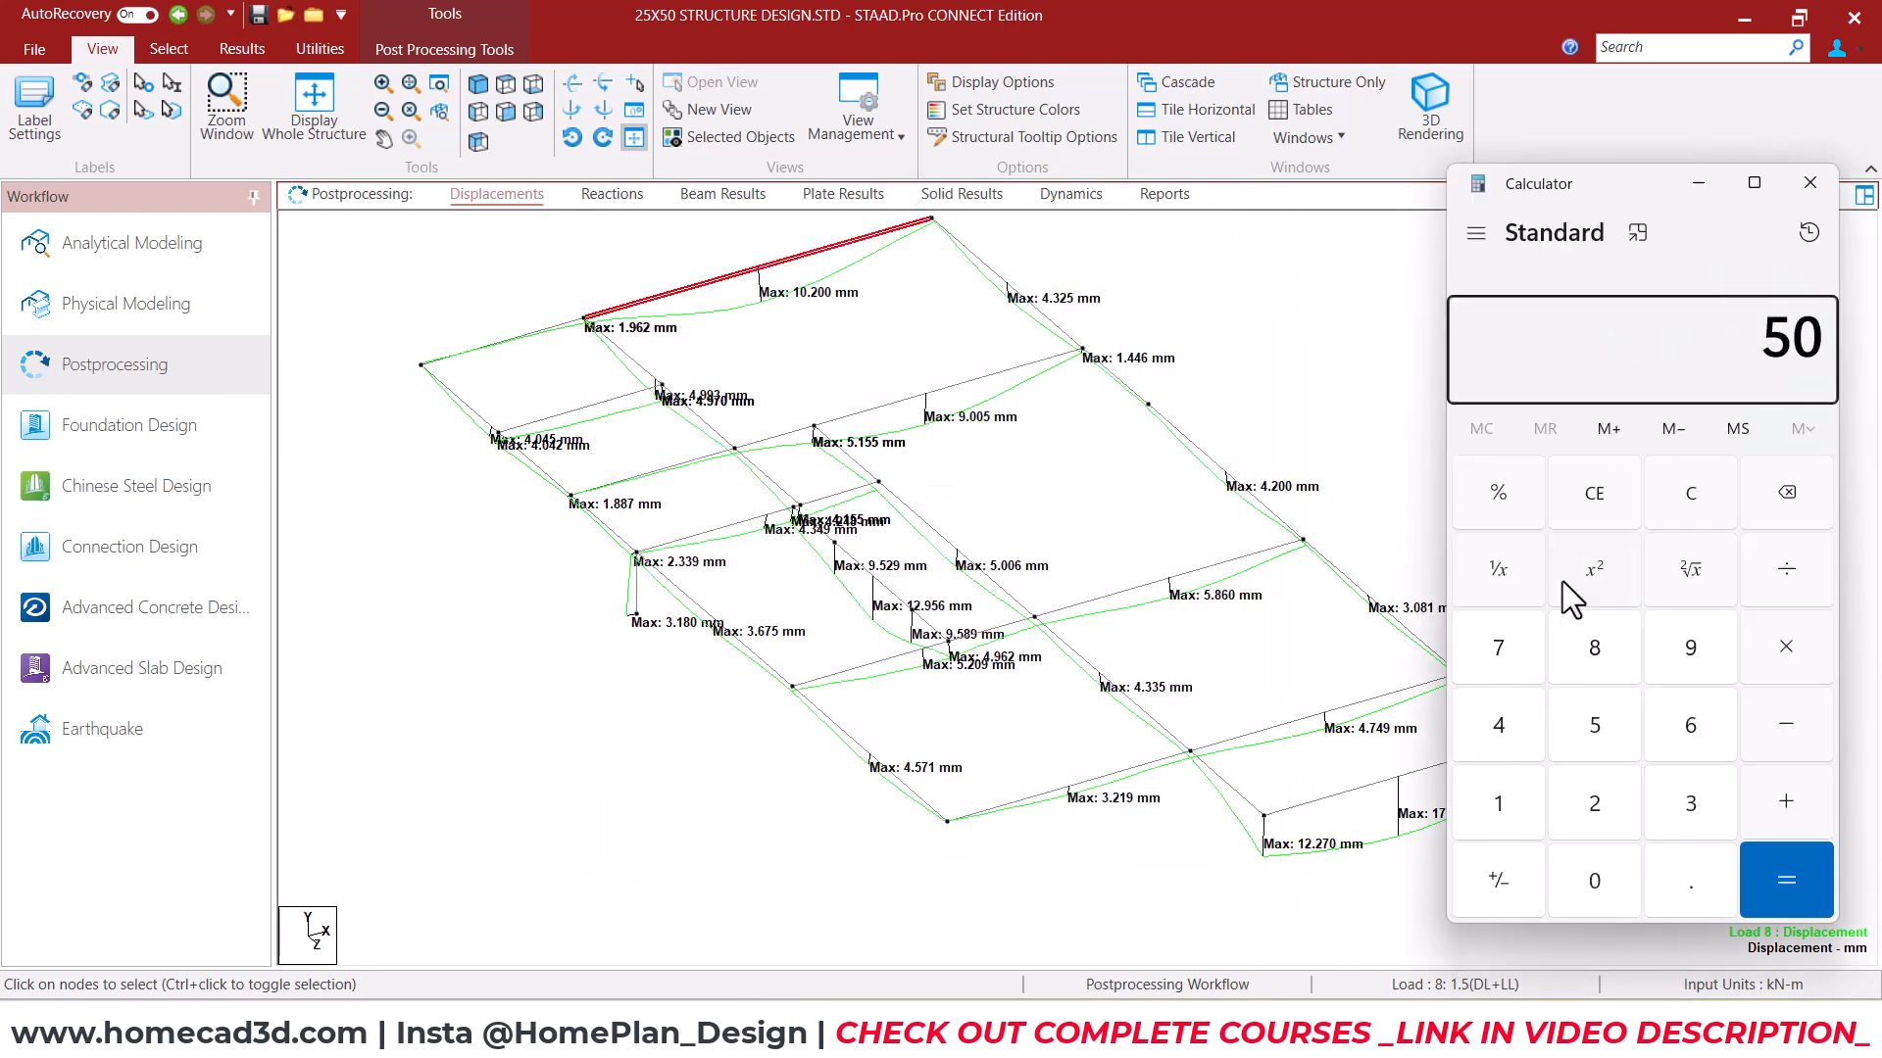
type("29")
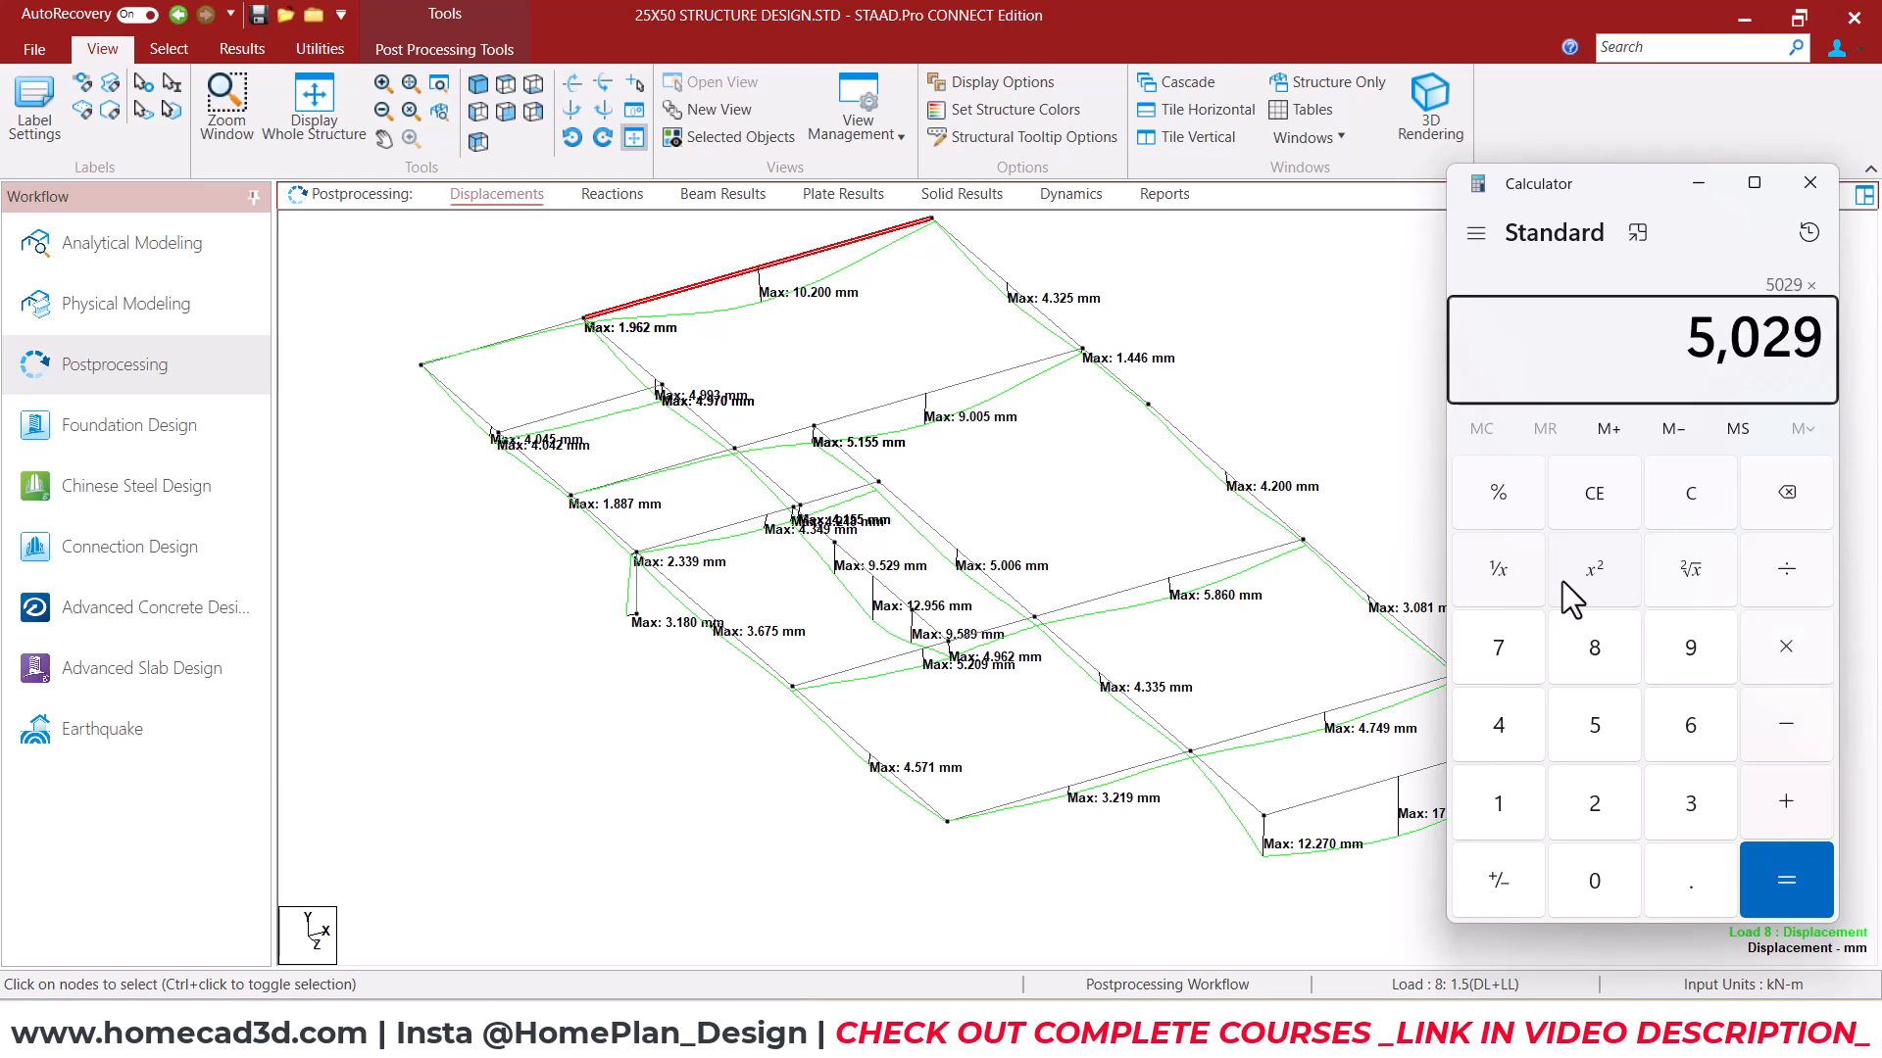
type("/250")
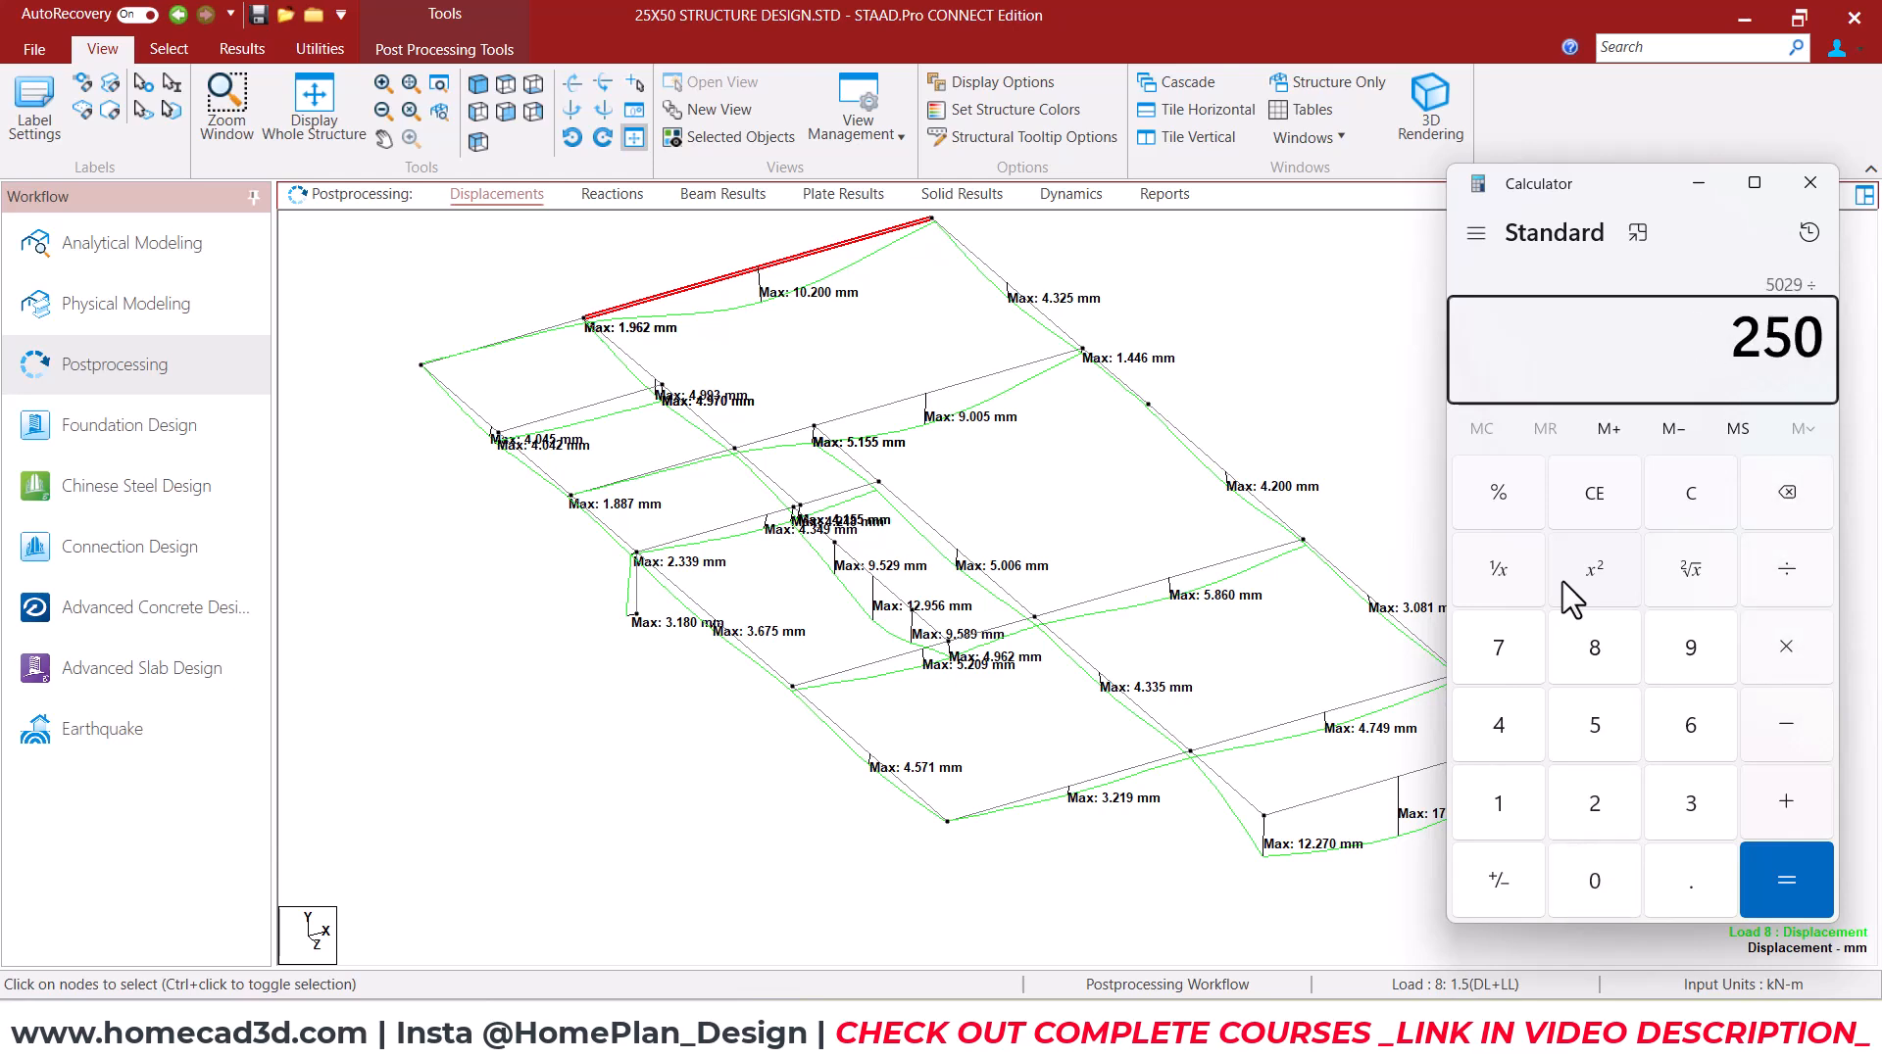
key("Return")
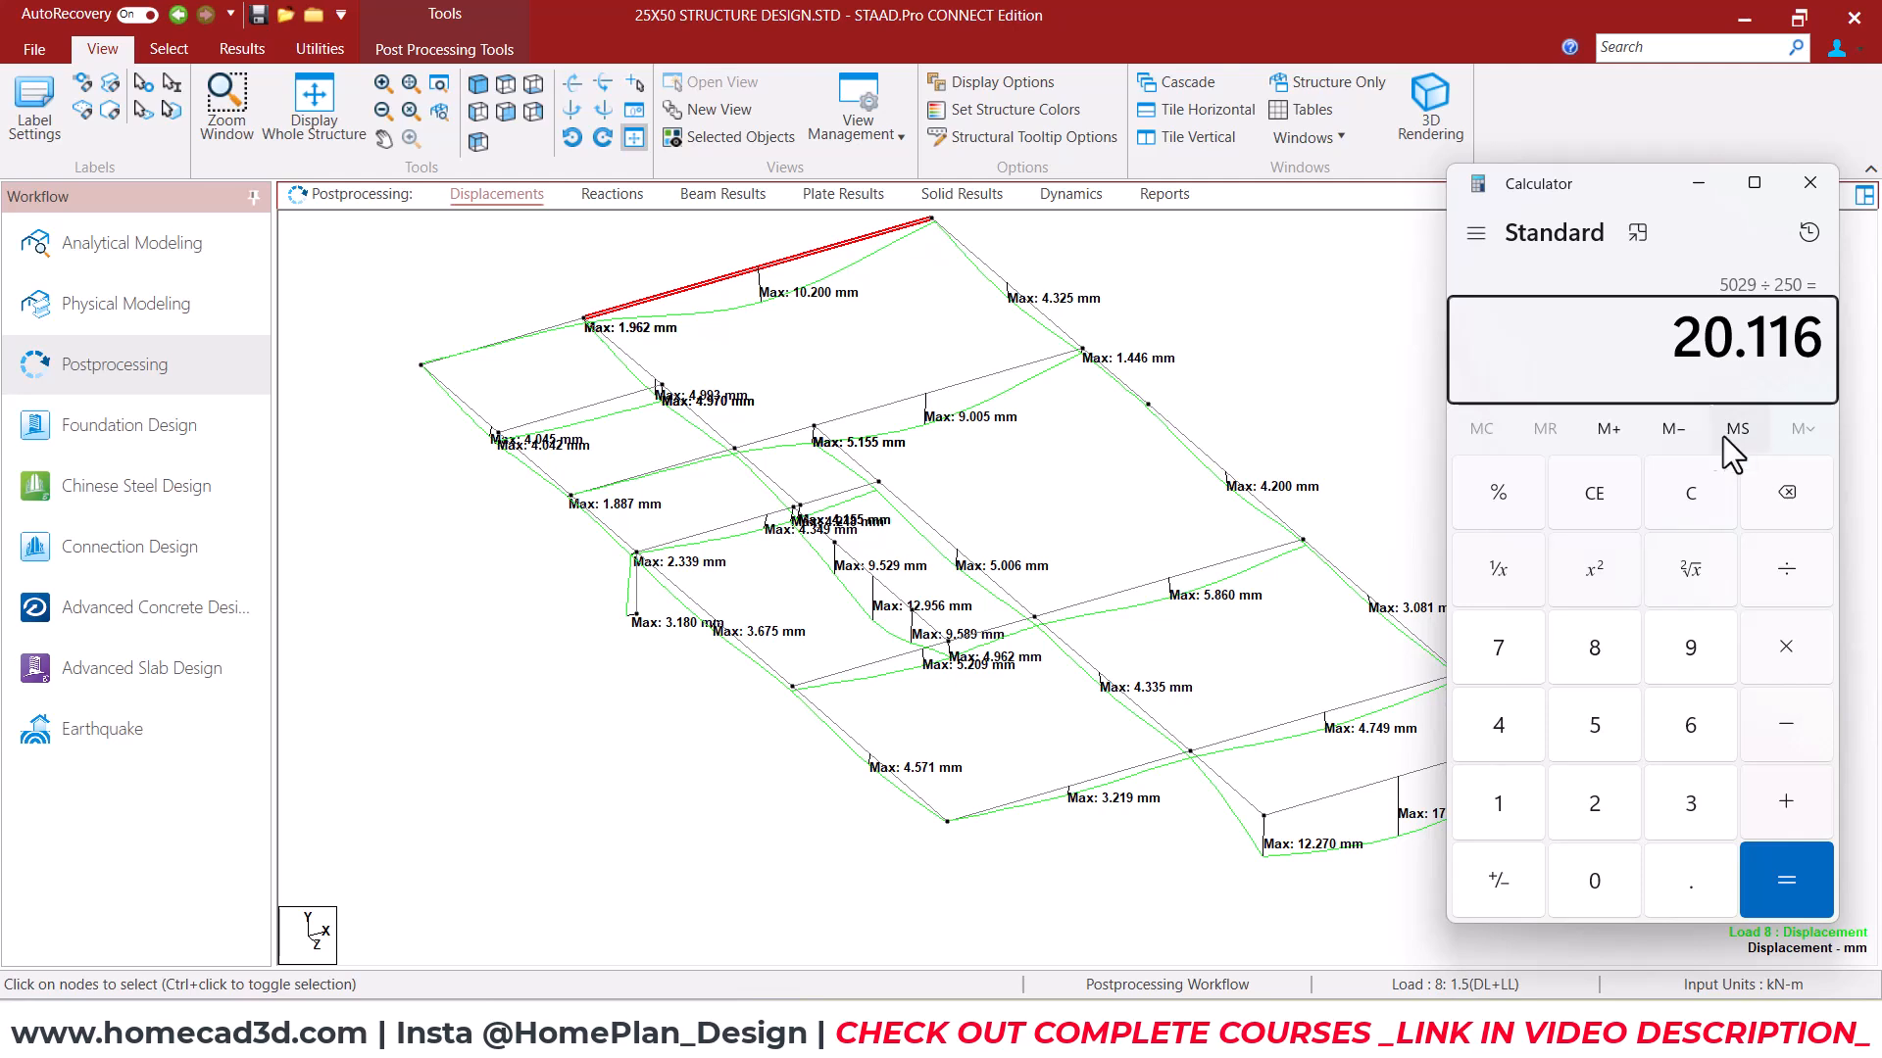
Compare the calculated deflection limit with the rear beam's maximum displacement, close Calculator and clear the beam selection
left_click_drag(1619, 380, 1834, 382)
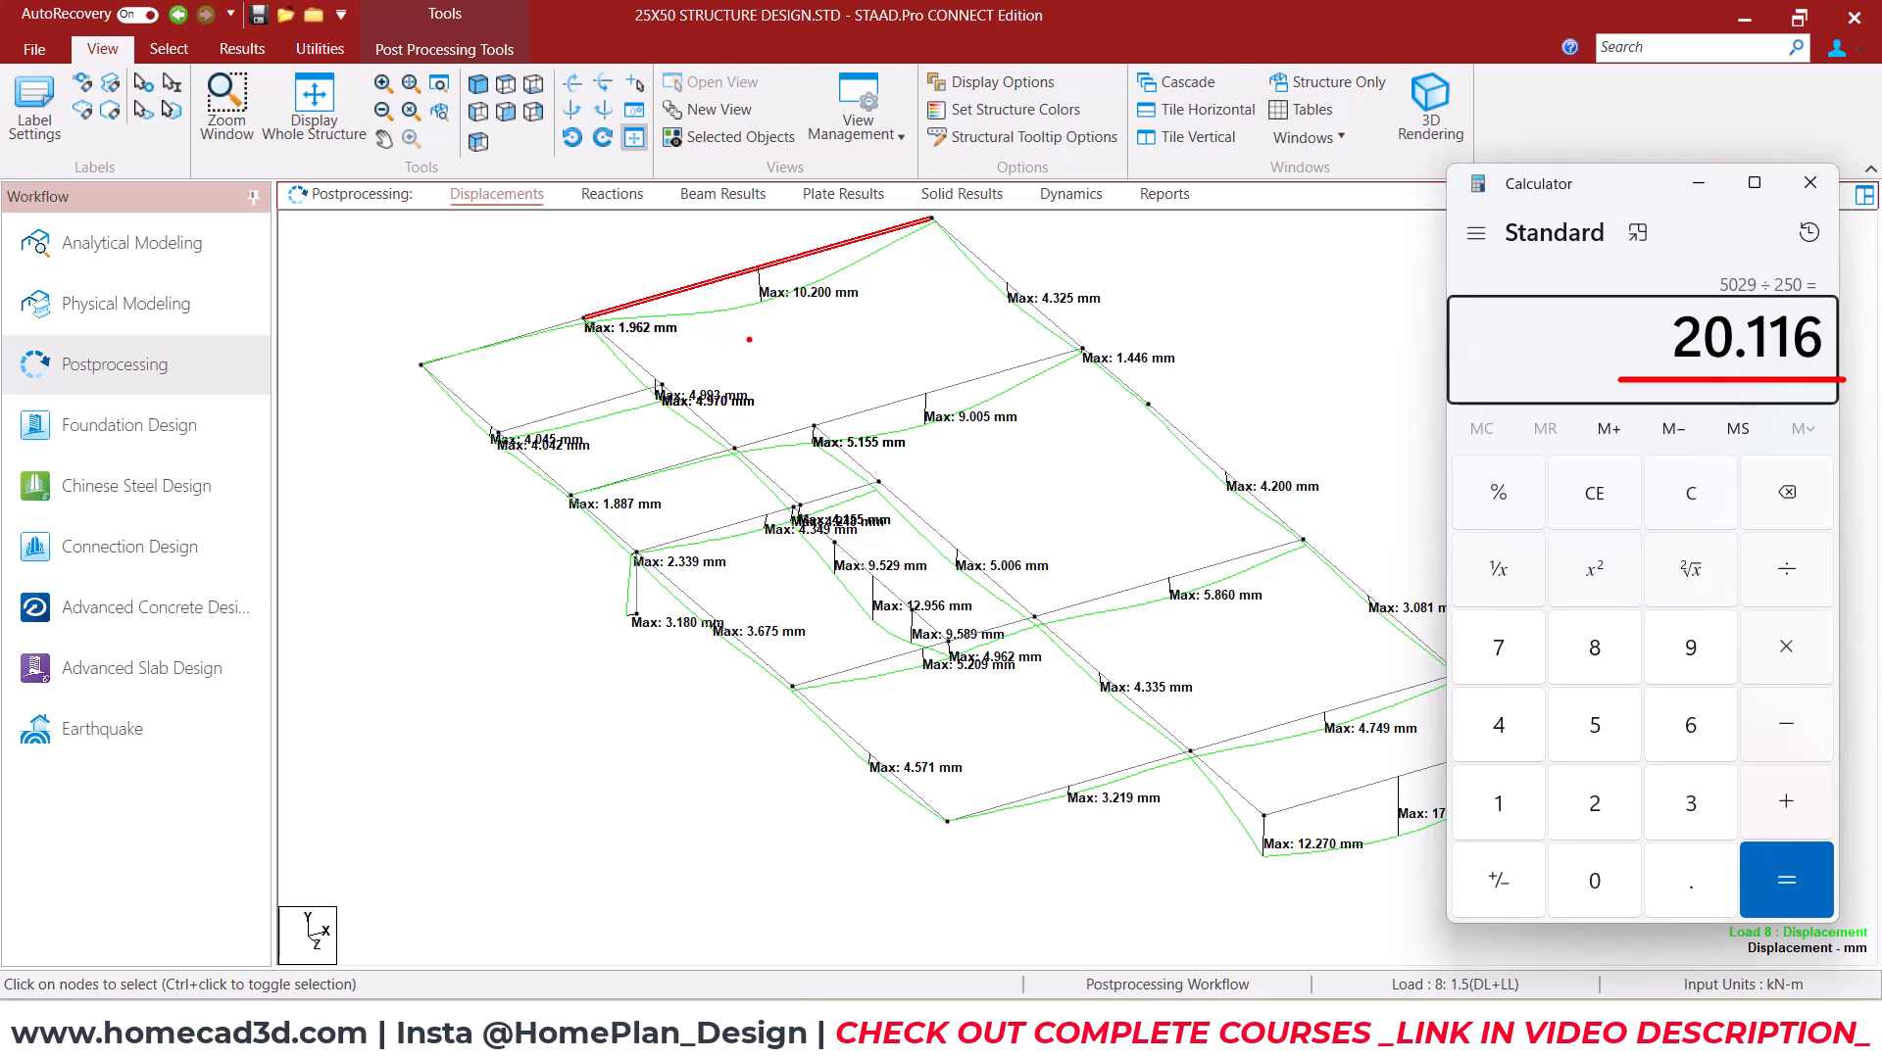
mouse_move(776, 304)
left_mouse_down()
mouse_move(862, 297)
mouse_move(870, 263)
left_mouse_up()
mouse_move(1653, 286)
left_mouse_down()
mouse_move(1734, 408)
mouse_move(1813, 333)
left_mouse_up()
mouse_move(926, 277)
left_mouse_down()
mouse_move(865, 328)
mouse_move(906, 312)
left_mouse_up()
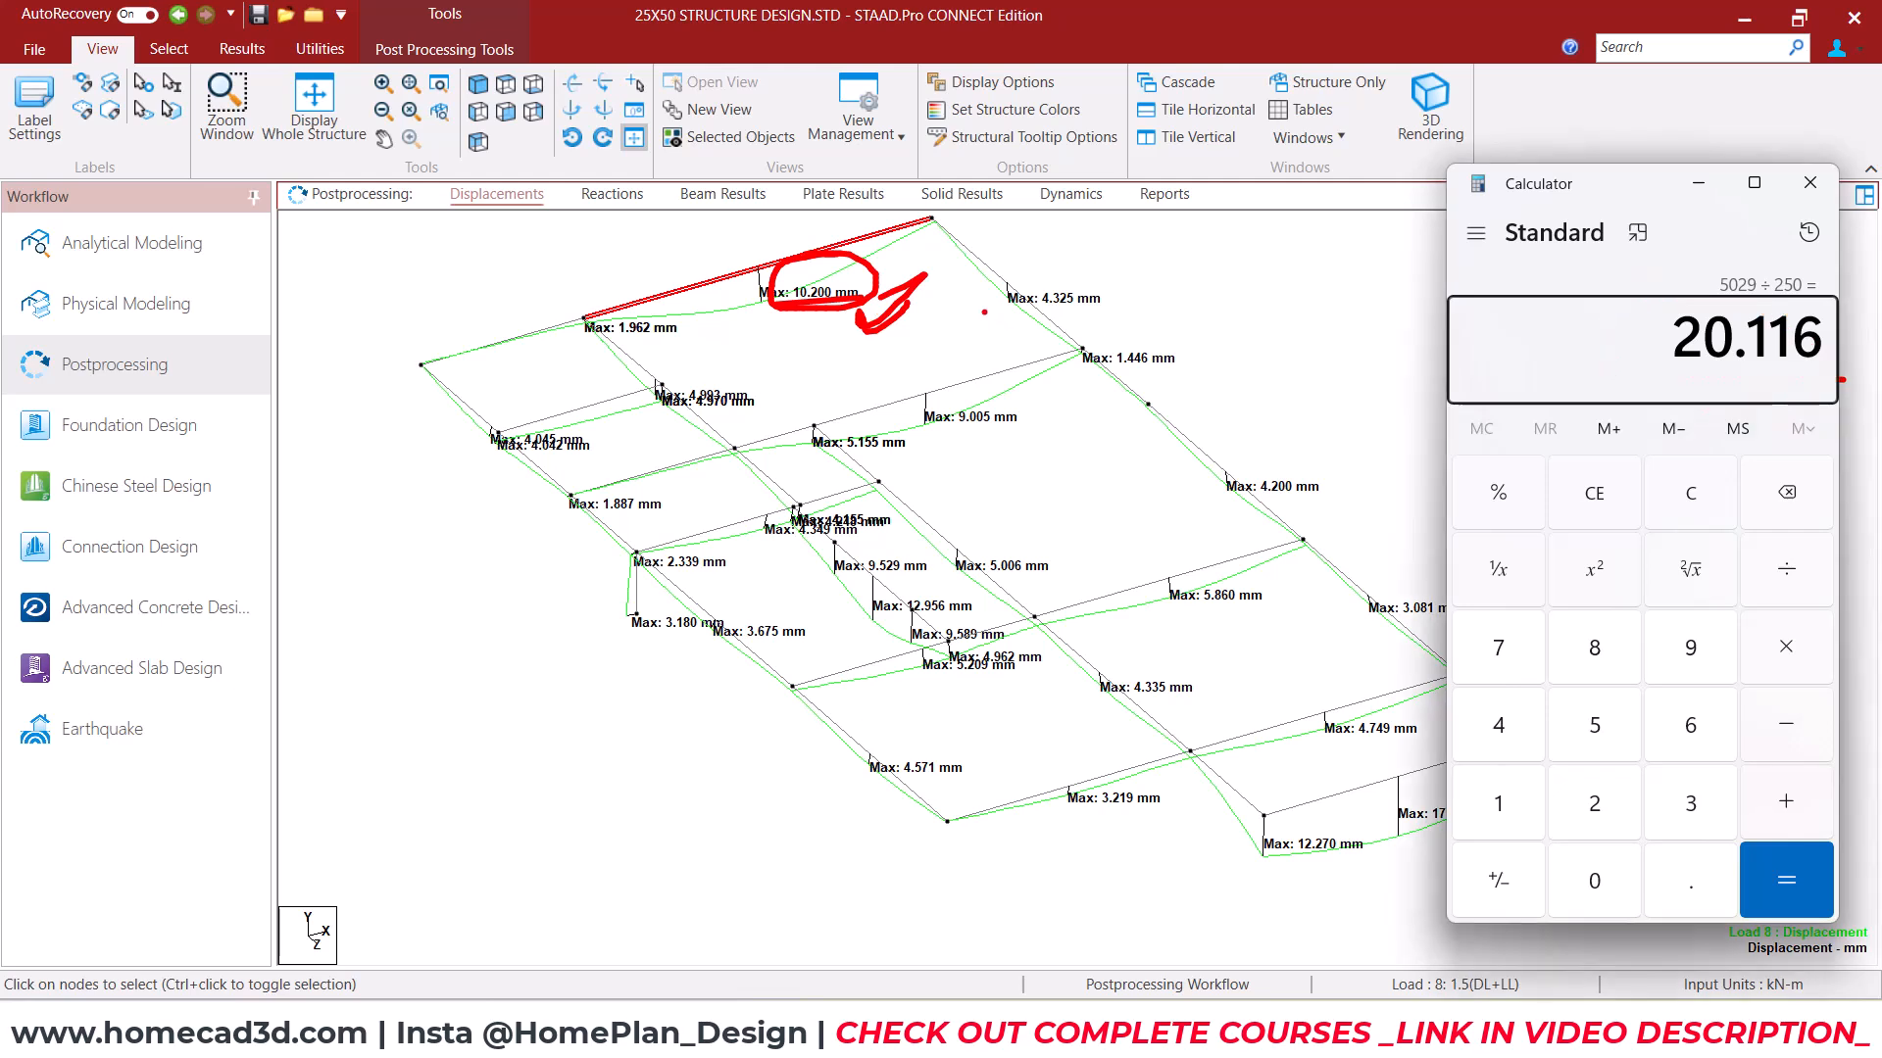
key("Escape")
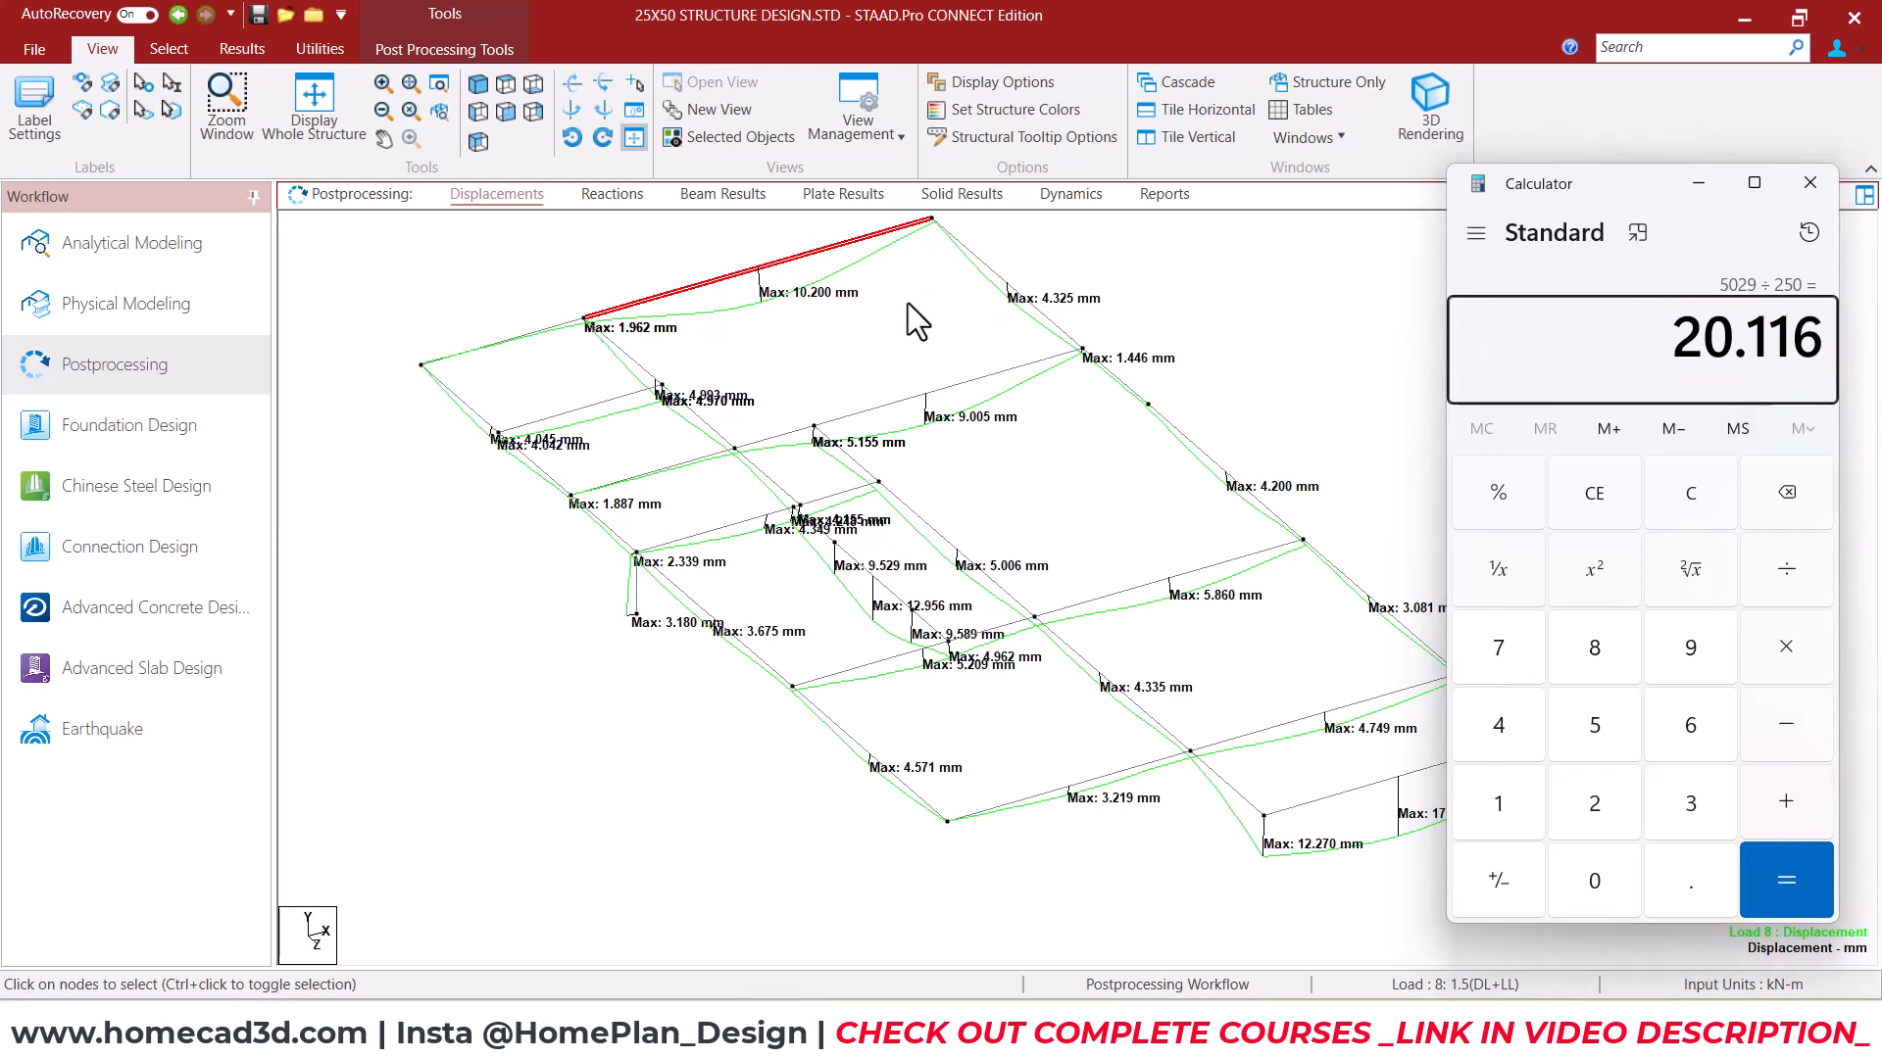
left_click(1810, 183)
left_click(1337, 374)
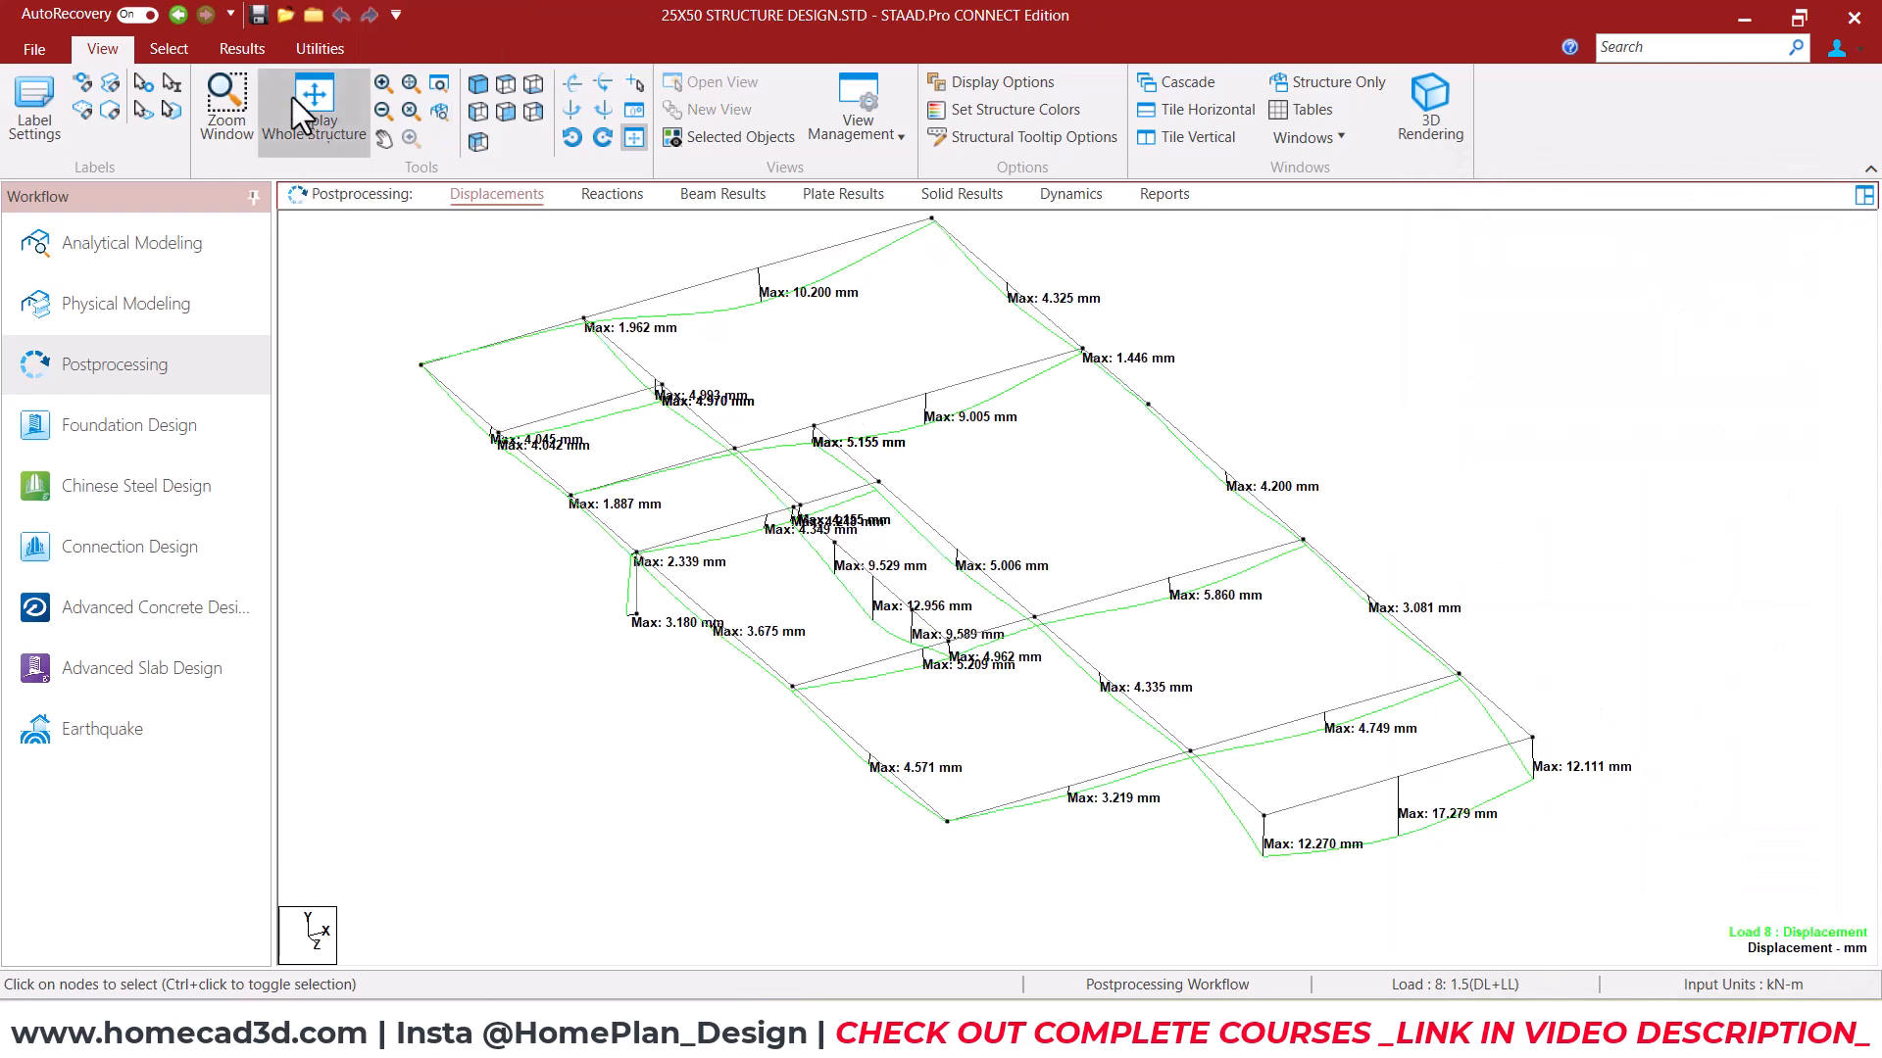
Replace the displacement diagram with the FY shear force diagram for the isolated floor
left_click(168, 39)
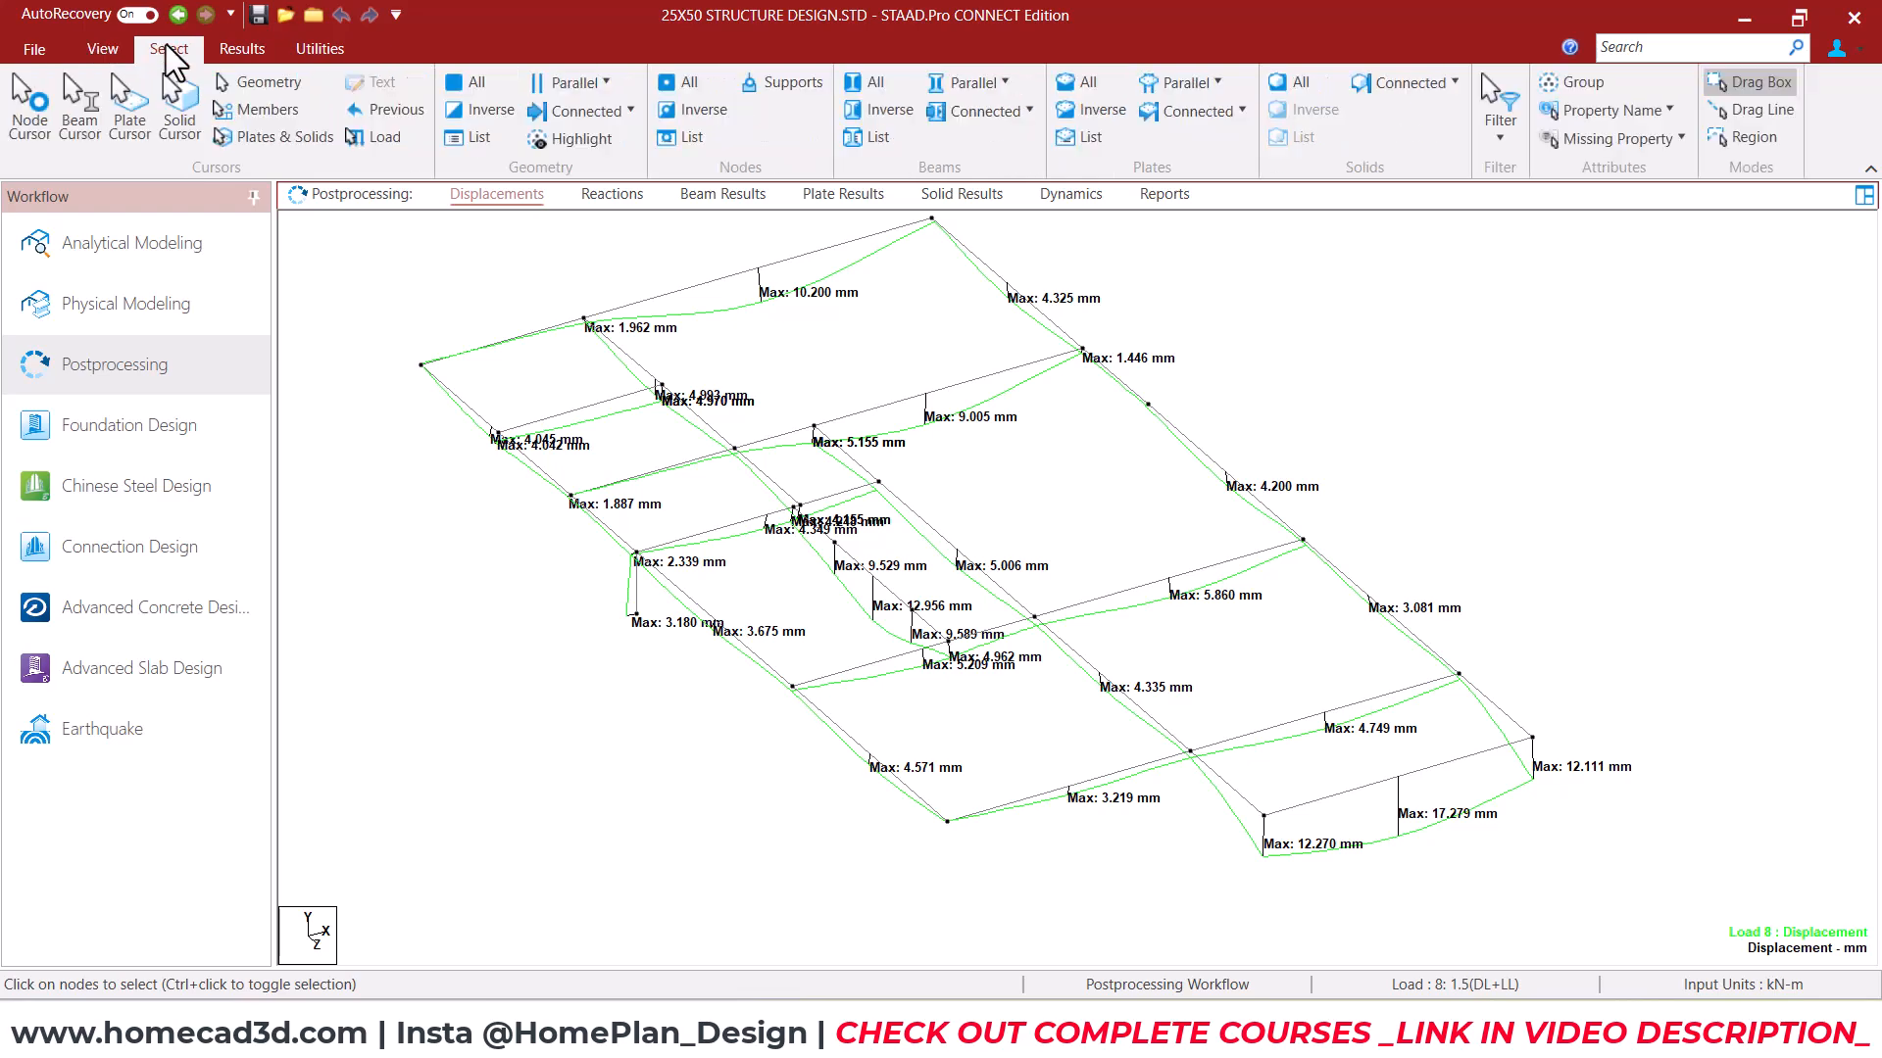
left_click(253, 47)
left_click(446, 109)
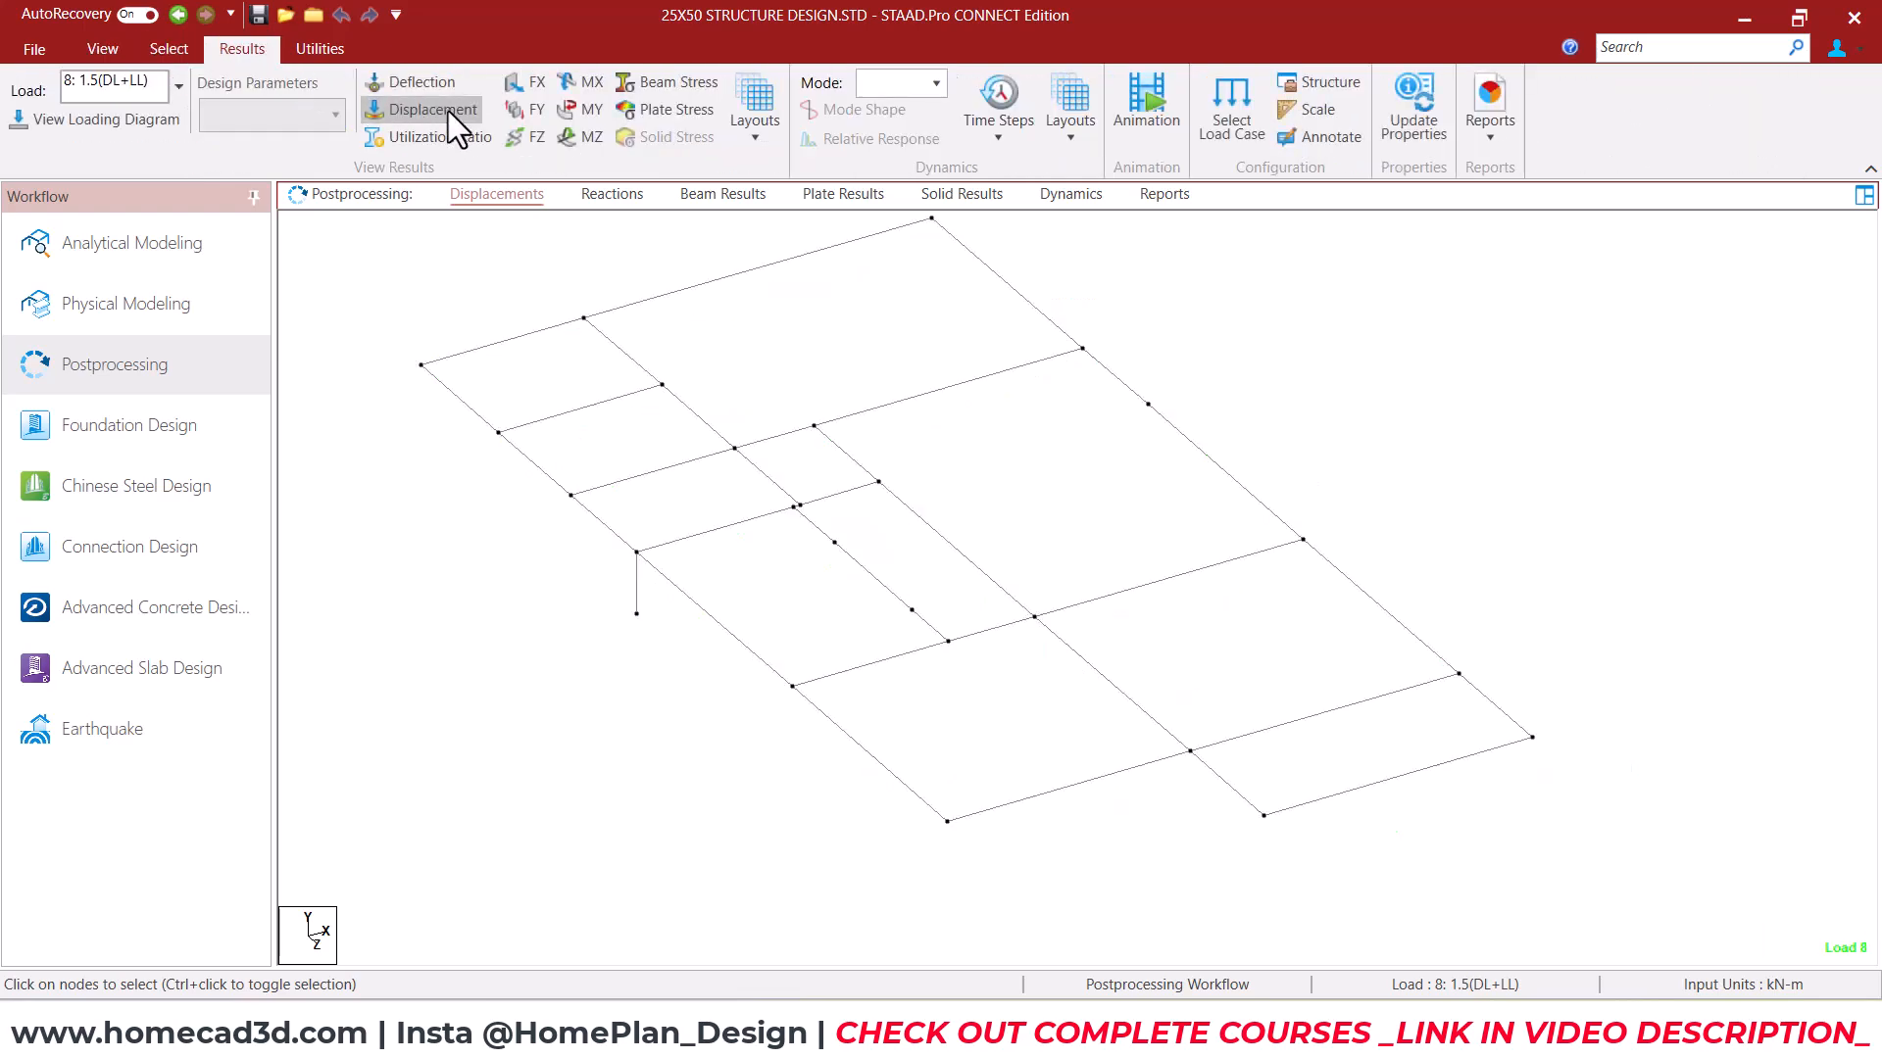
left_click(536, 110)
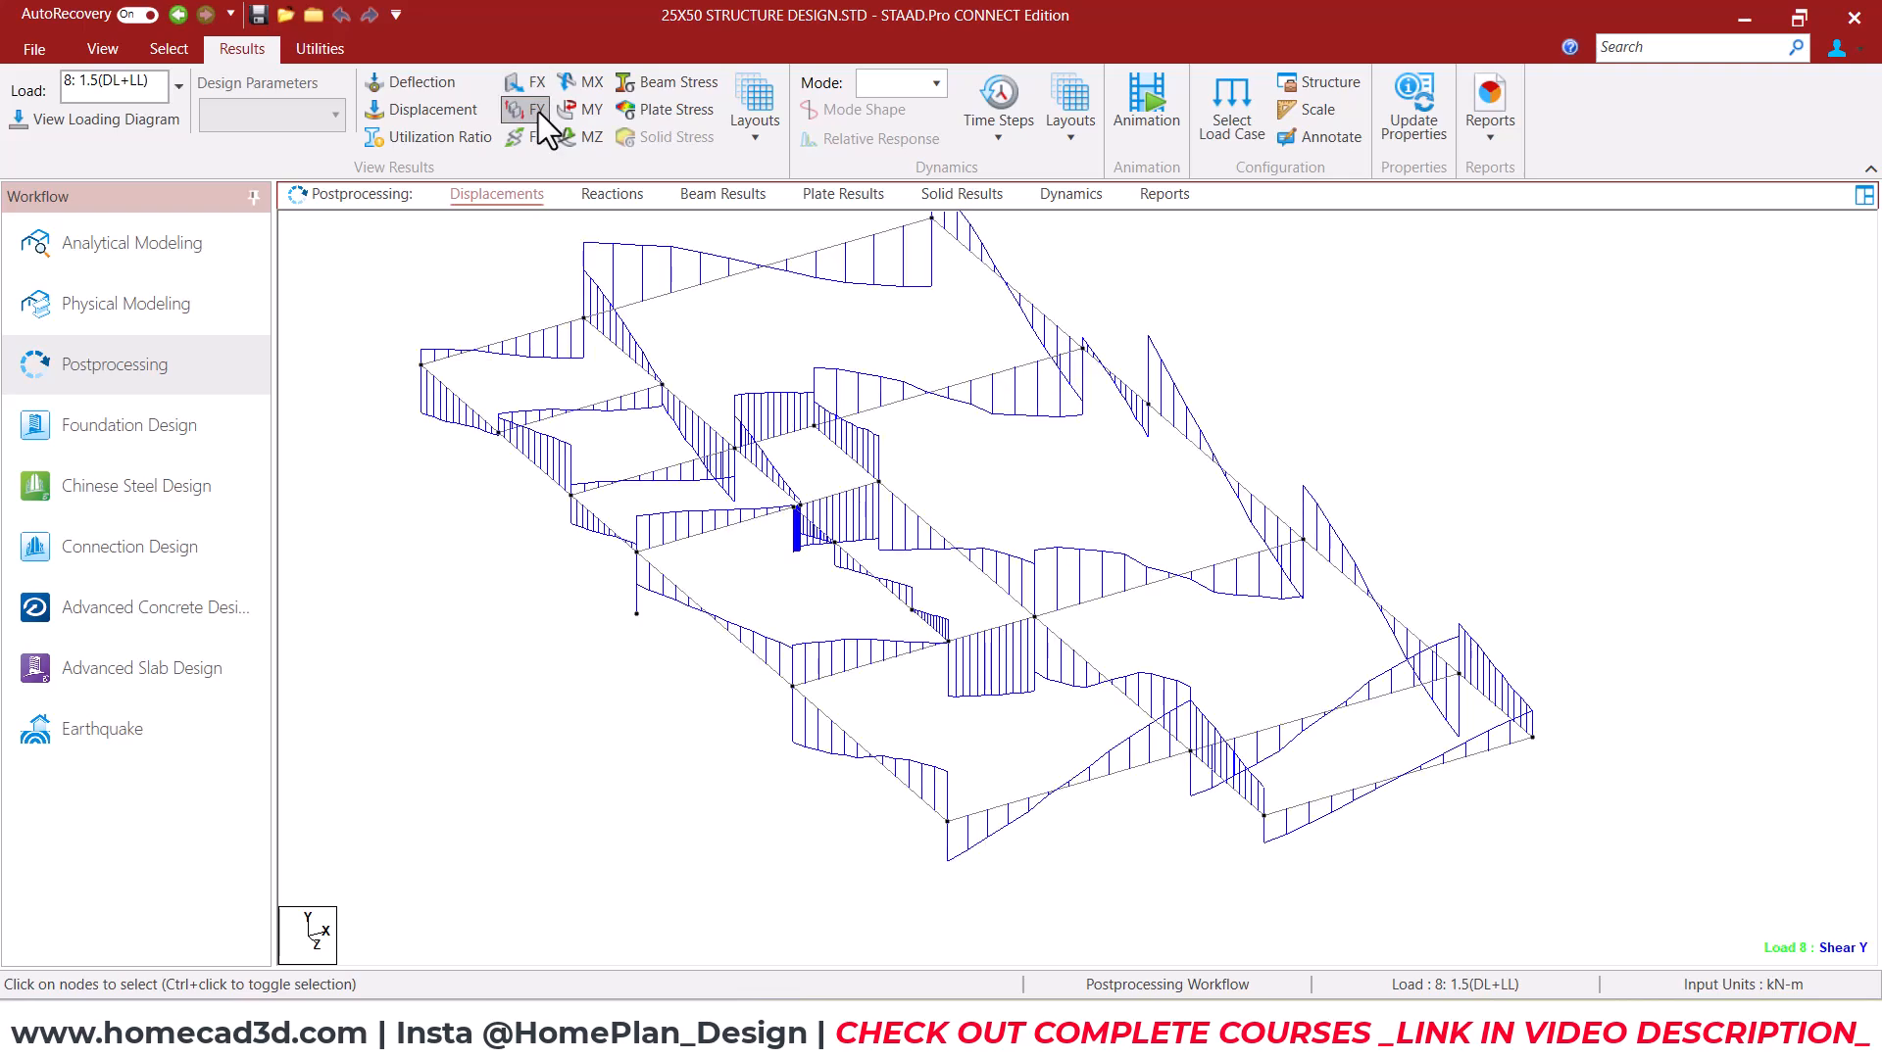
Annotate the shear diagram with values at the beam ends and turn off the Max Resultant displacement annotation
left_click(1300, 143)
left_click(823, 326)
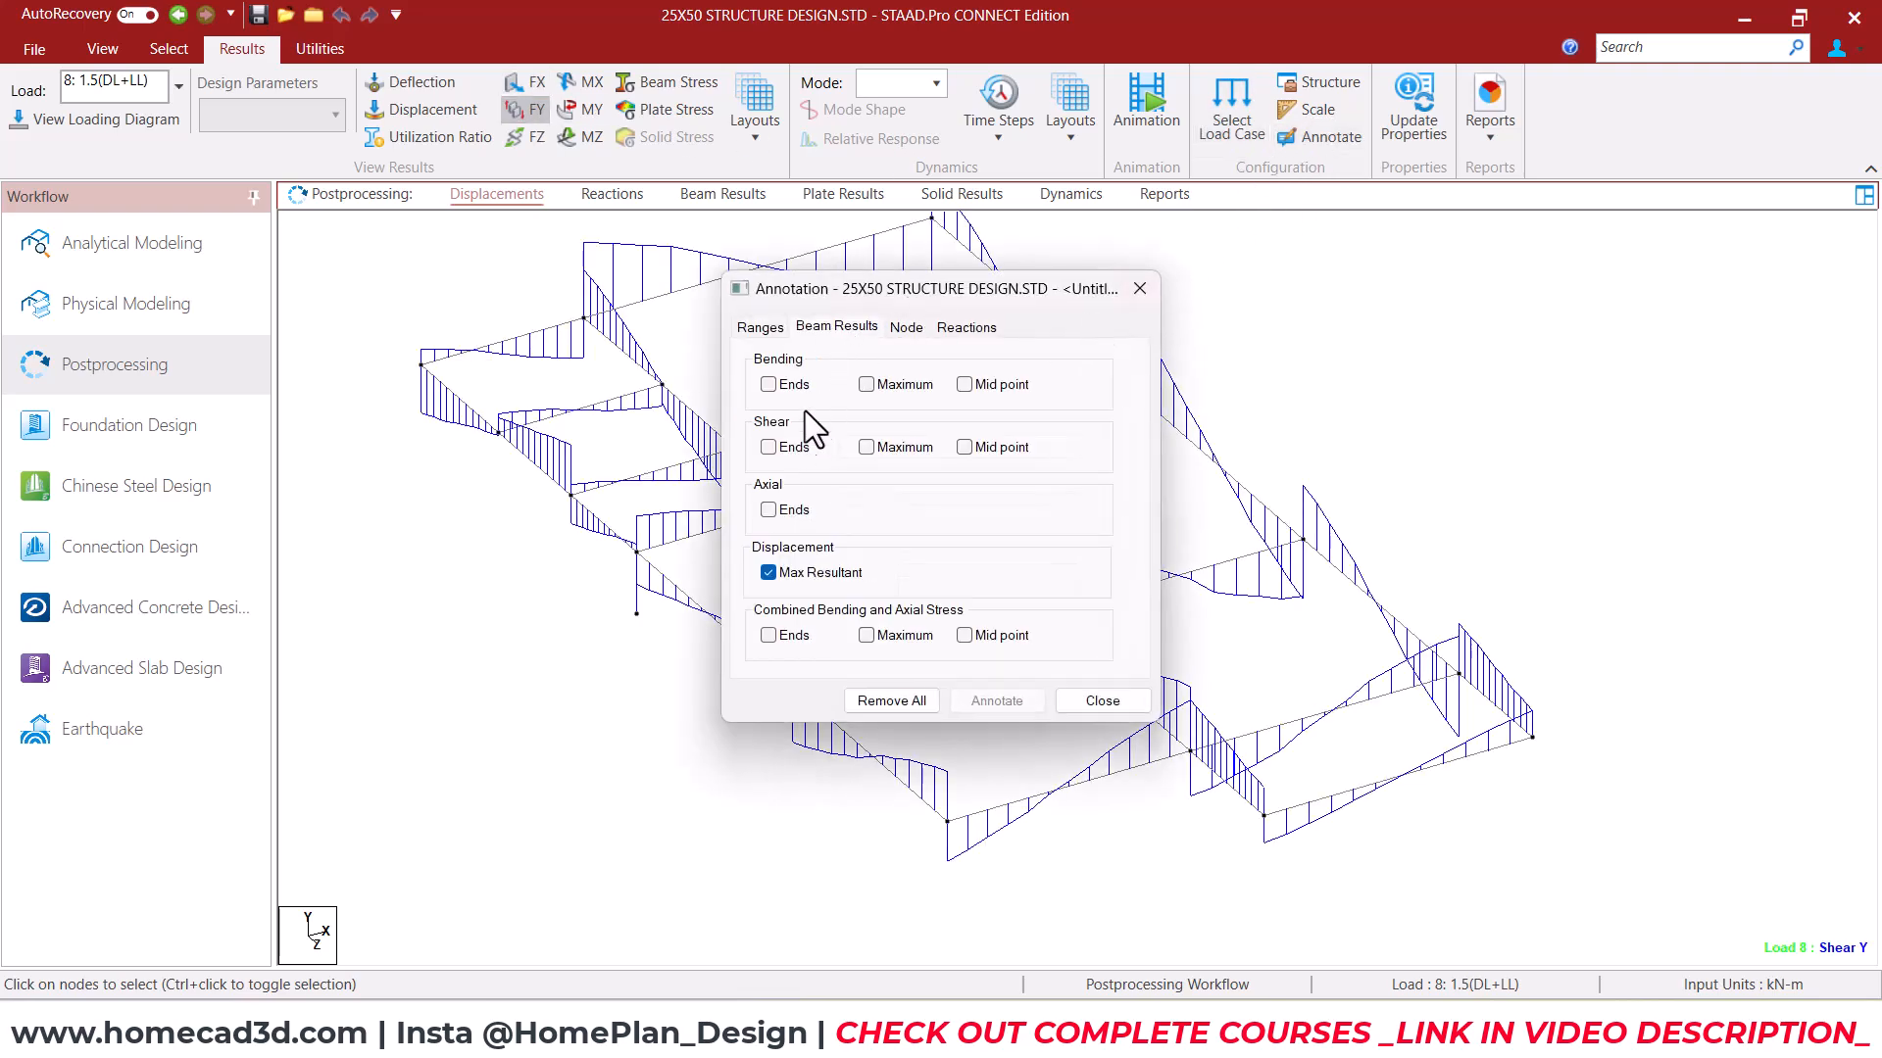
left_click(772, 448)
left_click(770, 574)
left_click(988, 702)
Switch the shear annotation from beam ends to maximum values, ending with mid-point values only, and close the annotation settings
left_click(768, 447)
left_click(866, 447)
left_click(996, 702)
left_click(971, 447)
left_click(887, 448)
left_click(1000, 701)
left_click_drag(965, 280, 1489, 227)
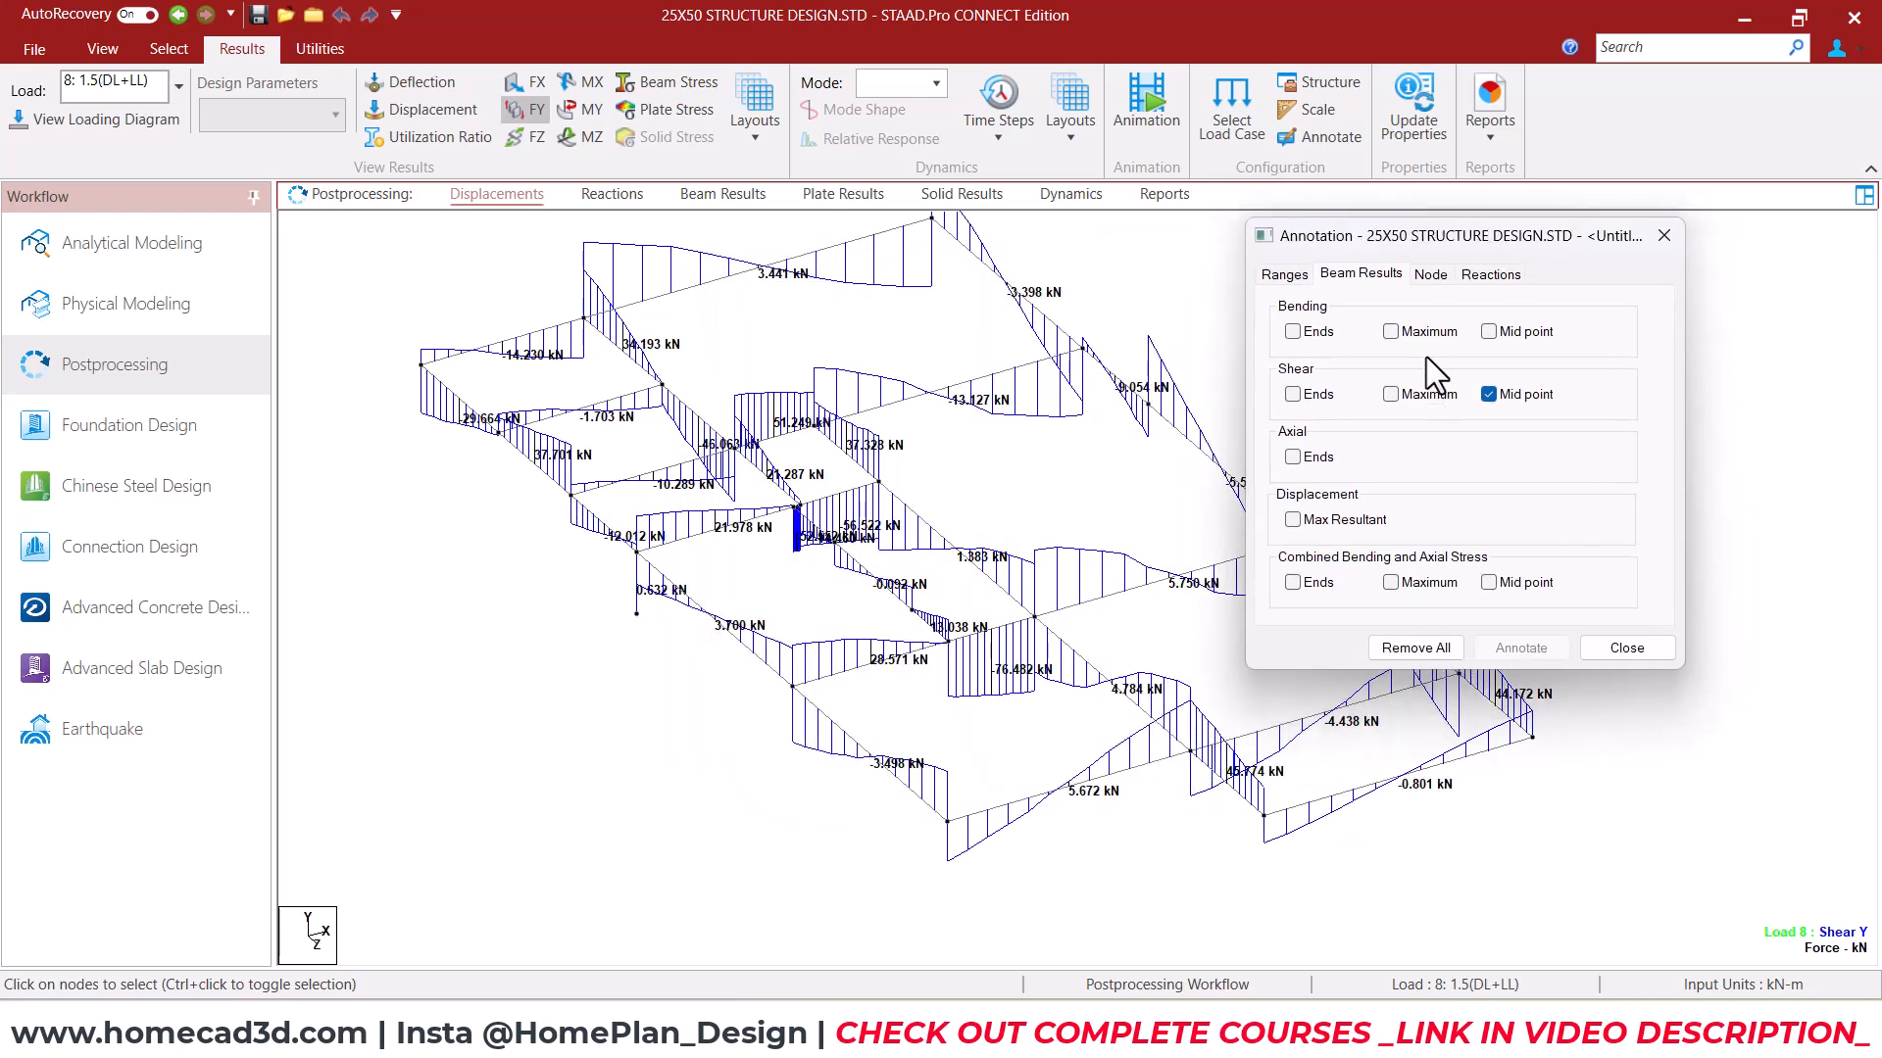
left_click(1664, 235)
Display the MZ bending moment diagram and annotate it with maximum bending values in place of the mid-point shear values
left_click(588, 138)
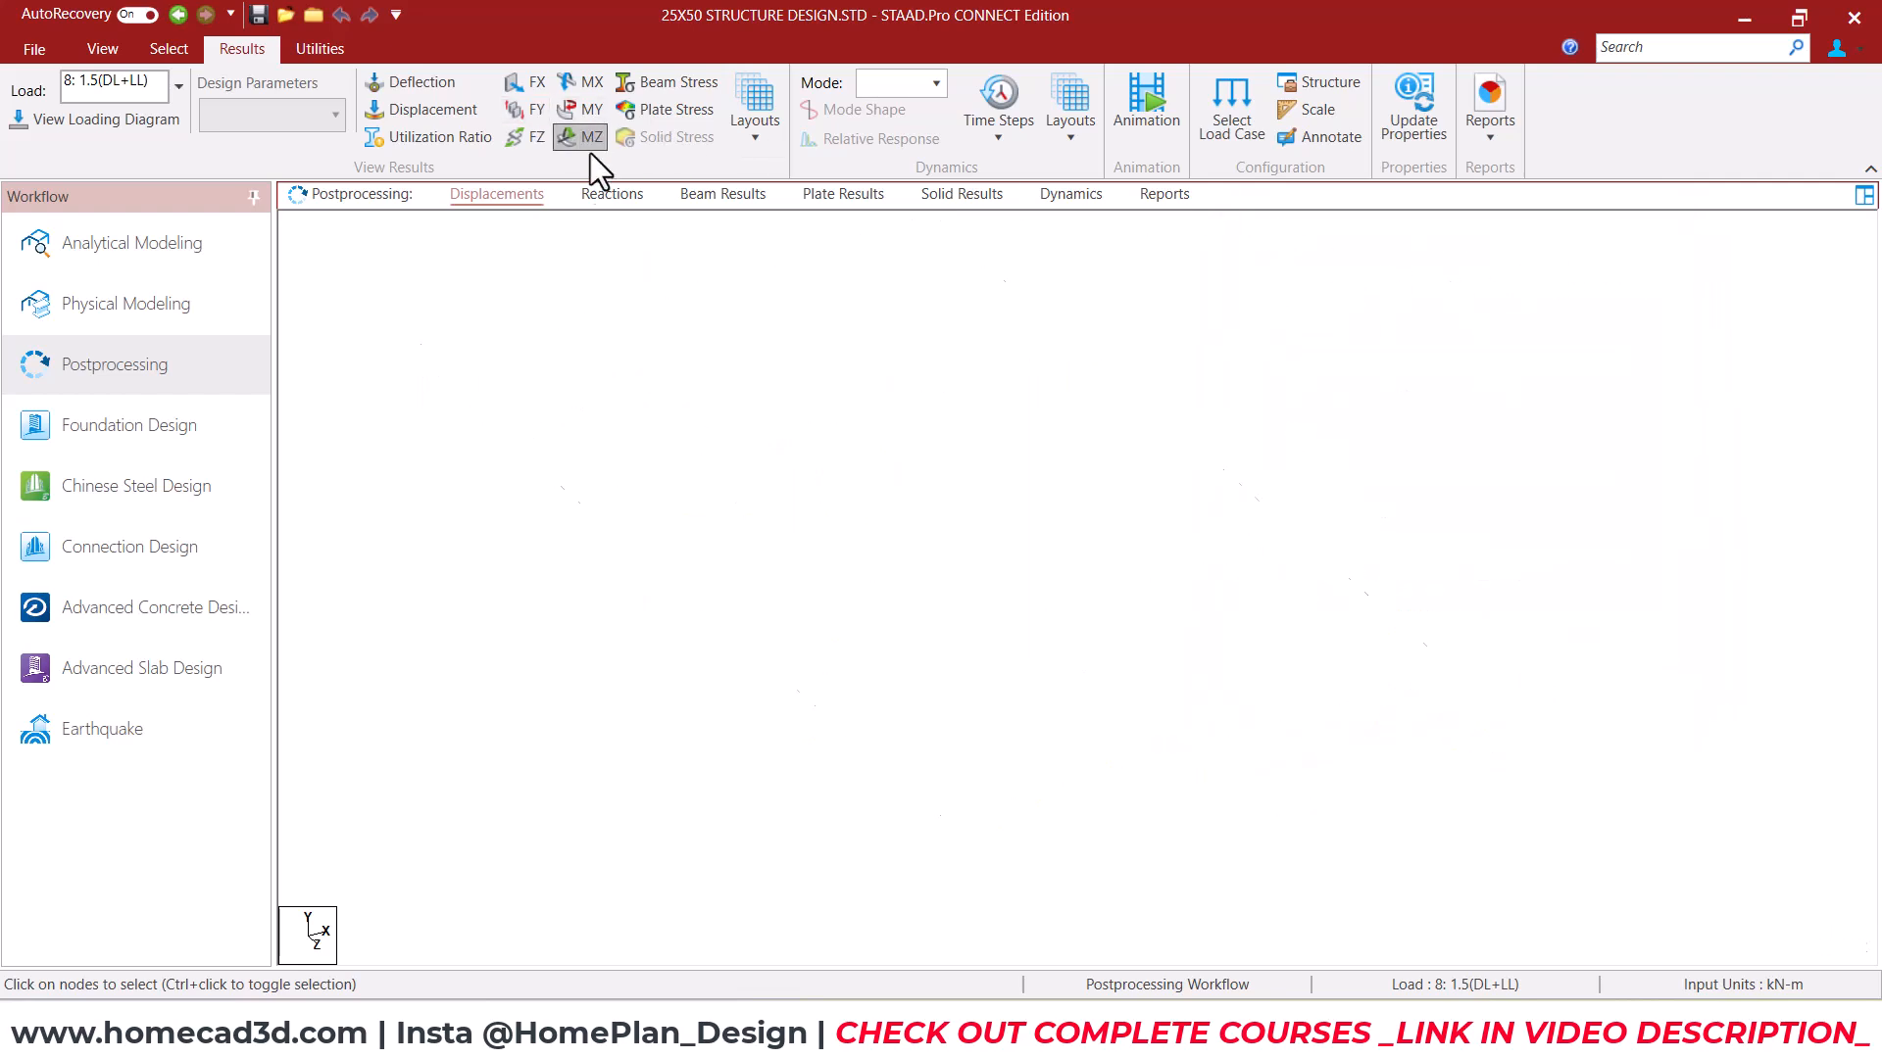
left_click(1325, 137)
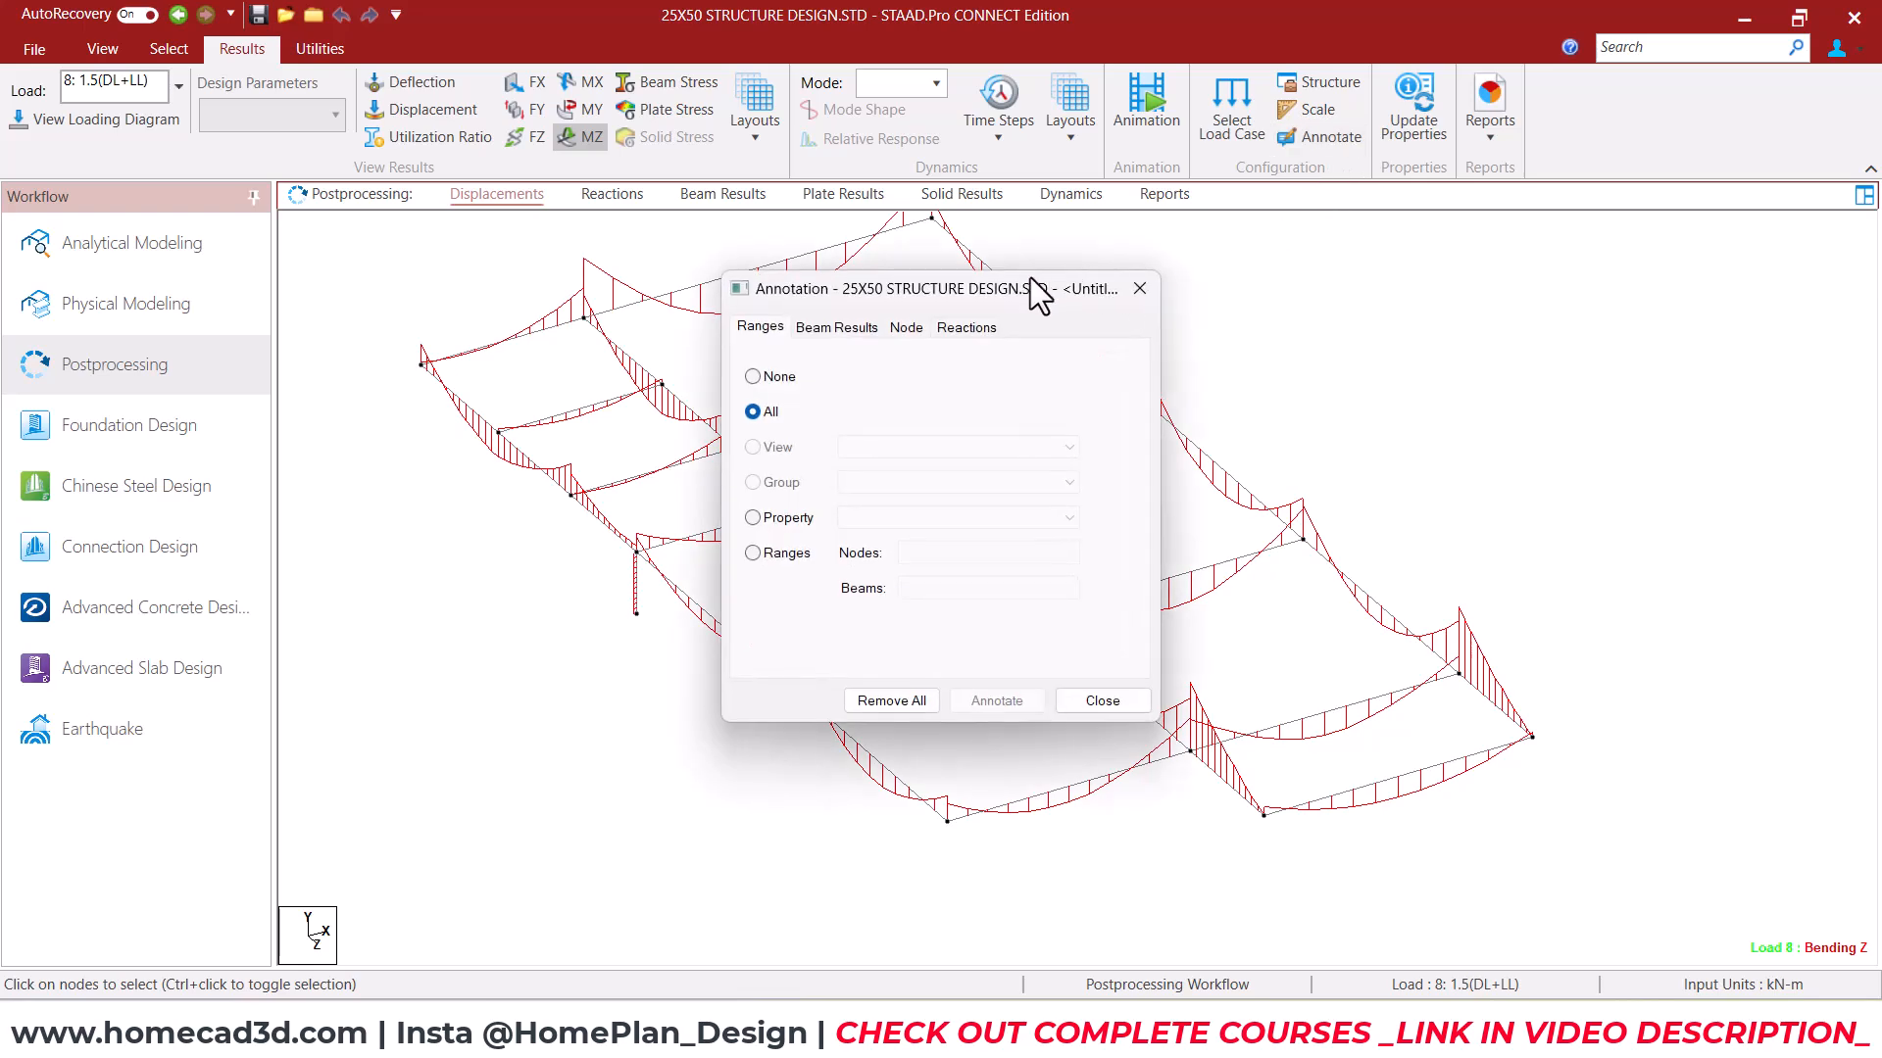
left_click_drag(1038, 276, 1364, 258)
left_click(1227, 293)
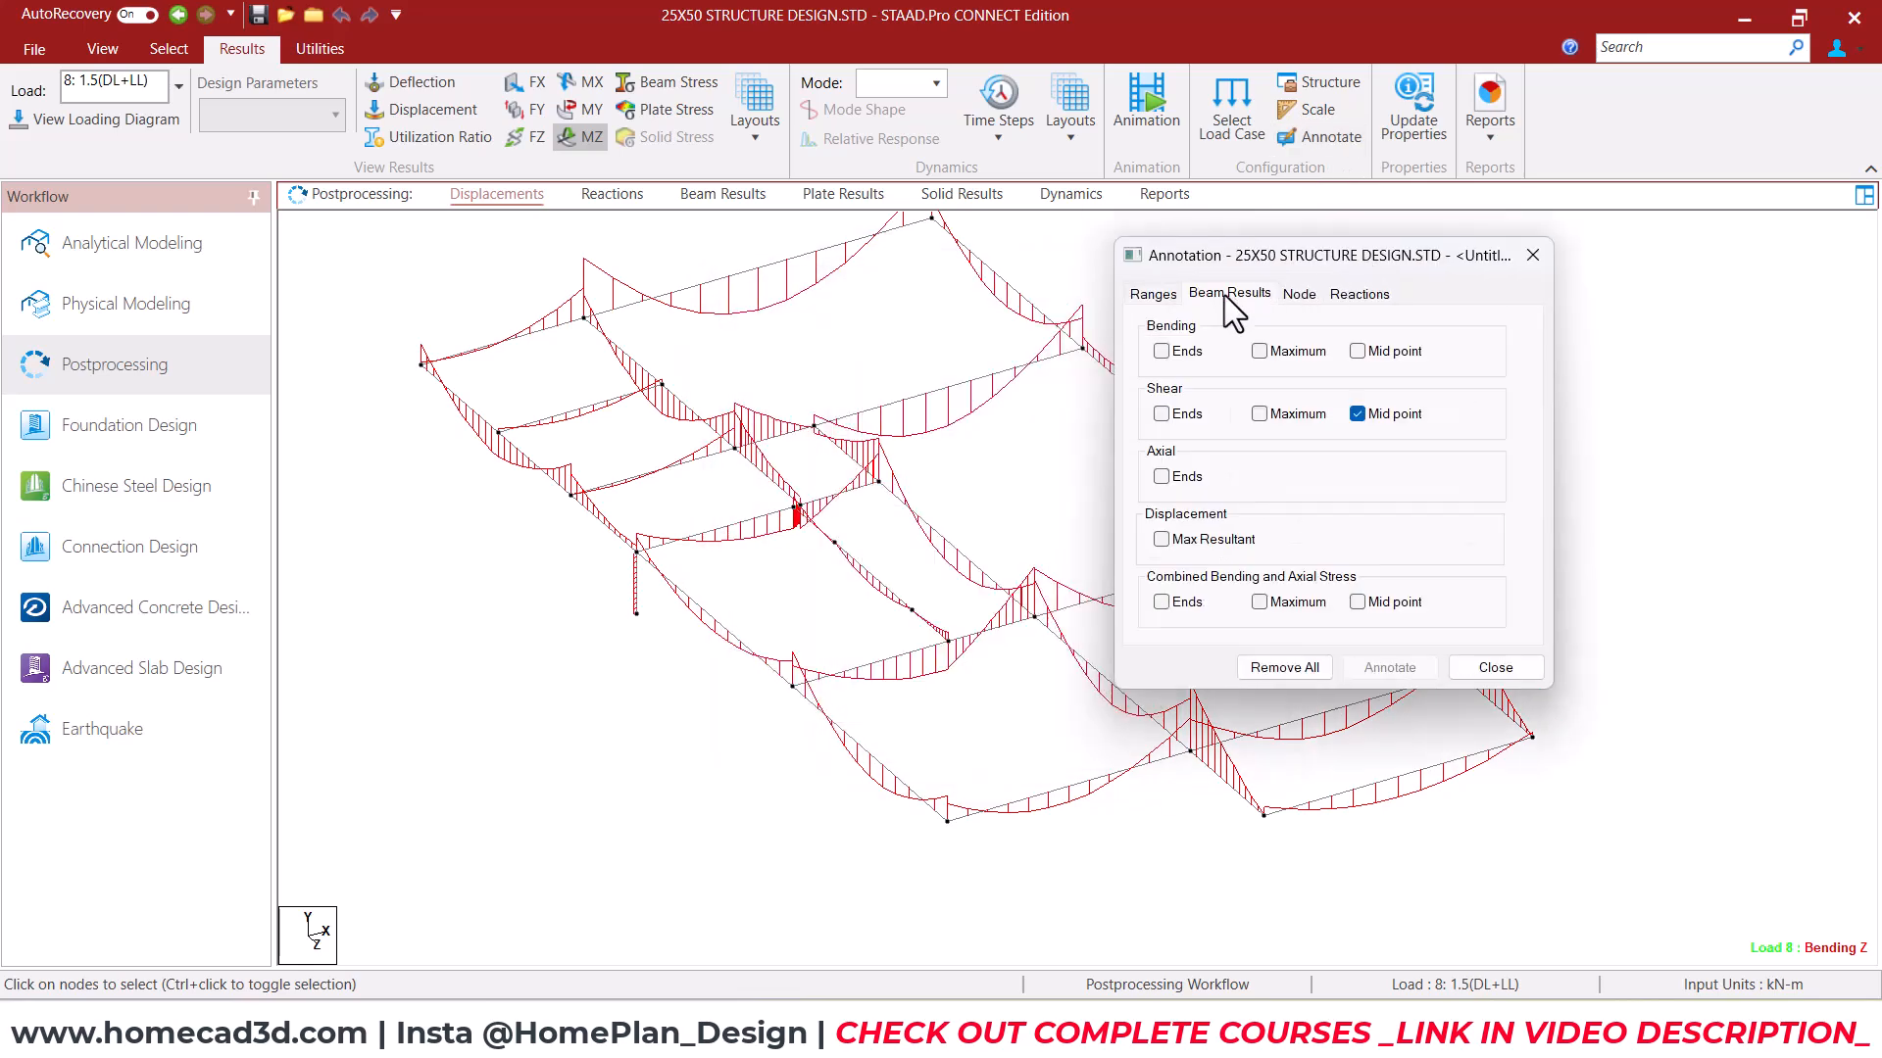
left_click(1357, 414)
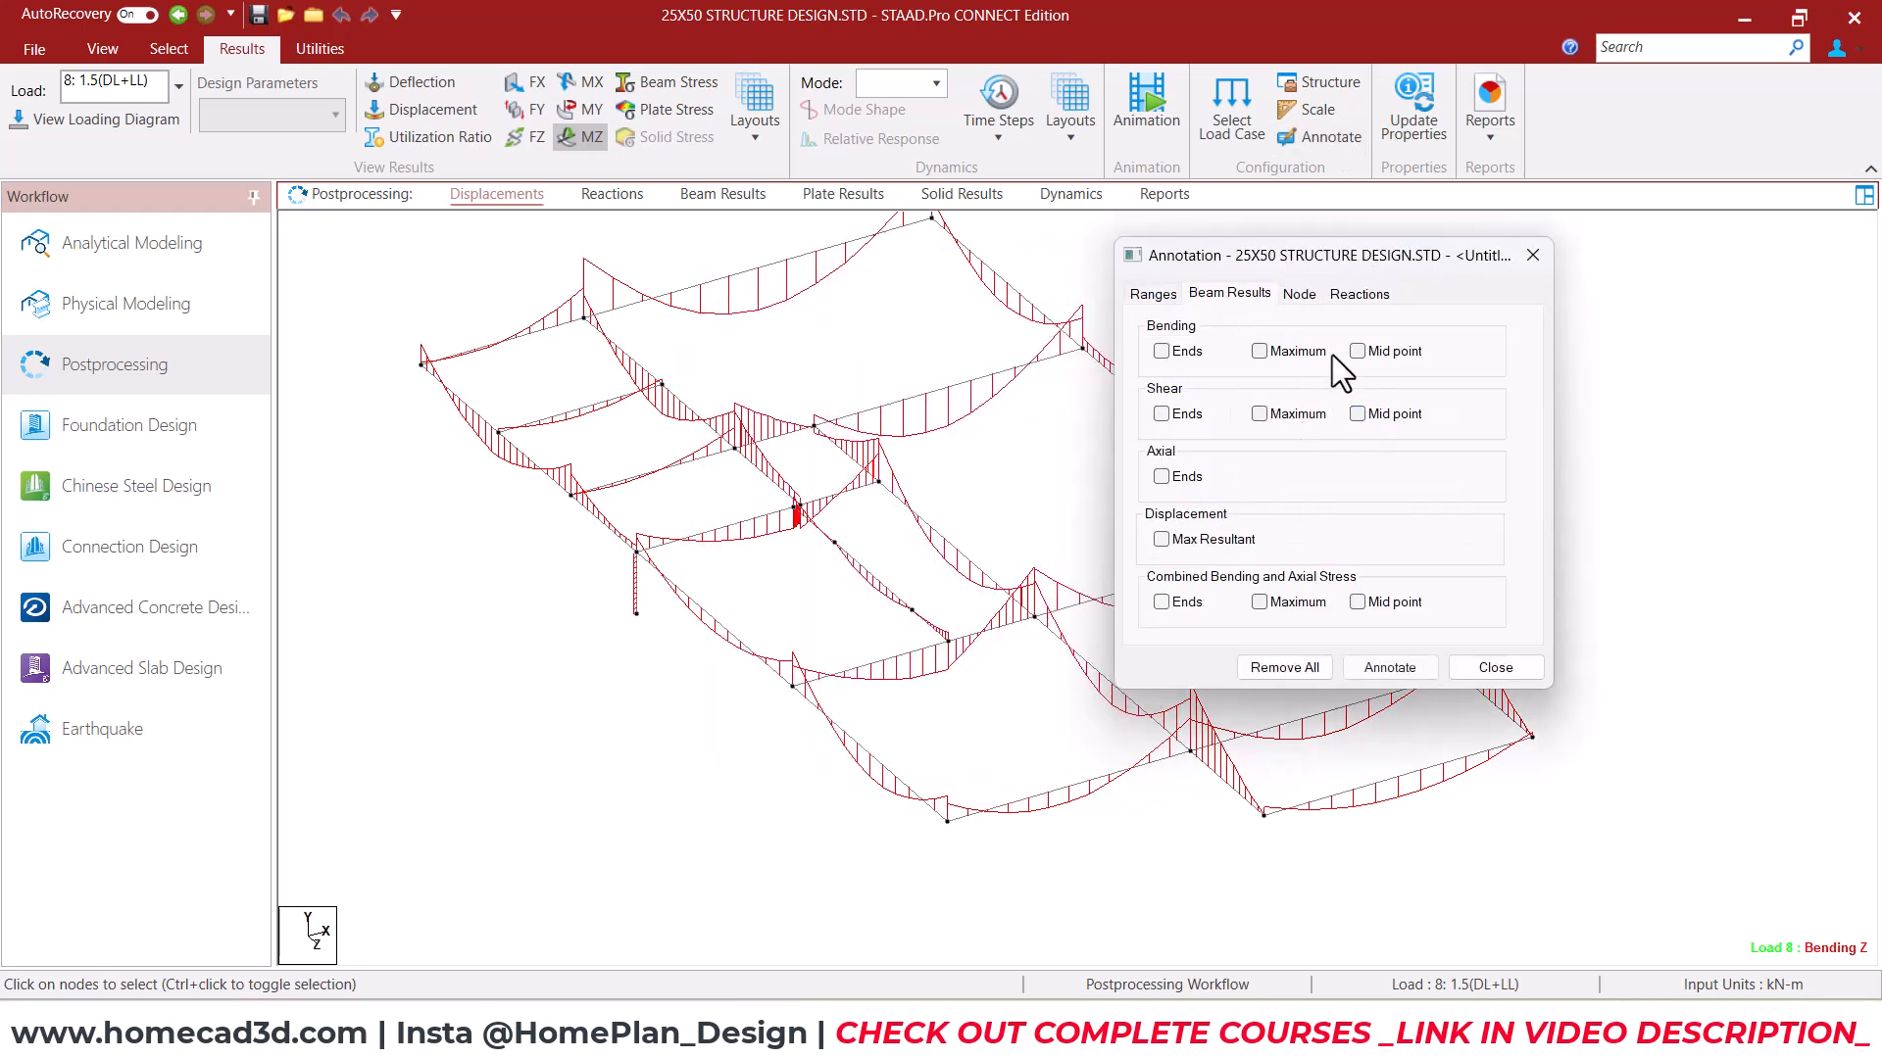
left_click(1386, 669)
Switch the bending annotation from maximum to end values, ending with mid-point values only
left_click(1162, 351)
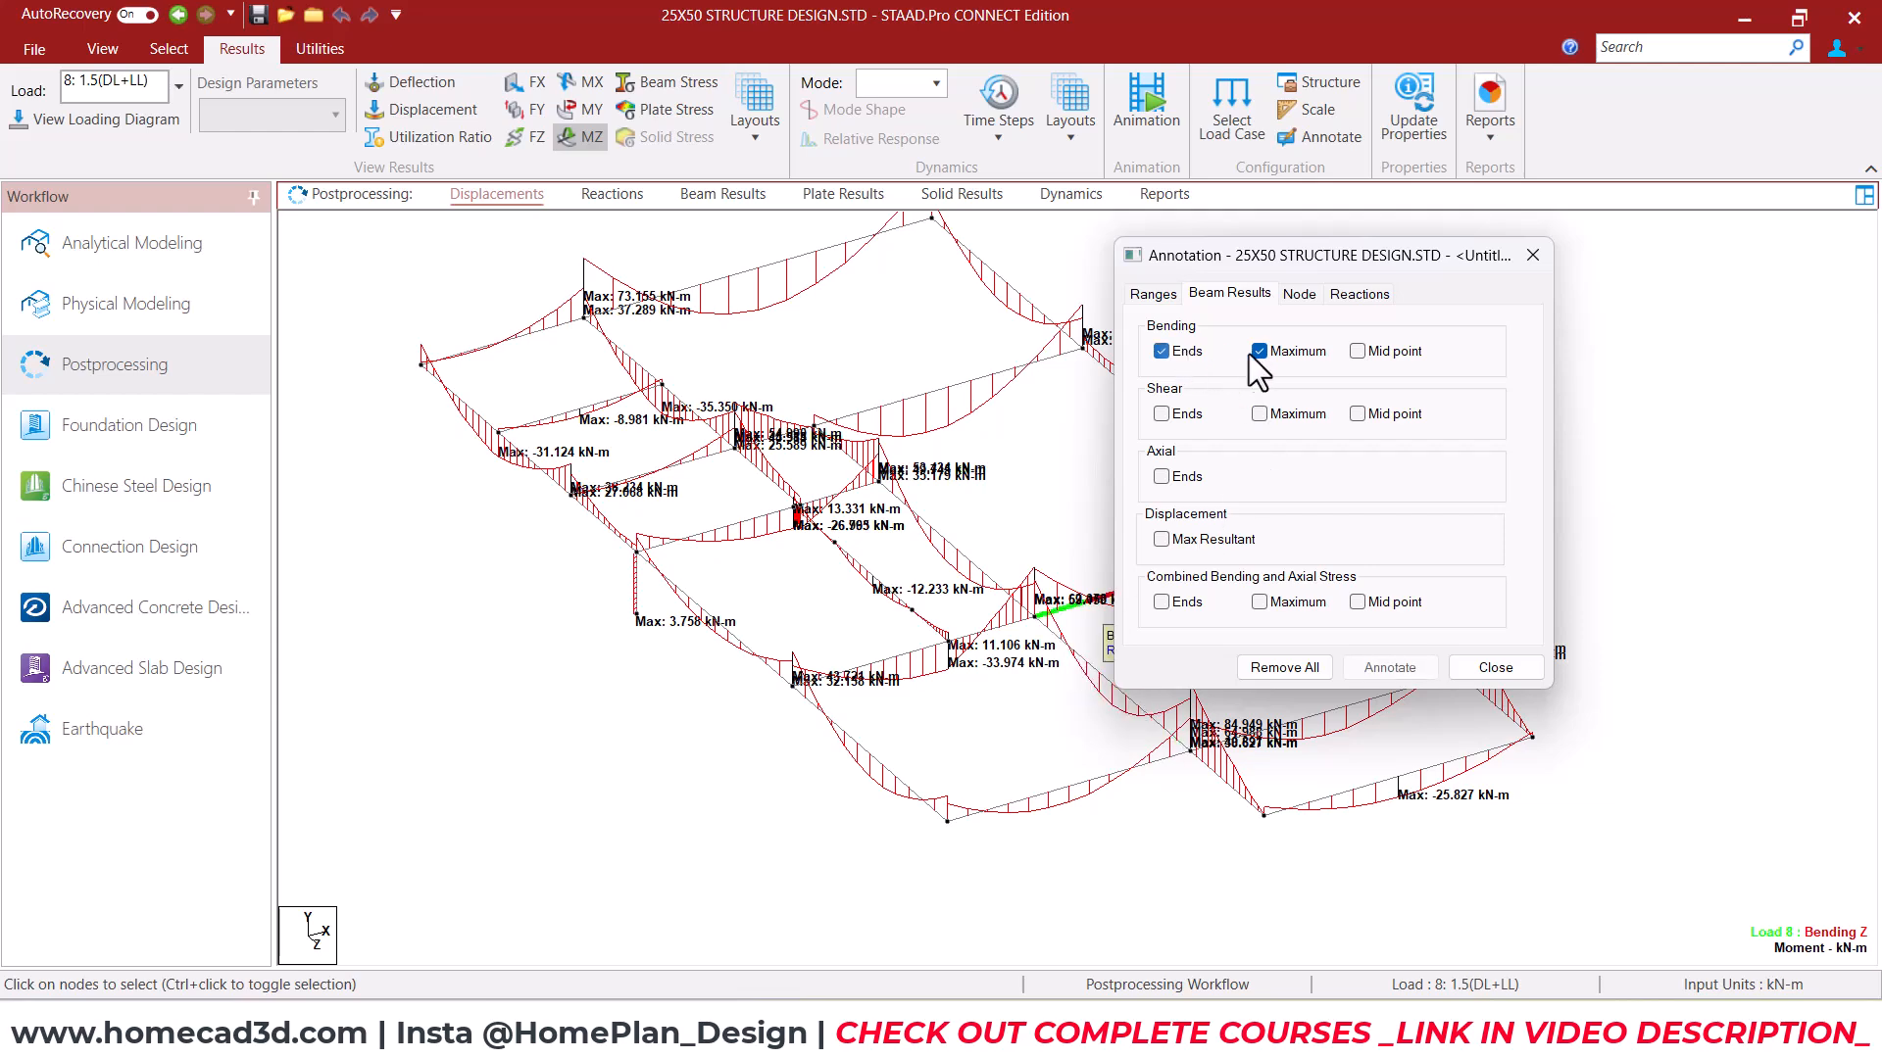
left_click(1259, 351)
left_click(1378, 668)
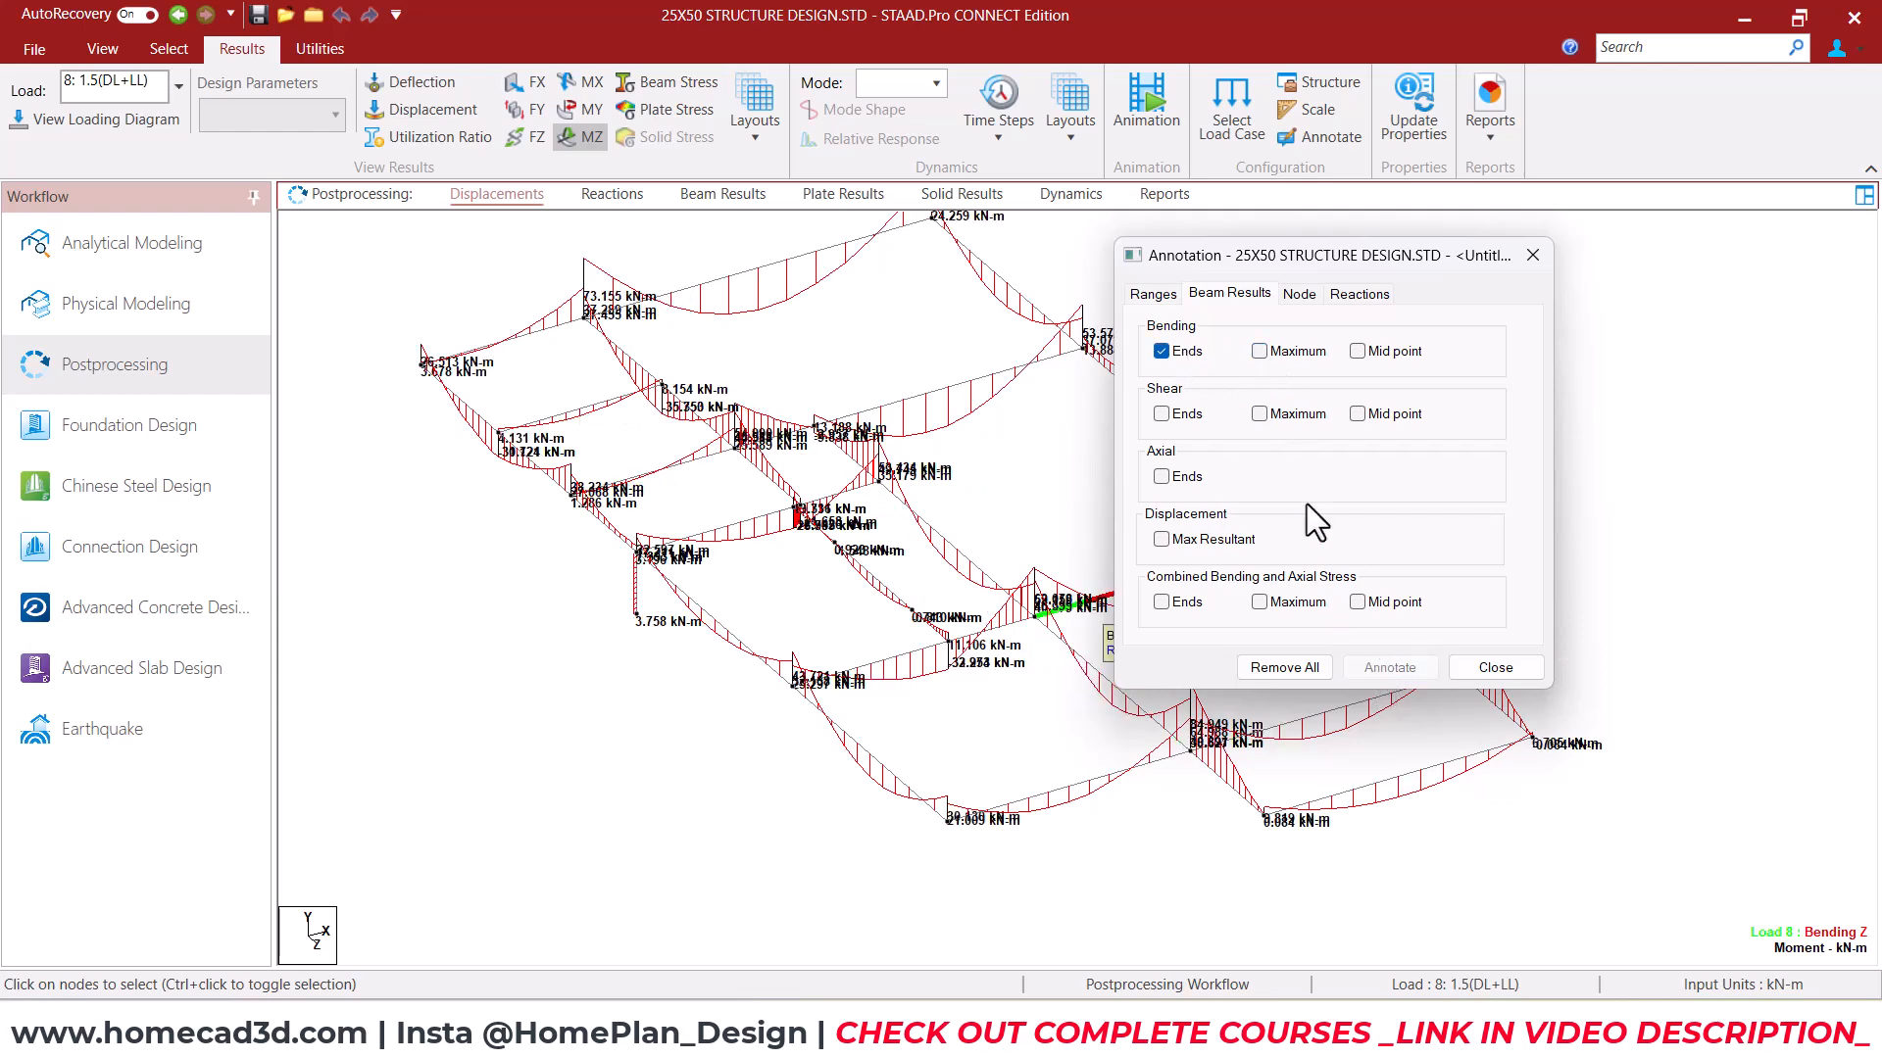
left_click(1357, 351)
left_click(1162, 351)
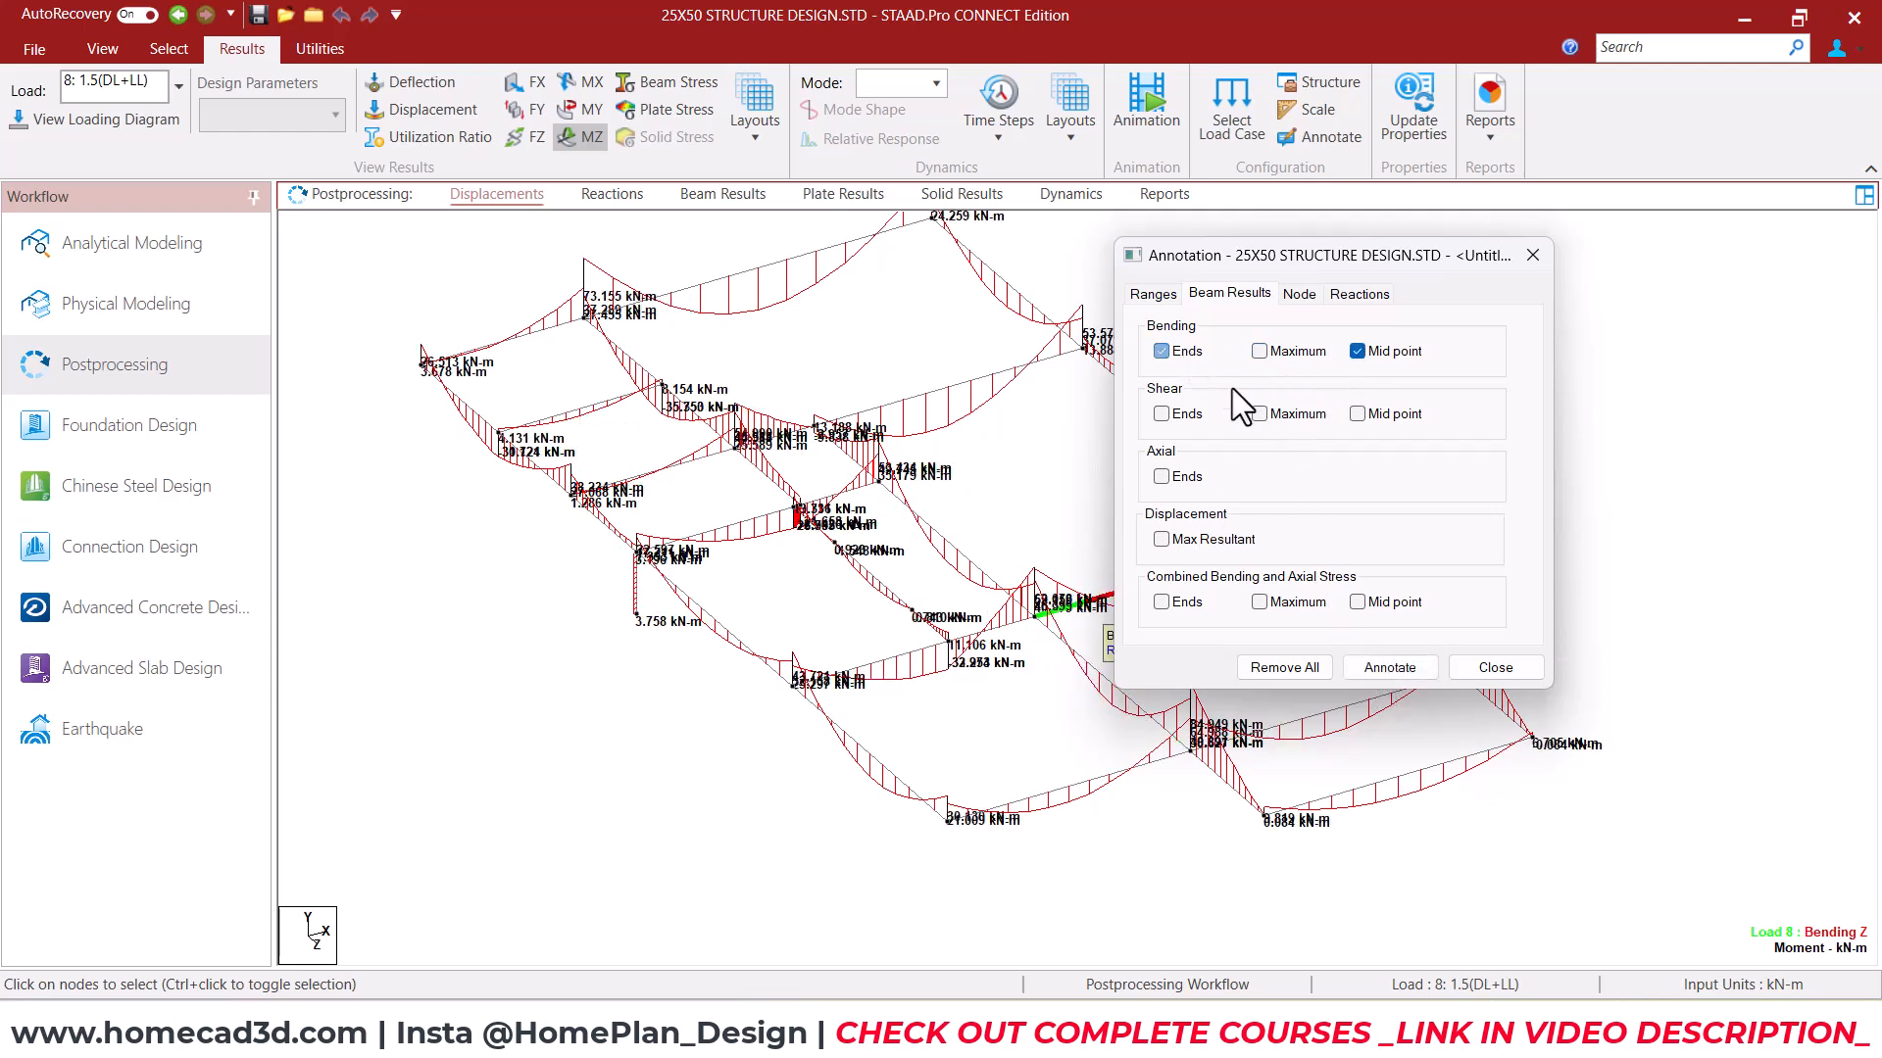
left_click(1386, 668)
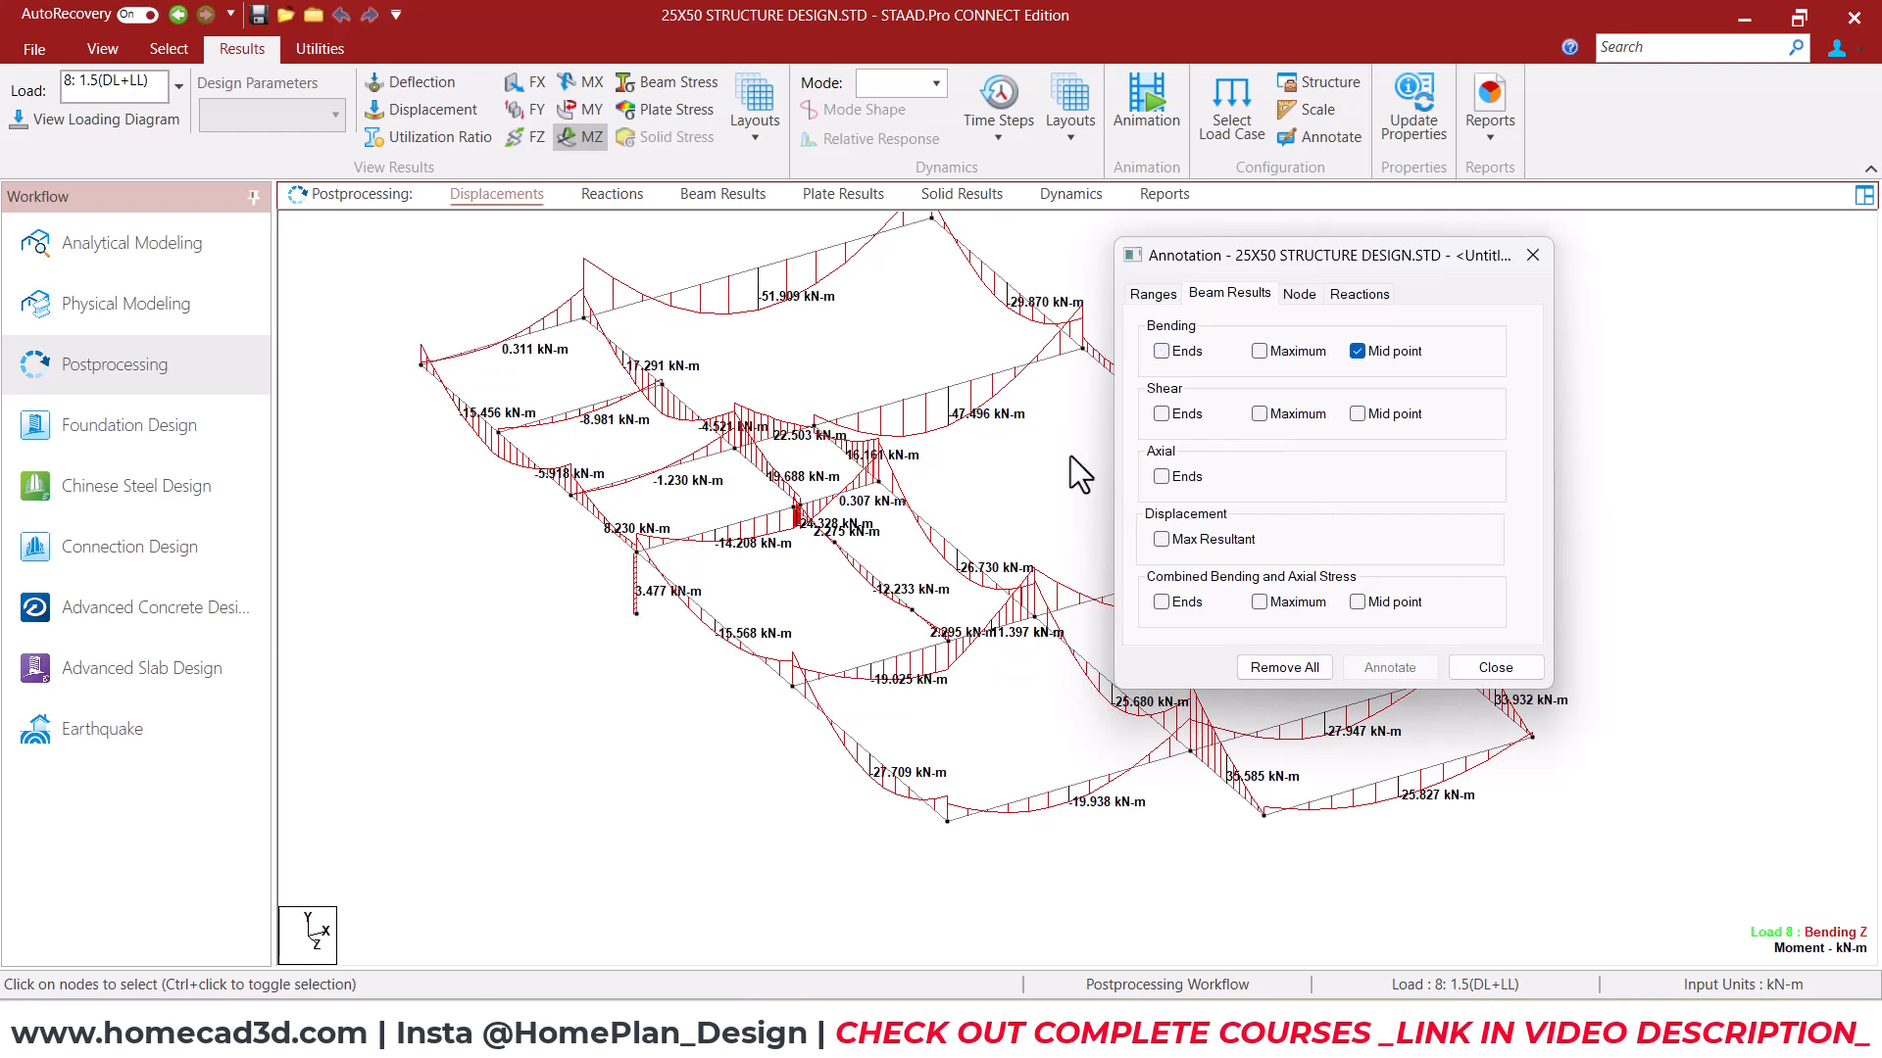
Examine the rear beam's bending moment diagram at midspan and both supports, and close the annotation settings
mouse_move(742, 313)
left_mouse_down()
mouse_move(764, 220)
mouse_move(766, 284)
left_mouse_up()
mouse_move(627, 258)
left_mouse_down()
mouse_move(580, 333)
mouse_move(661, 290)
left_mouse_up()
left_click_drag(887, 194, 942, 252)
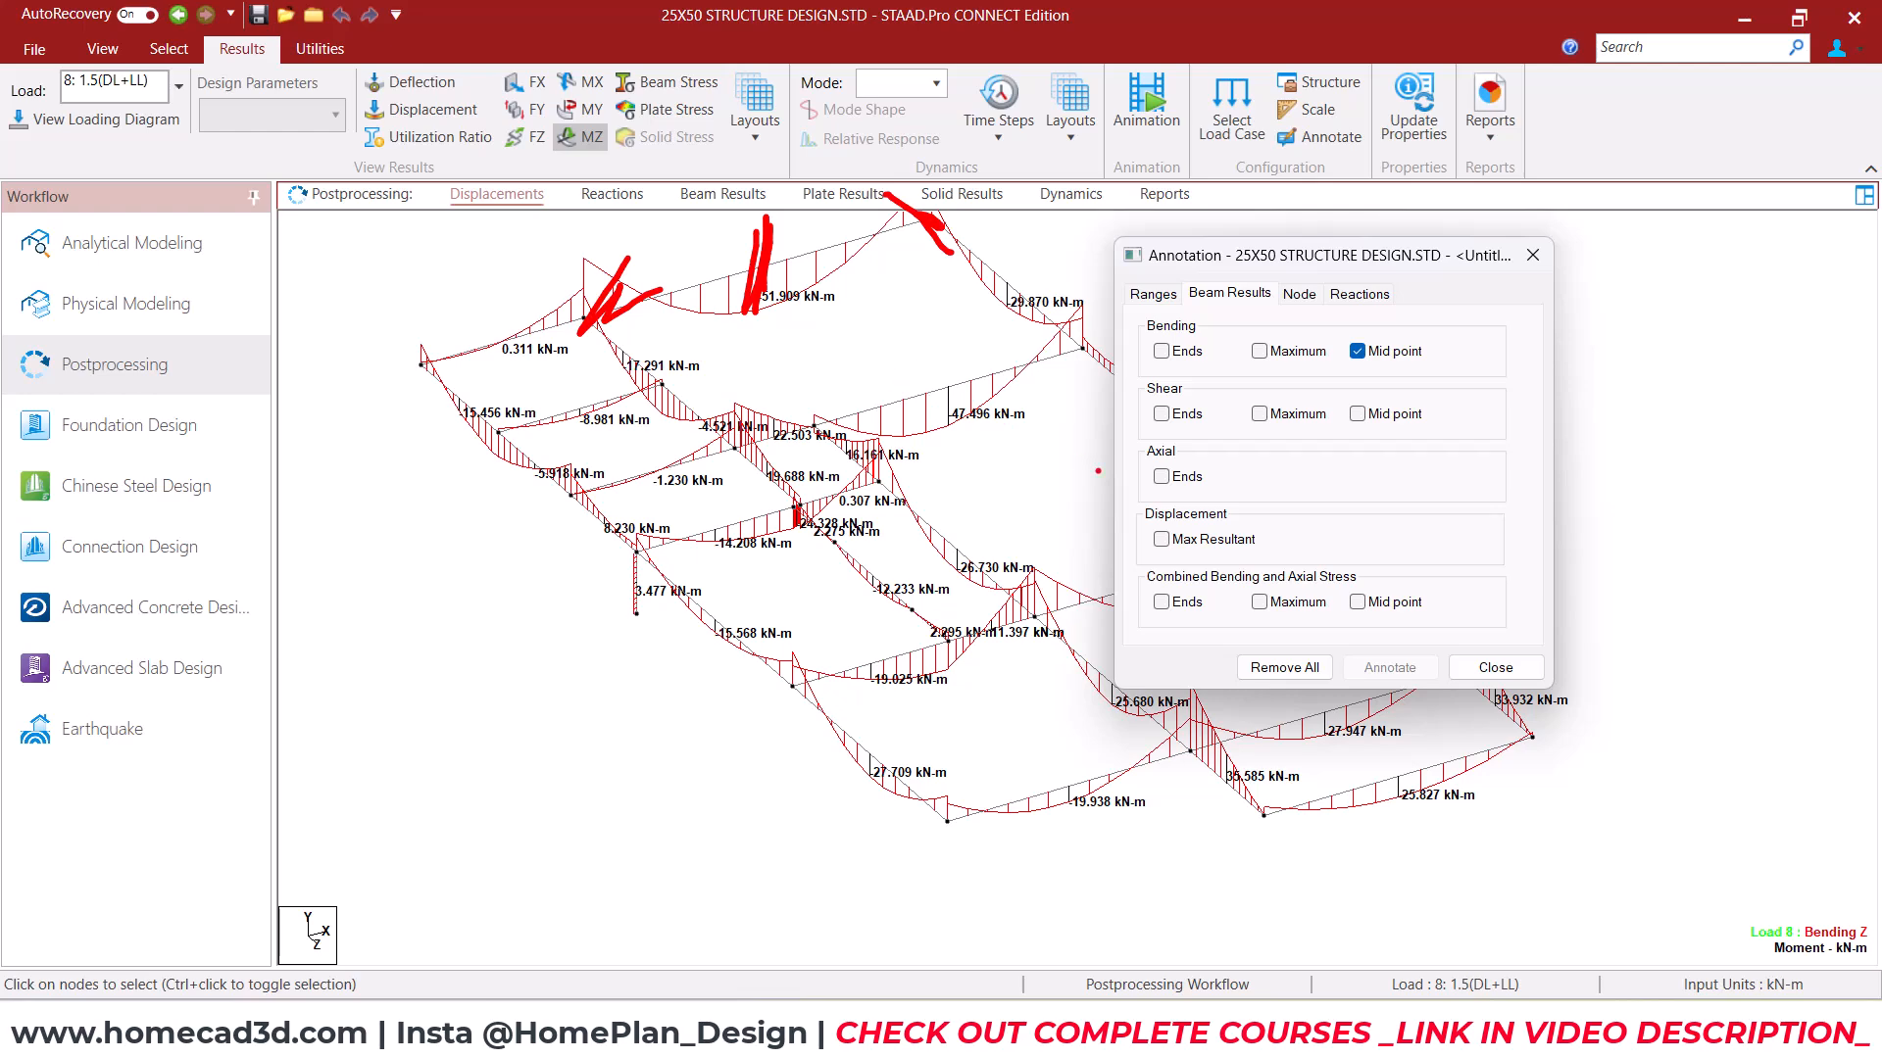
left_click(1495, 670)
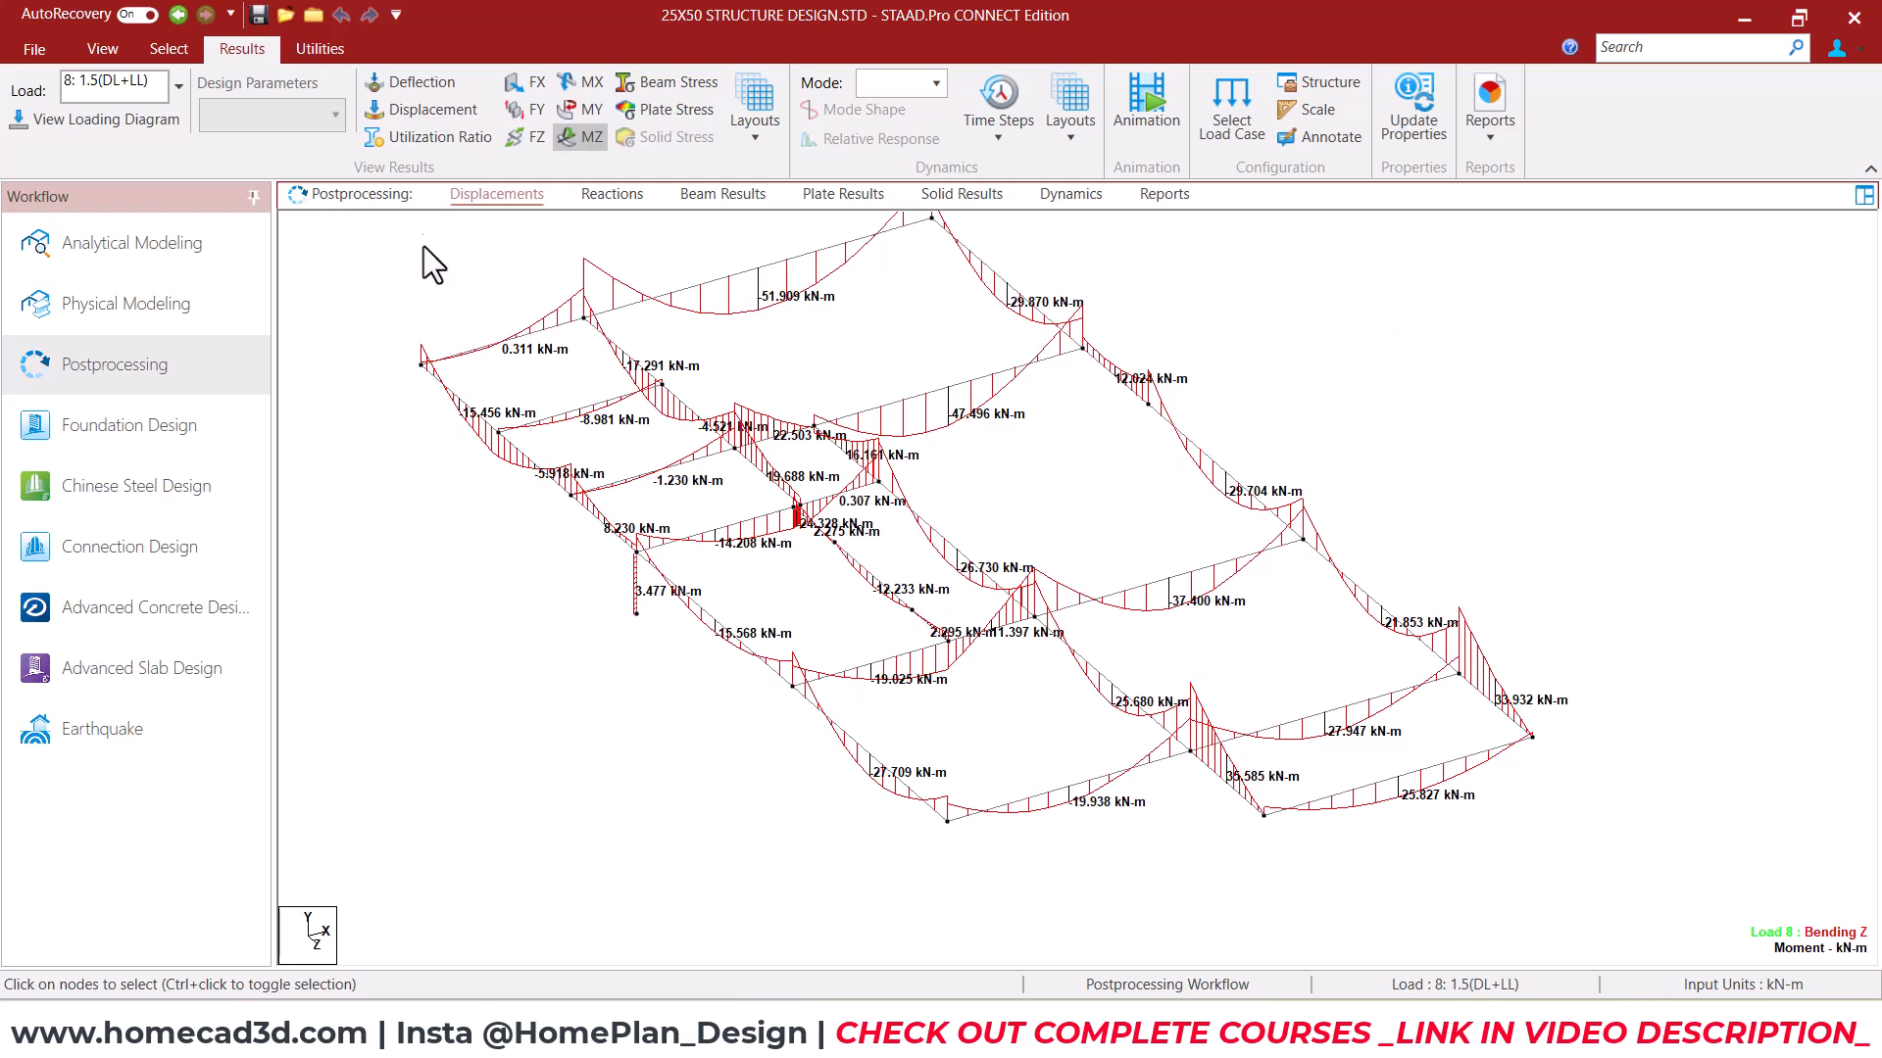
Display the whole structure again in front elevation
left_click(103, 49)
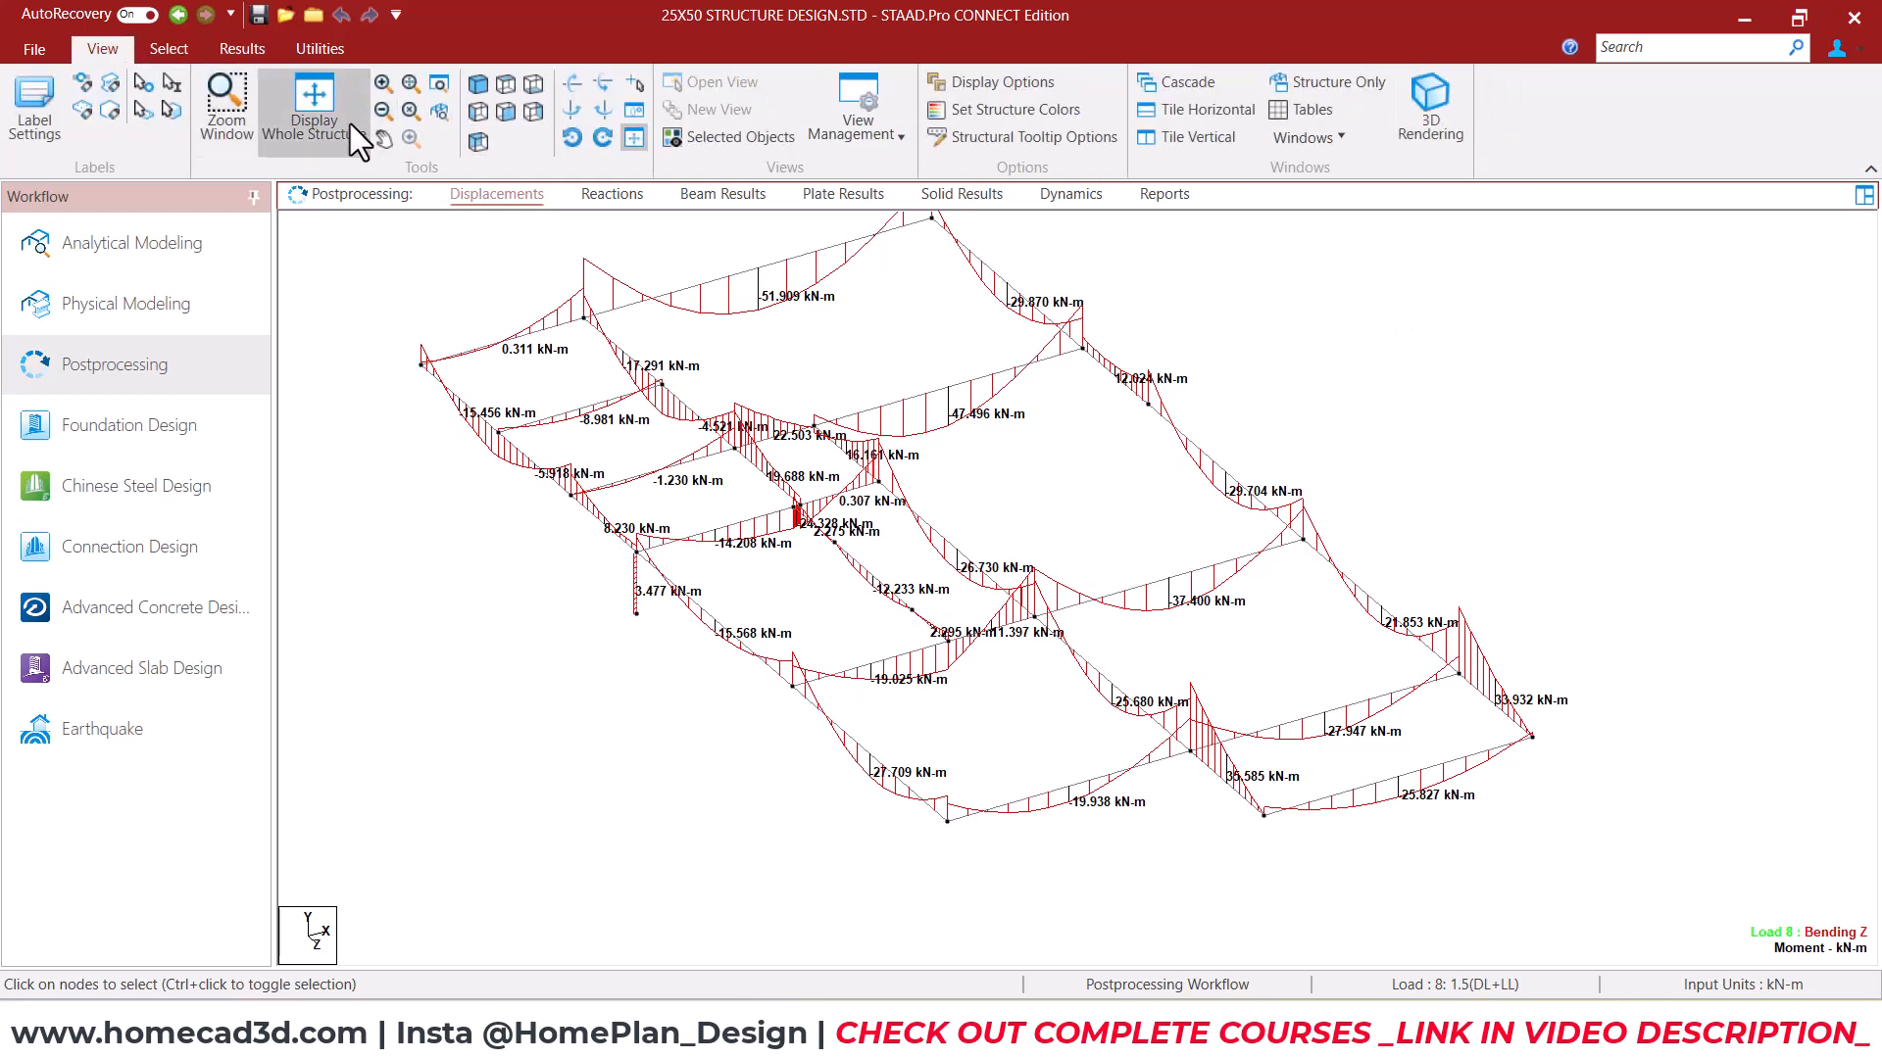
left_click(314, 103)
left_click(506, 111)
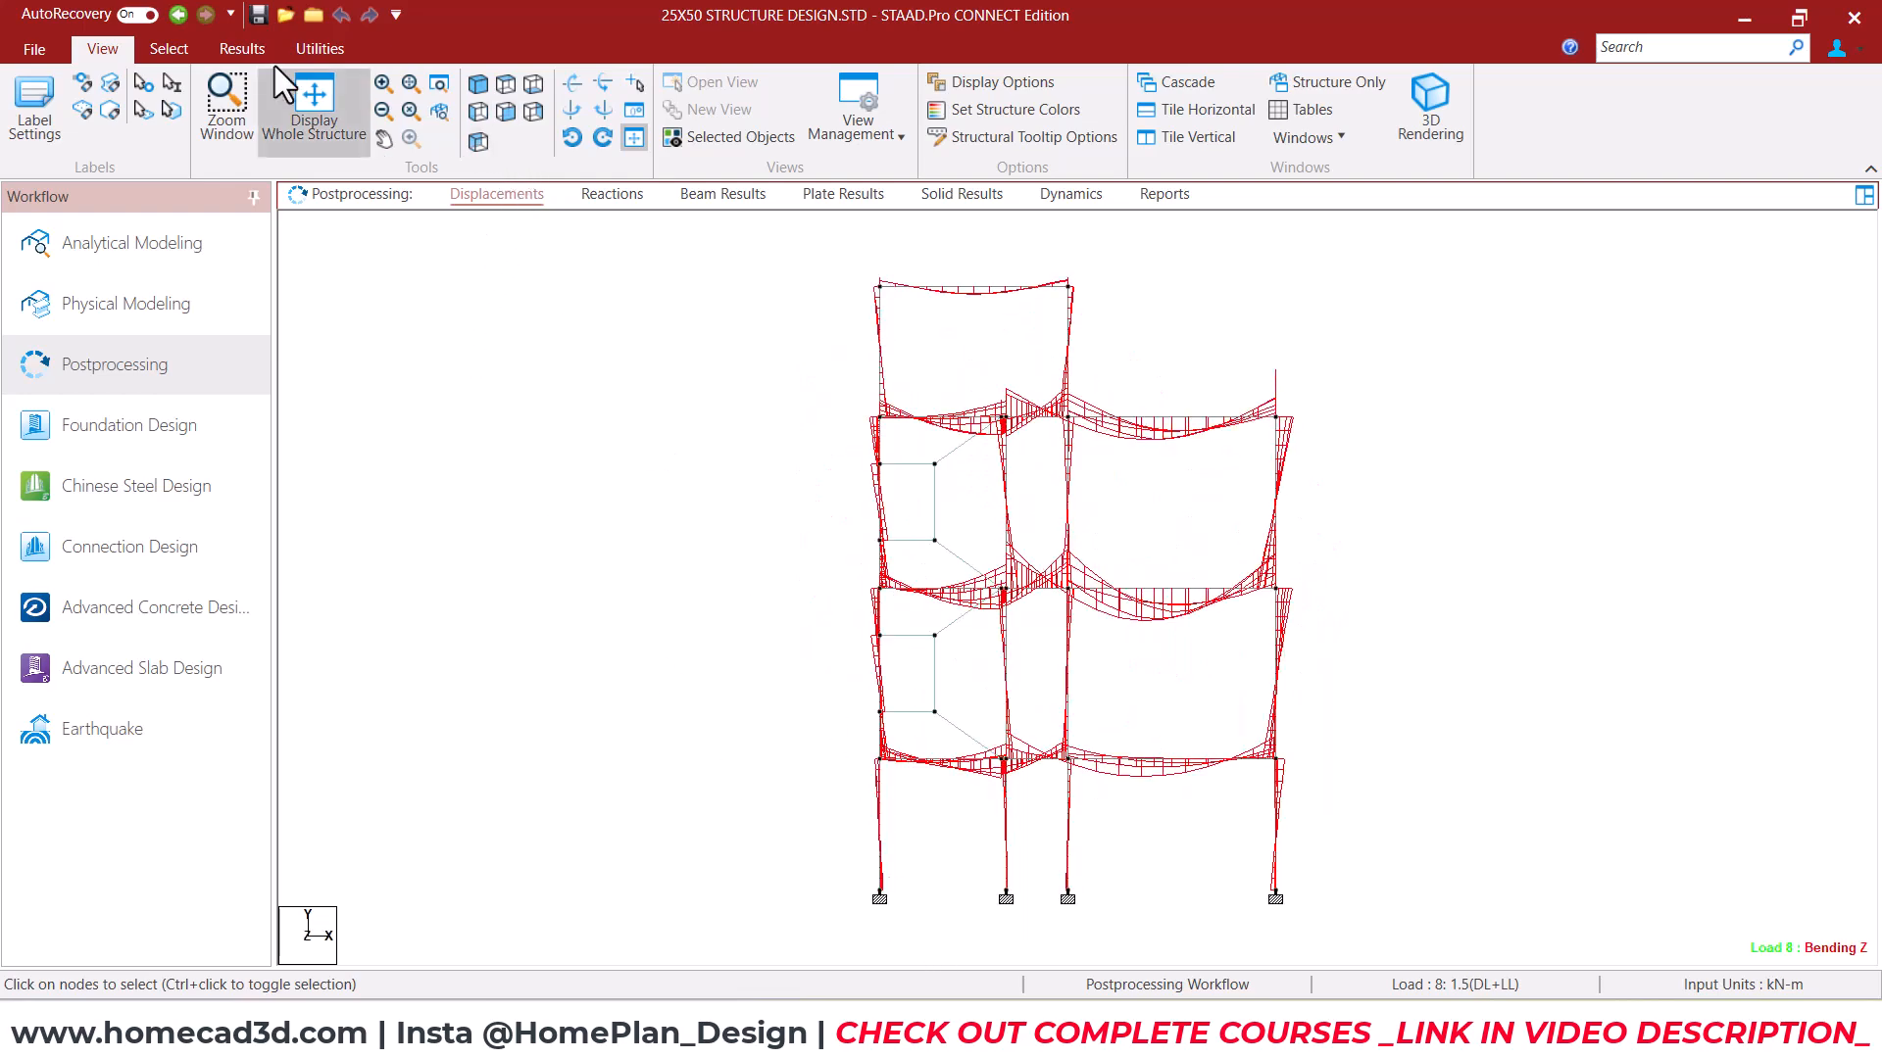
Isolate the base supports as a new view in the active window and set it to an isometric orientation
left_click(178, 49)
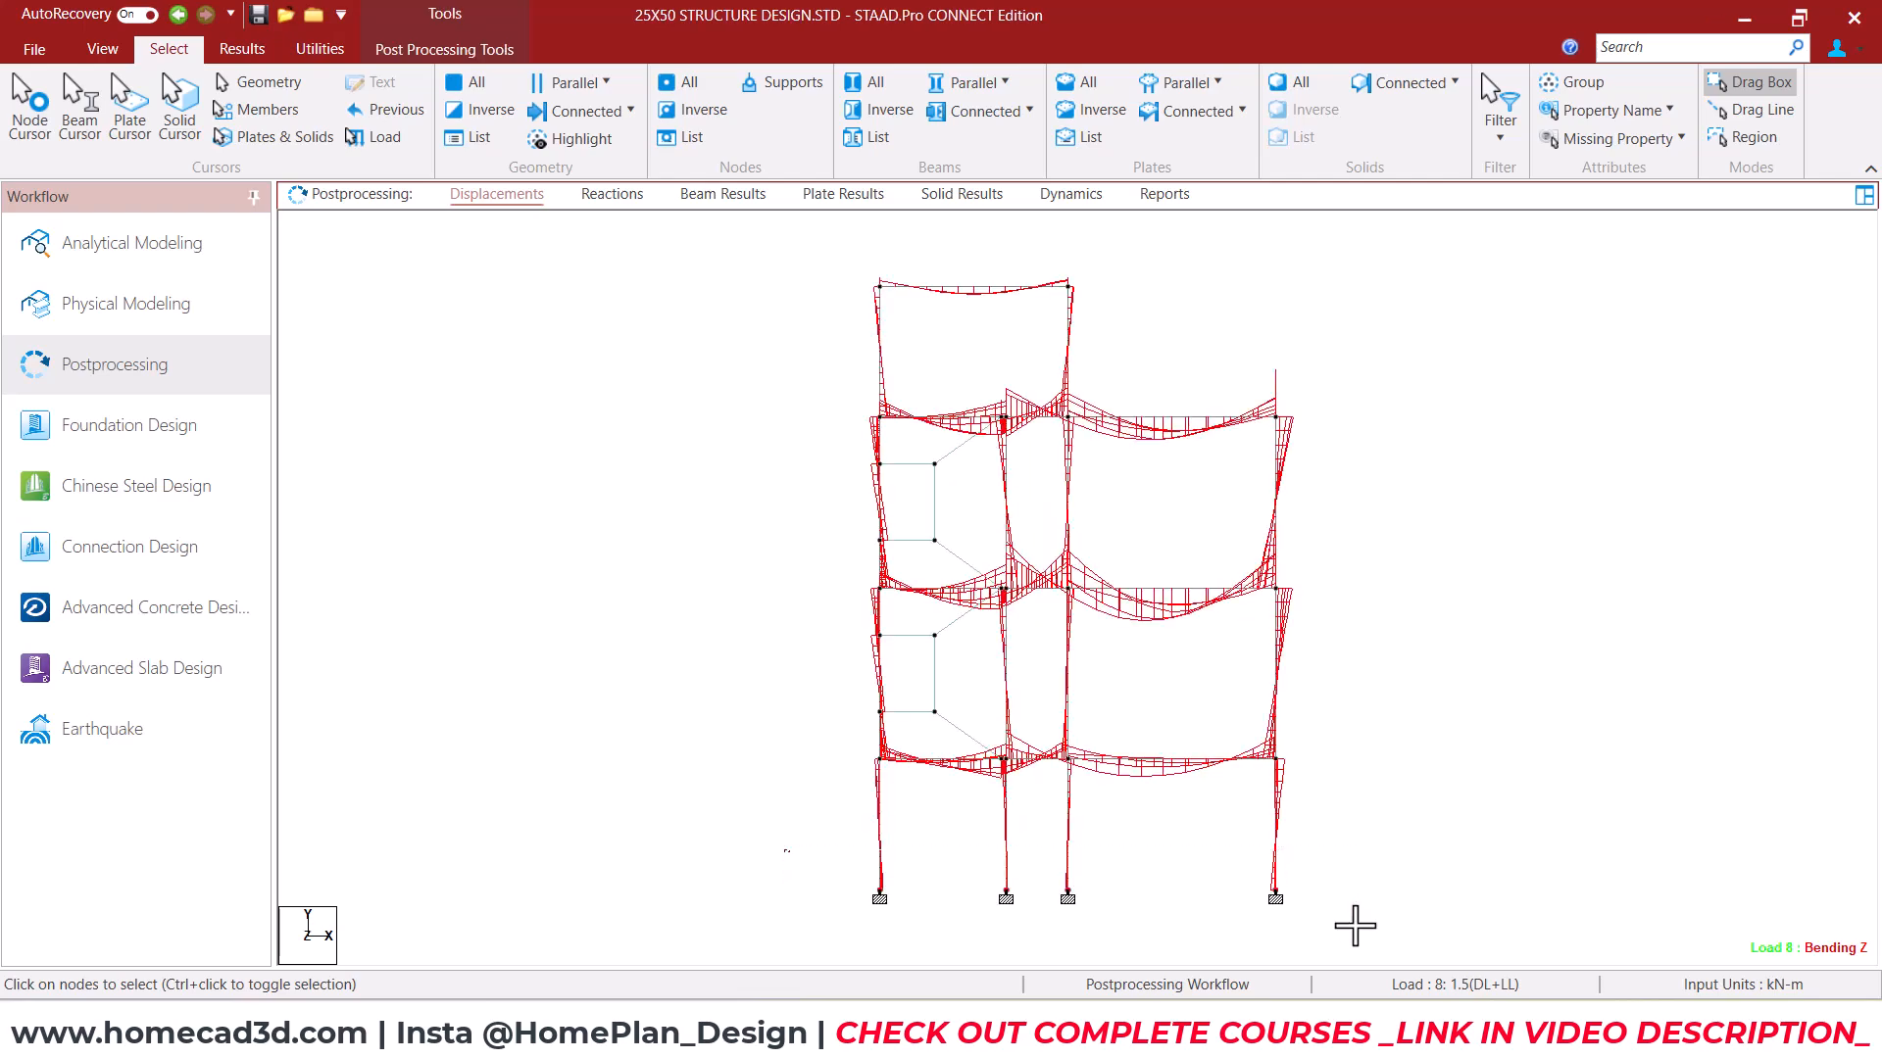
right_click(512, 378)
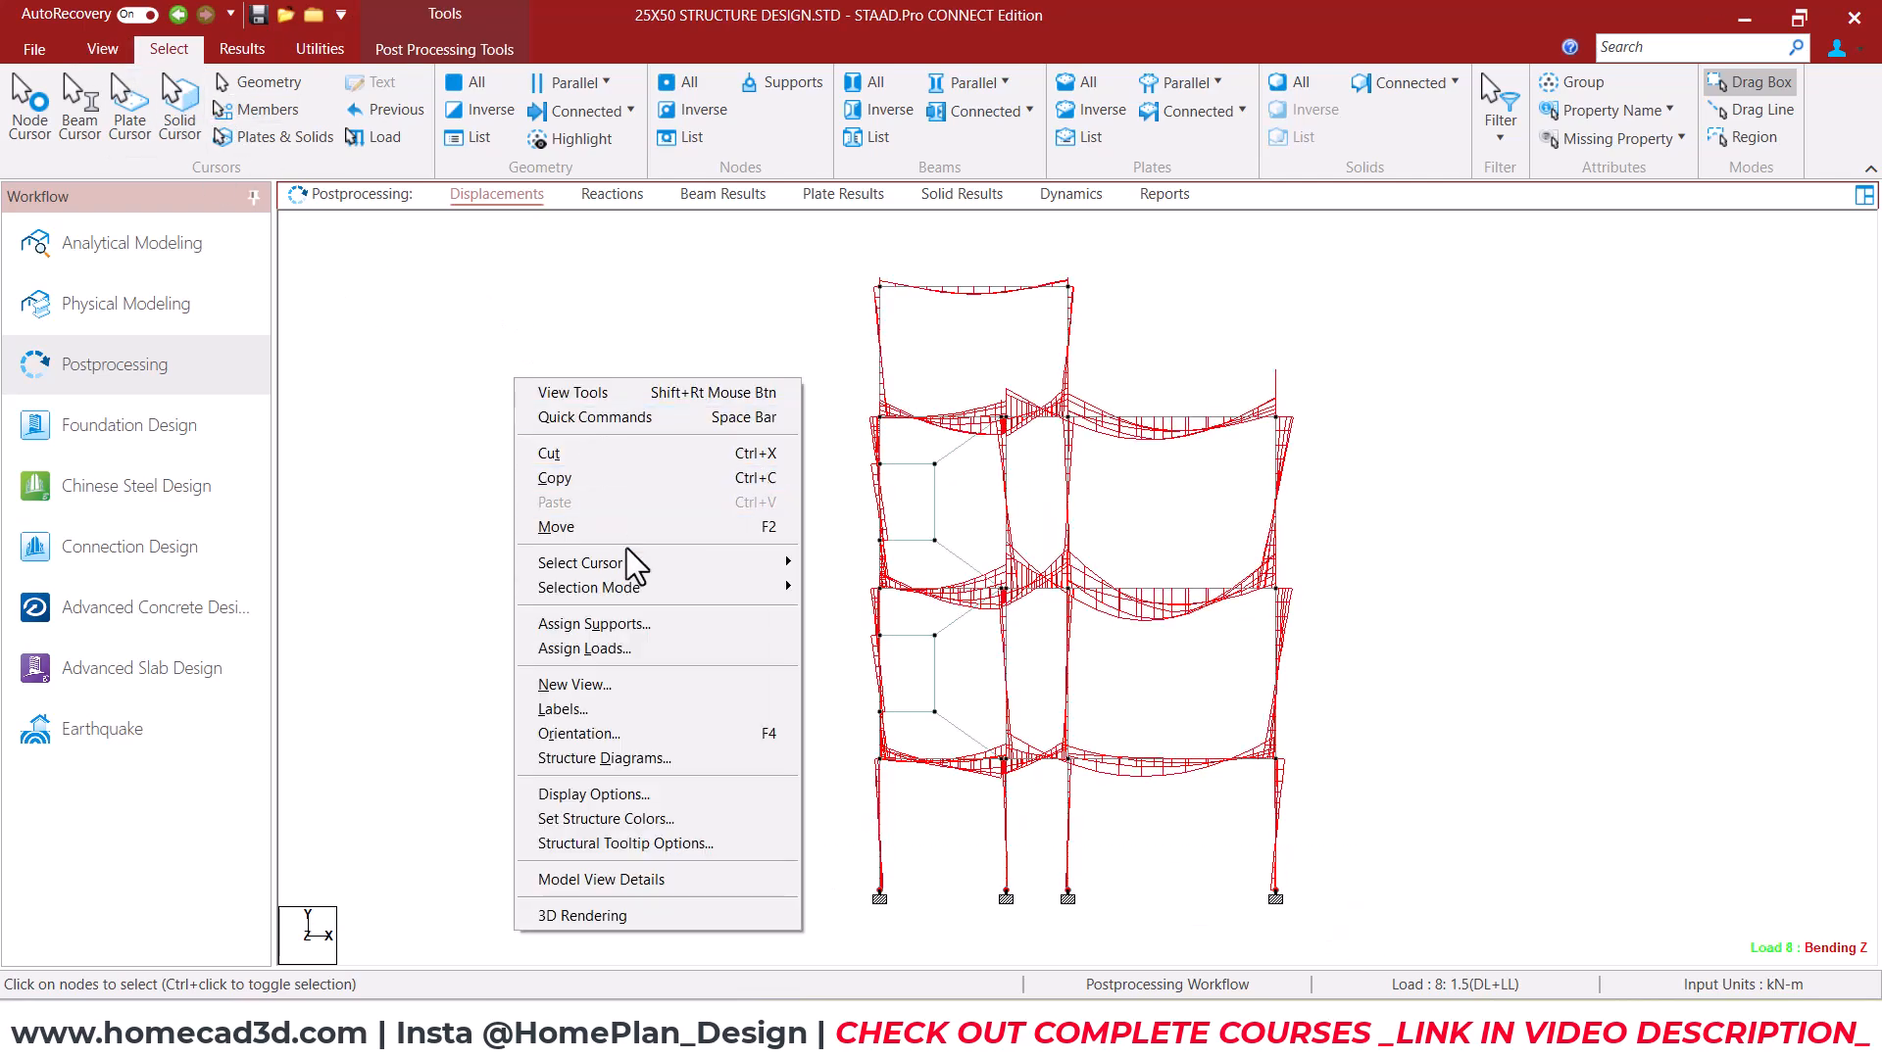
left_click(632, 684)
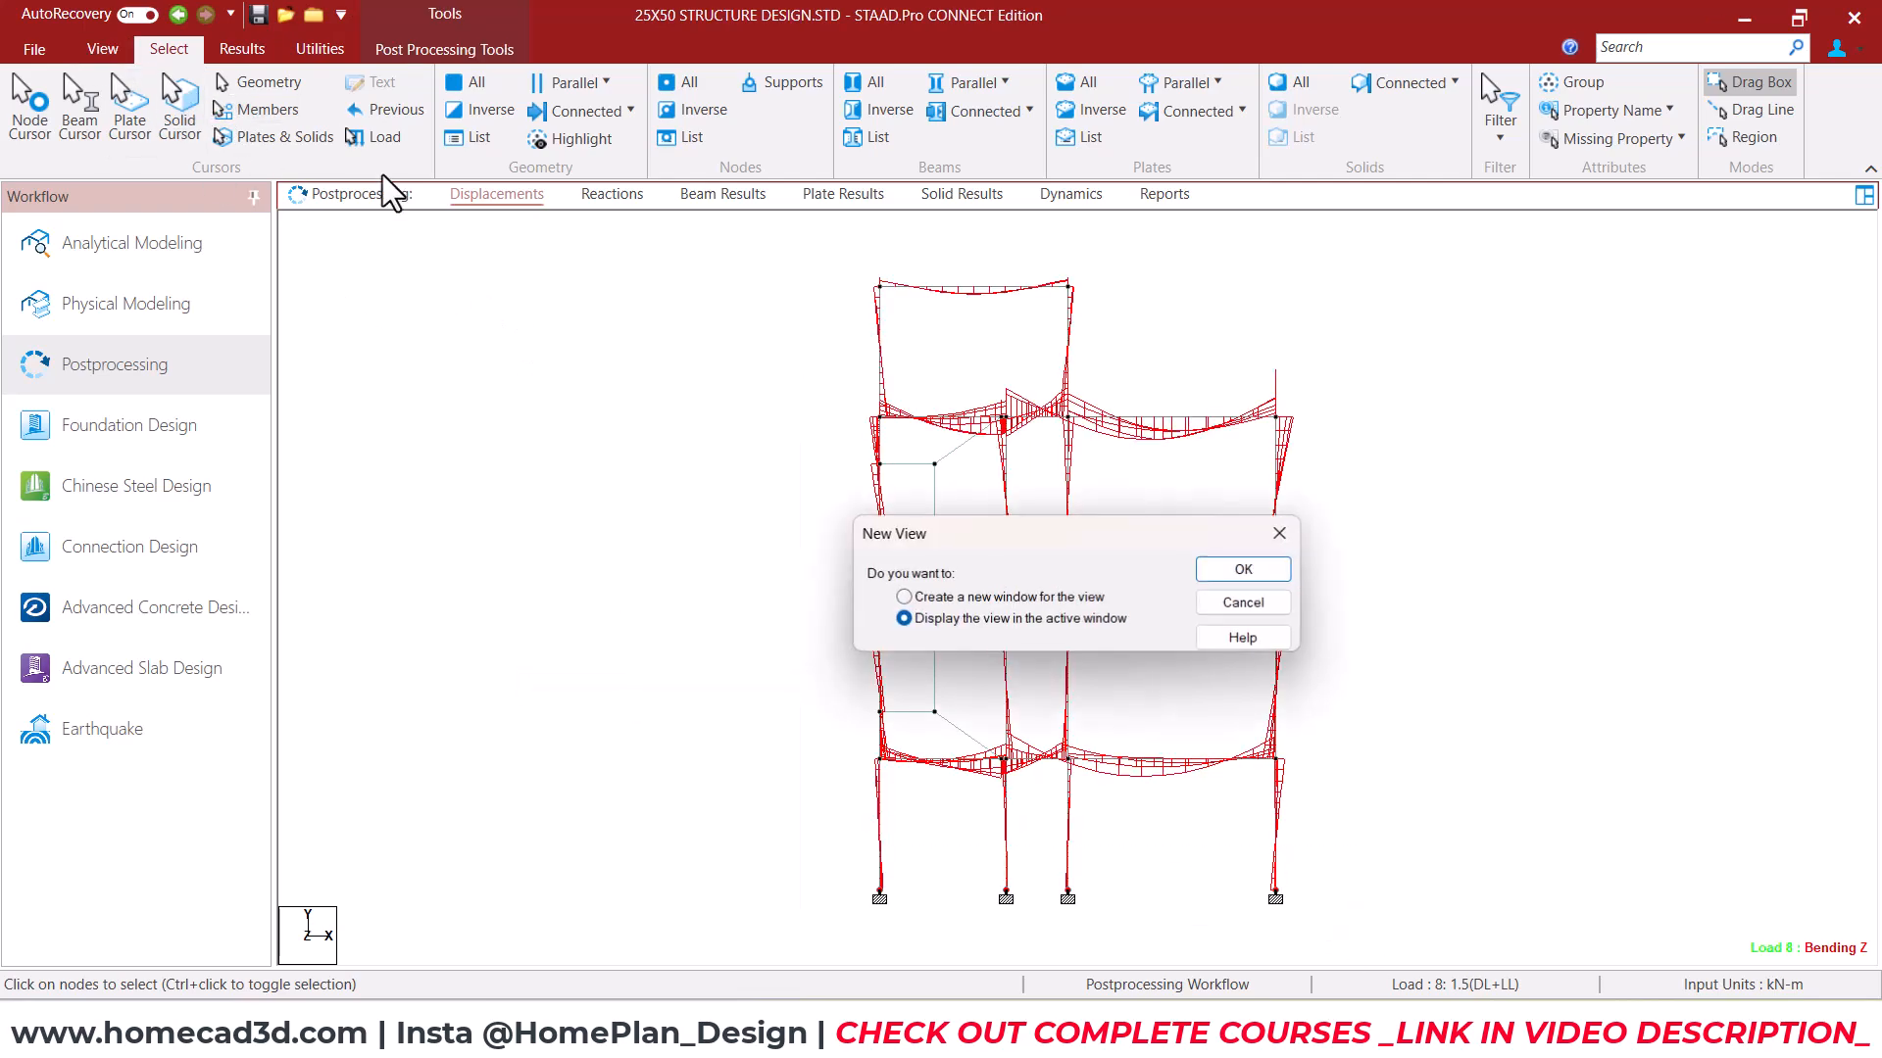
left_click(1241, 573)
left_click(108, 49)
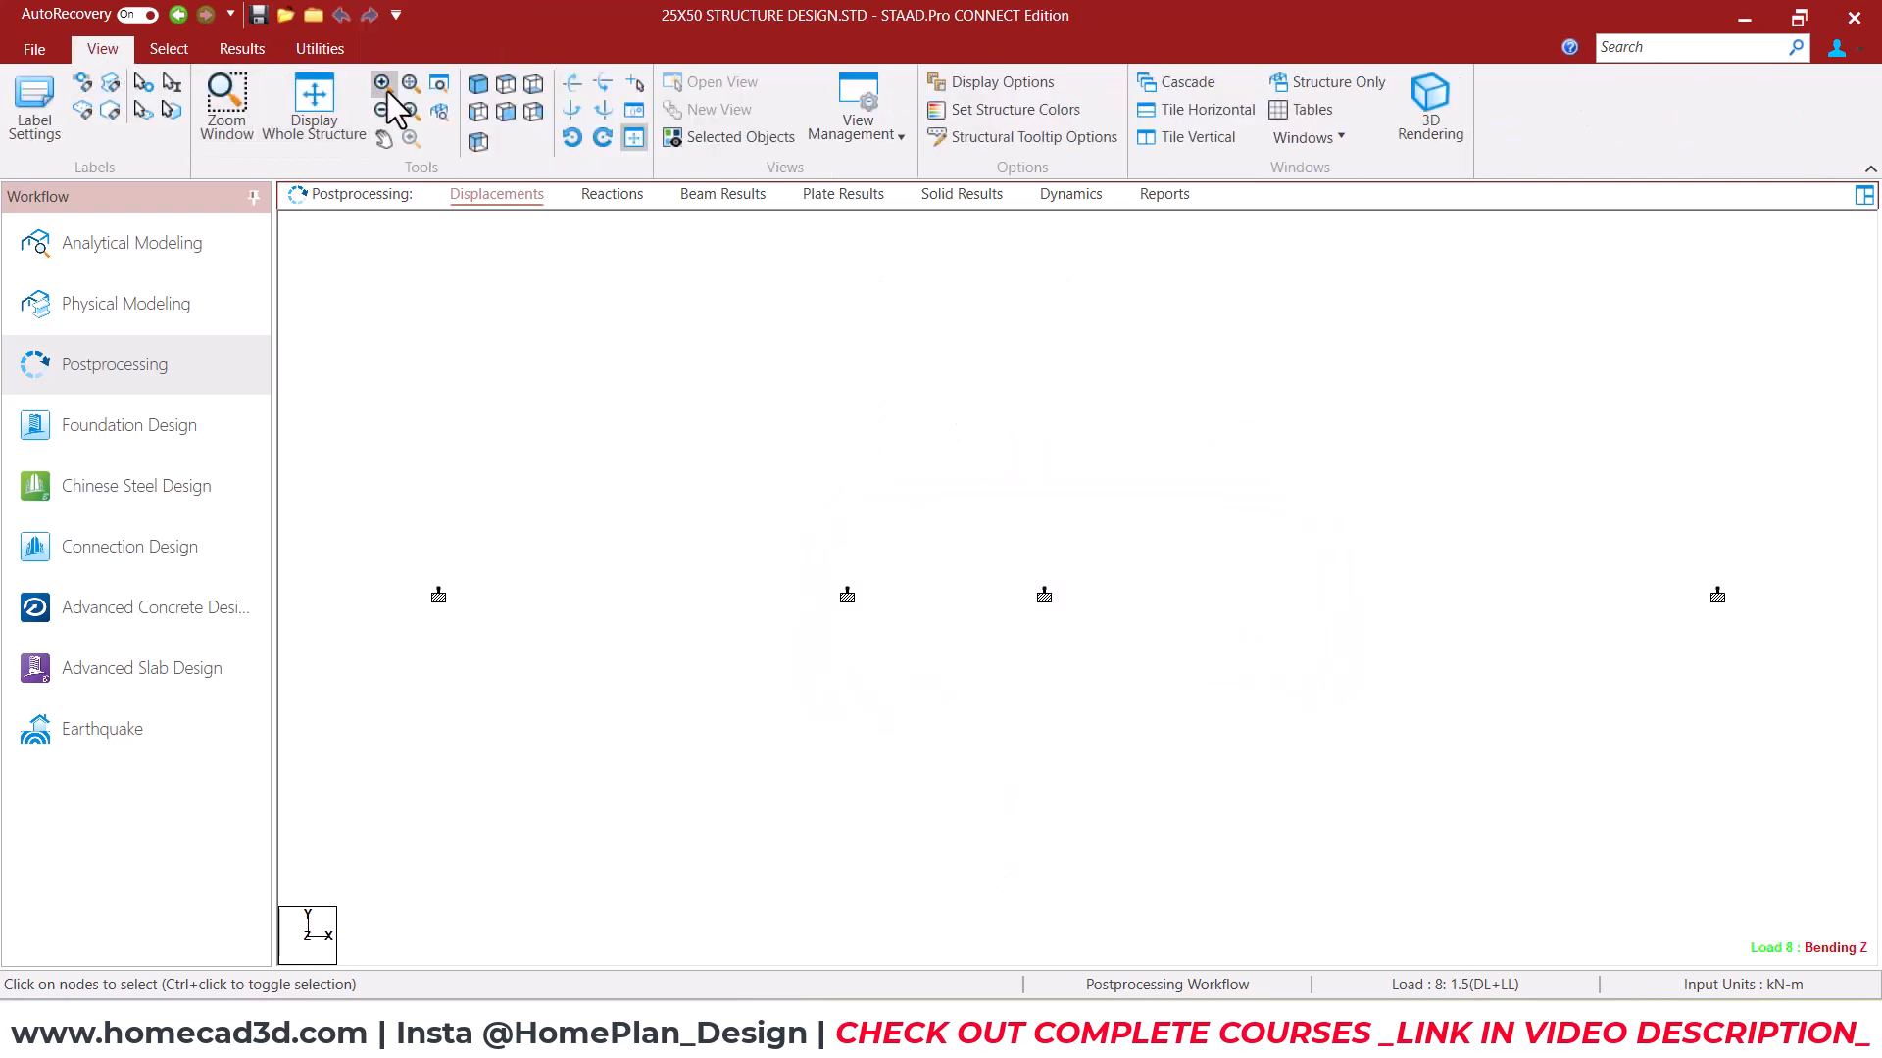
left_click(480, 86)
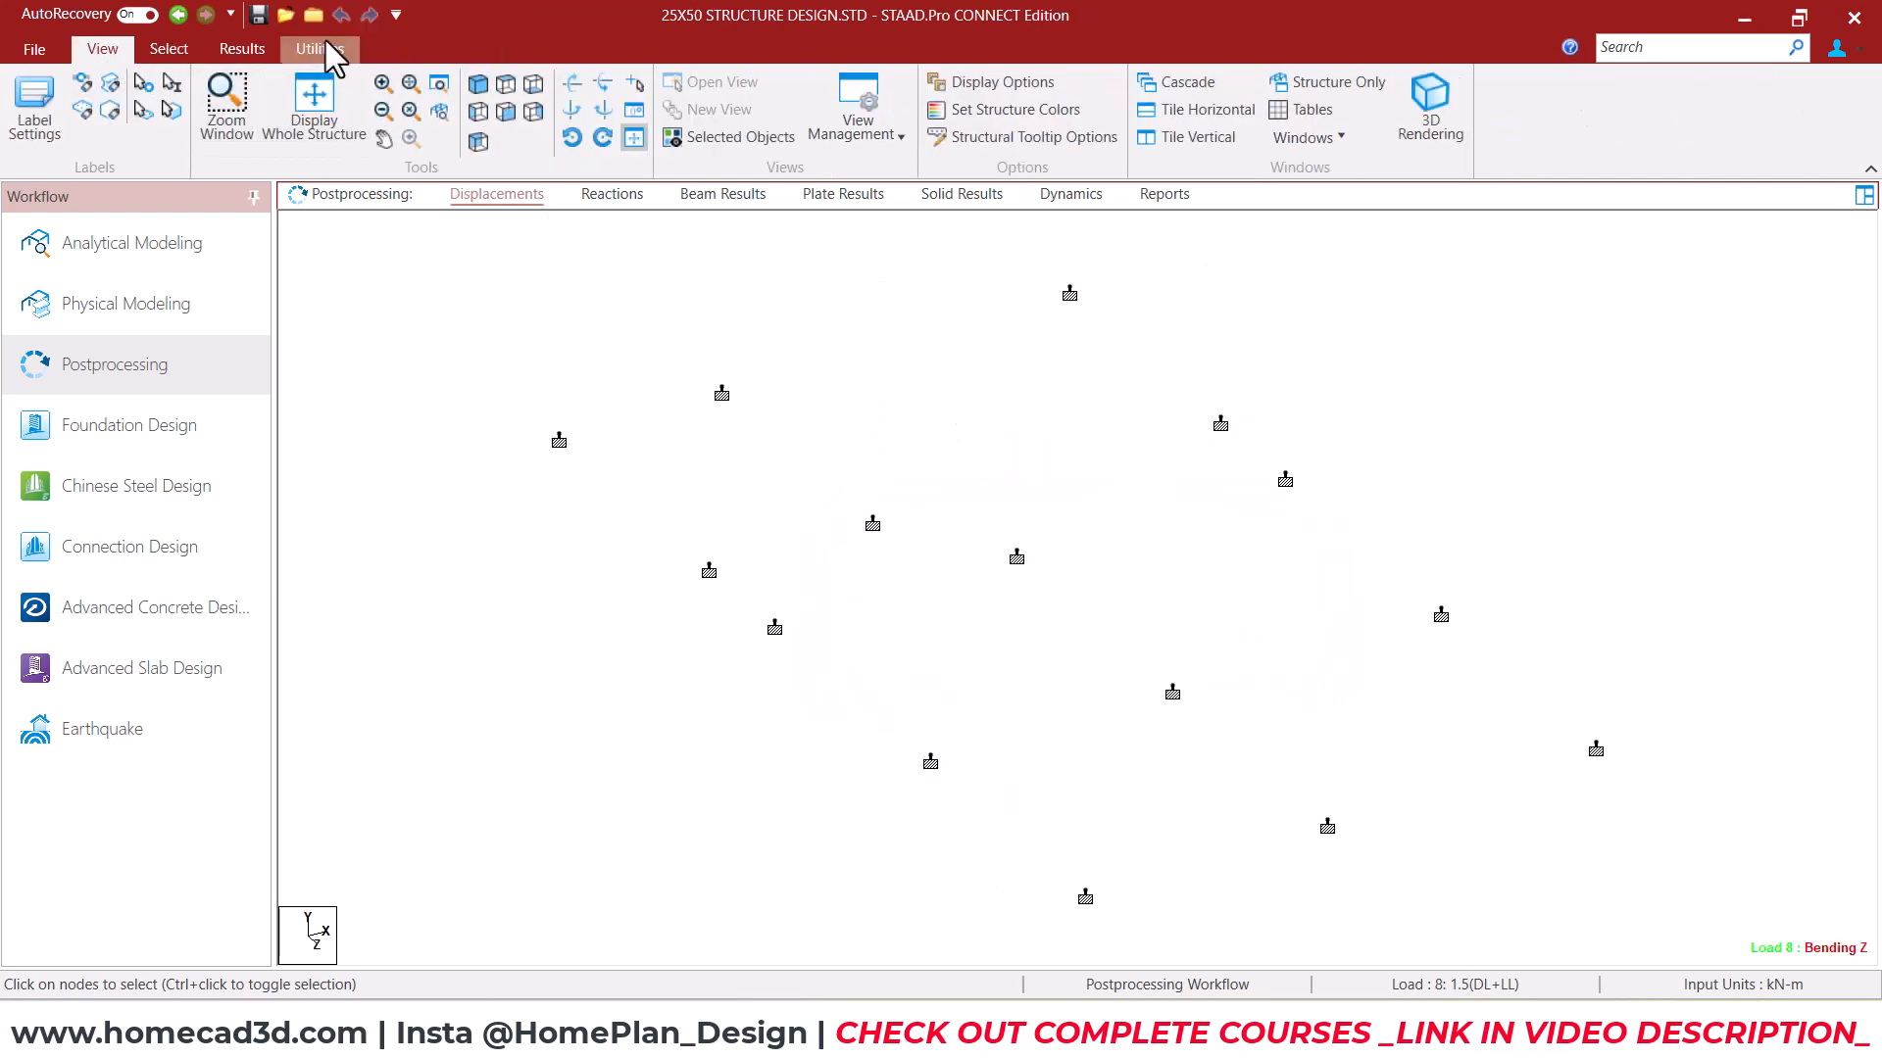
Annotate the isolated base supports with their direct Global Y reactions, and close the annotation settings
left_click(241, 49)
left_click(1318, 138)
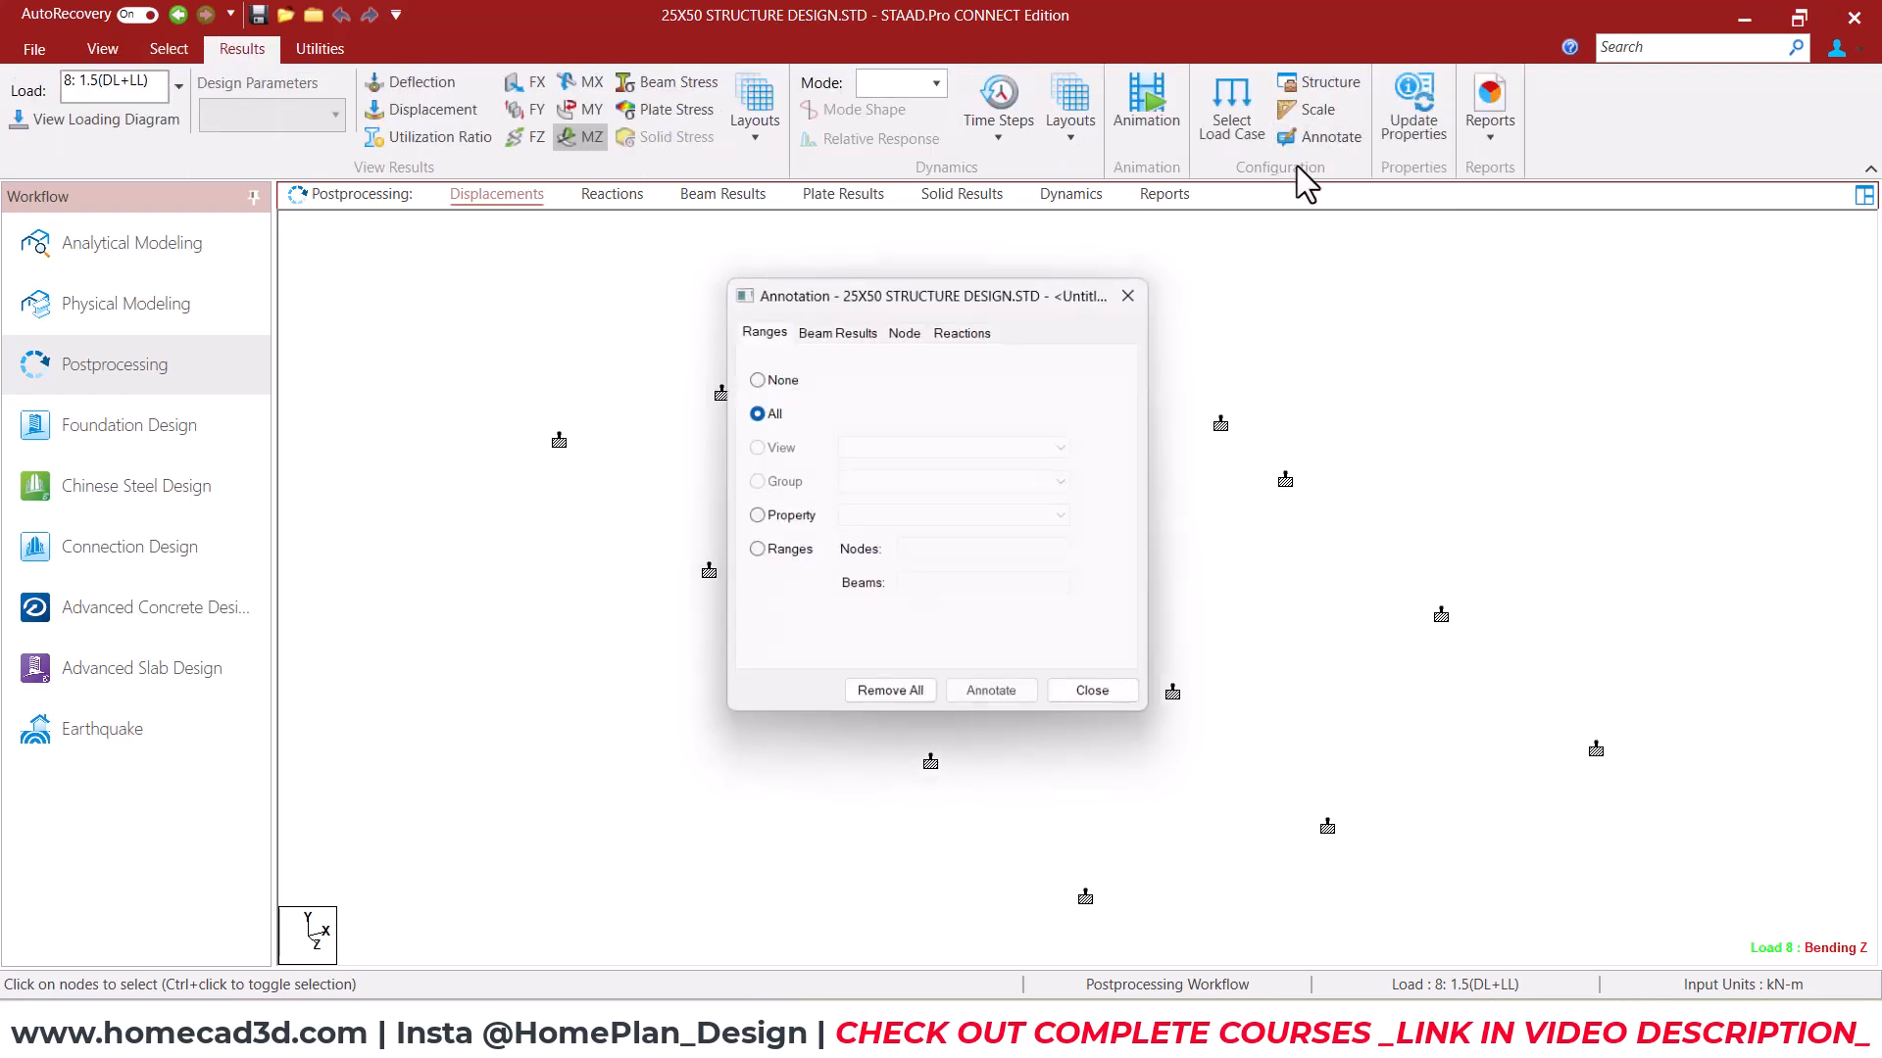
left_click_drag(974, 299, 1283, 273)
left_click(1286, 310)
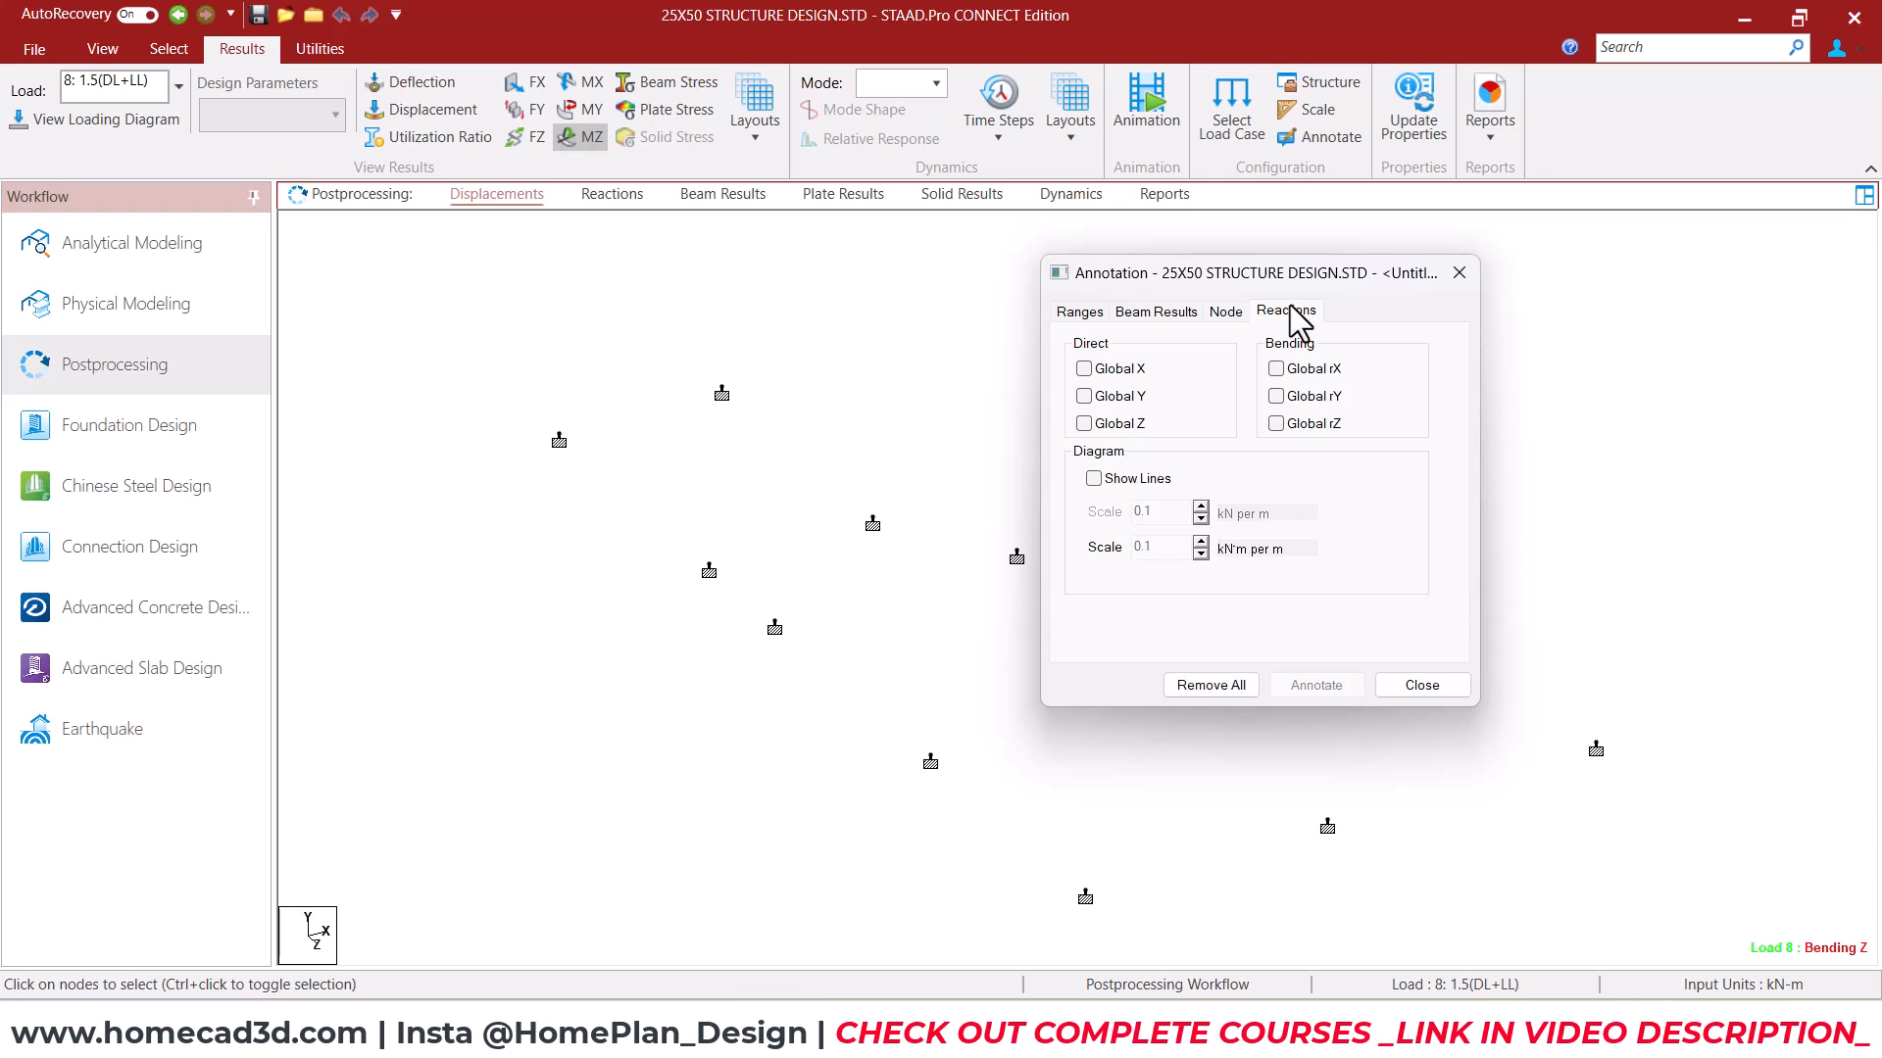
left_click(1110, 398)
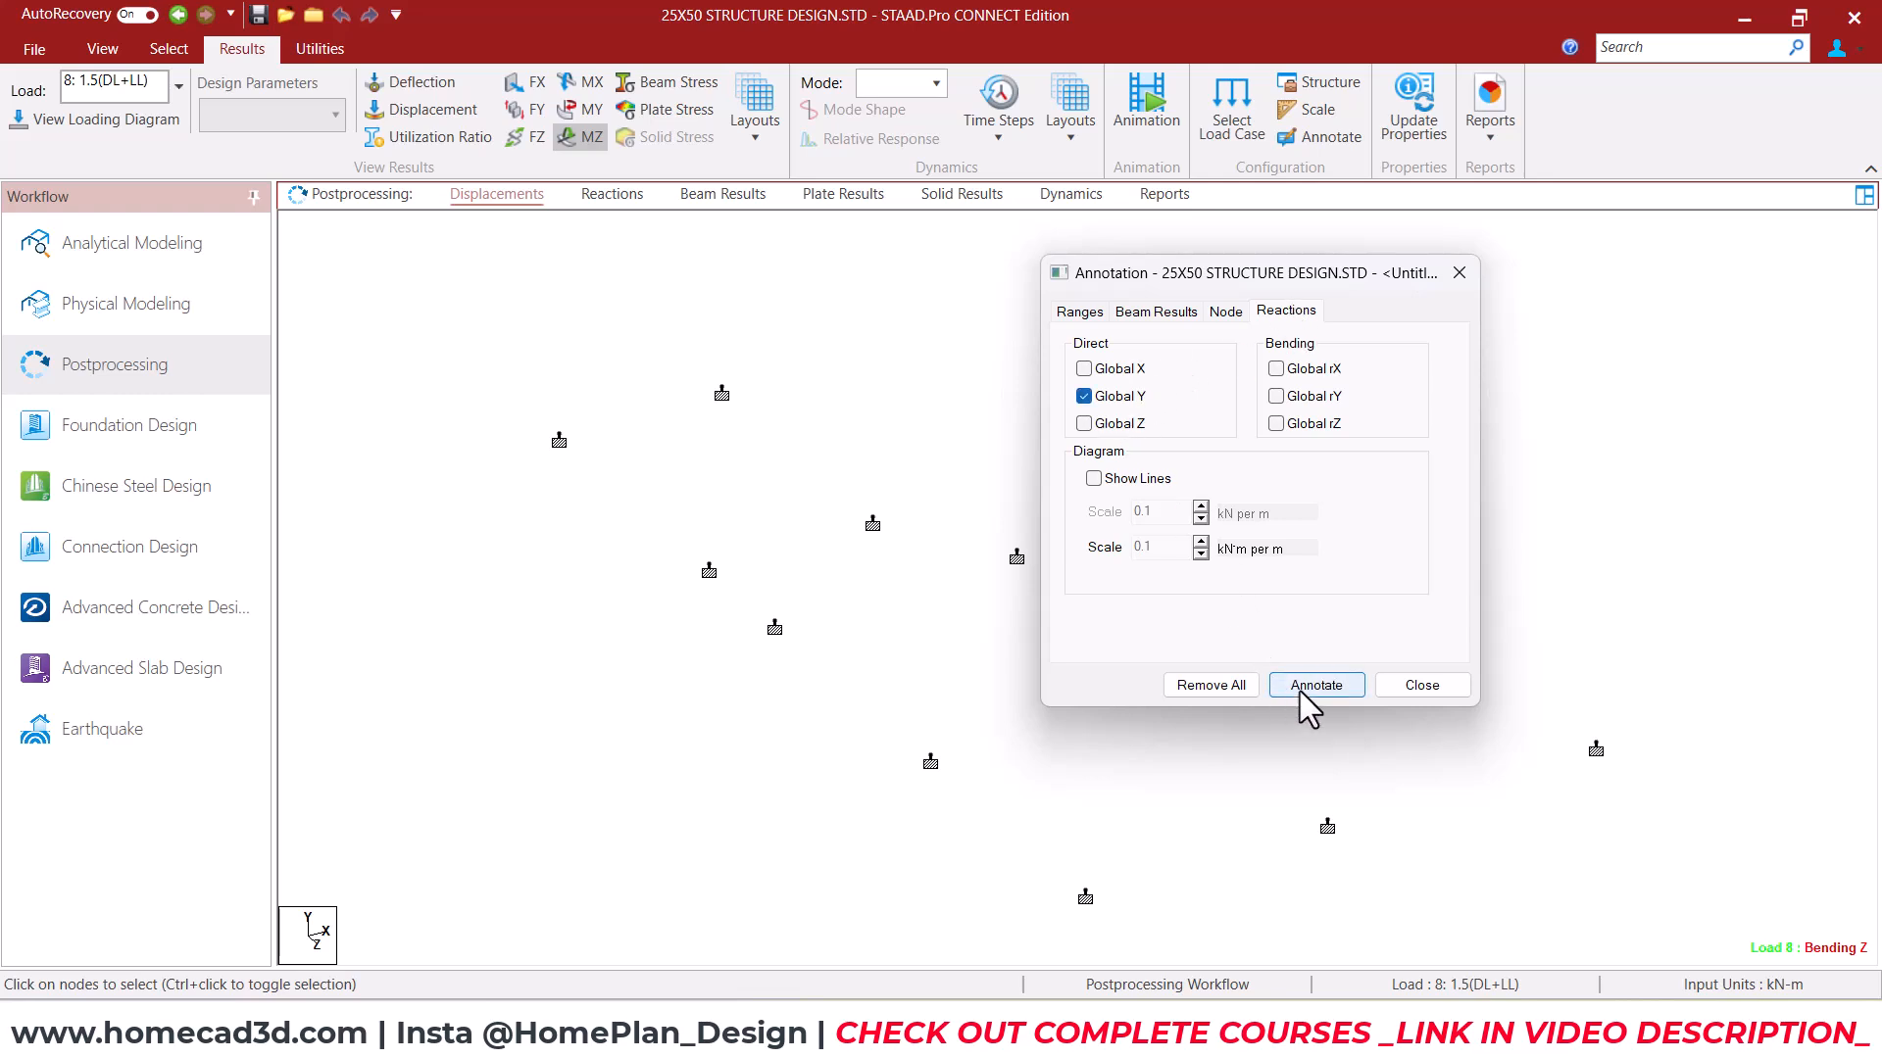
left_click(1299, 686)
left_click_drag(1286, 272, 1637, 229)
left_click(1806, 231)
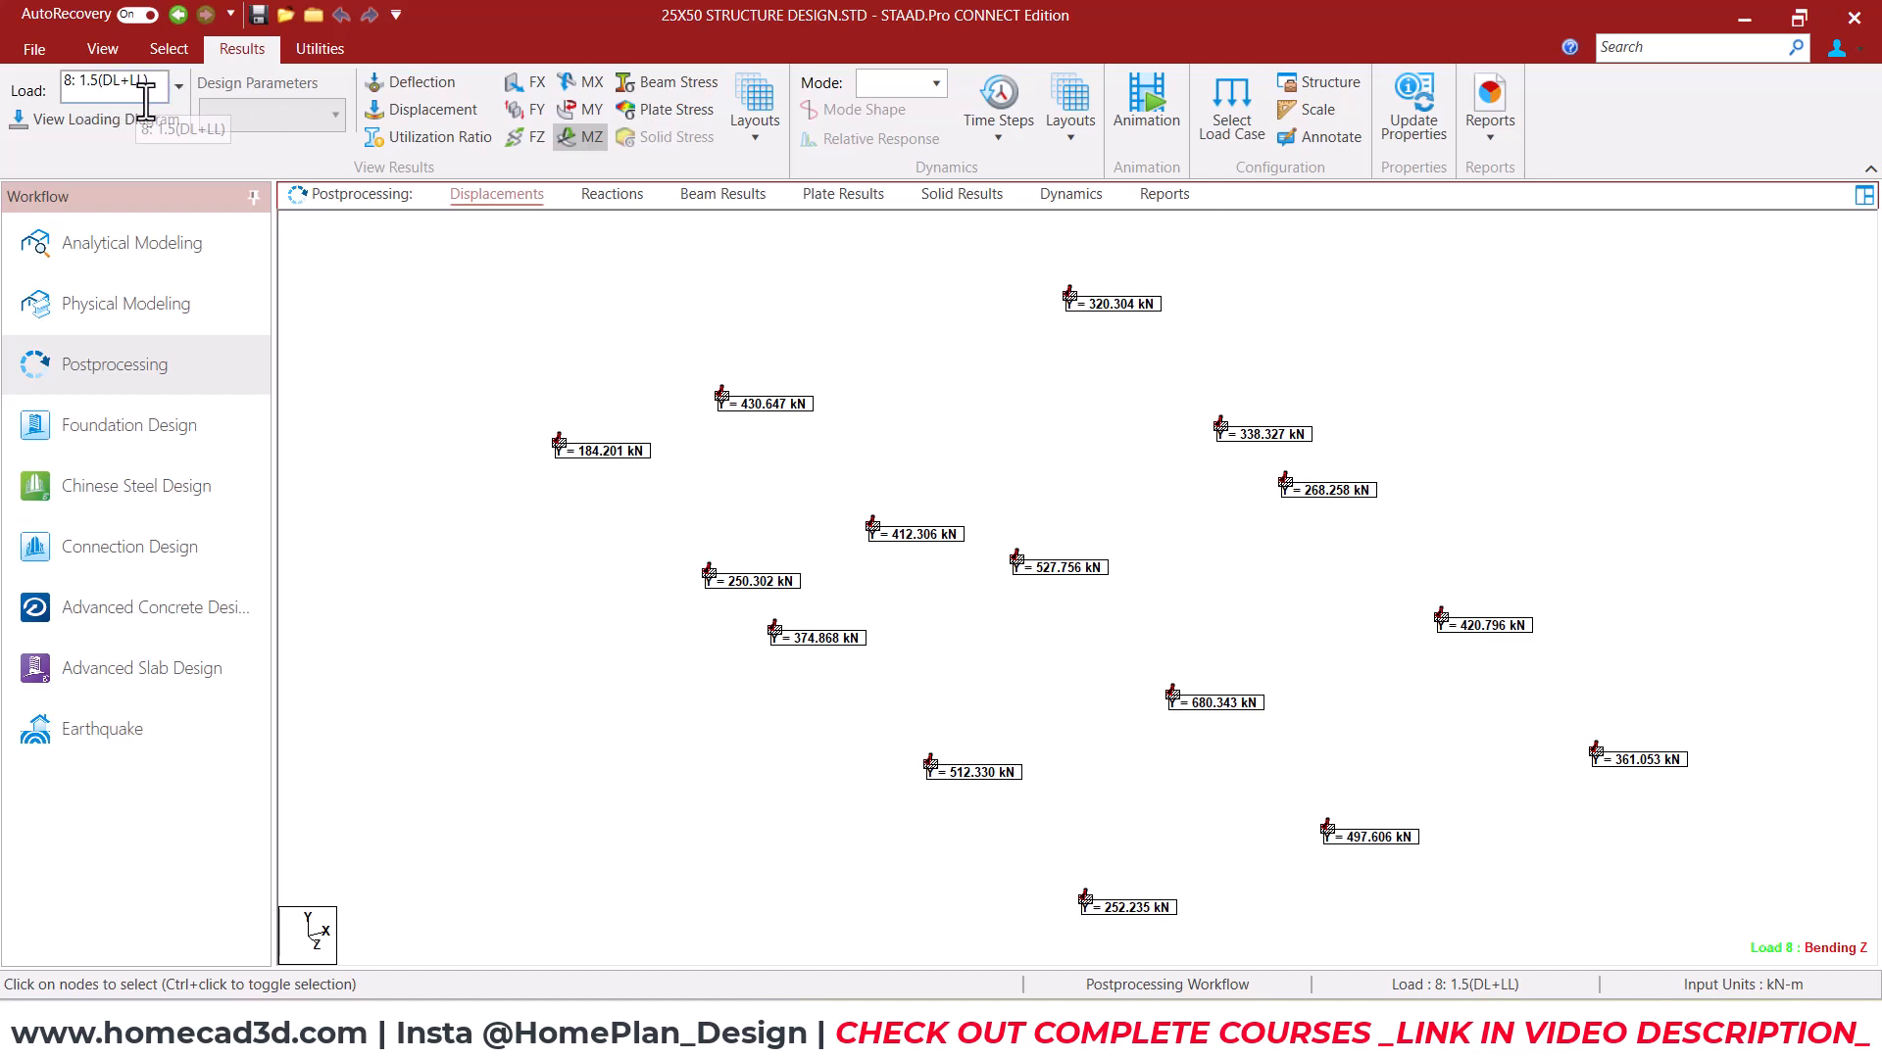
View the vertical support reactions for load combination 7: DL + LL
left_click(180, 87)
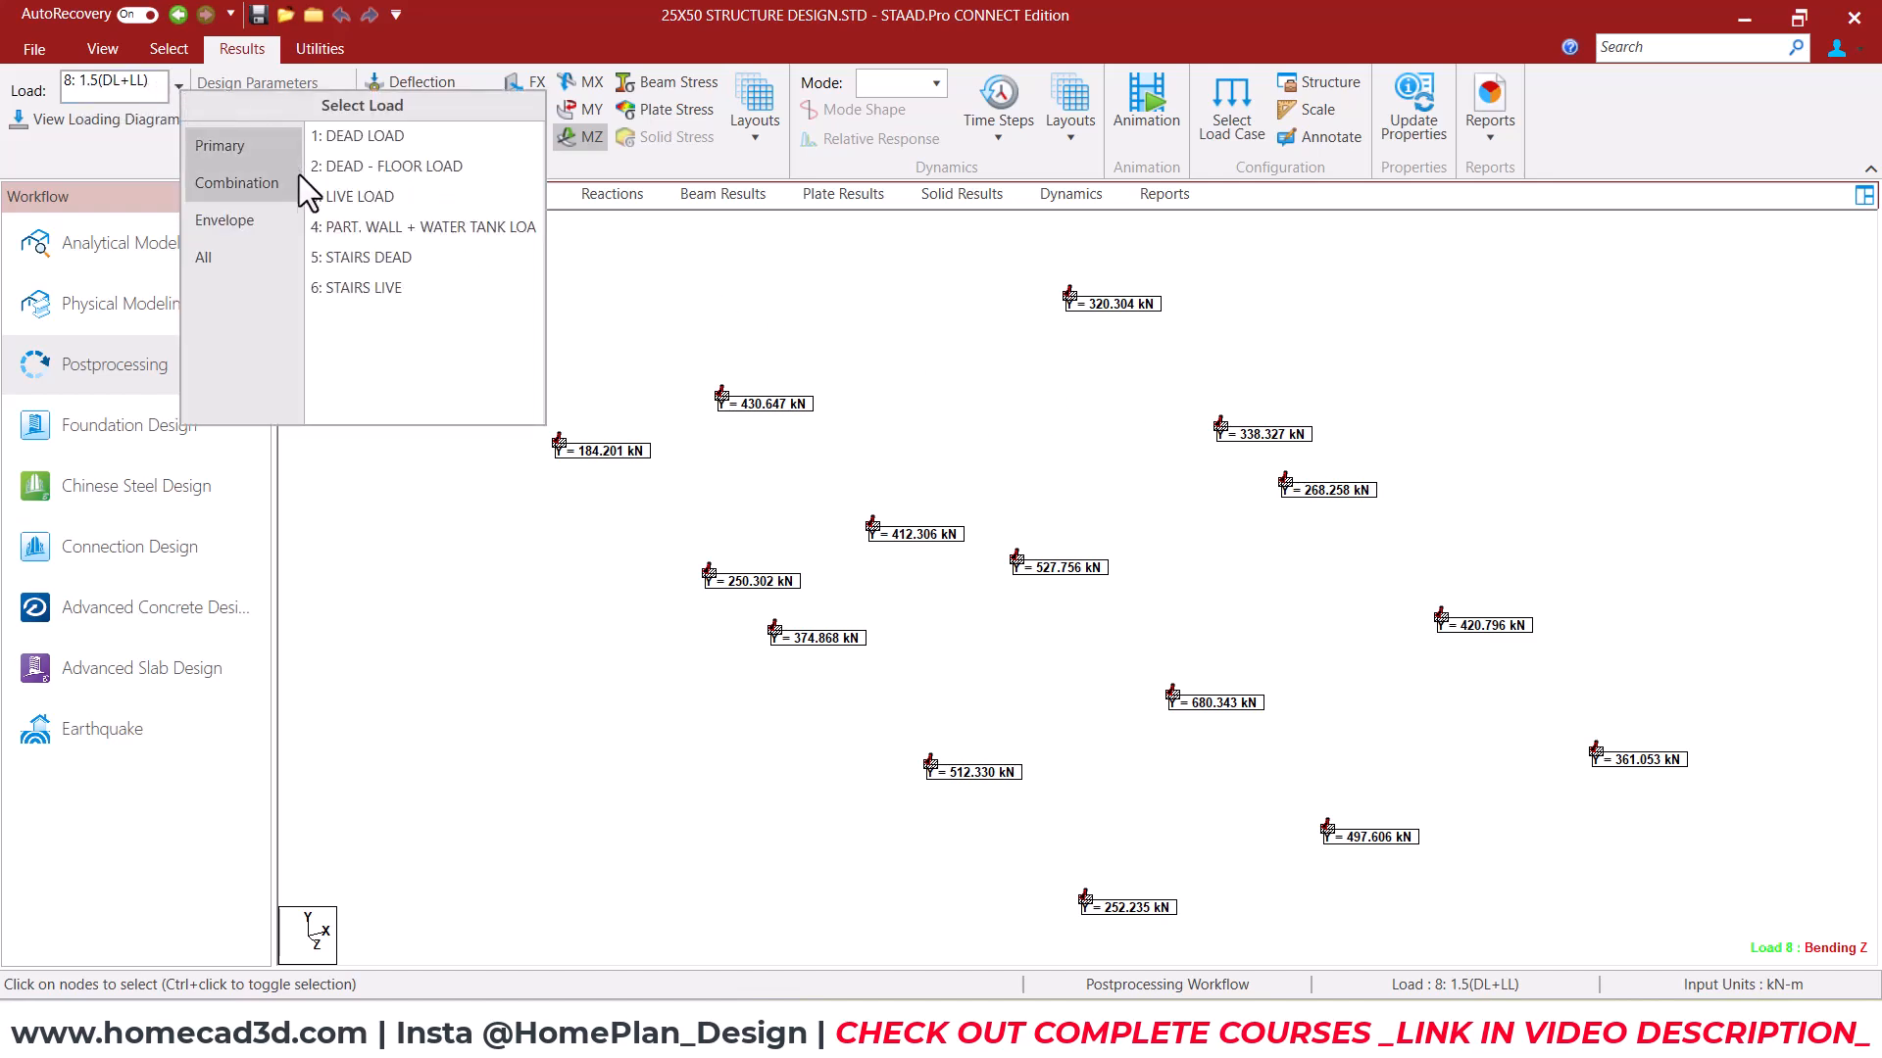
left_click(267, 189)
left_click(369, 142)
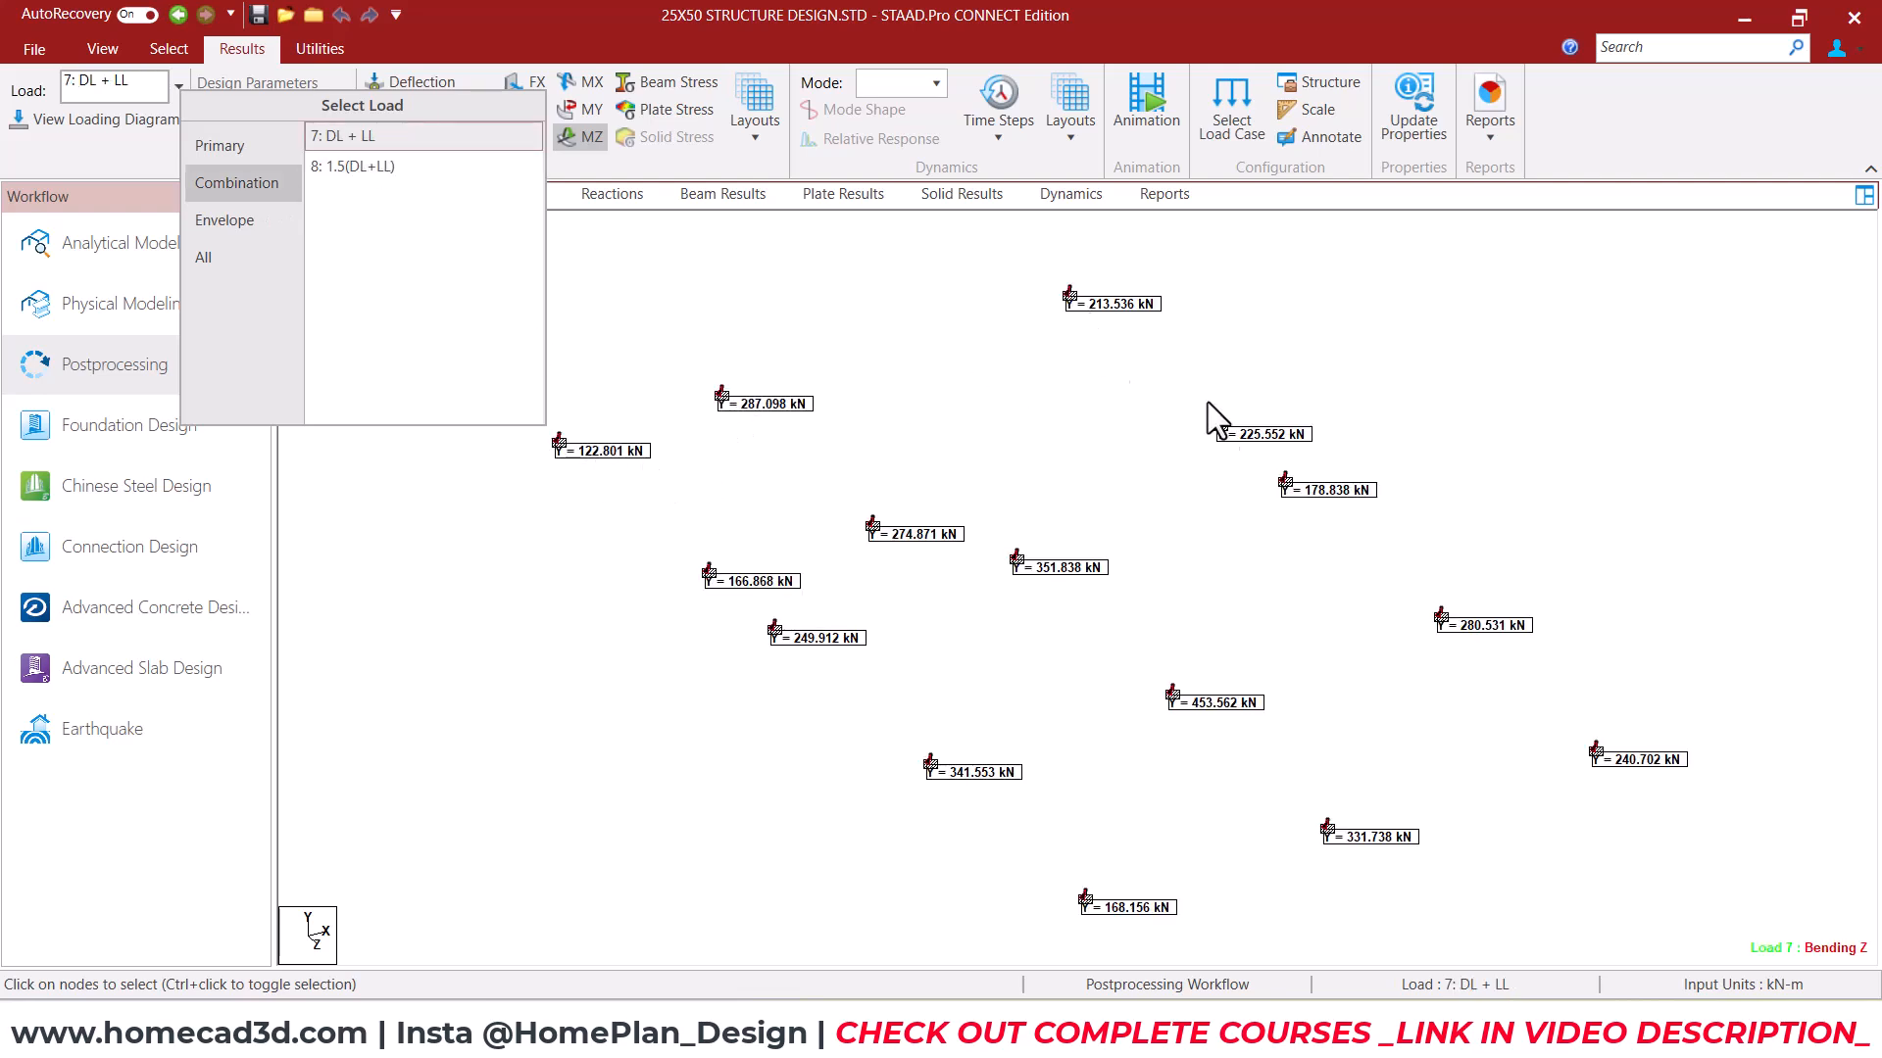
Compare the support reactions under primary loads 1: DEAD LOAD, 2: DEAD - FLOOR LOAD, 3: LIVE LOAD and 4: partition wall and water tank
left_click(222, 145)
left_click(349, 143)
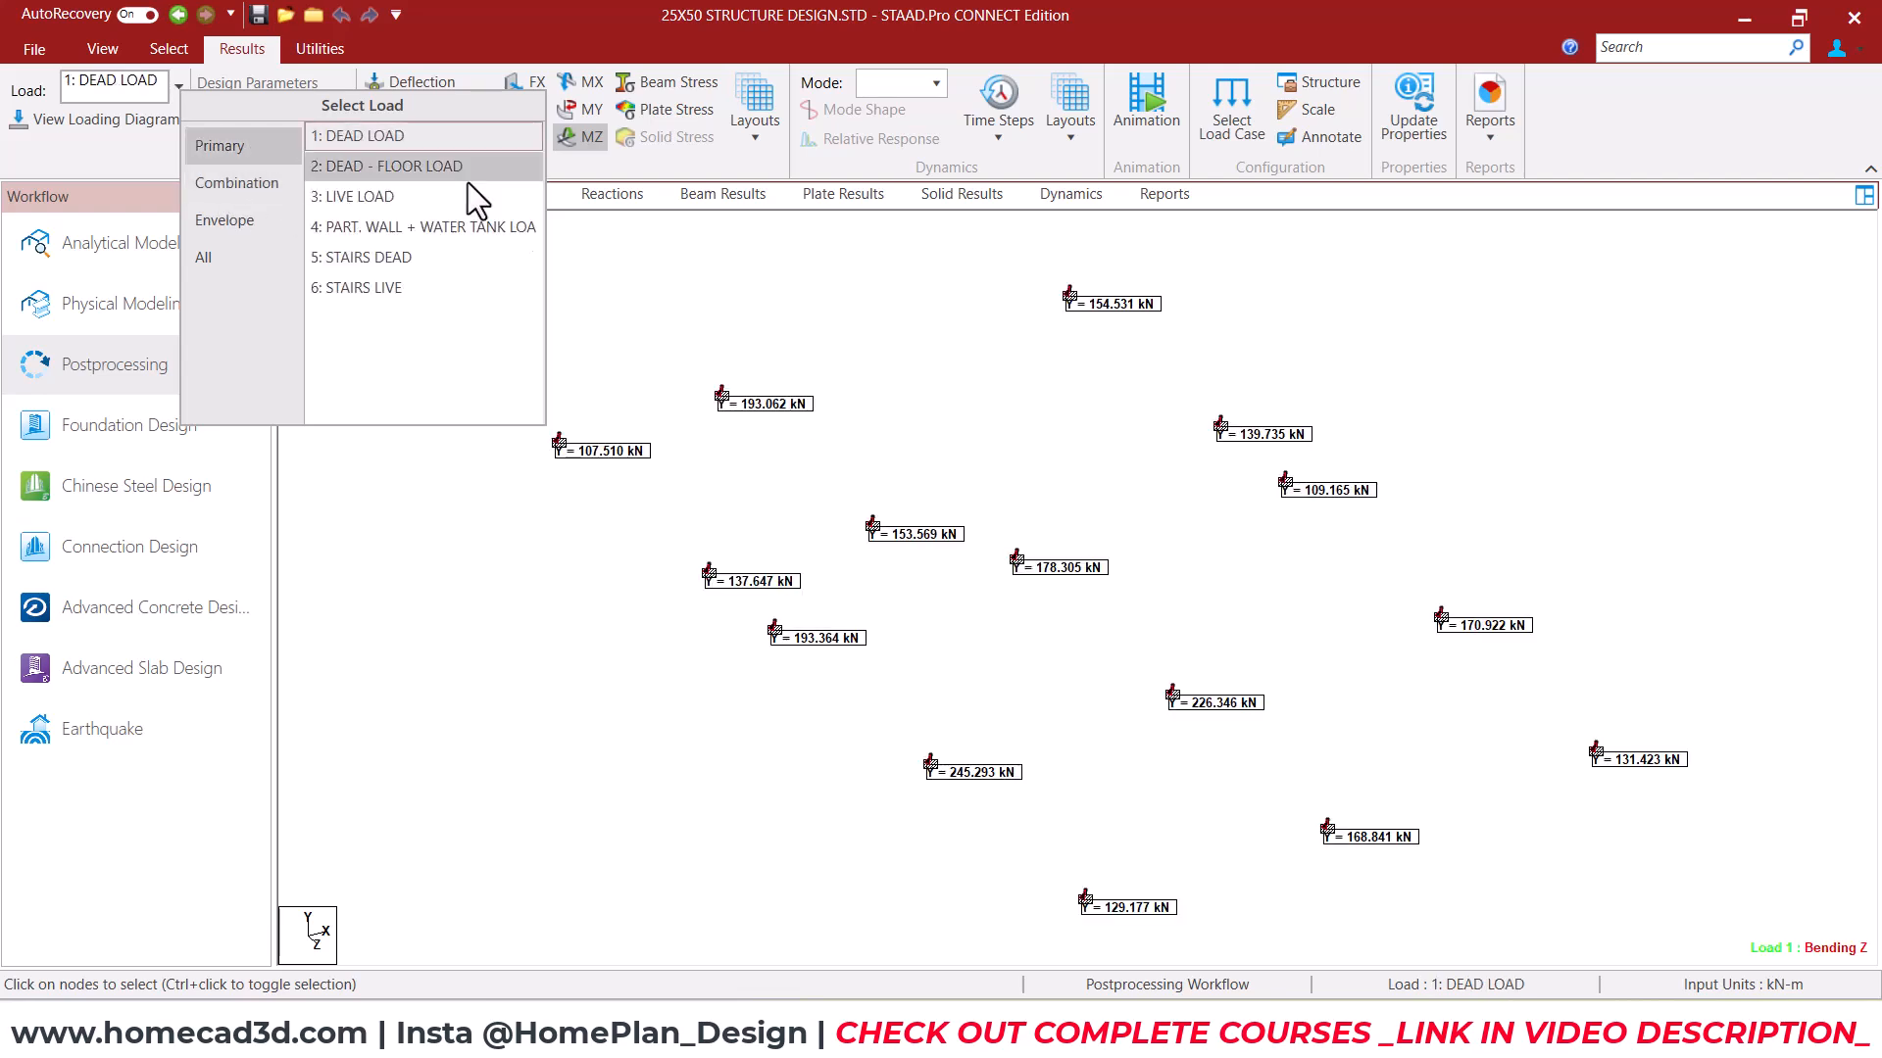
left_click(418, 174)
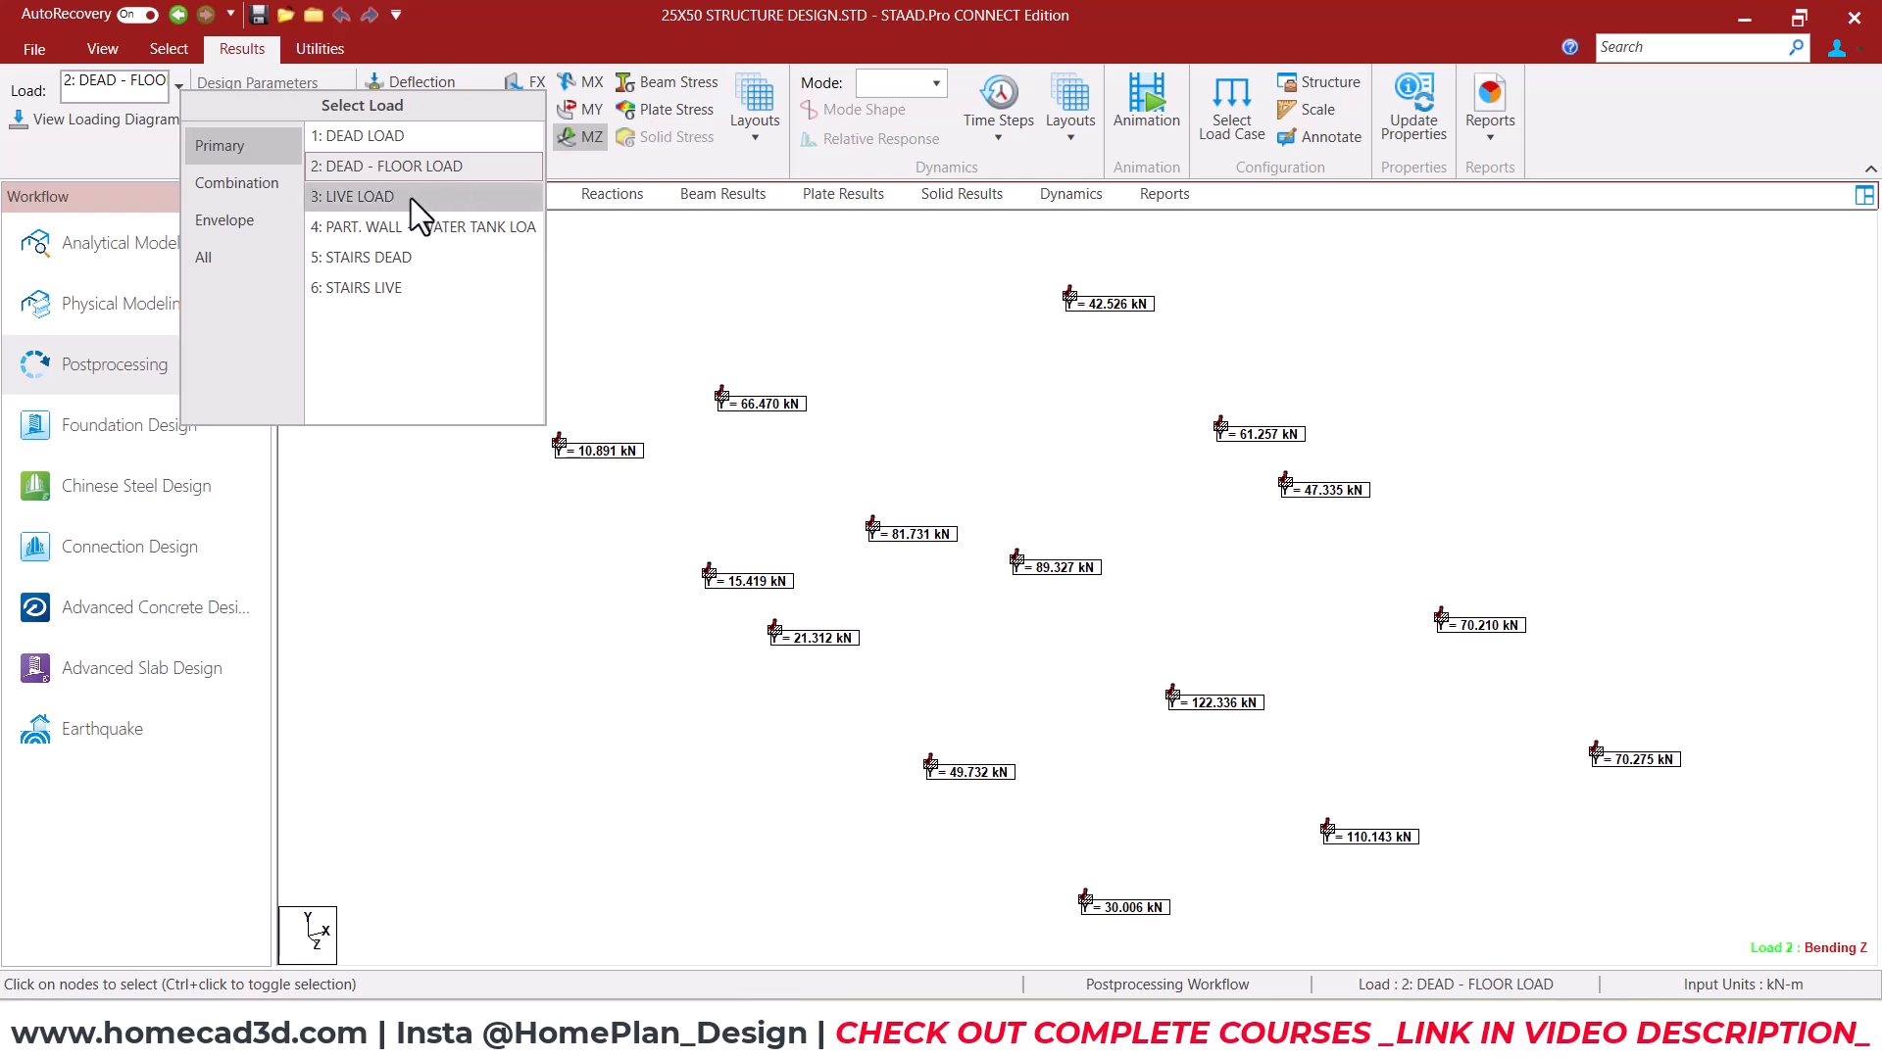
left_click(409, 198)
left_click(410, 221)
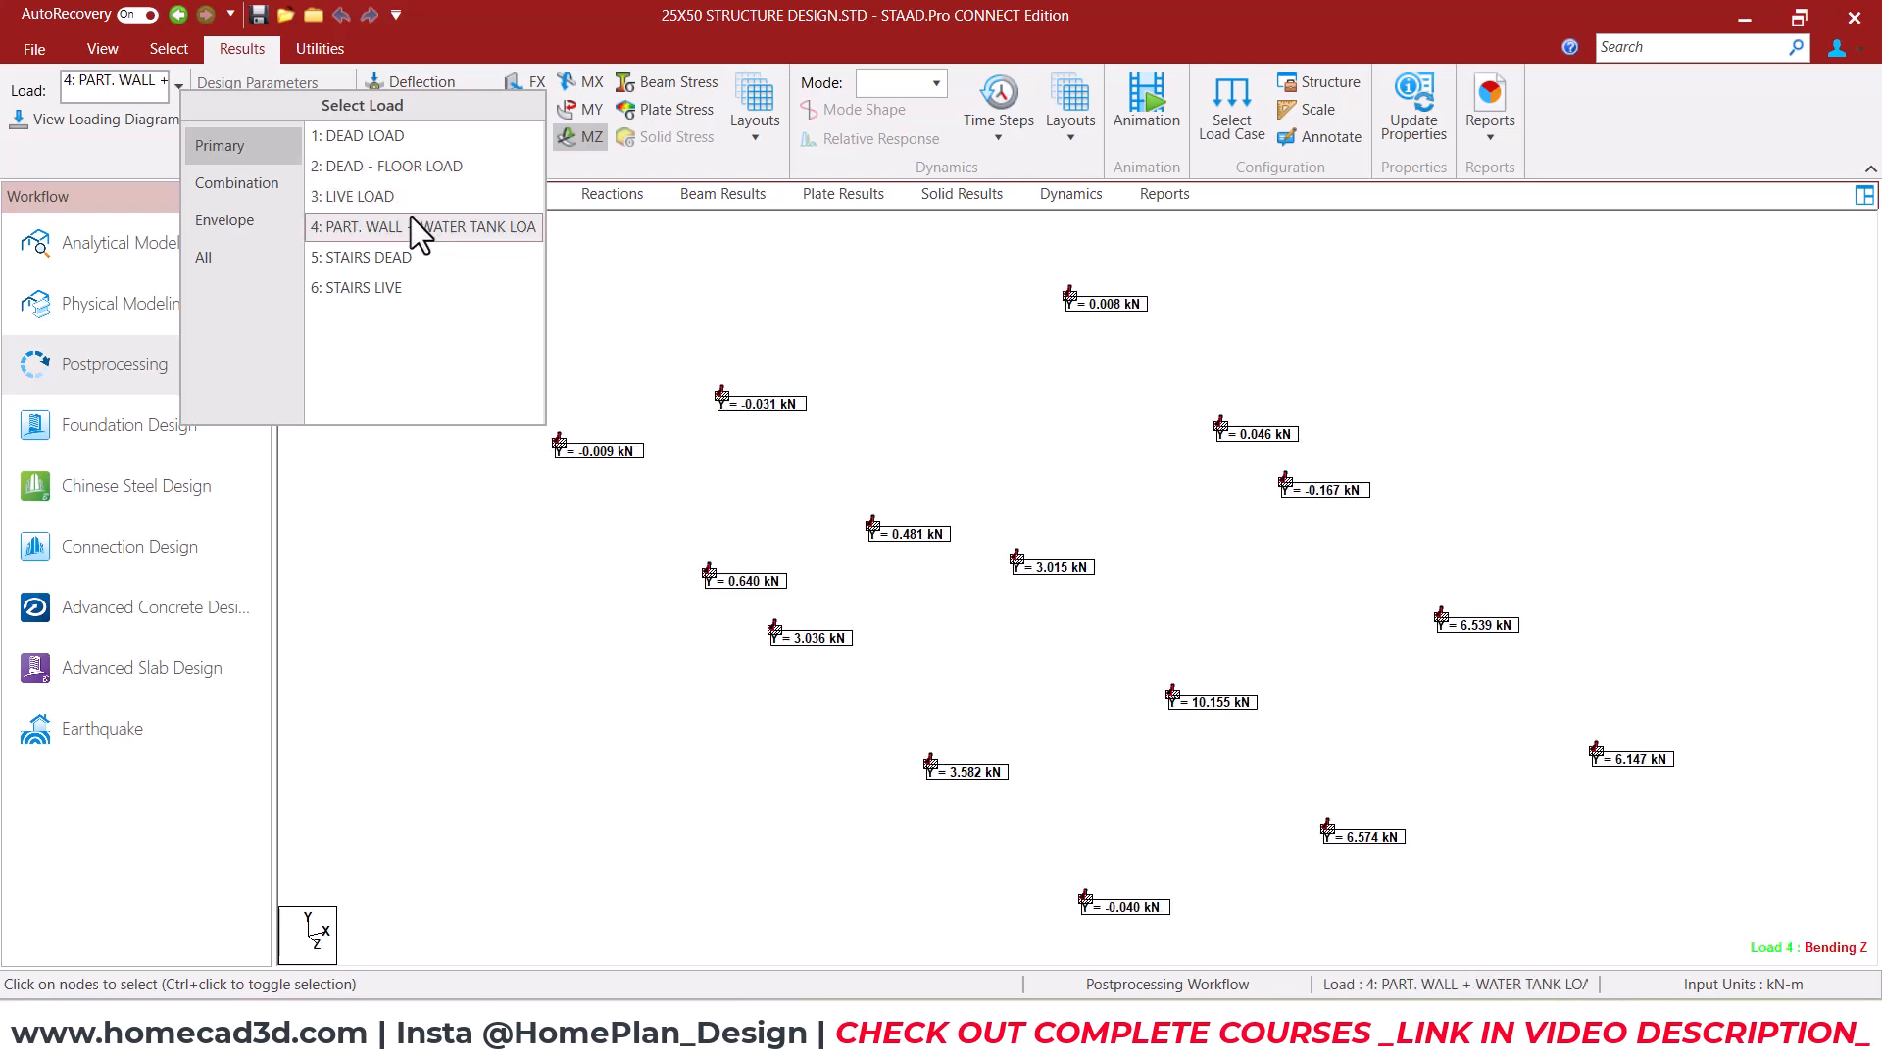
mouse_move(1452, 615)
left_mouse_down()
mouse_move(1389, 831)
mouse_move(1402, 566)
mouse_move(1494, 765)
left_mouse_up()
key("Escape")
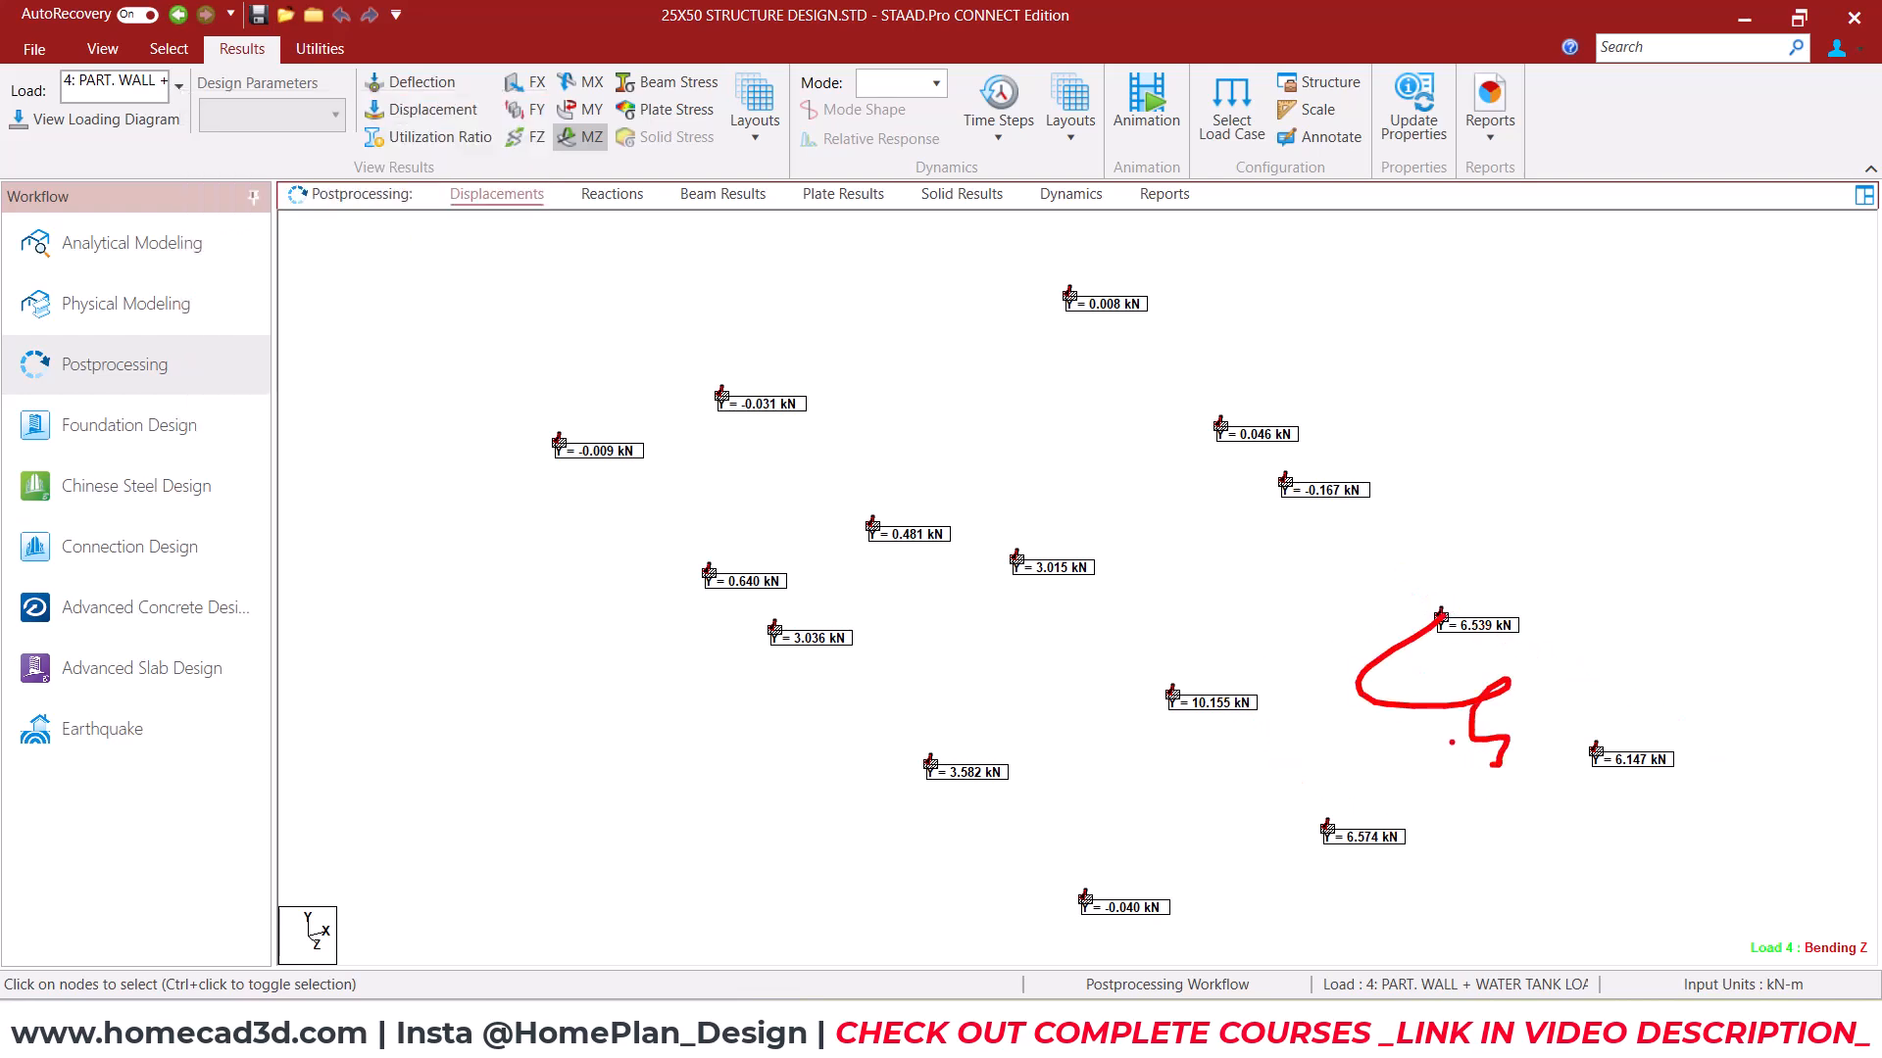
left_click_drag(588, 466, 789, 480)
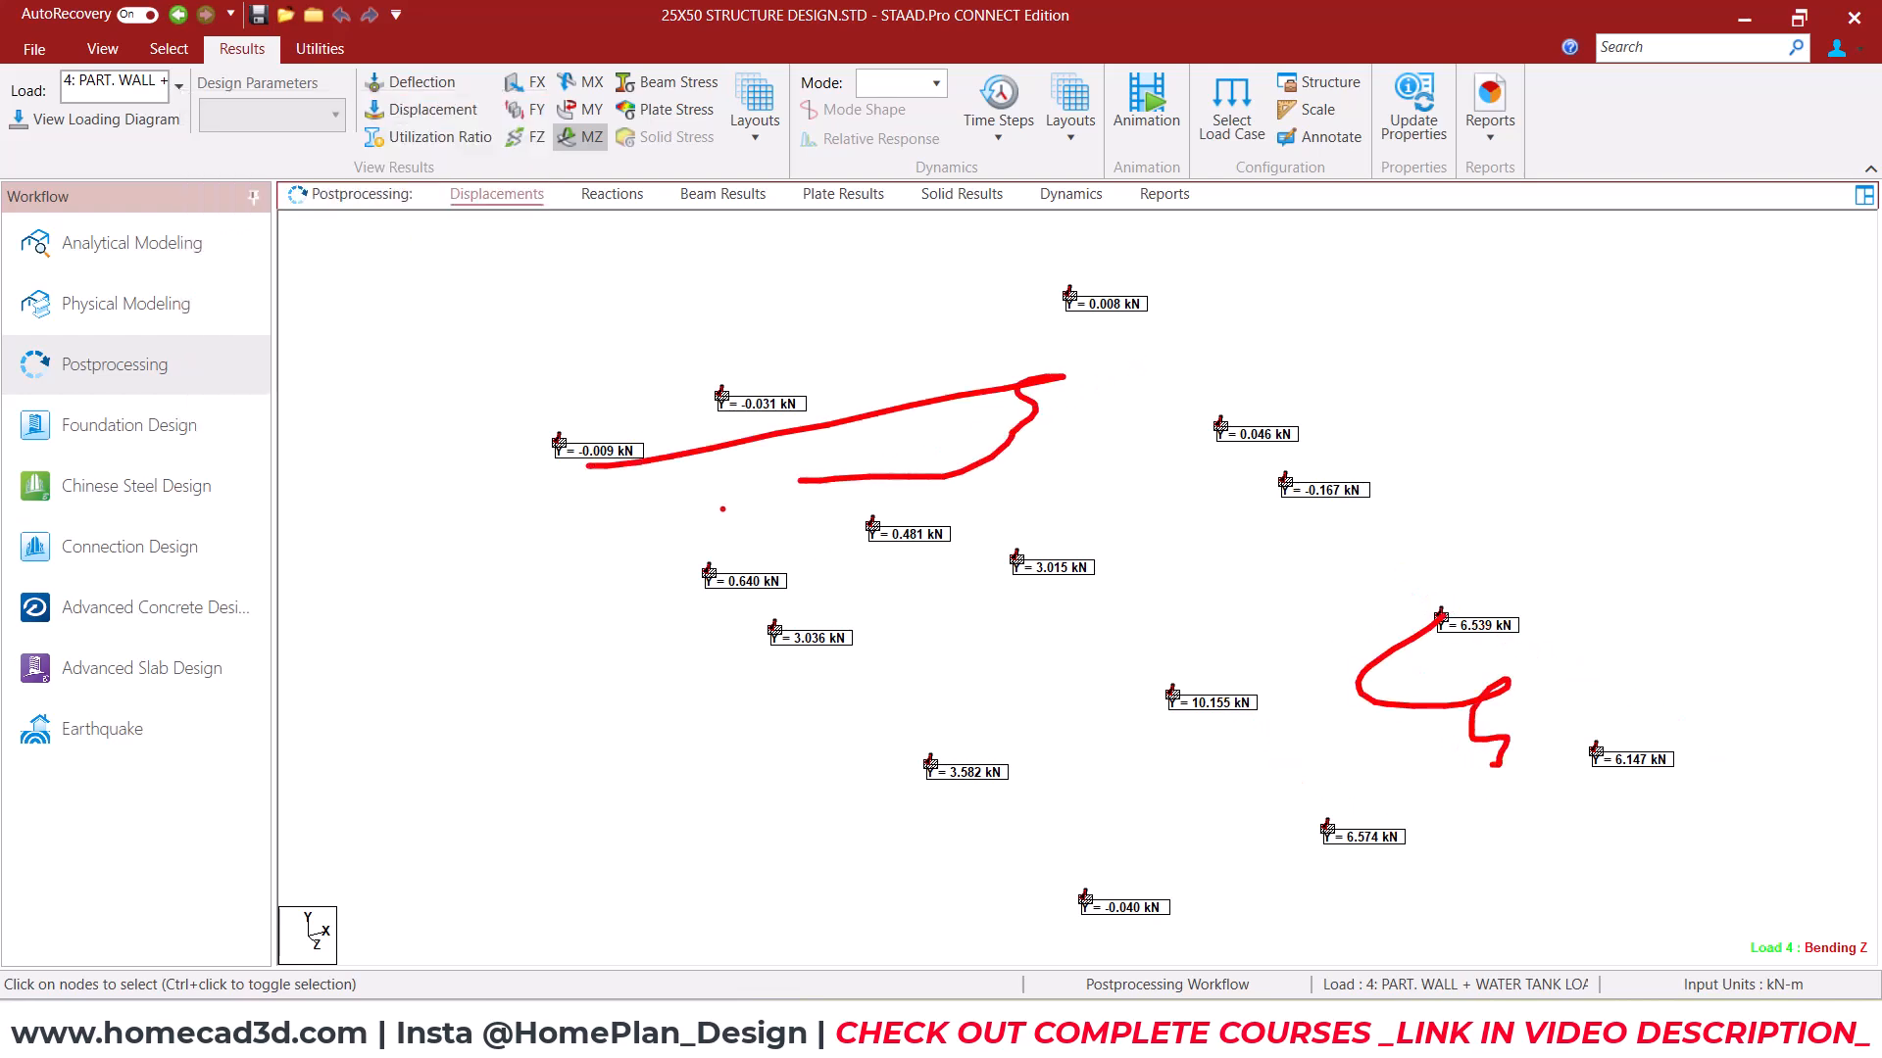
key("Escape")
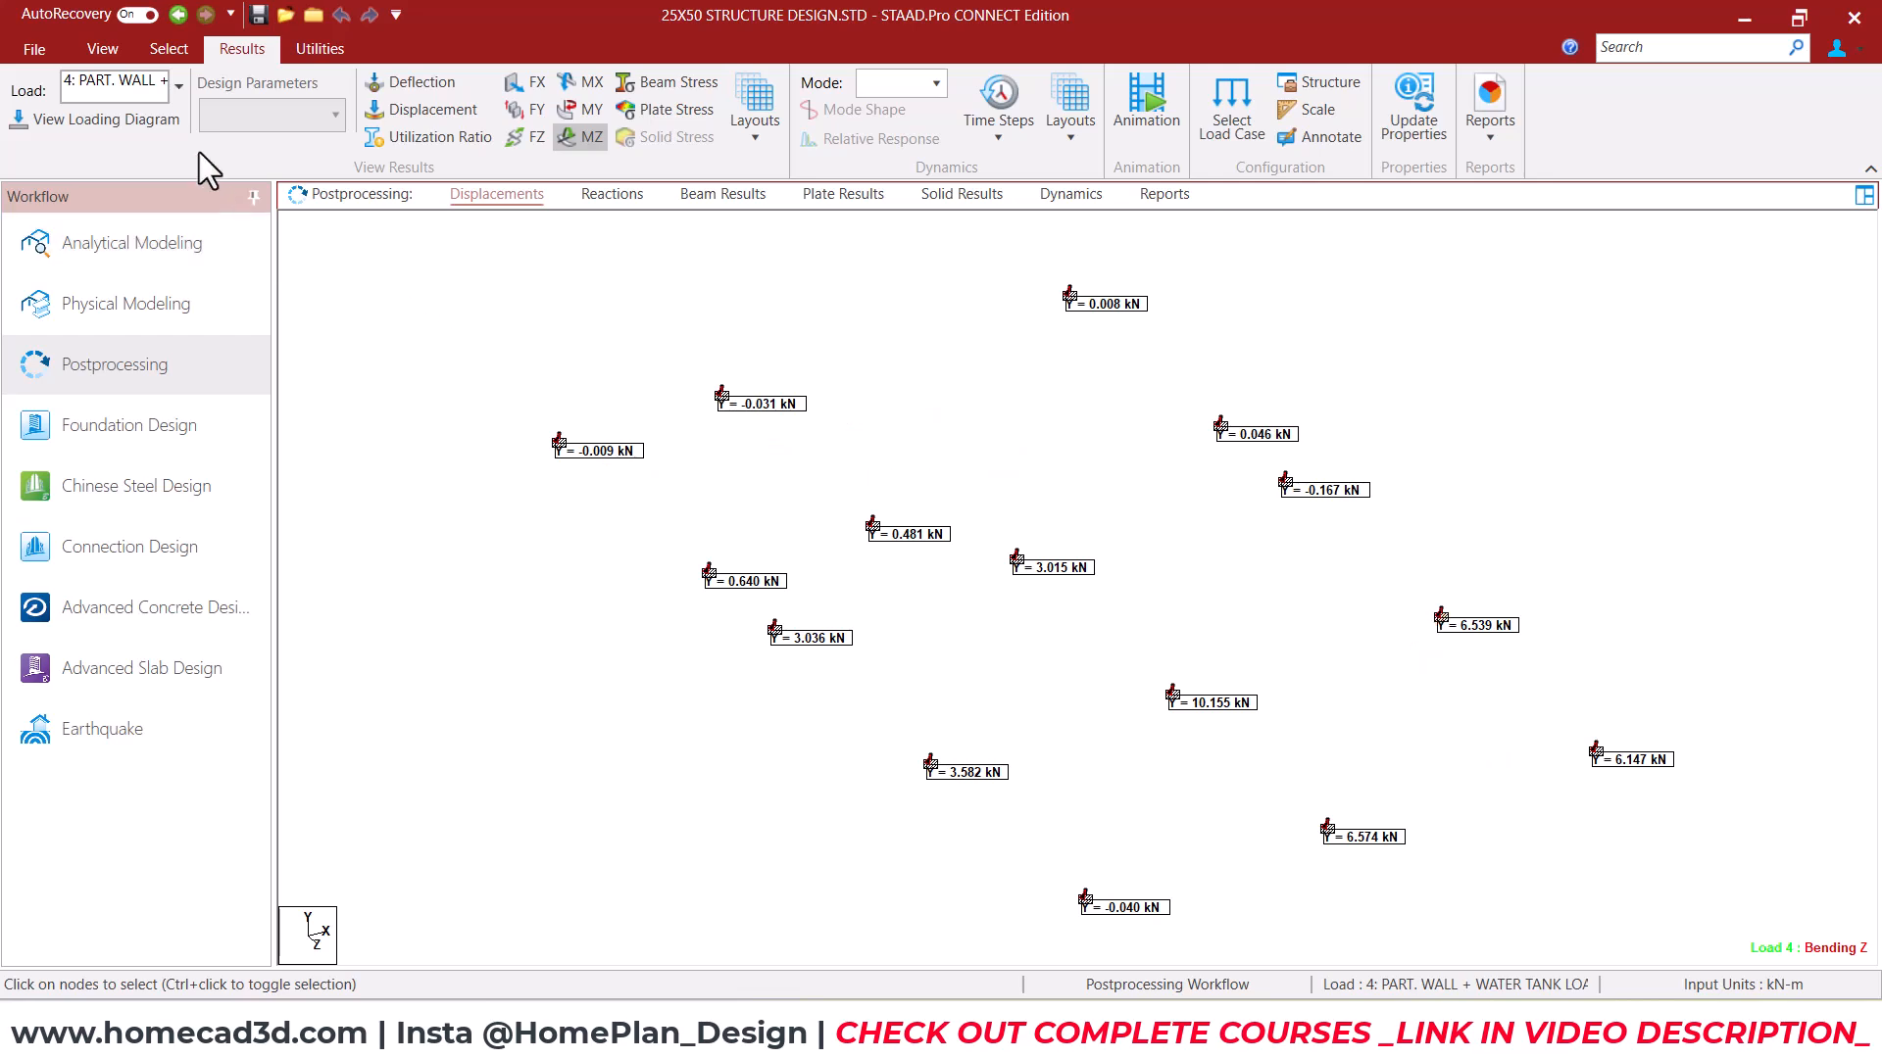
Check the support reactions under primary loads 5: STAIRS DEAD and 6: STAIRS LIVE
left_click(179, 88)
left_click(359, 256)
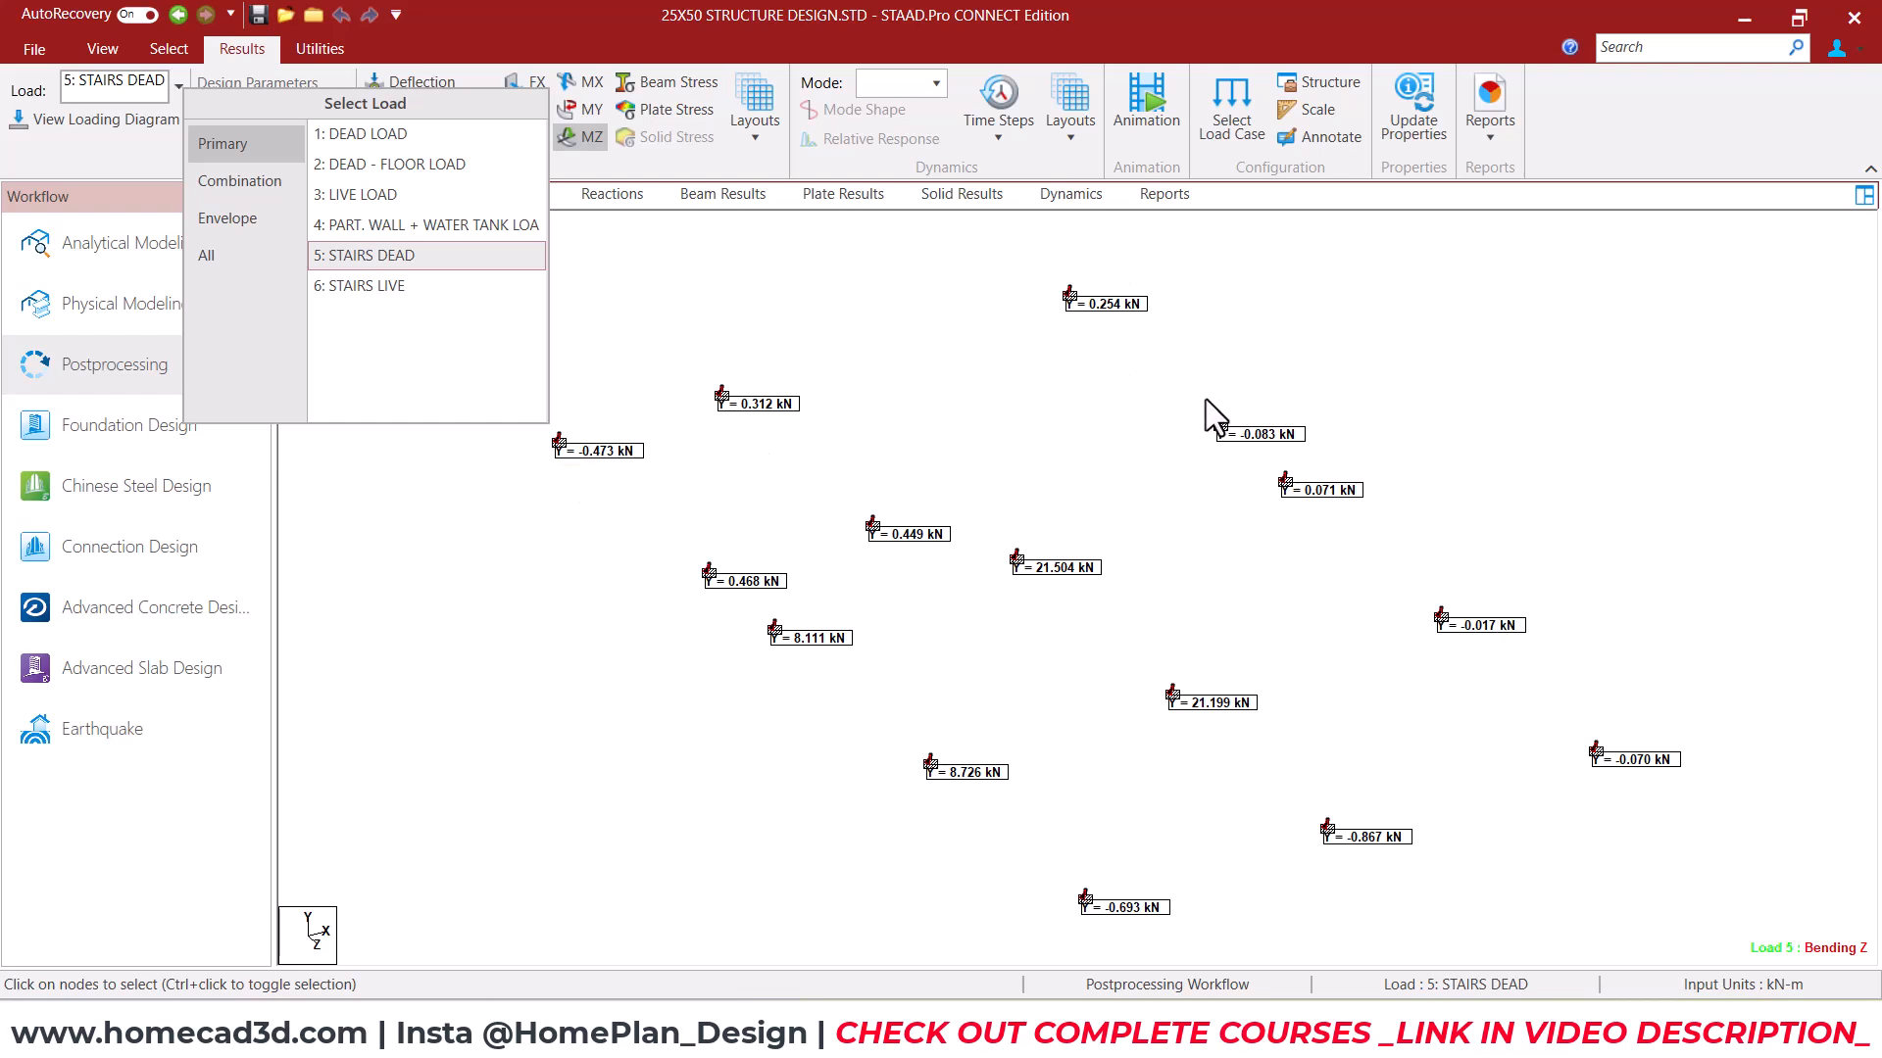
left_click(392, 287)
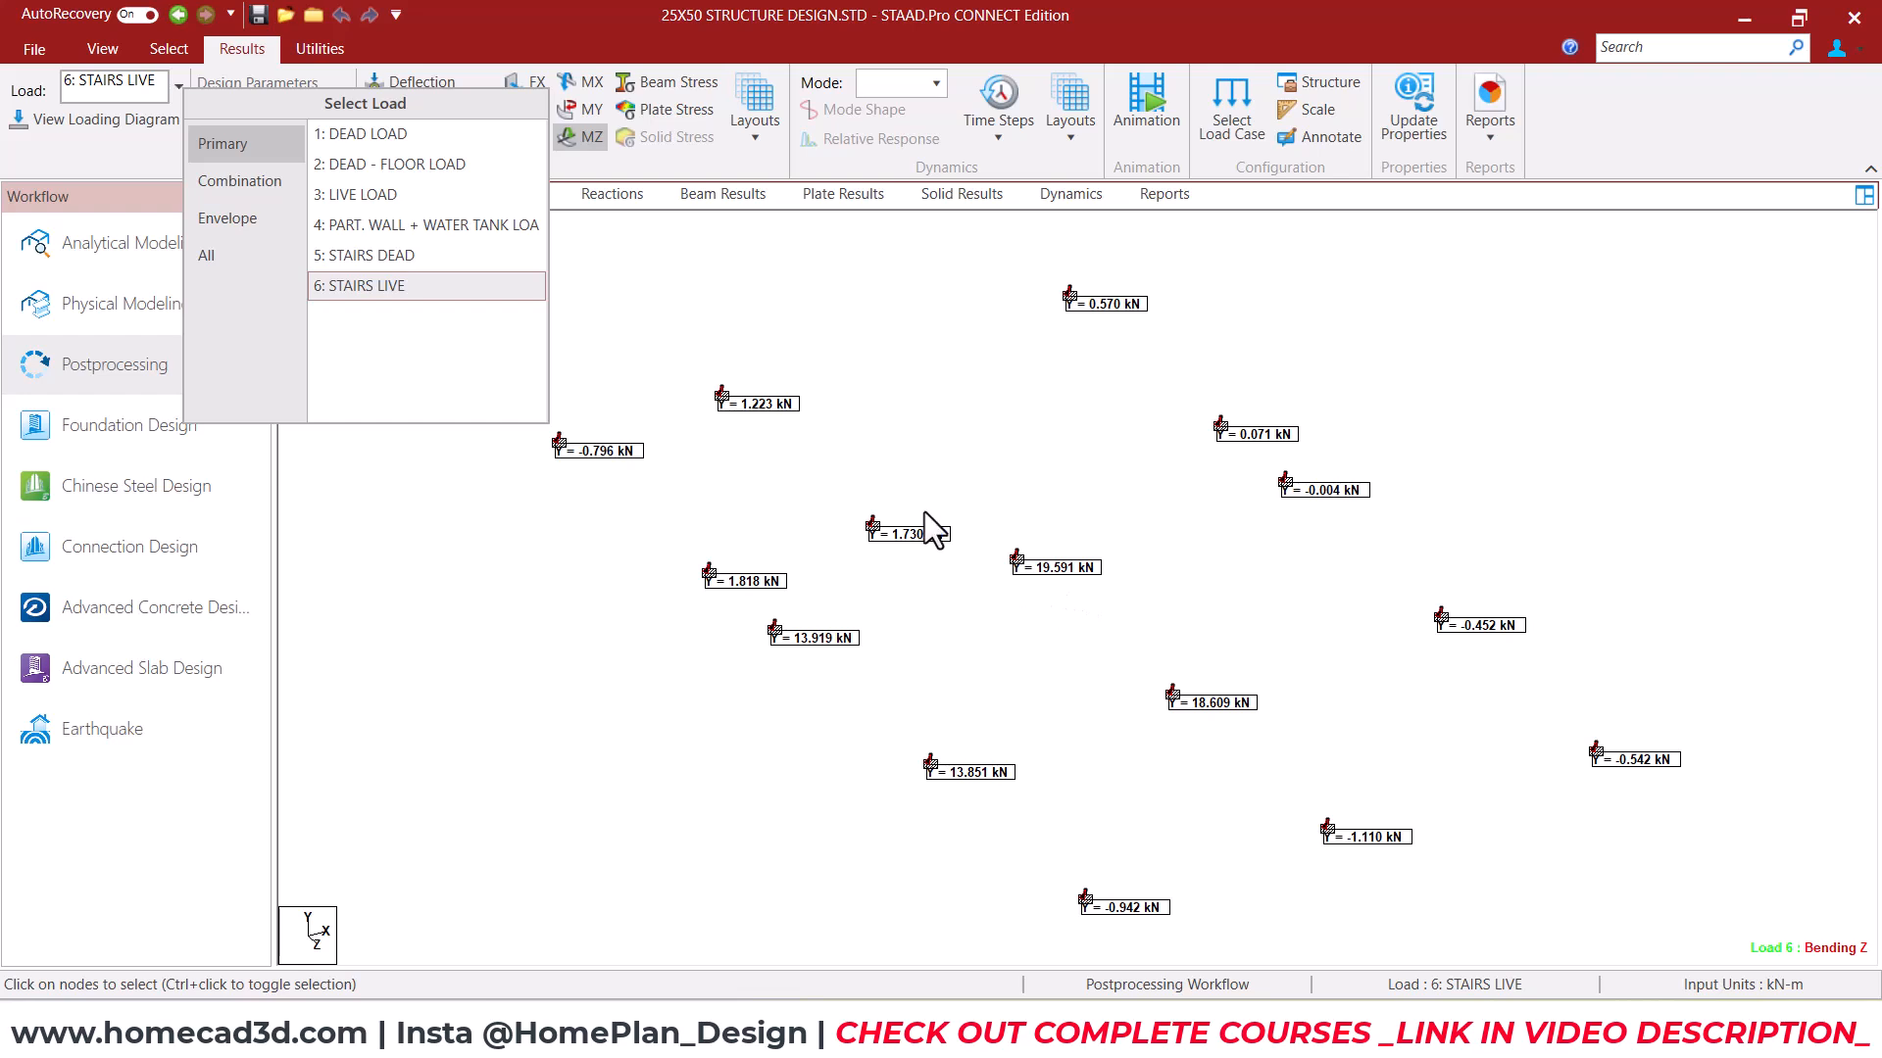
Go back to the combination loads and review the support reactions for the unfactored DL + LL case
left_click(213, 179)
left_click(374, 142)
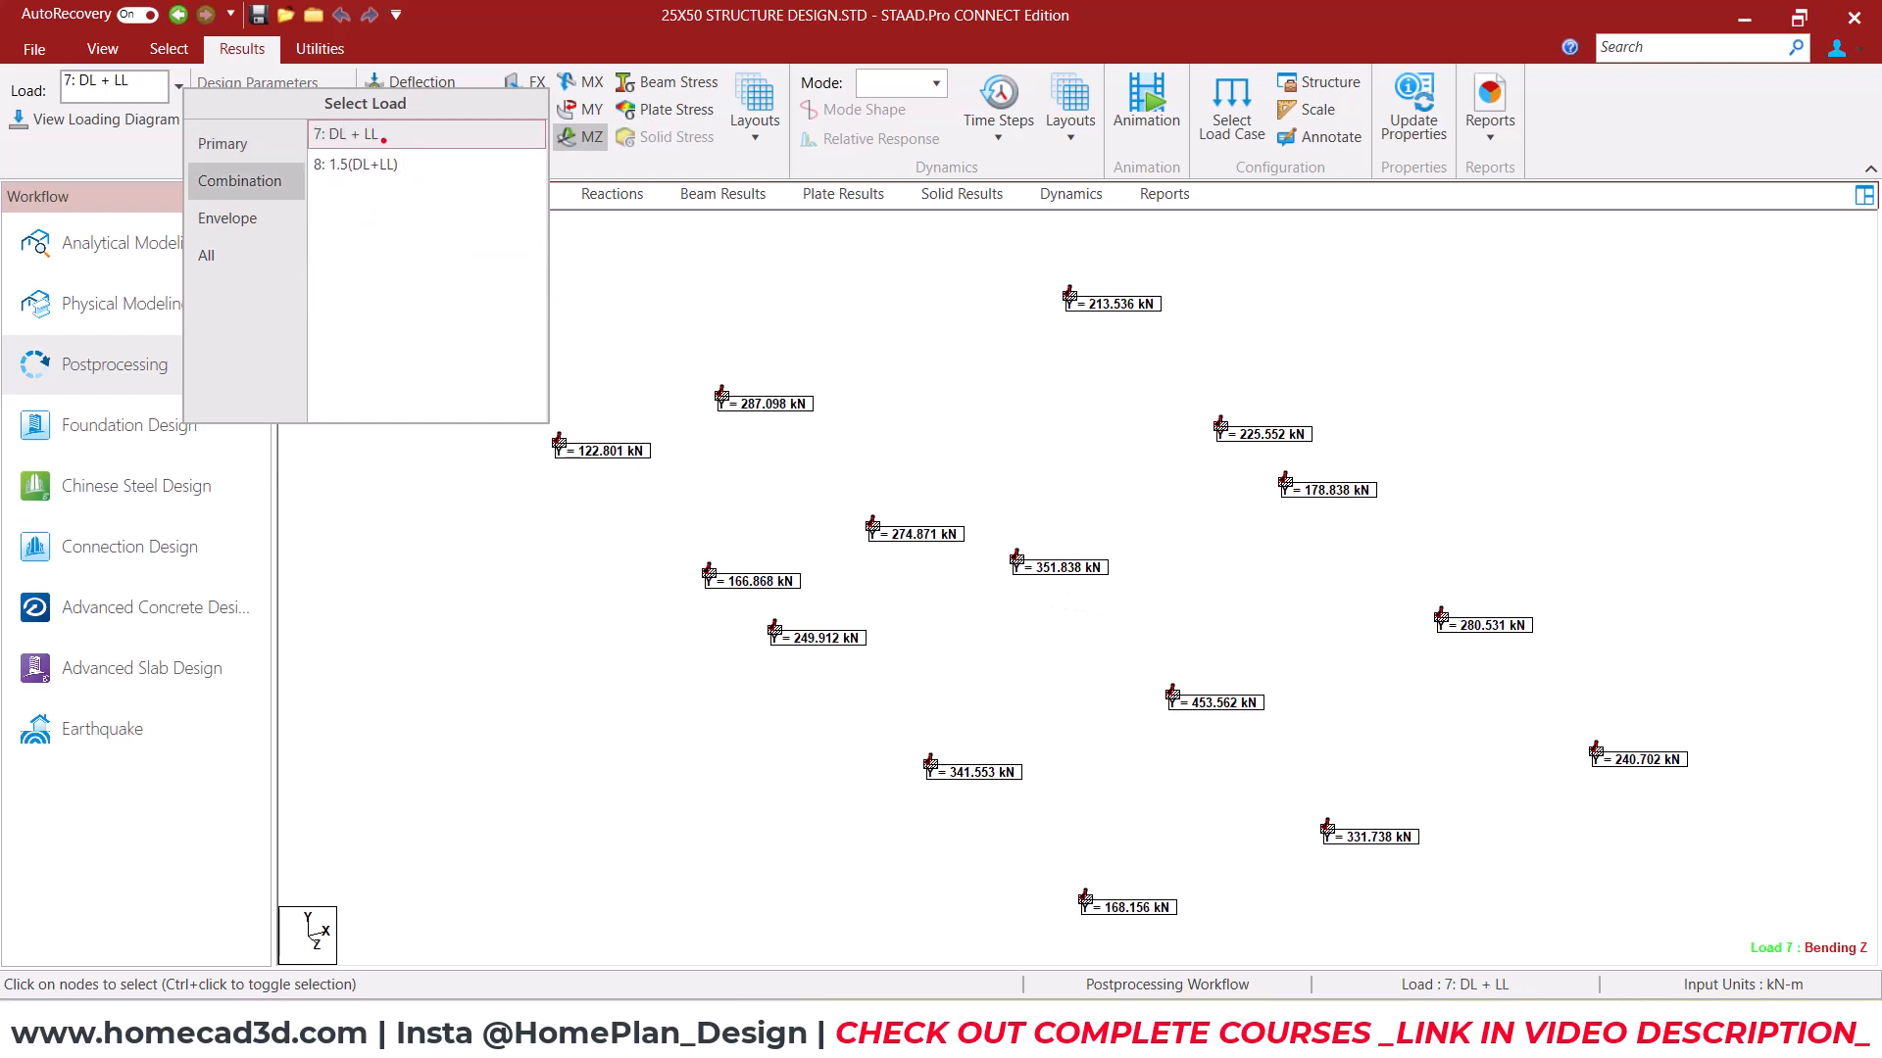
left_click(348, 137)
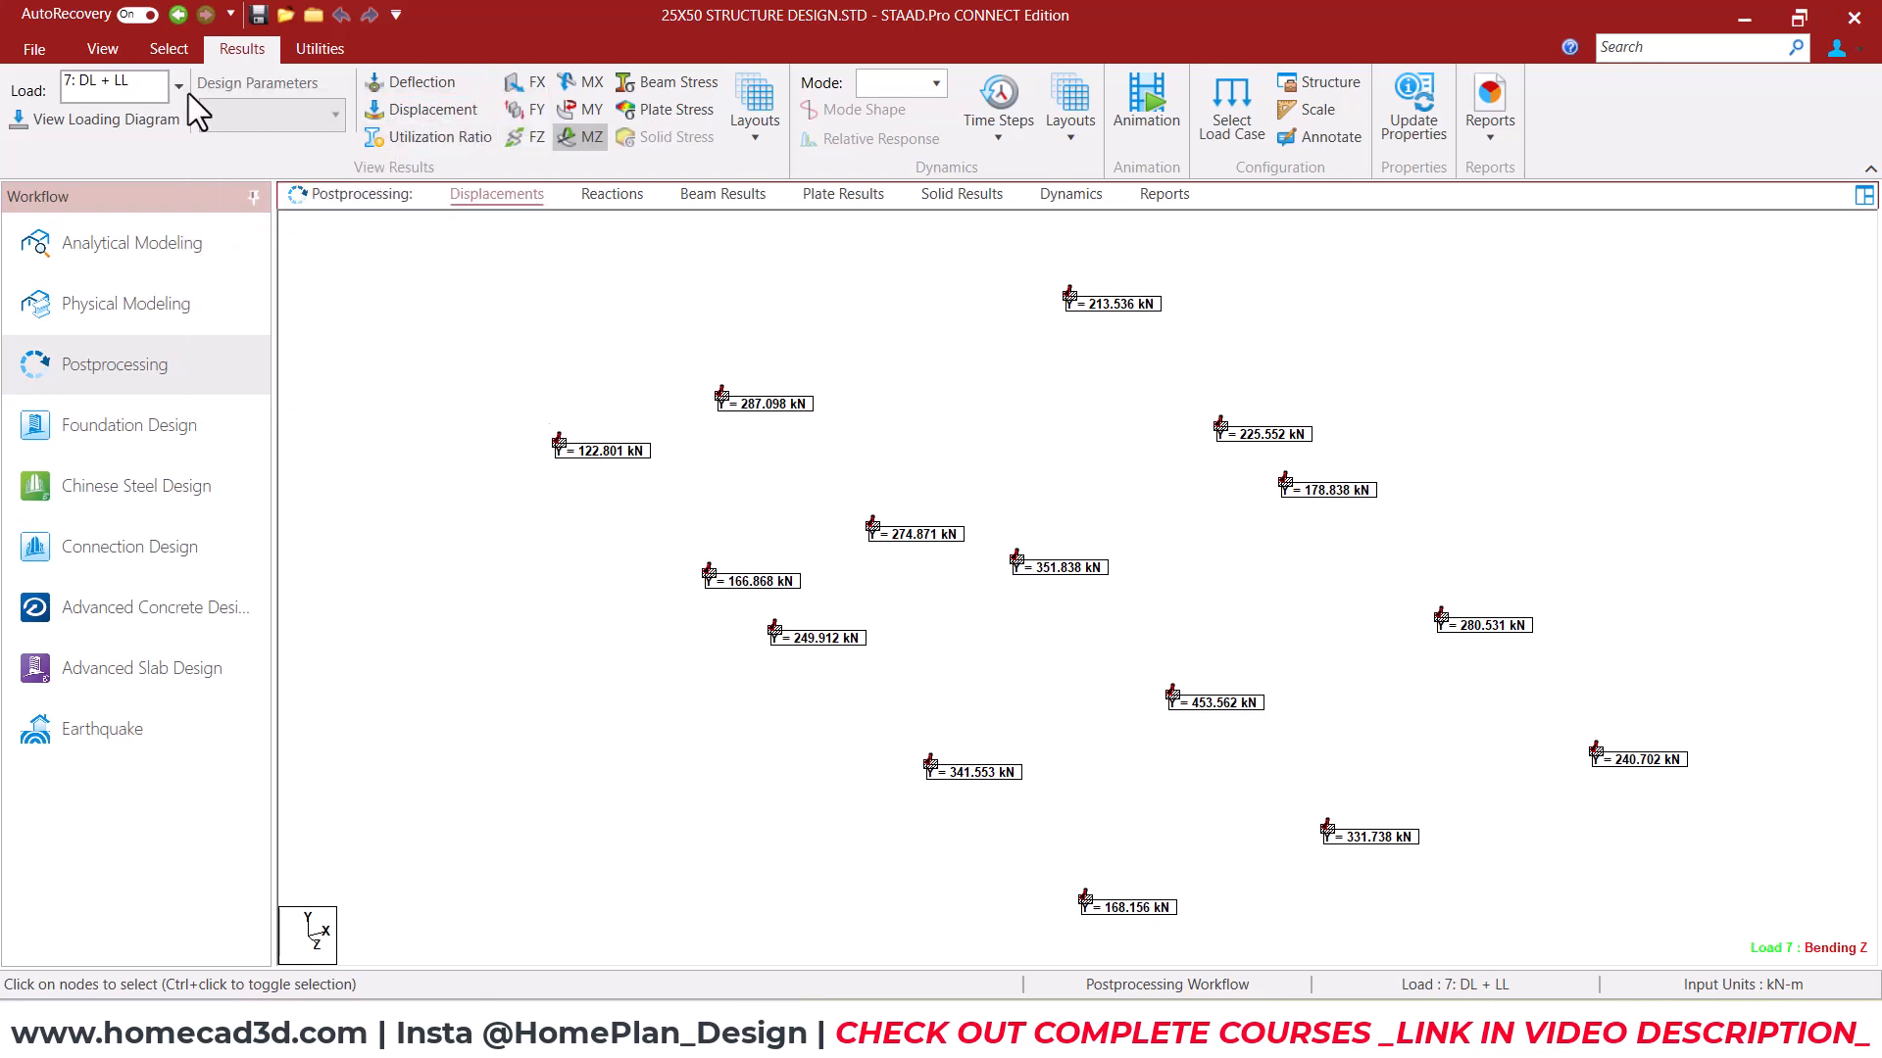
Set the active load for the support reactions to combination 8: 1.5(DL+LL)
left_click(184, 88)
left_click(238, 177)
left_click(372, 161)
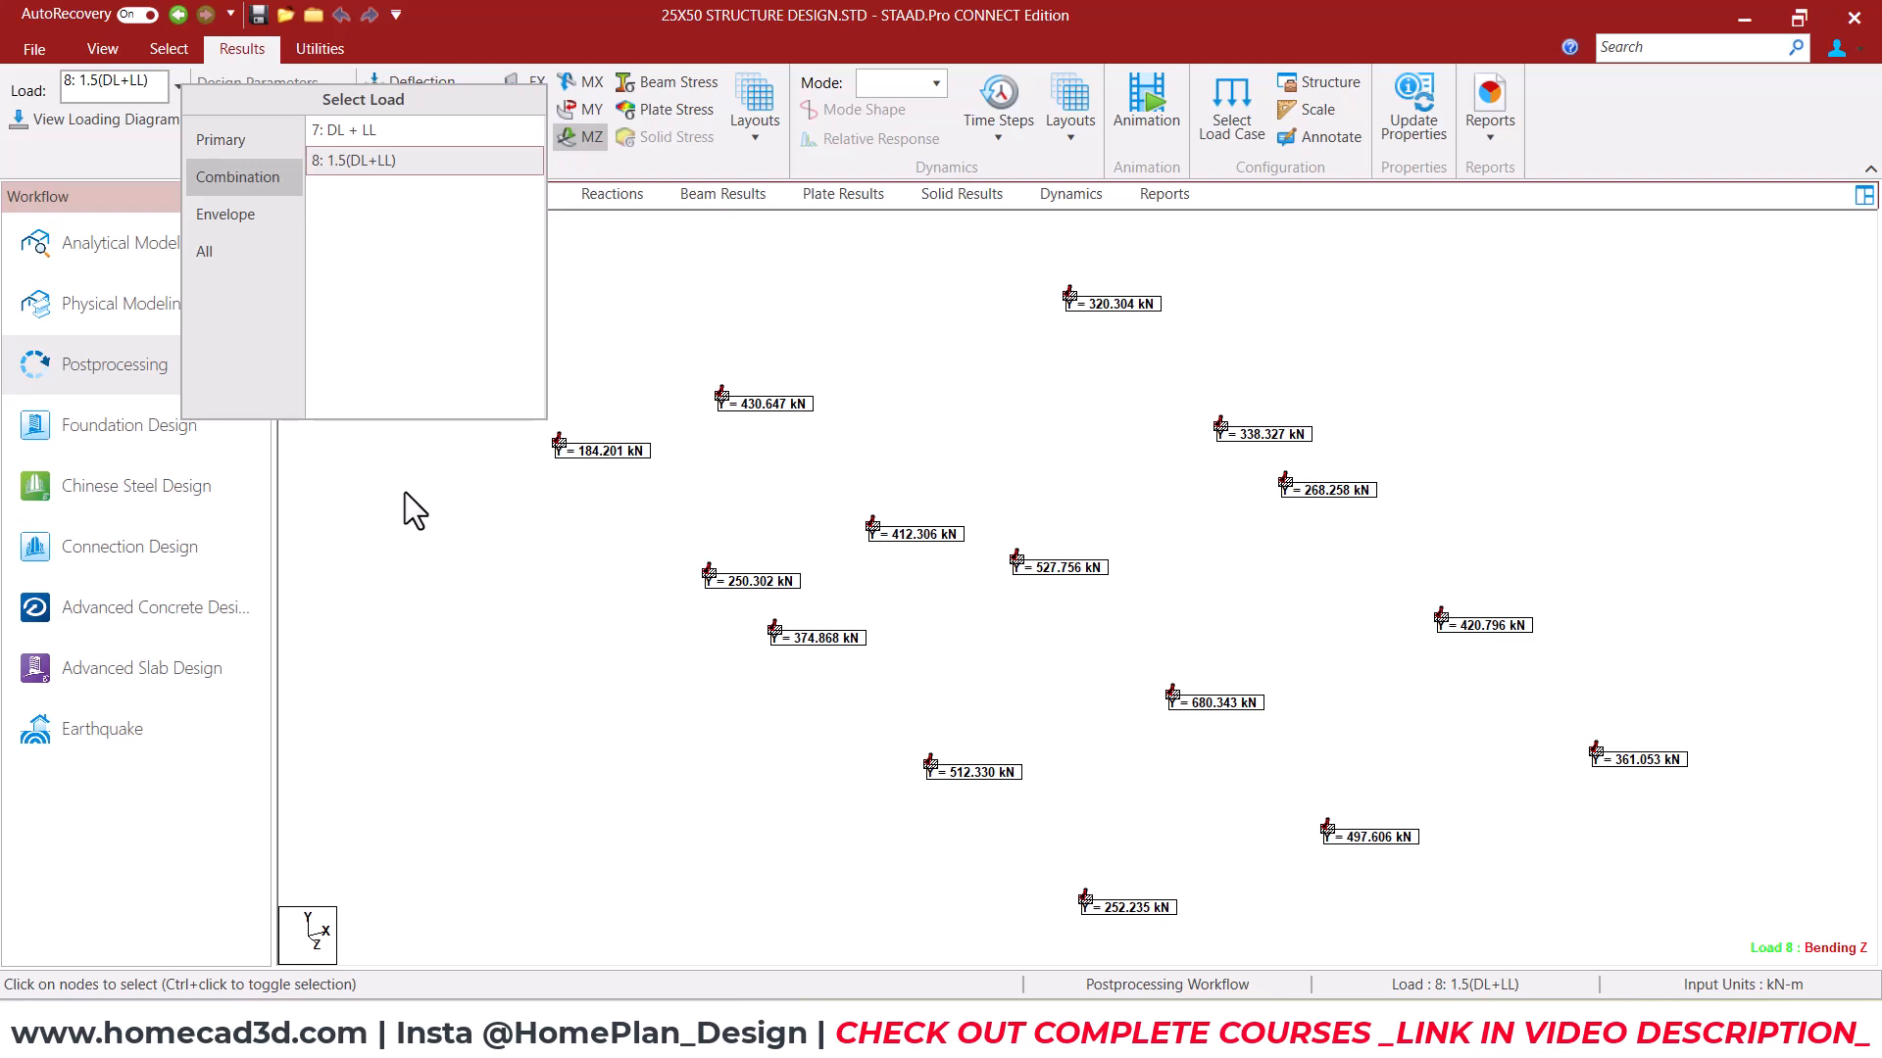
left_click(496, 517)
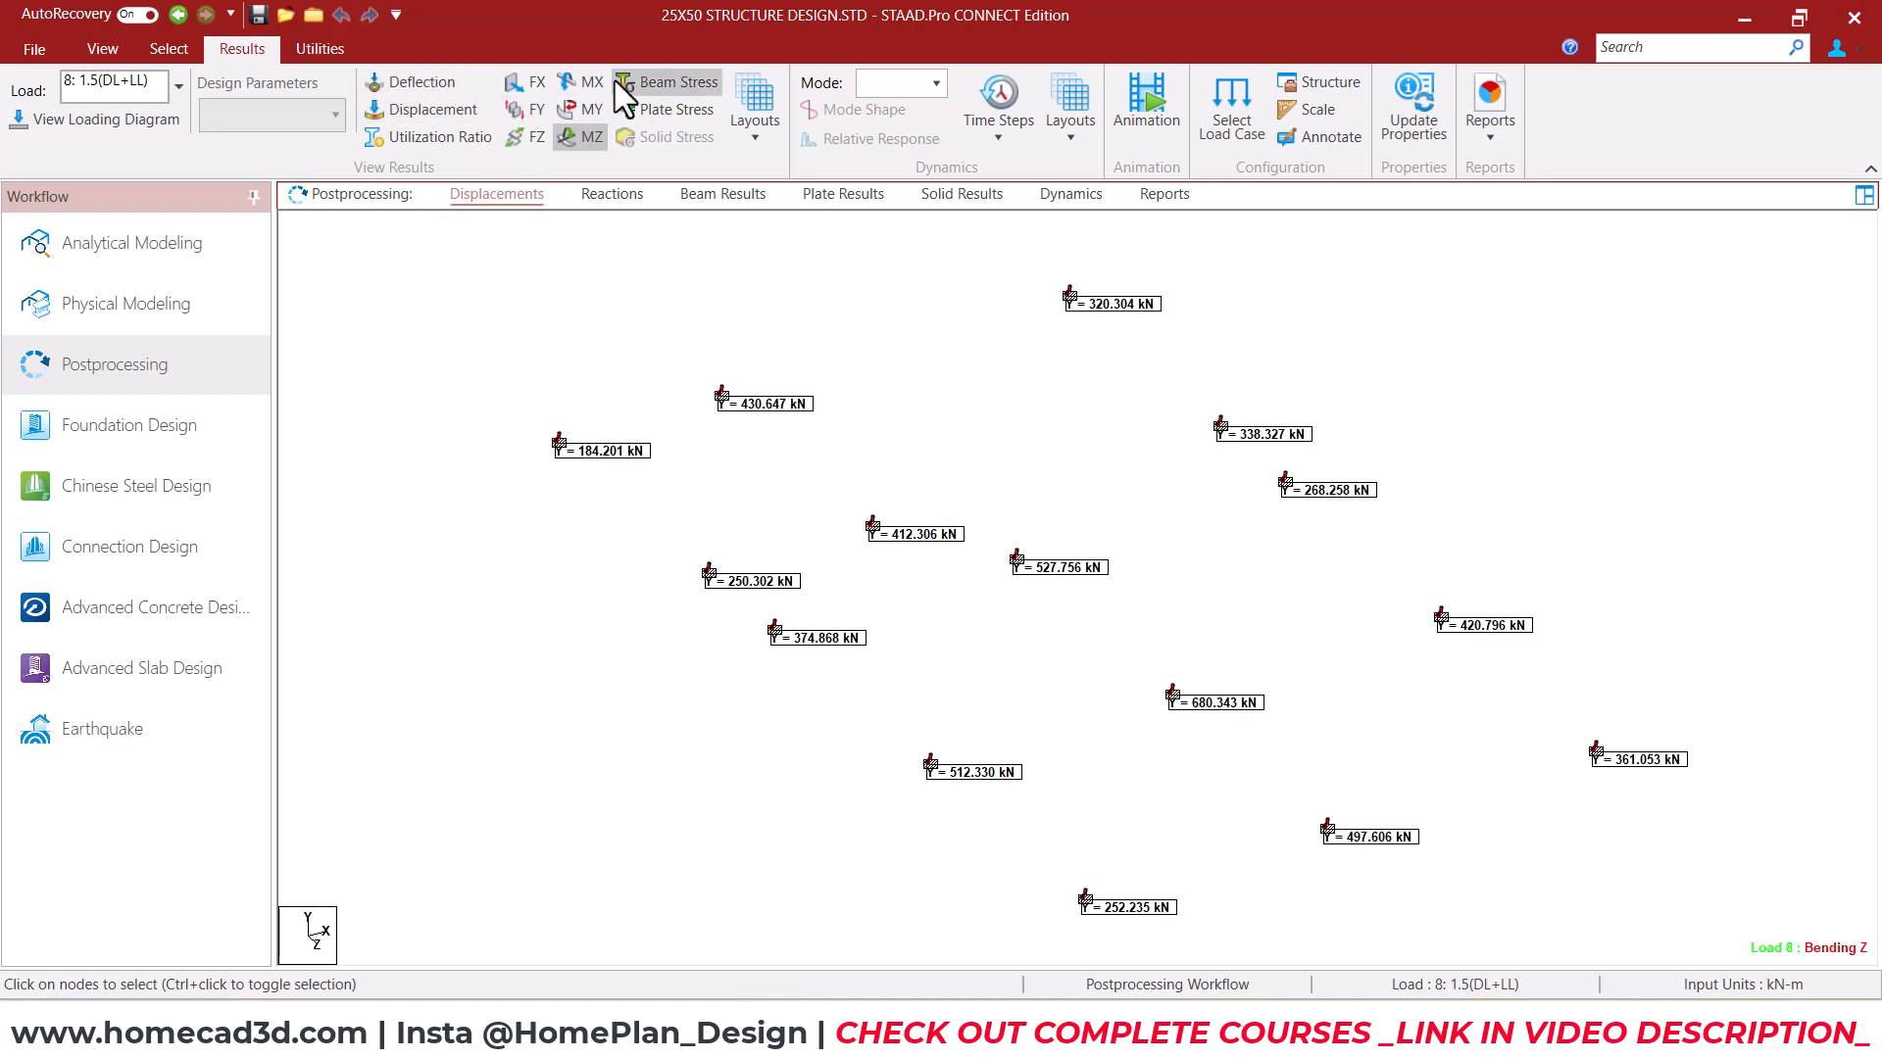
Display the whole structure with beam stress diagrams, and turn off the MZ bending diagram
left_click(102, 48)
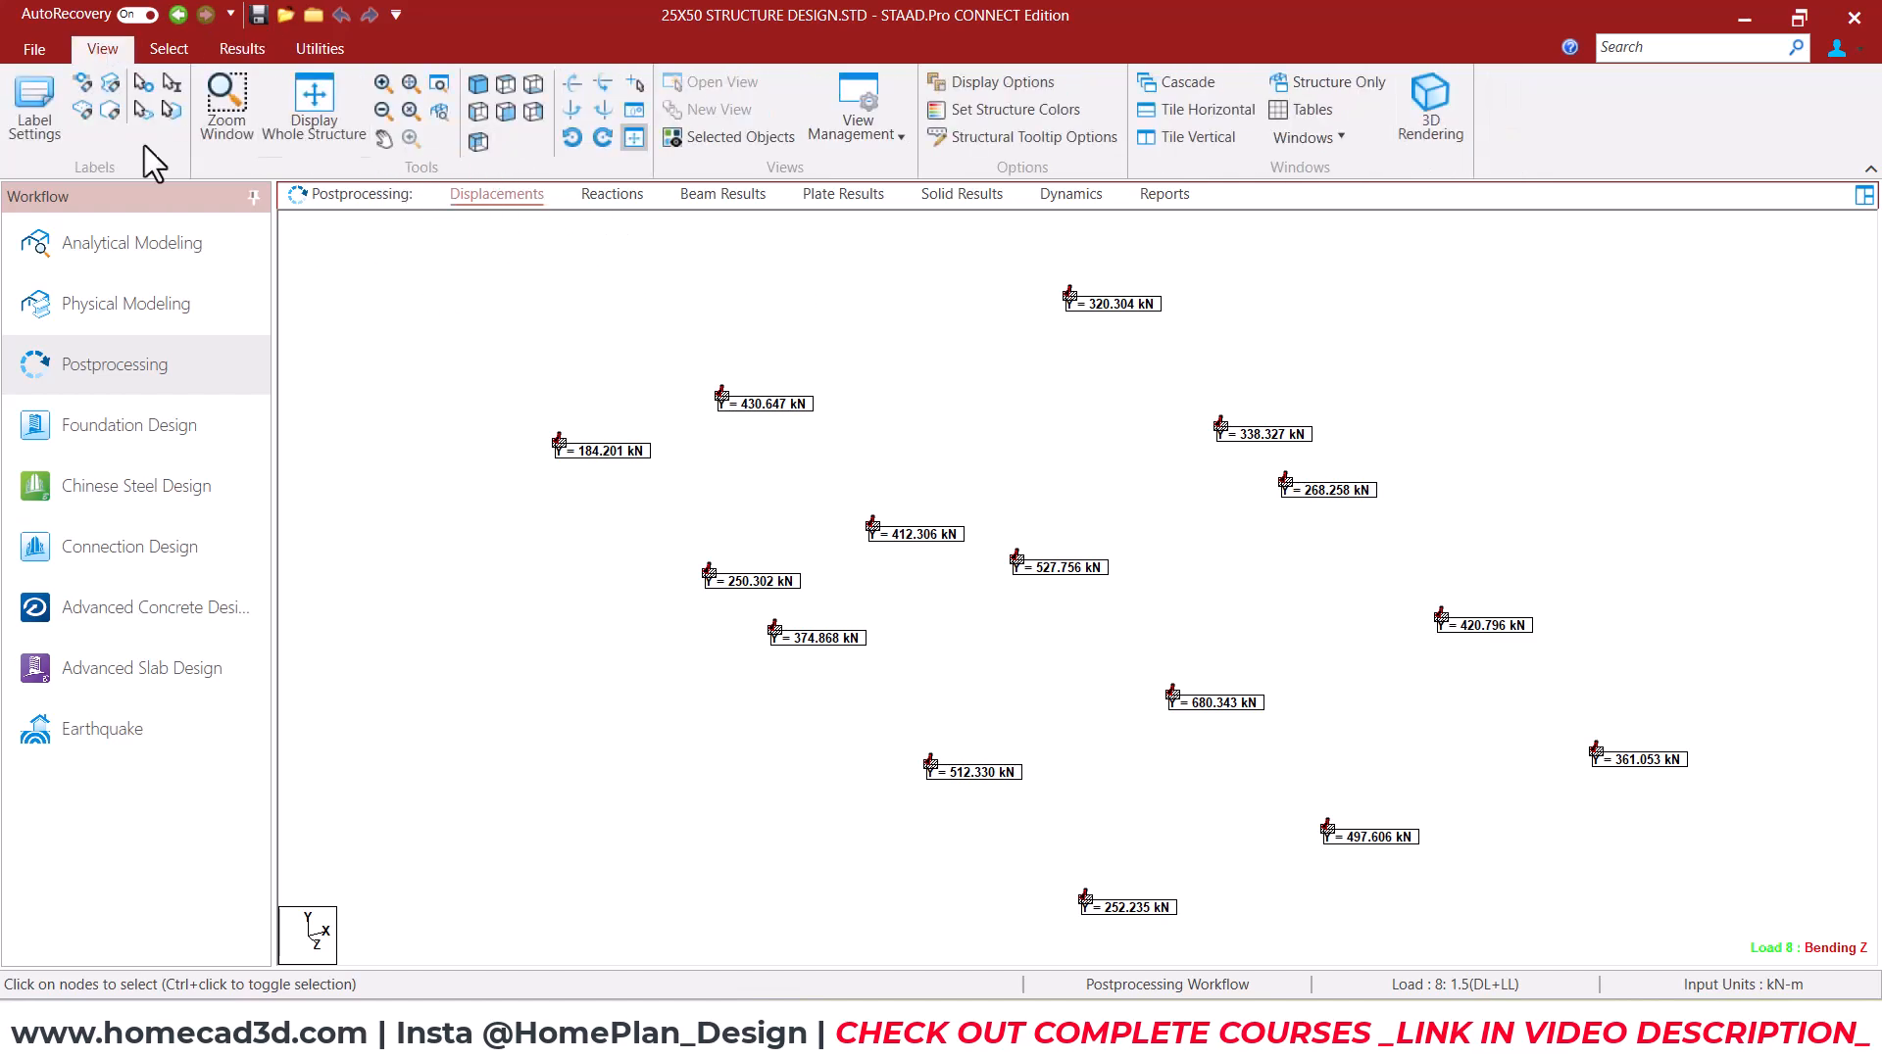
left_click(338, 132)
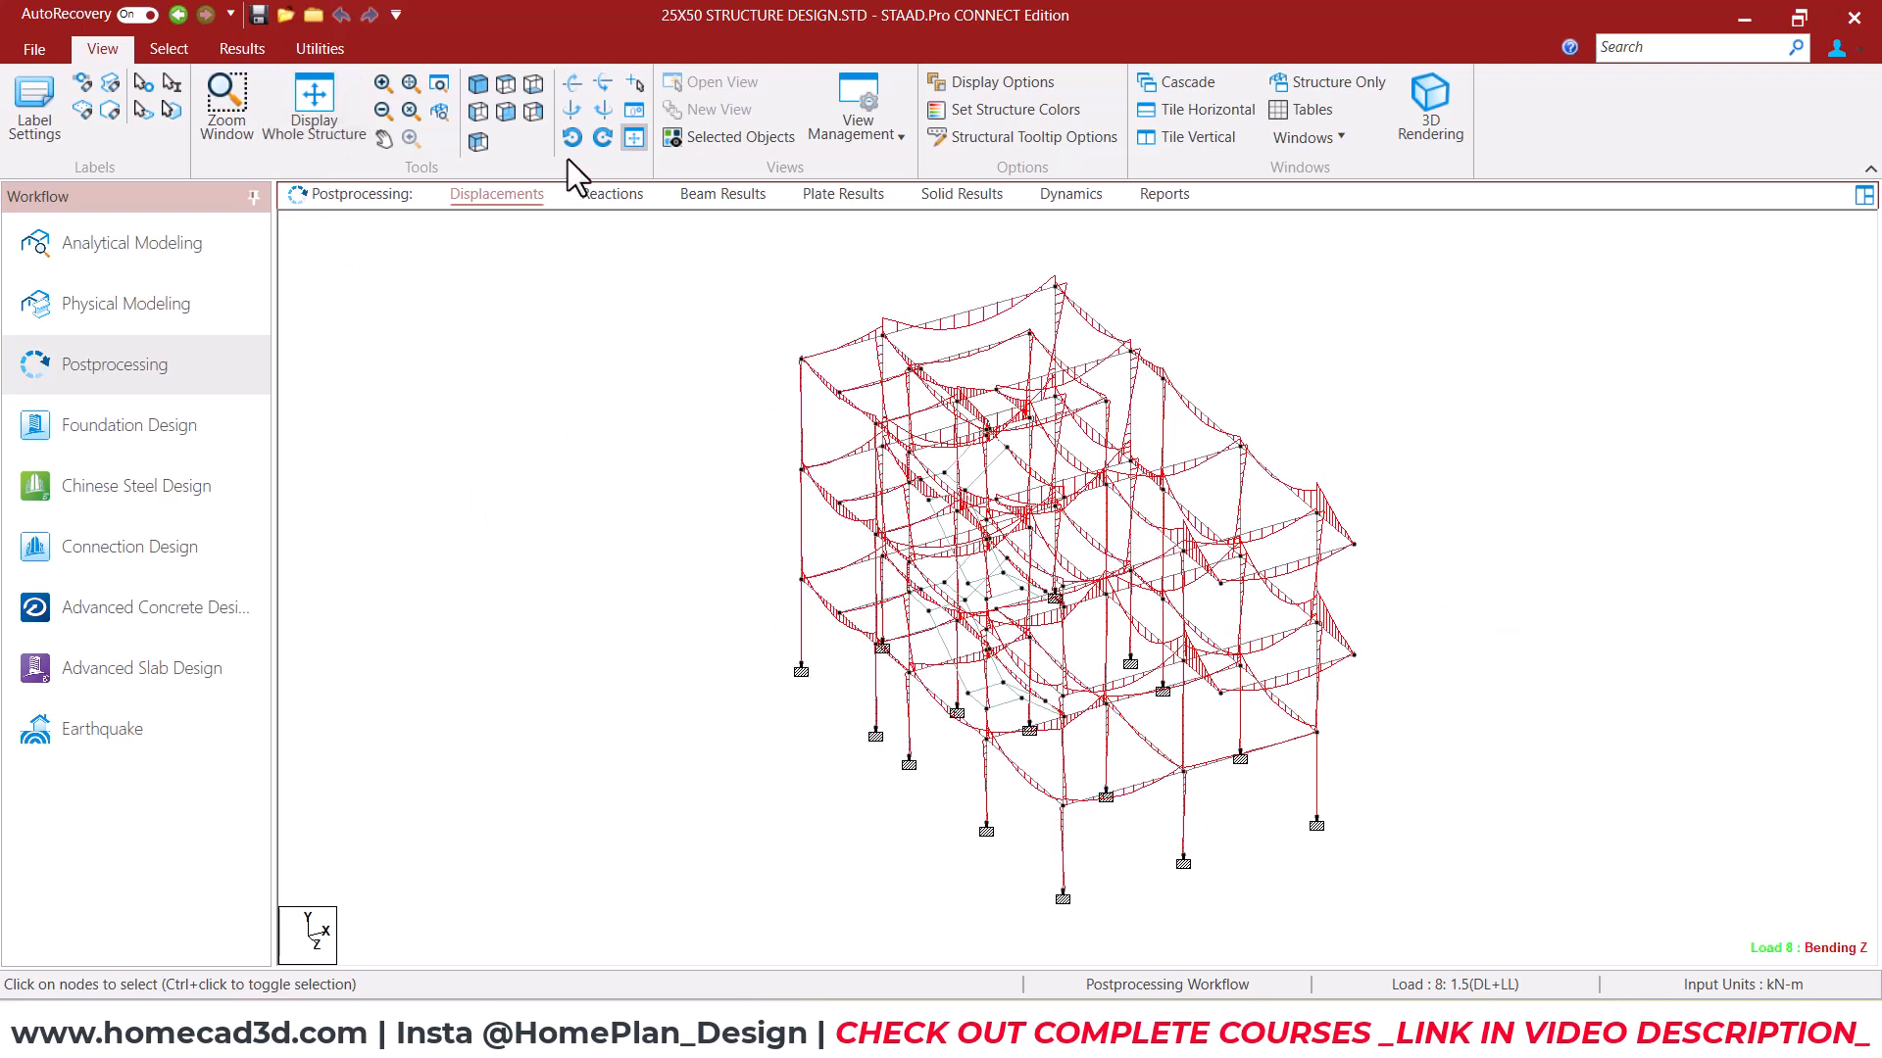
left_click(241, 49)
left_click(674, 85)
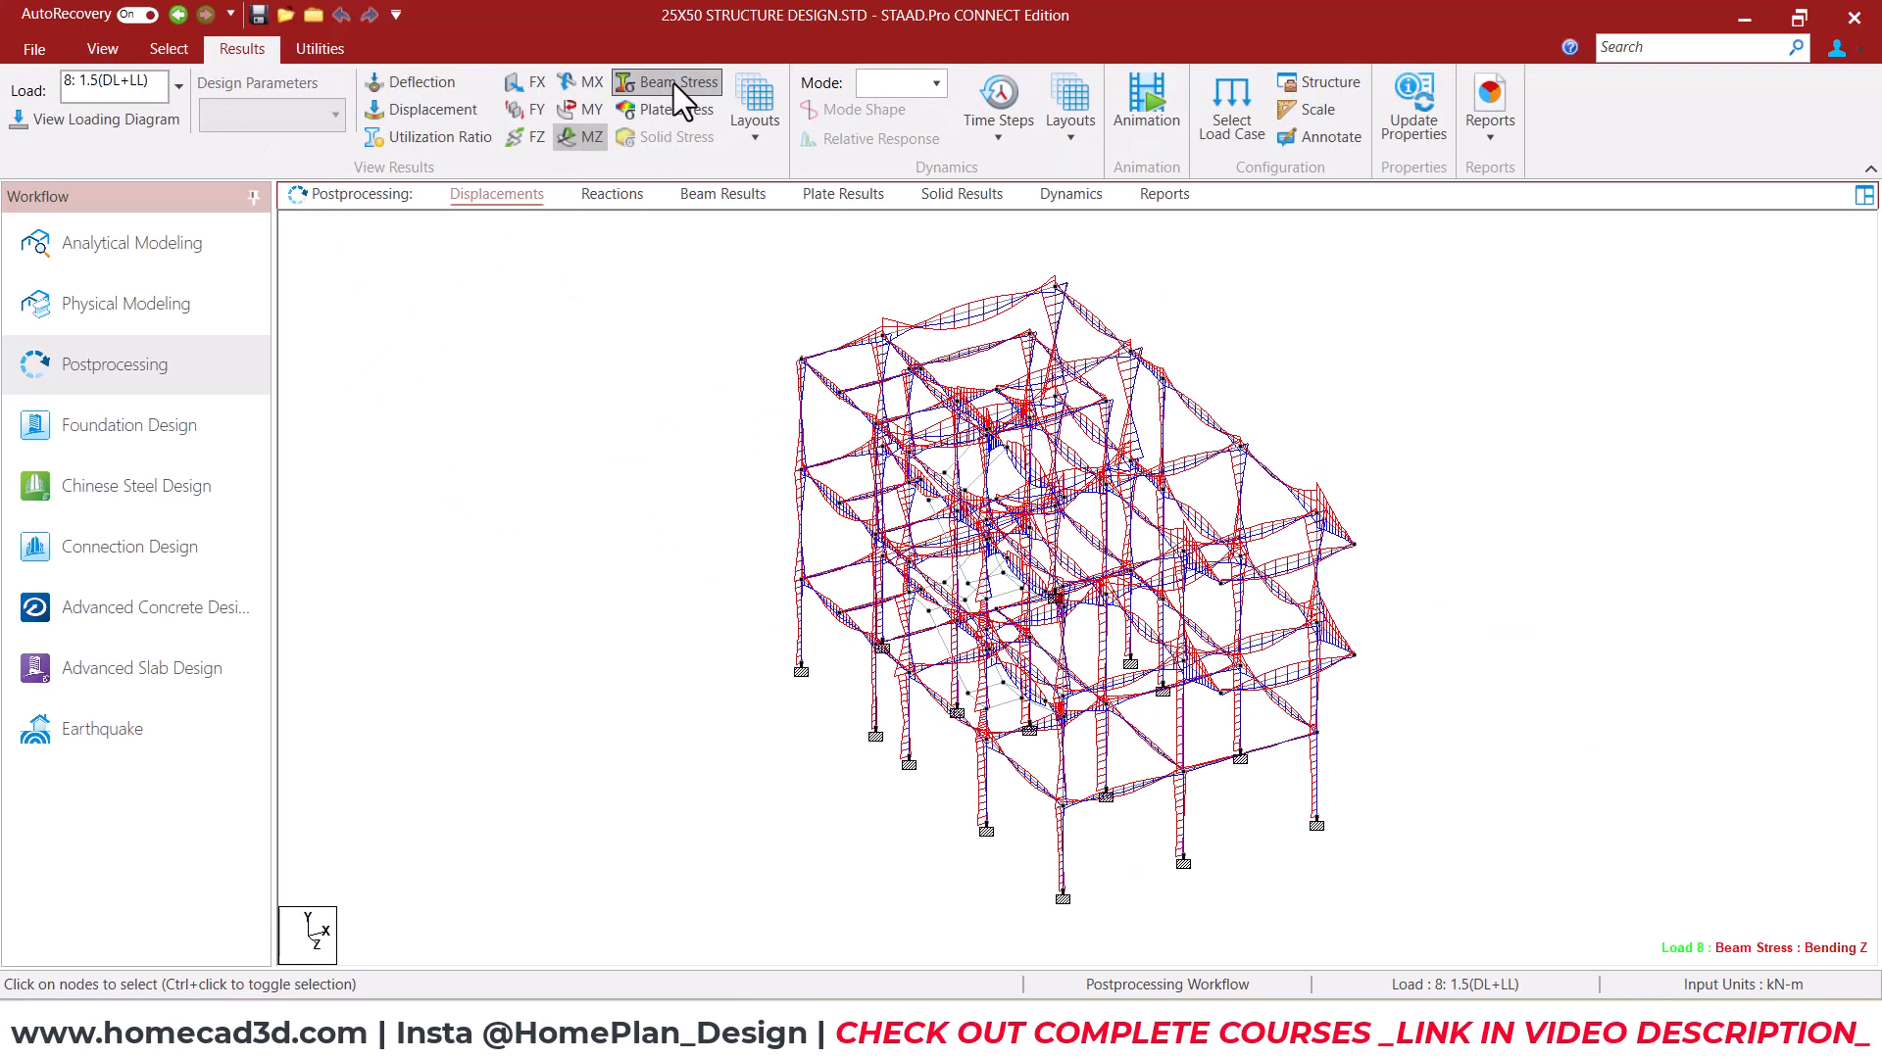
left_click(582, 134)
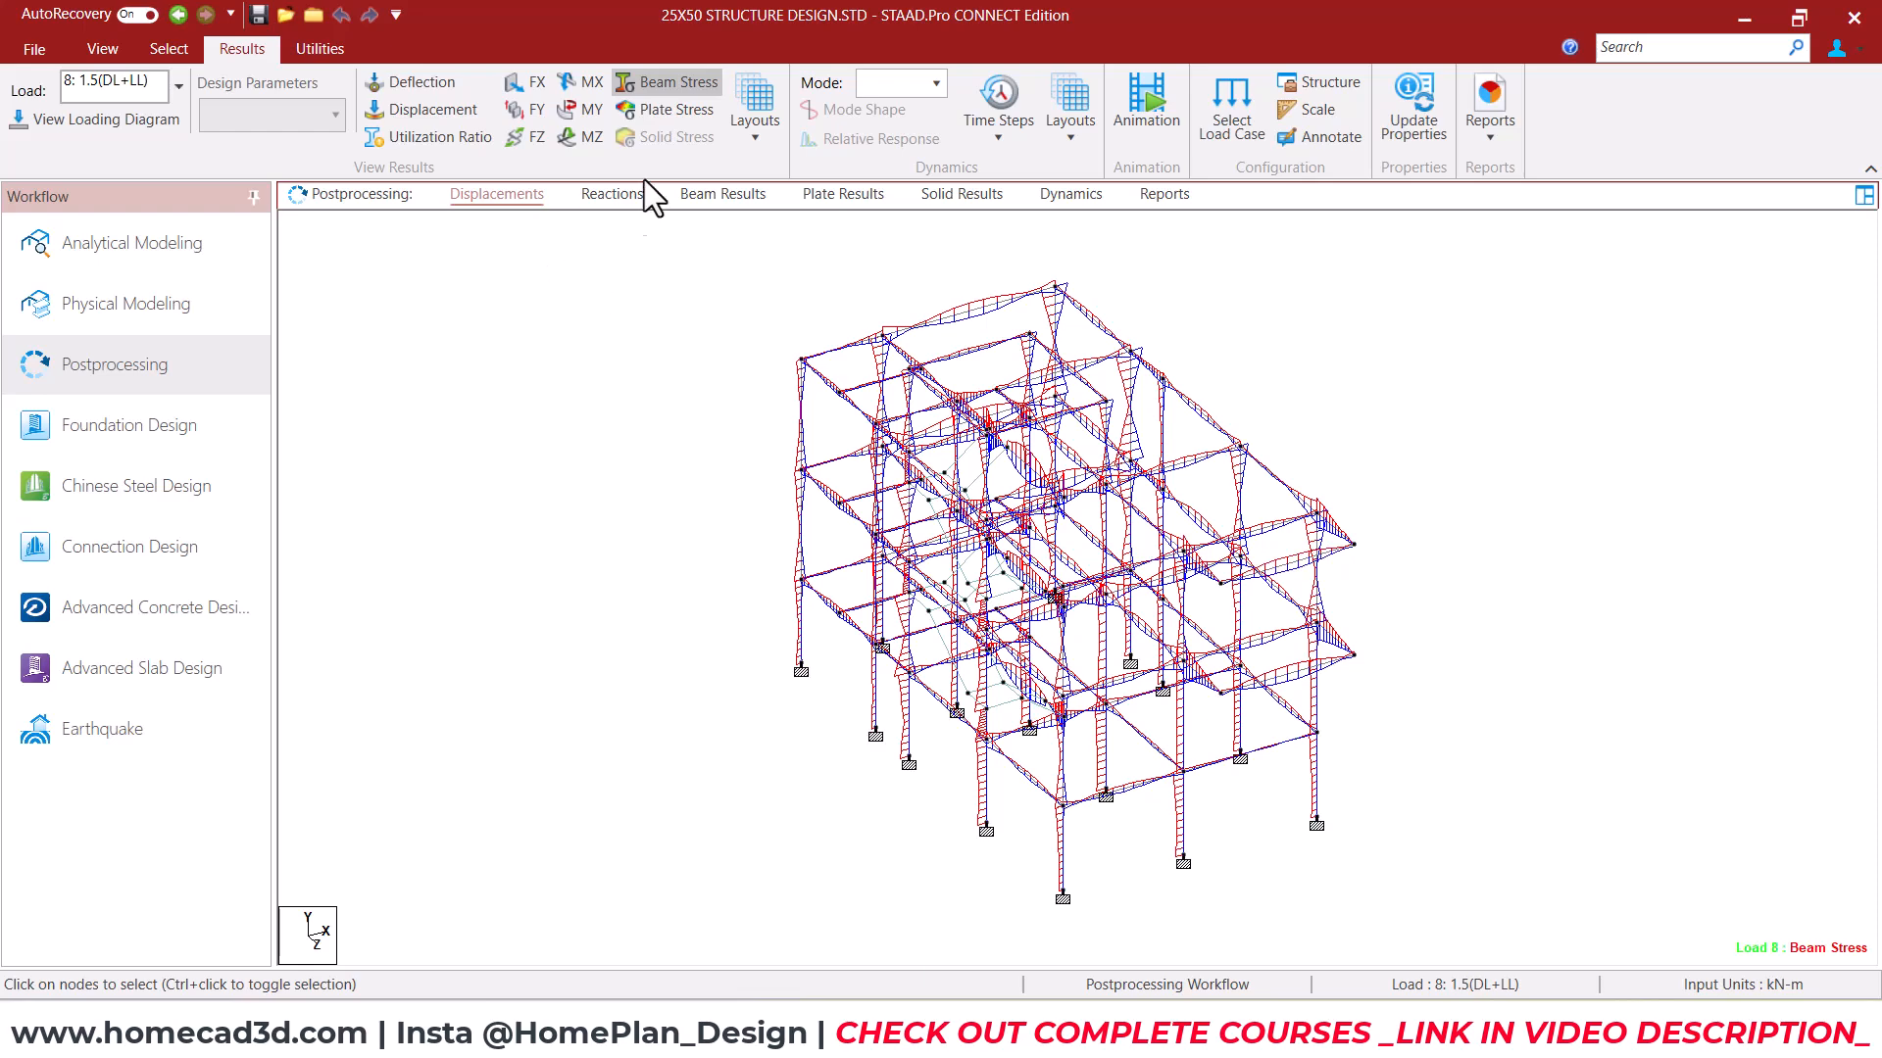
Open the plate stress results with stress type None, and review a staircase plate's center, principal and corner stresses
left_click(658, 110)
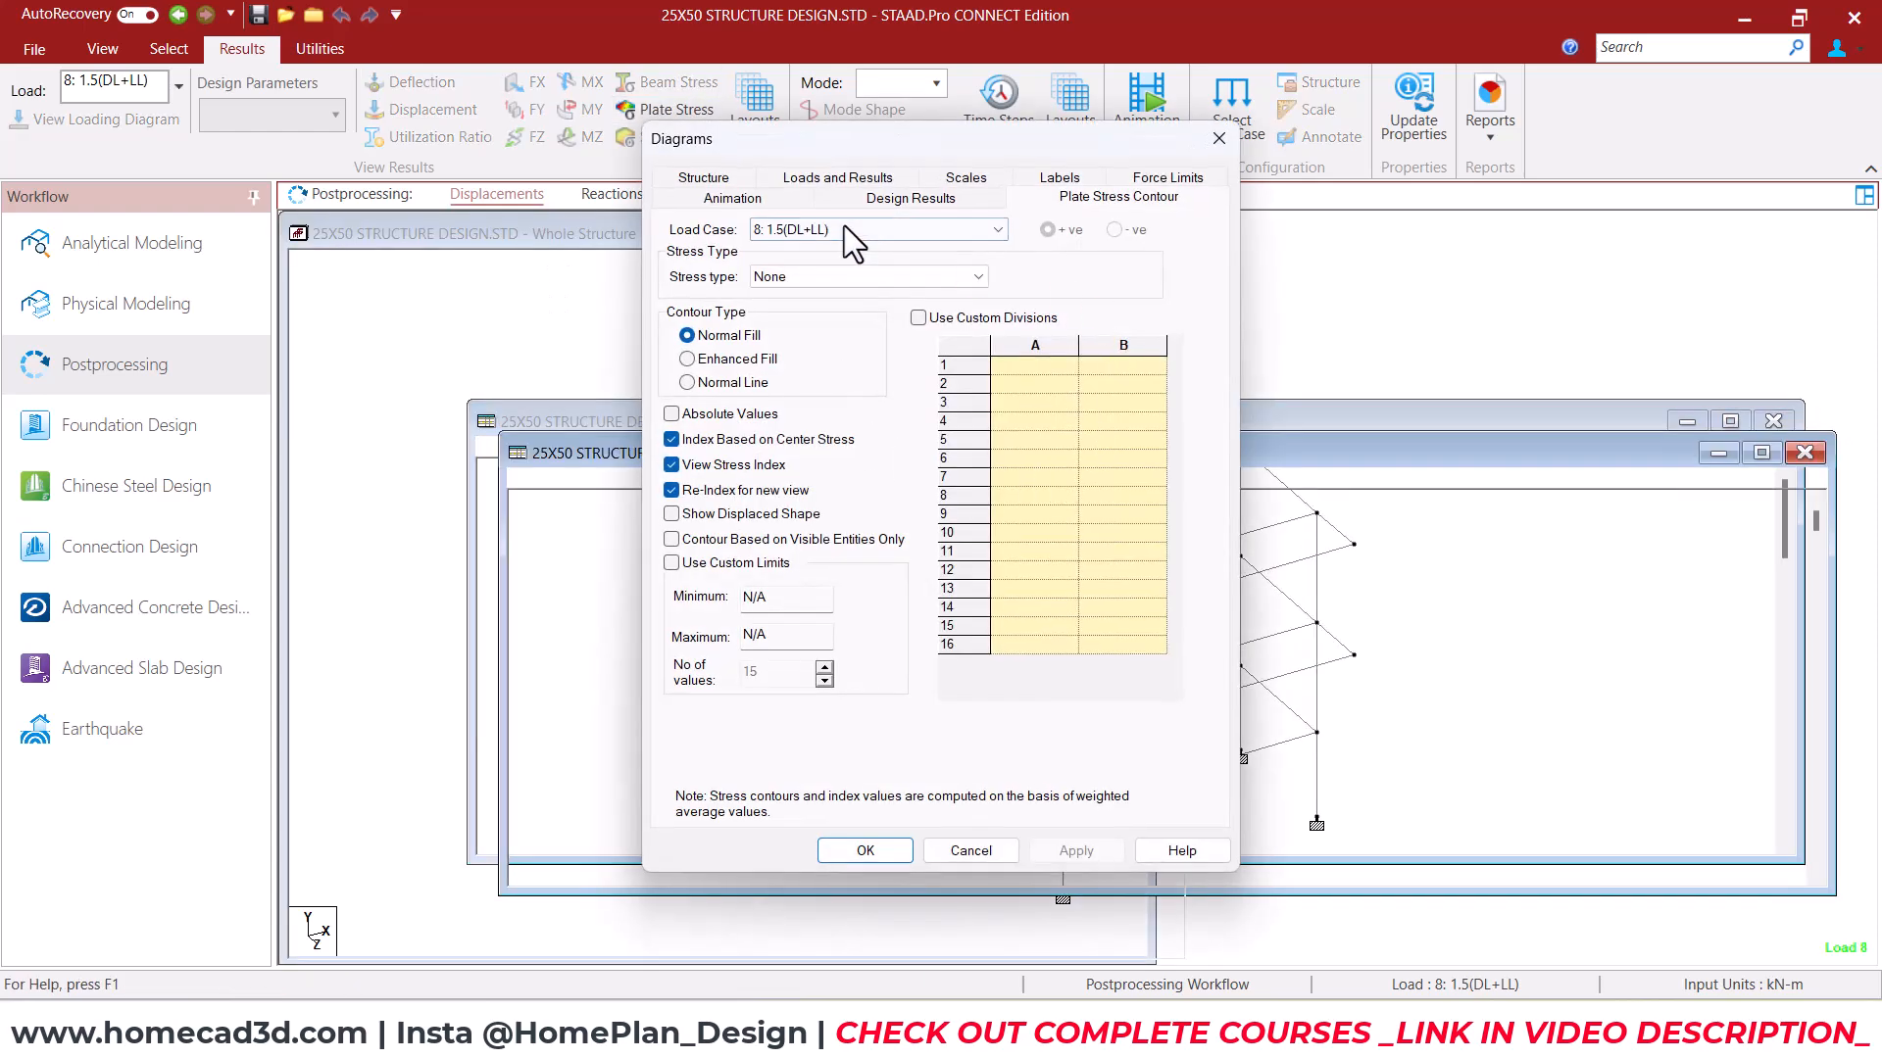
left_click(861, 848)
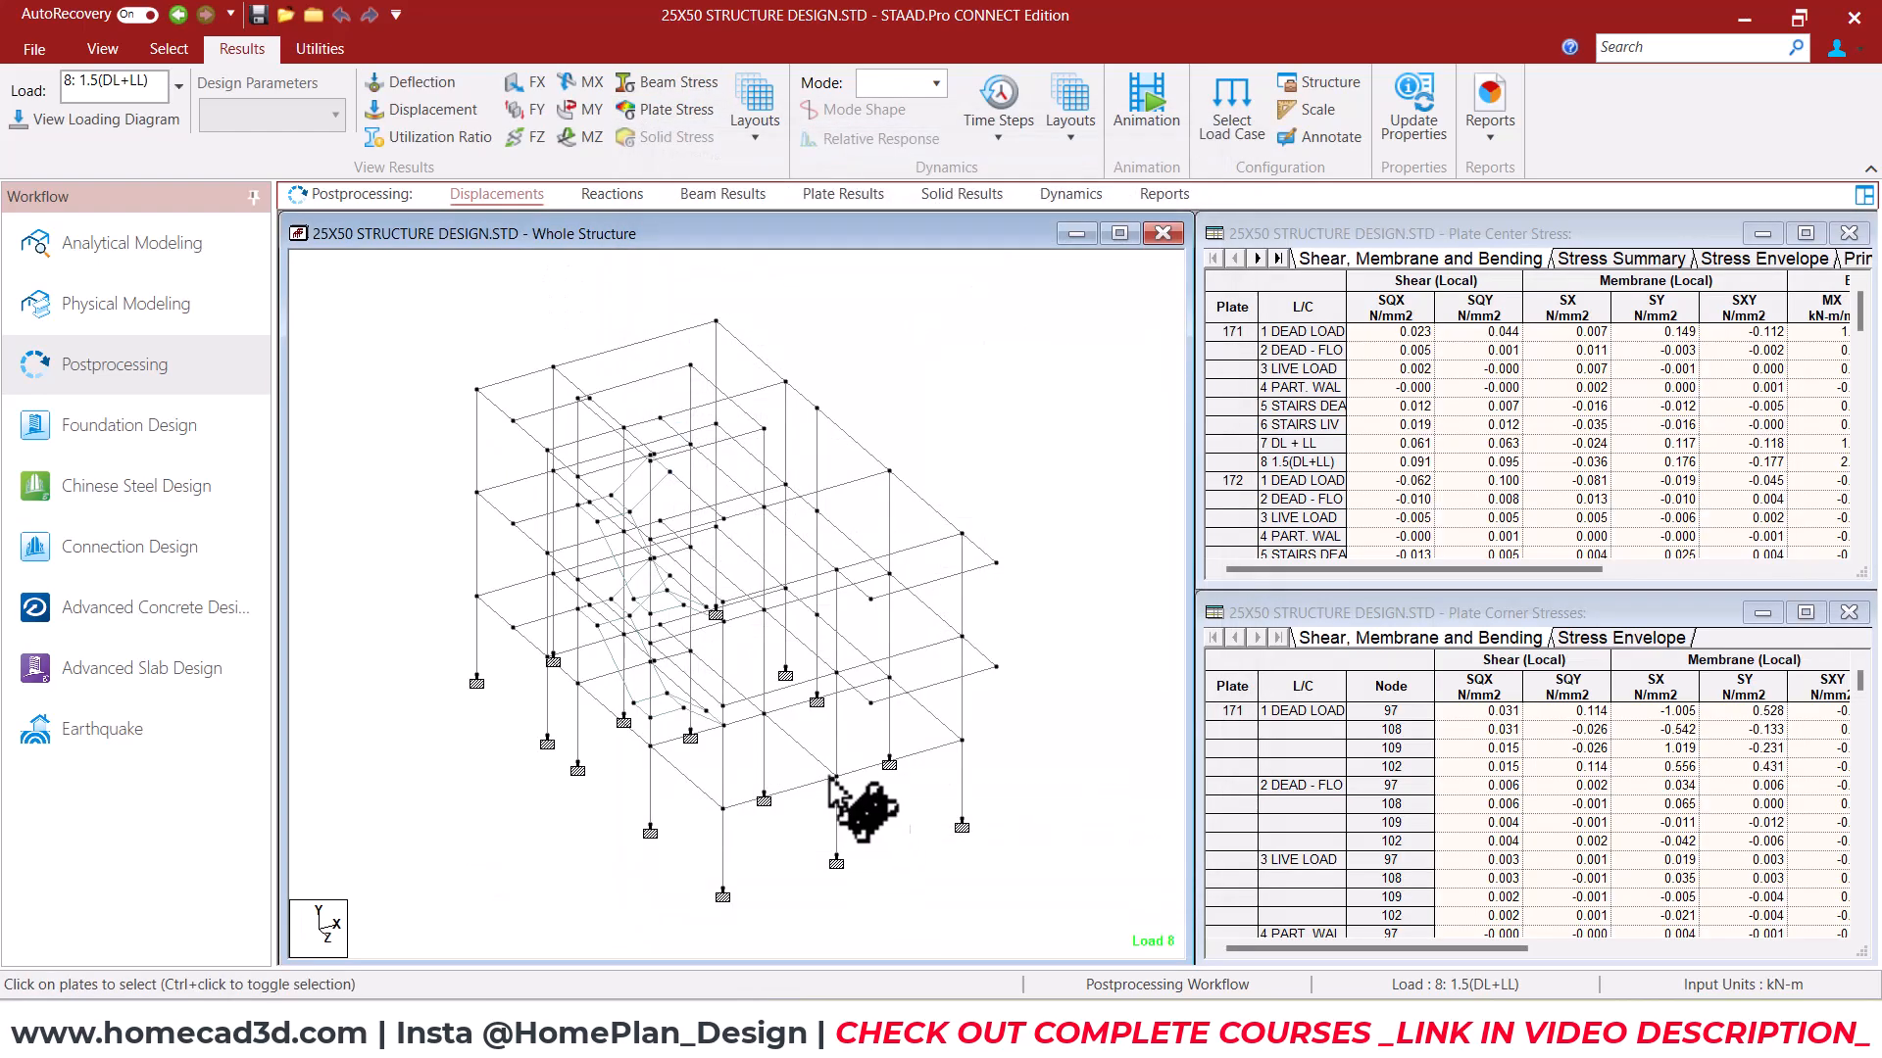
double_click(636, 662)
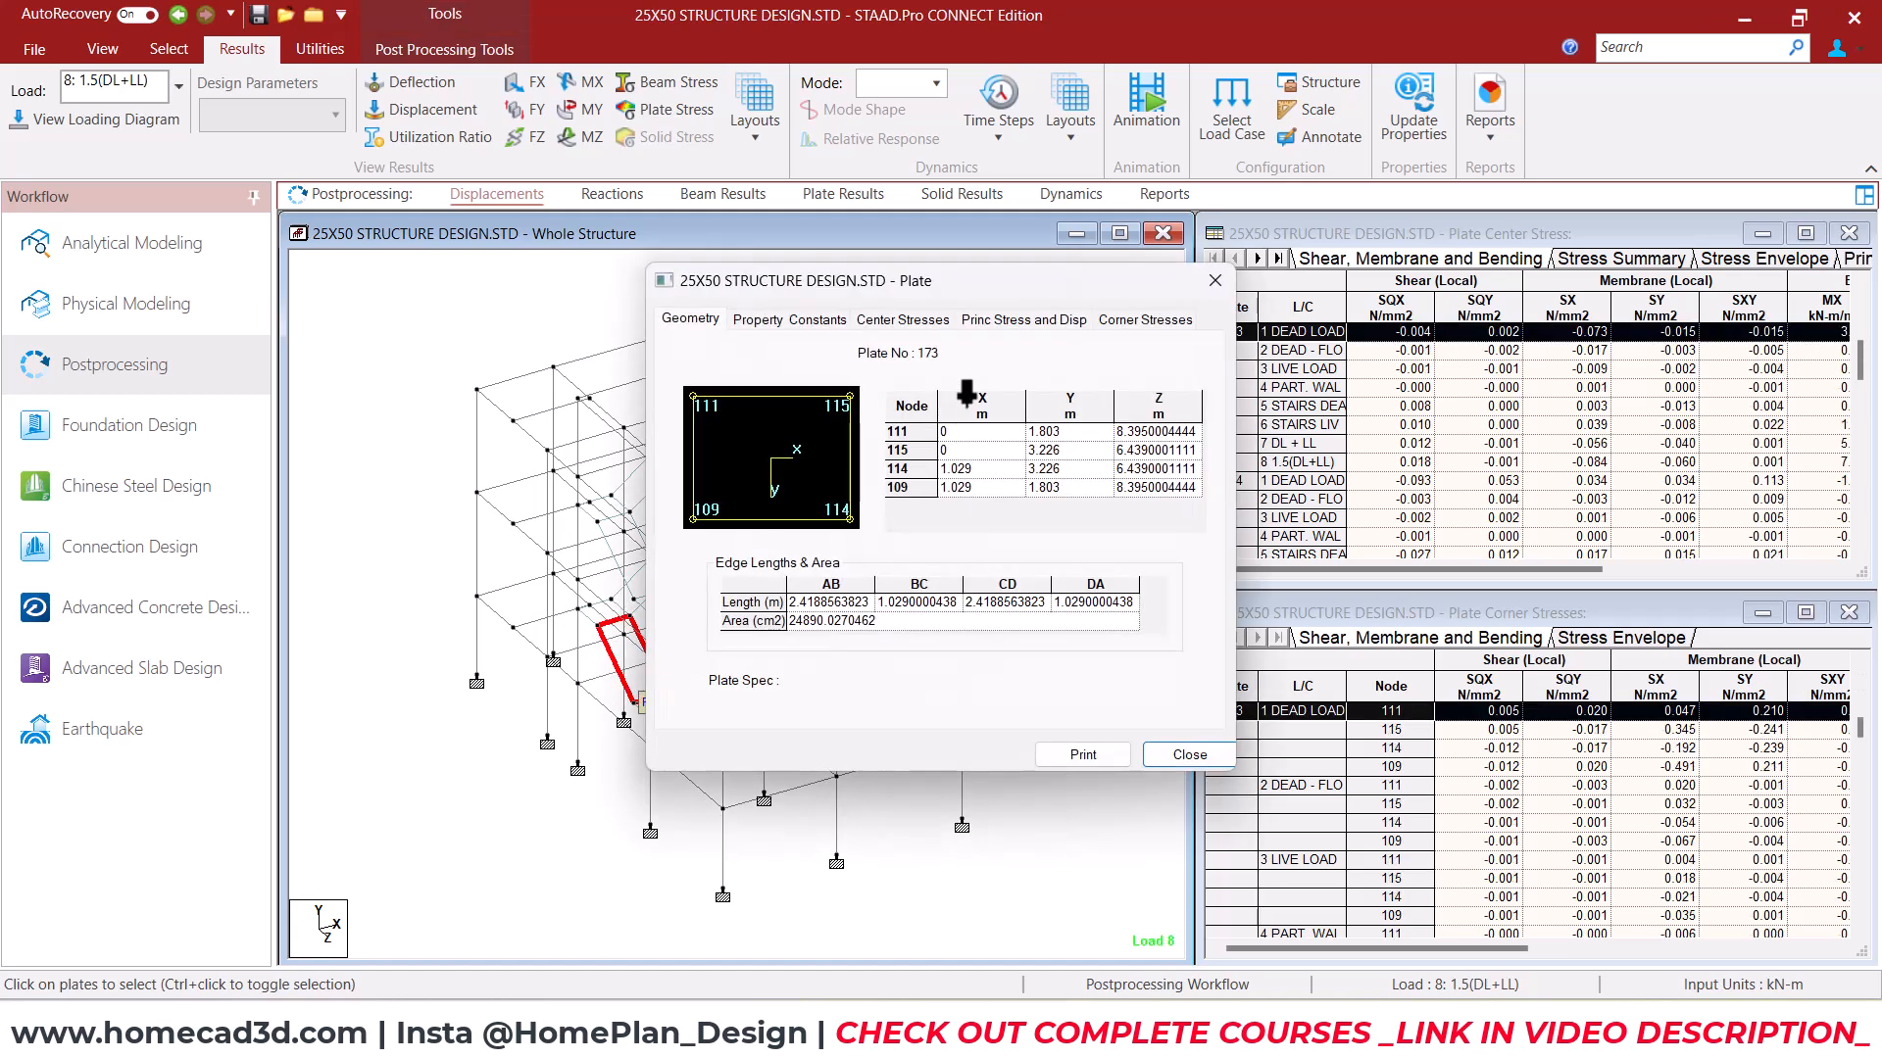
left_click(902, 319)
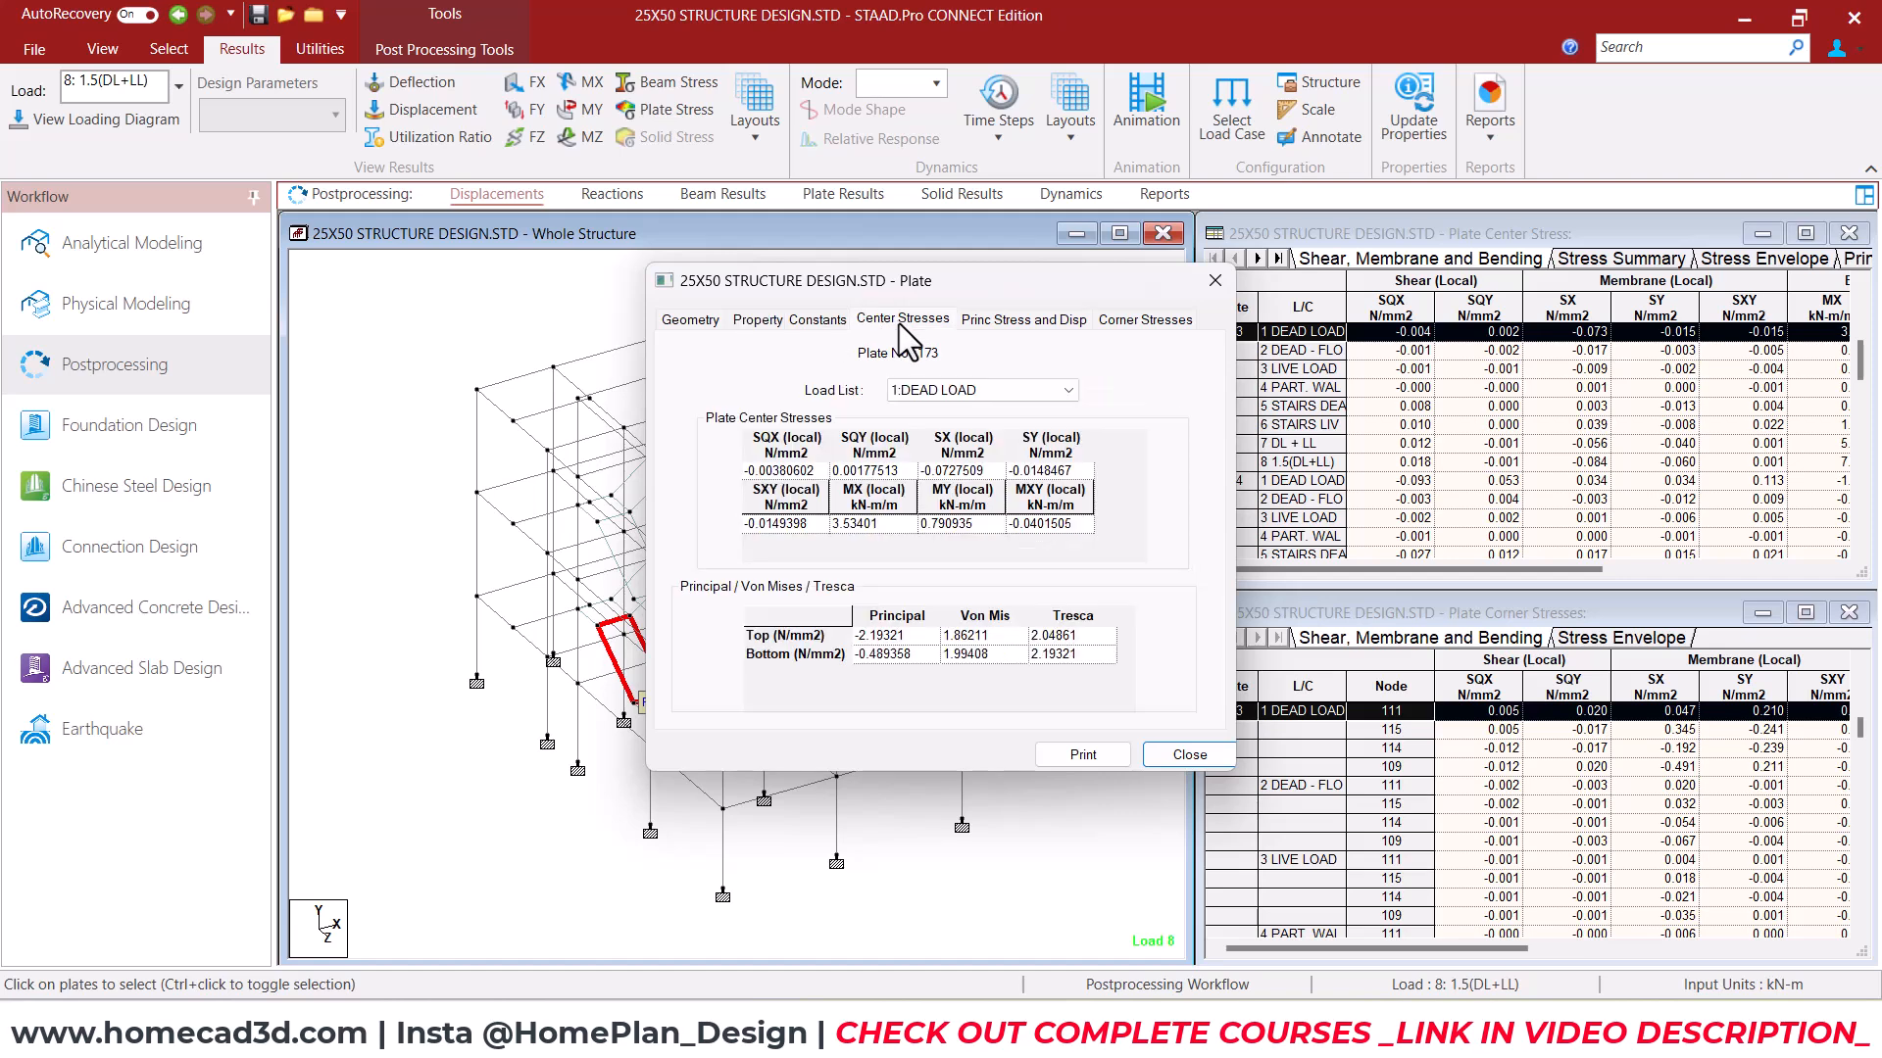
left_click(1008, 326)
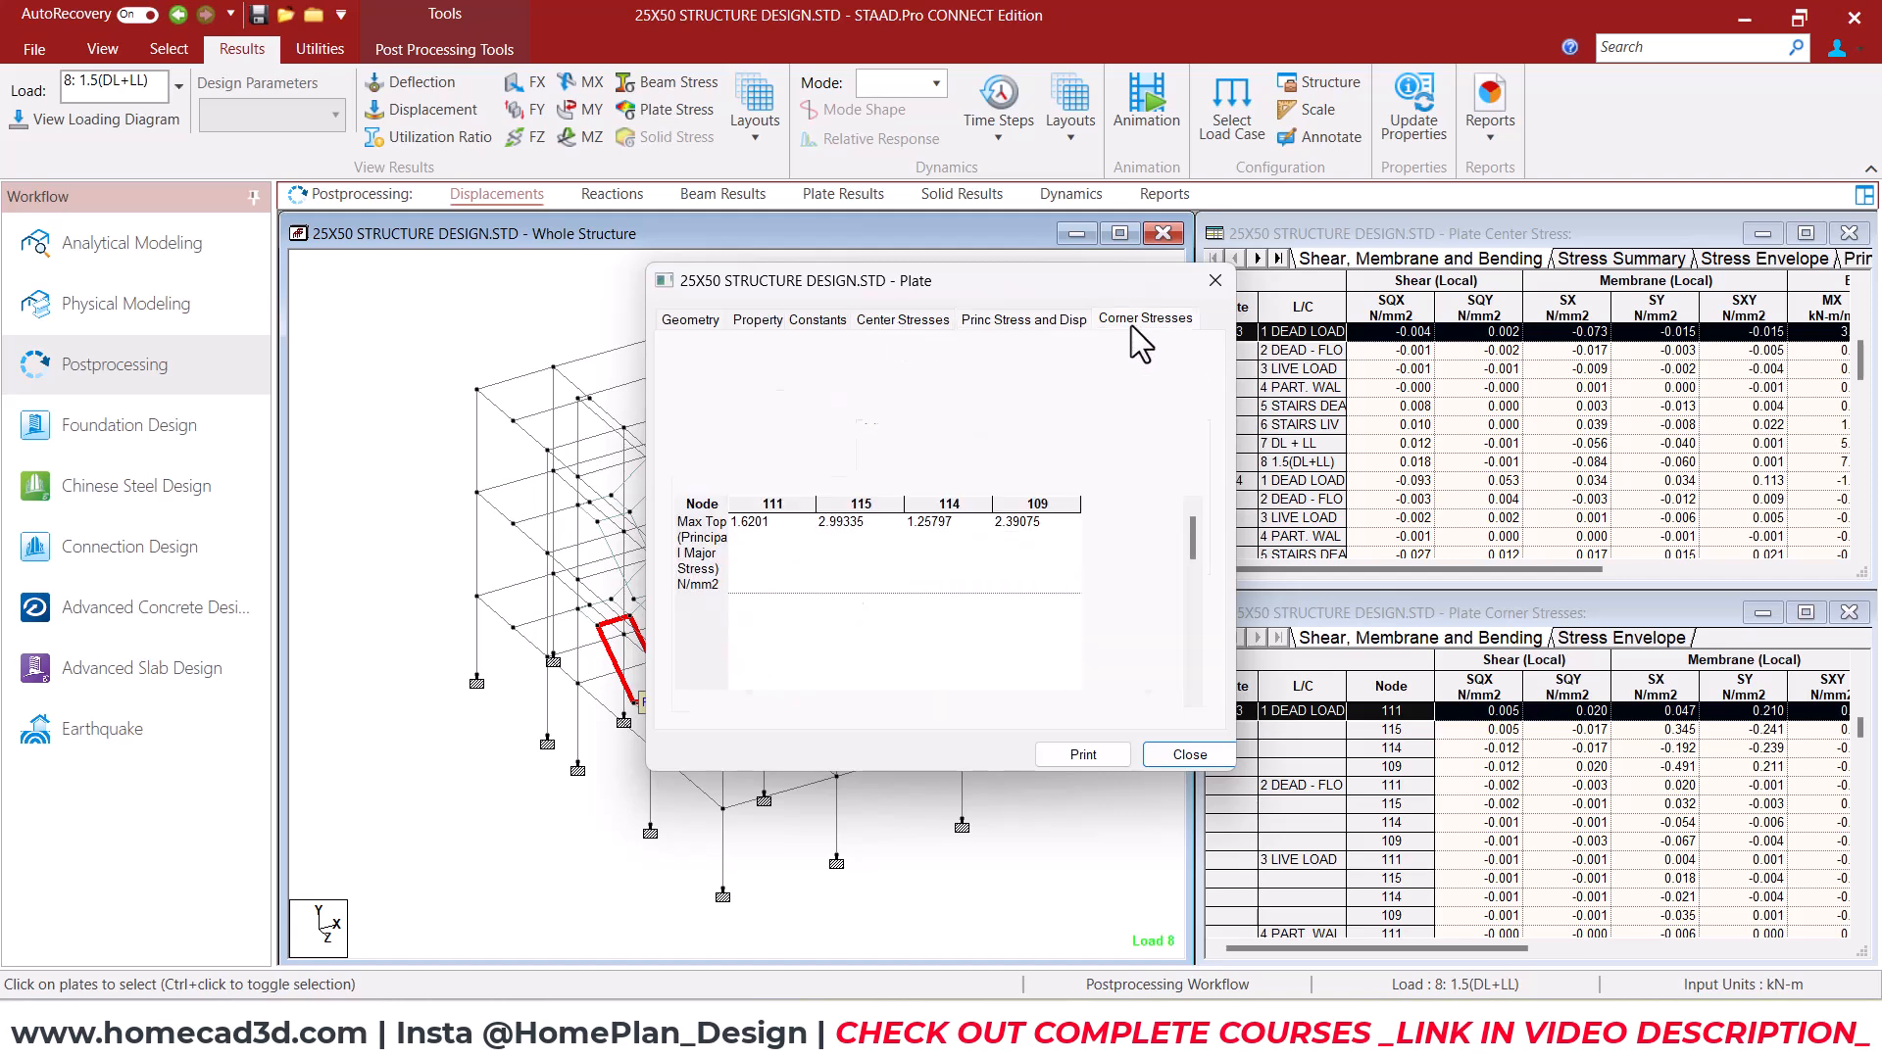